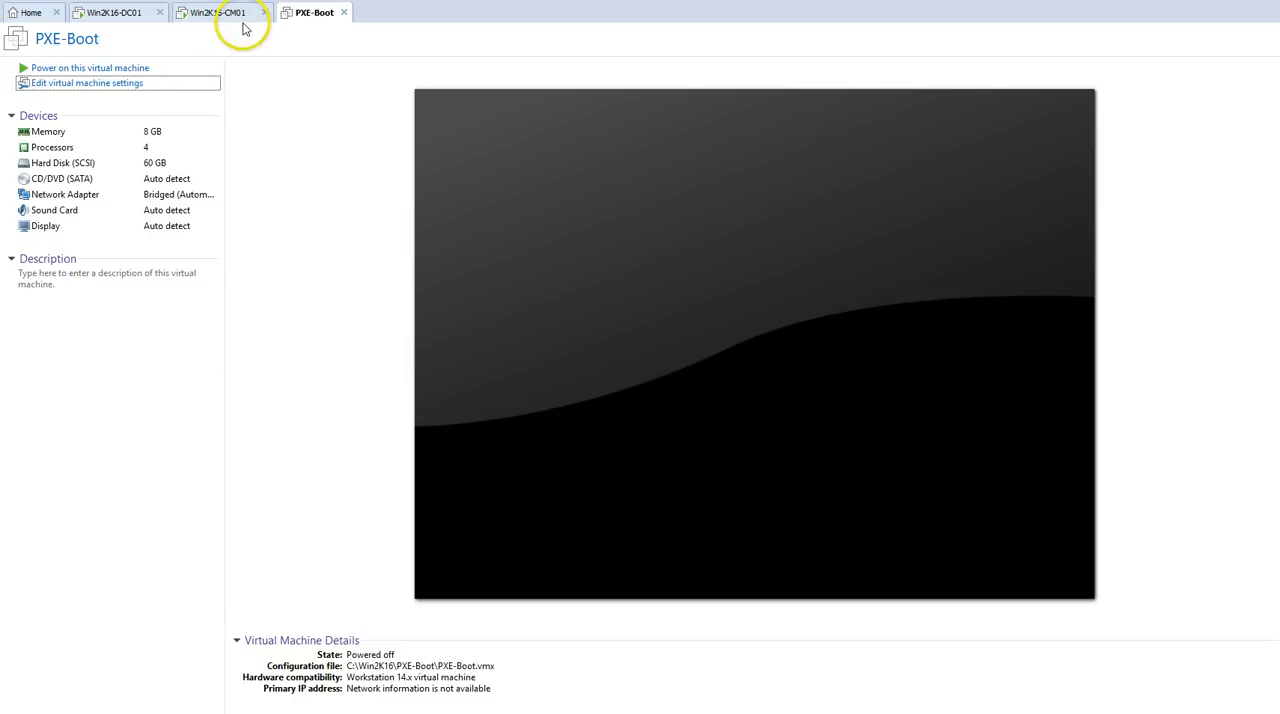
Step: Switch to the Win2K16-CM01 virtual machine and advance the presentation past the demo environment slide
left_click(239, 14)
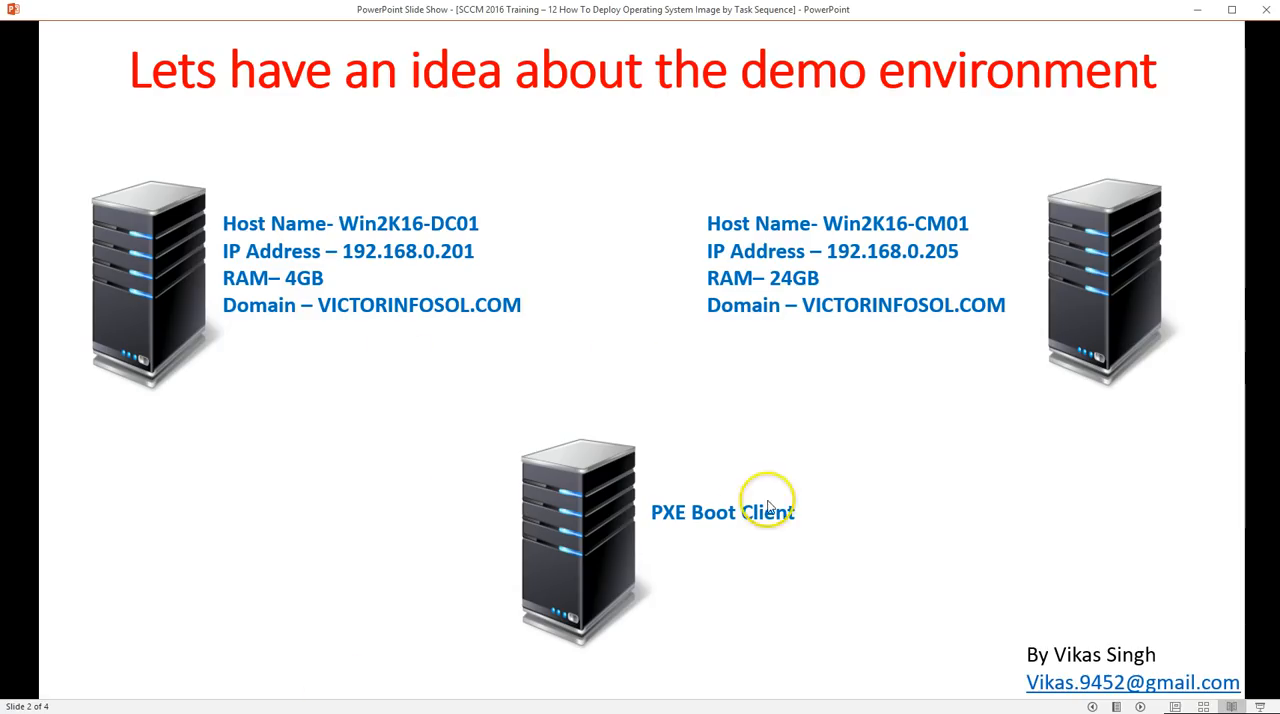
left_click(1140, 706)
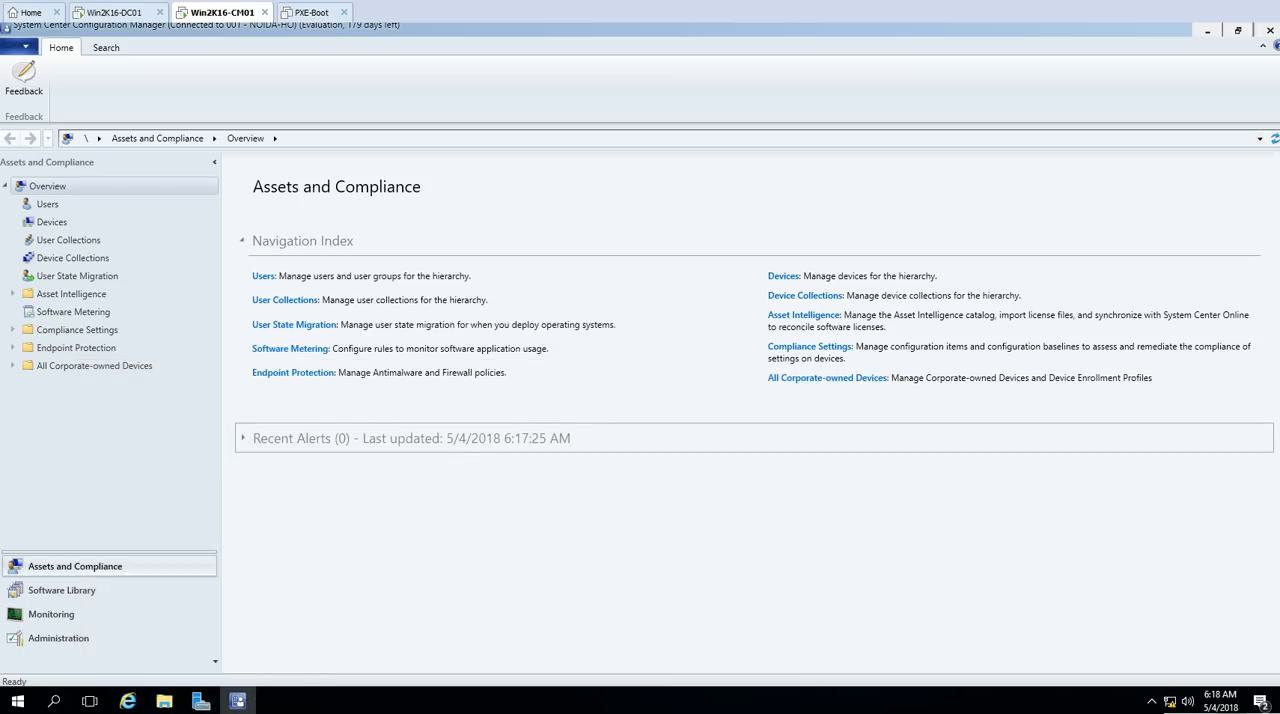
Step: Review the content distribution status of the x64 and x86 boot images and the Configuration Manager client packages in Monitoring
left_click(51, 614)
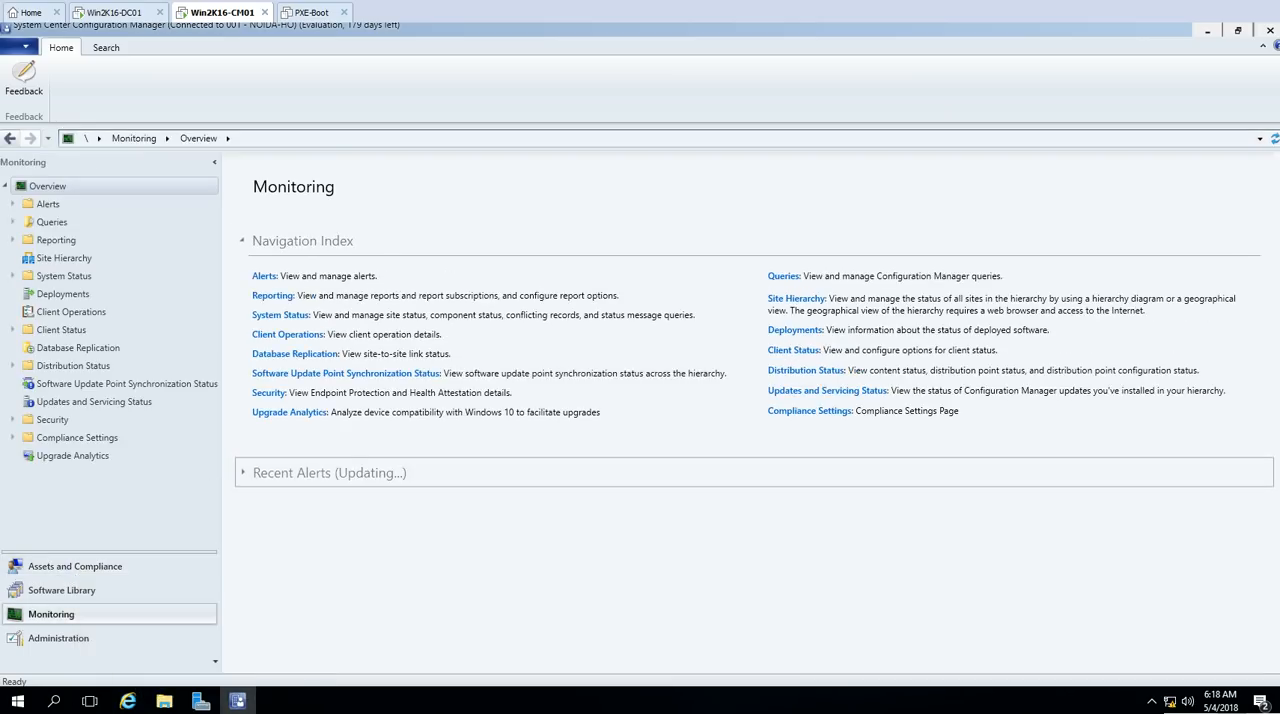
left_click(76, 366)
left_click(74, 385)
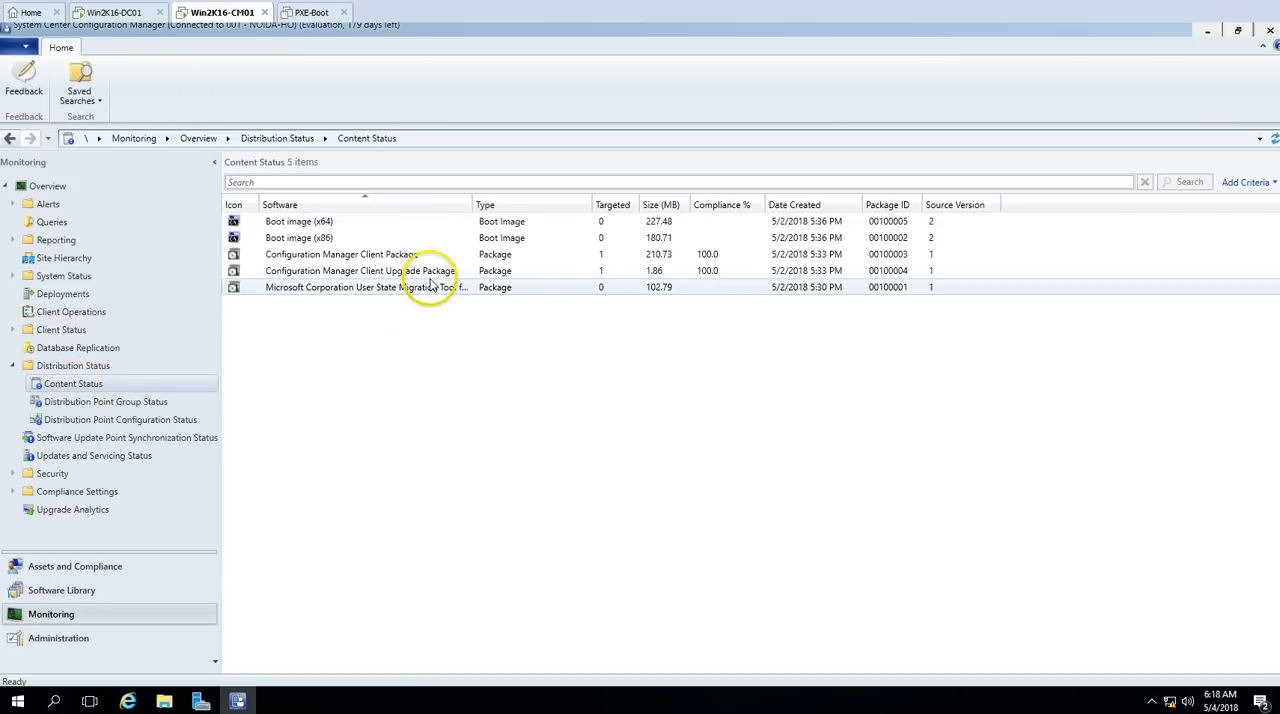
left_click(400, 222)
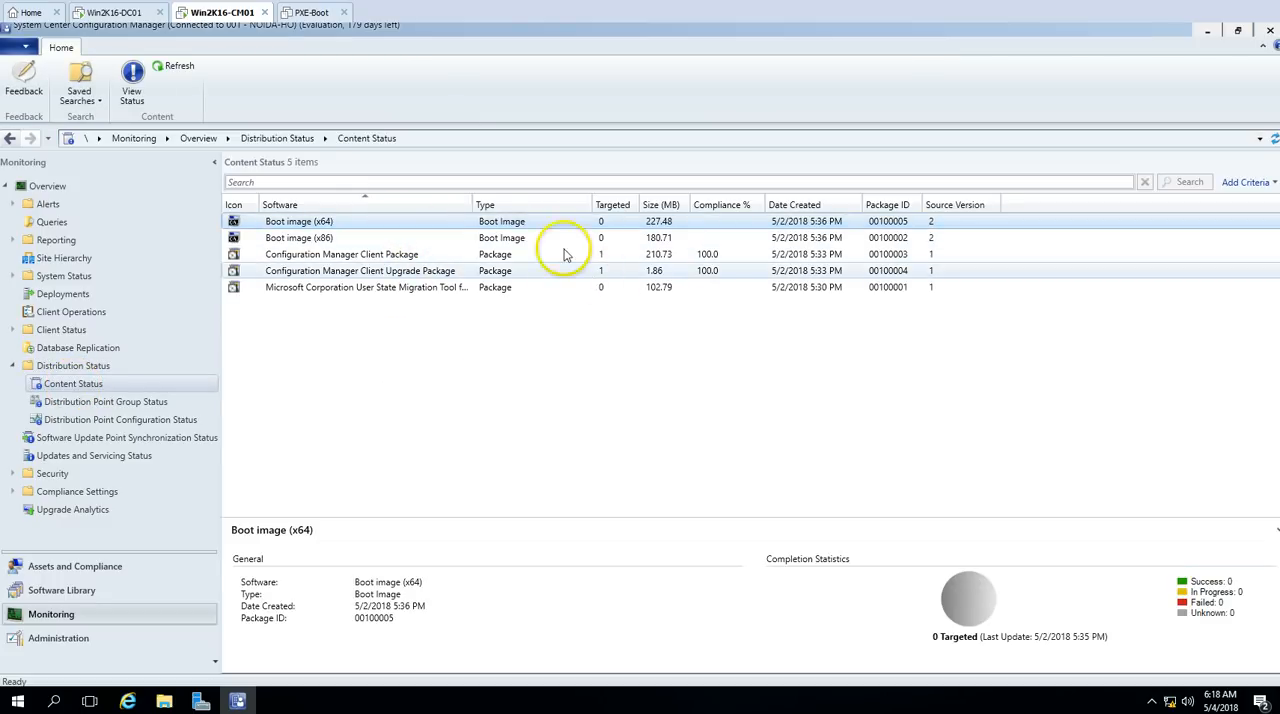
left_click(318, 237)
left_click(340, 222)
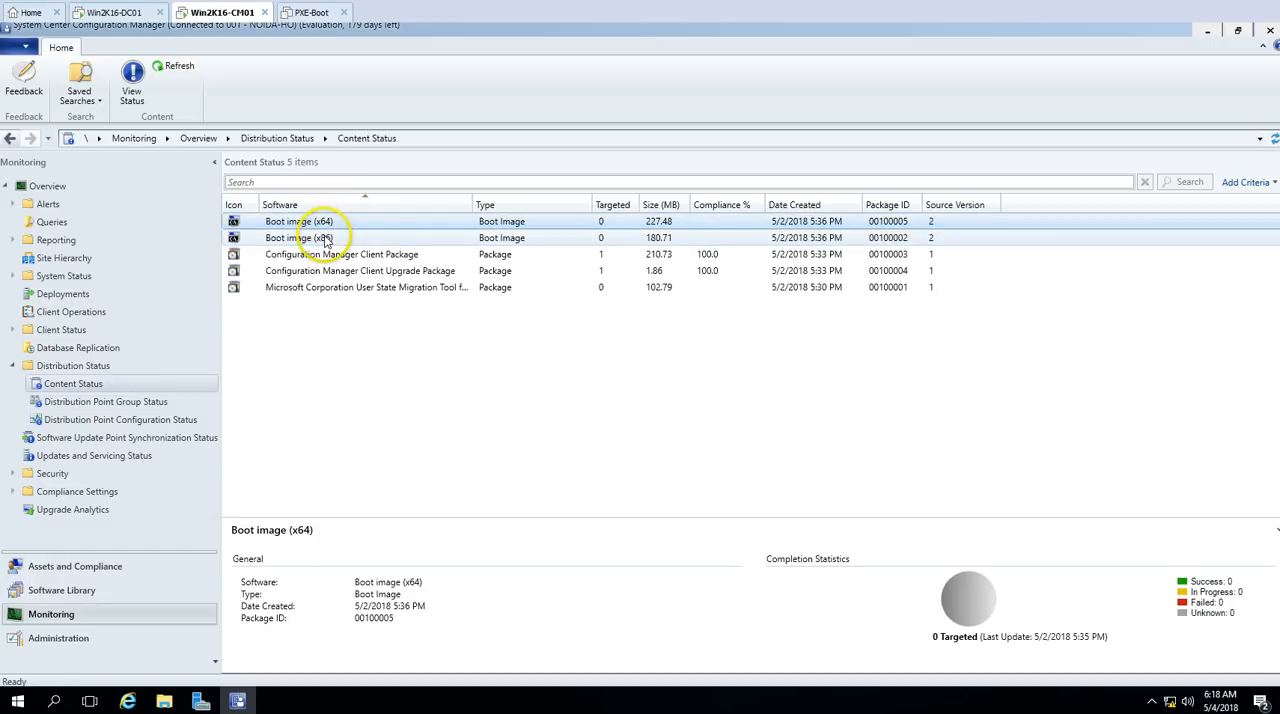
left_click(324, 240)
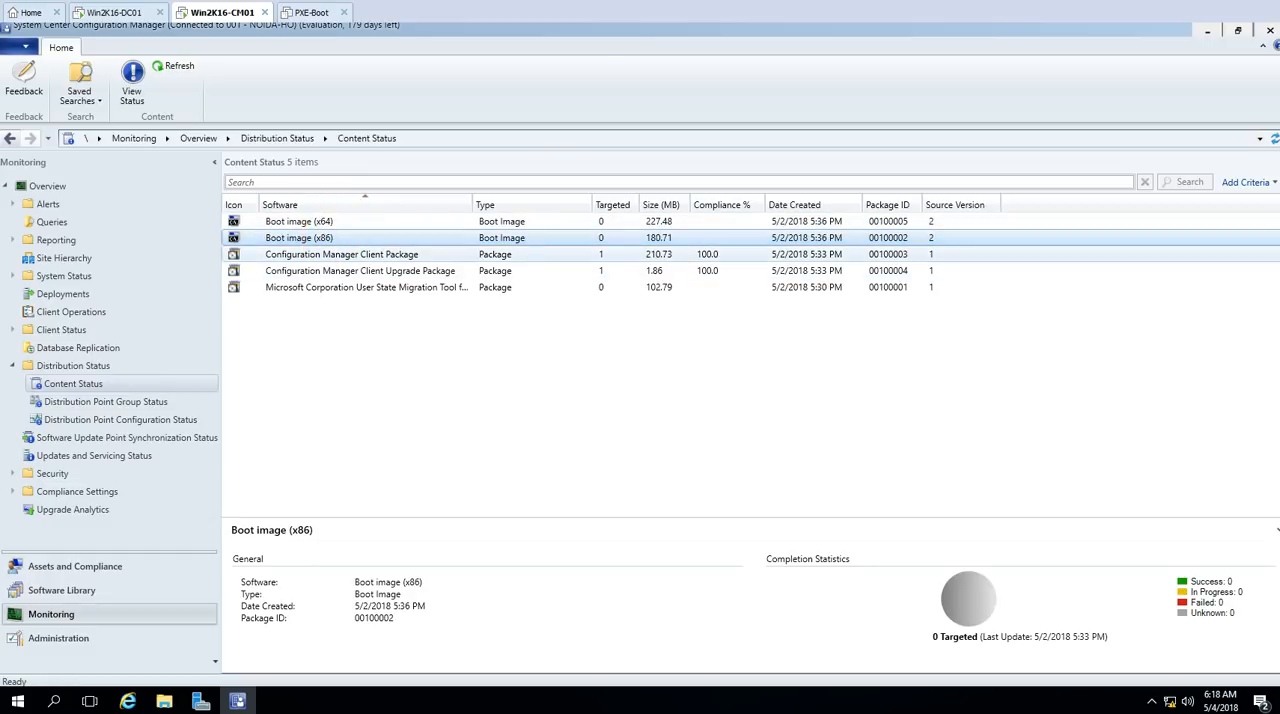
left_click(341, 255)
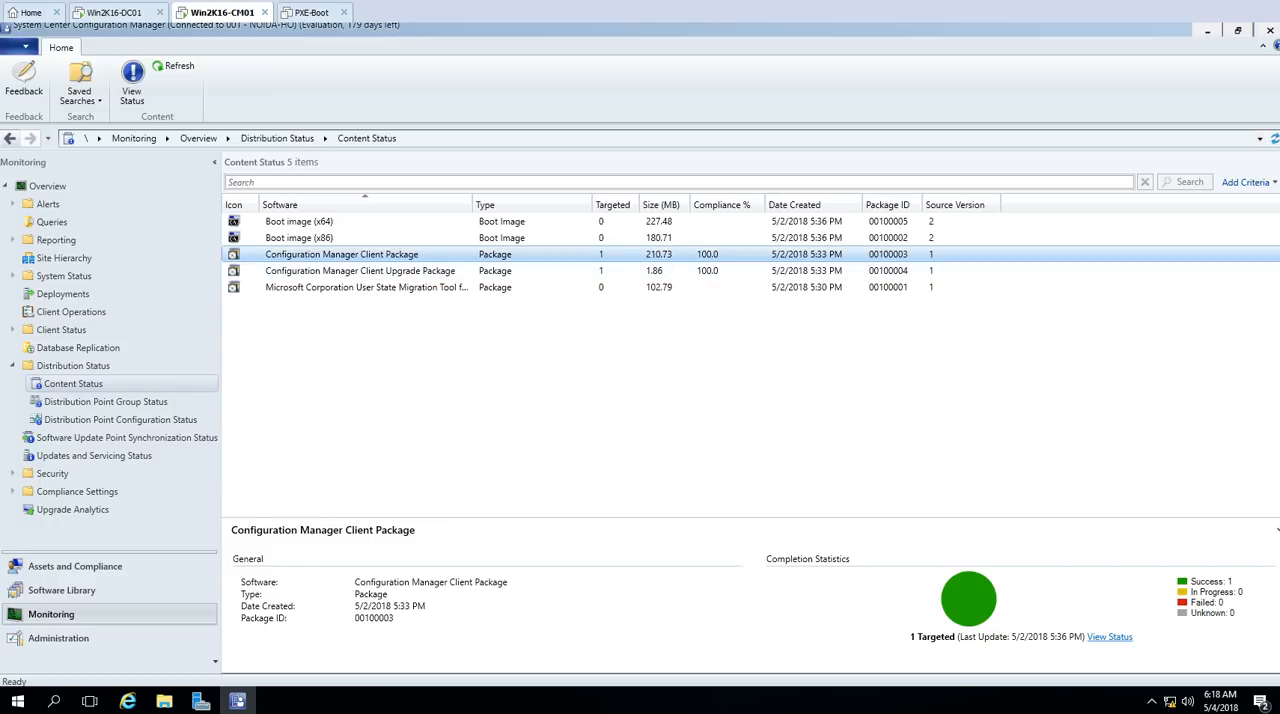
left_click(425, 270)
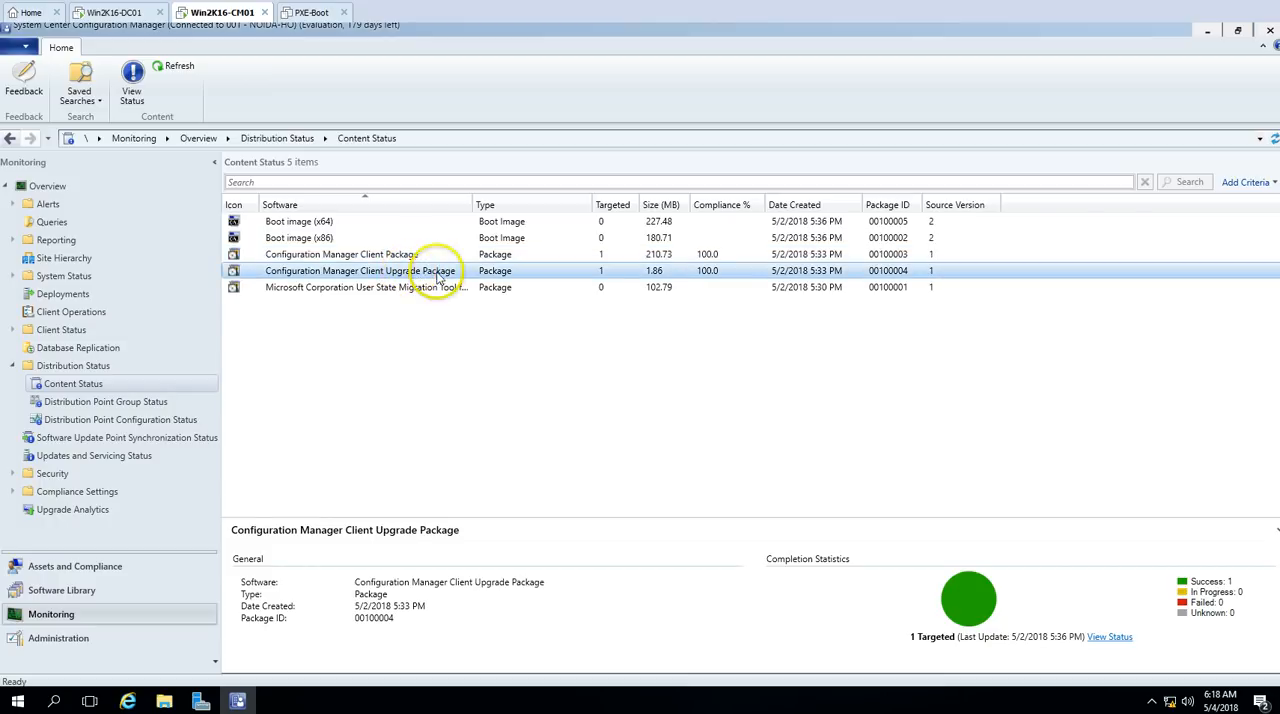
left_click(420, 255)
left_click(389, 222)
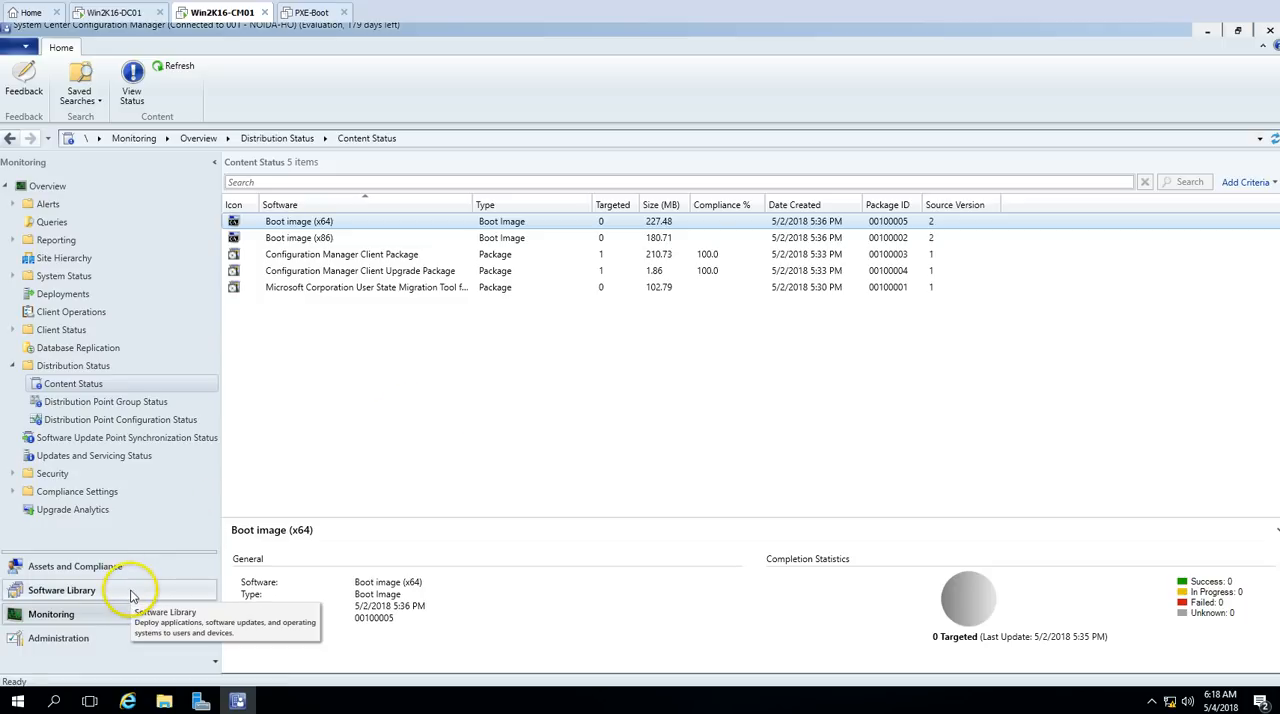
Step: Start distributing the content of Boot image (x64) from the operating system boot images and proceed to the content destination
left_click(62, 590)
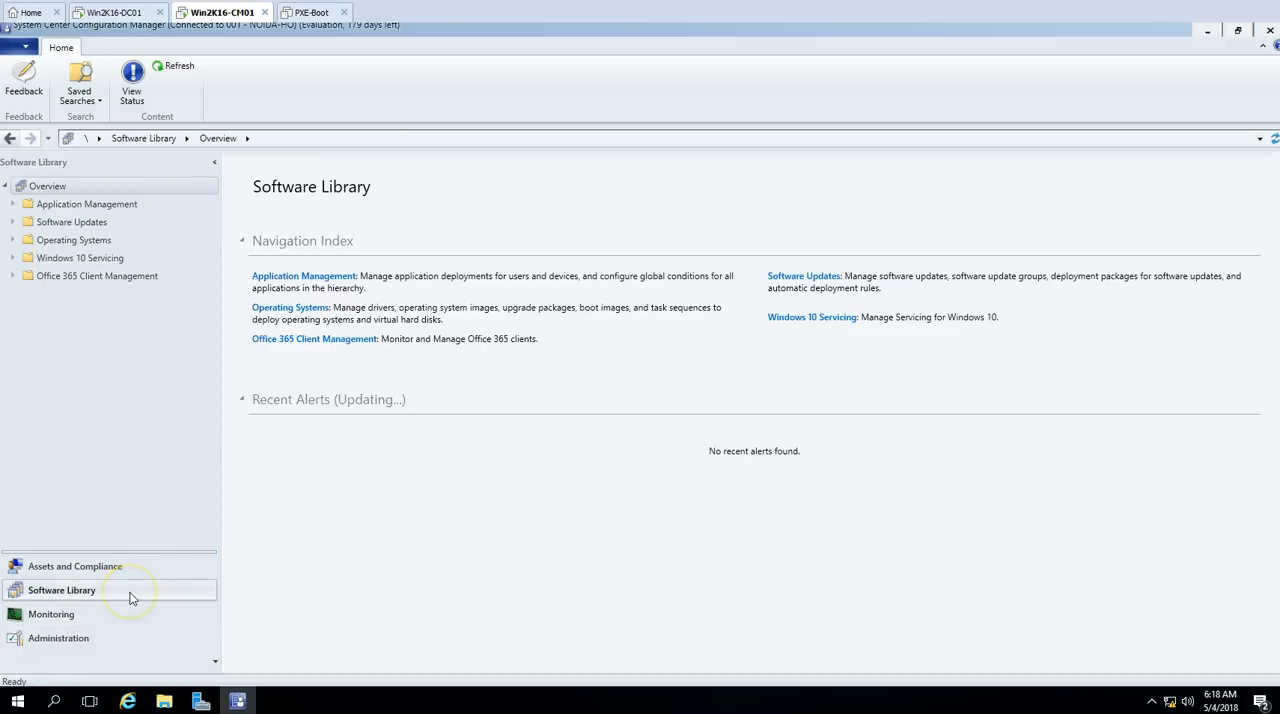
left_click(86, 242)
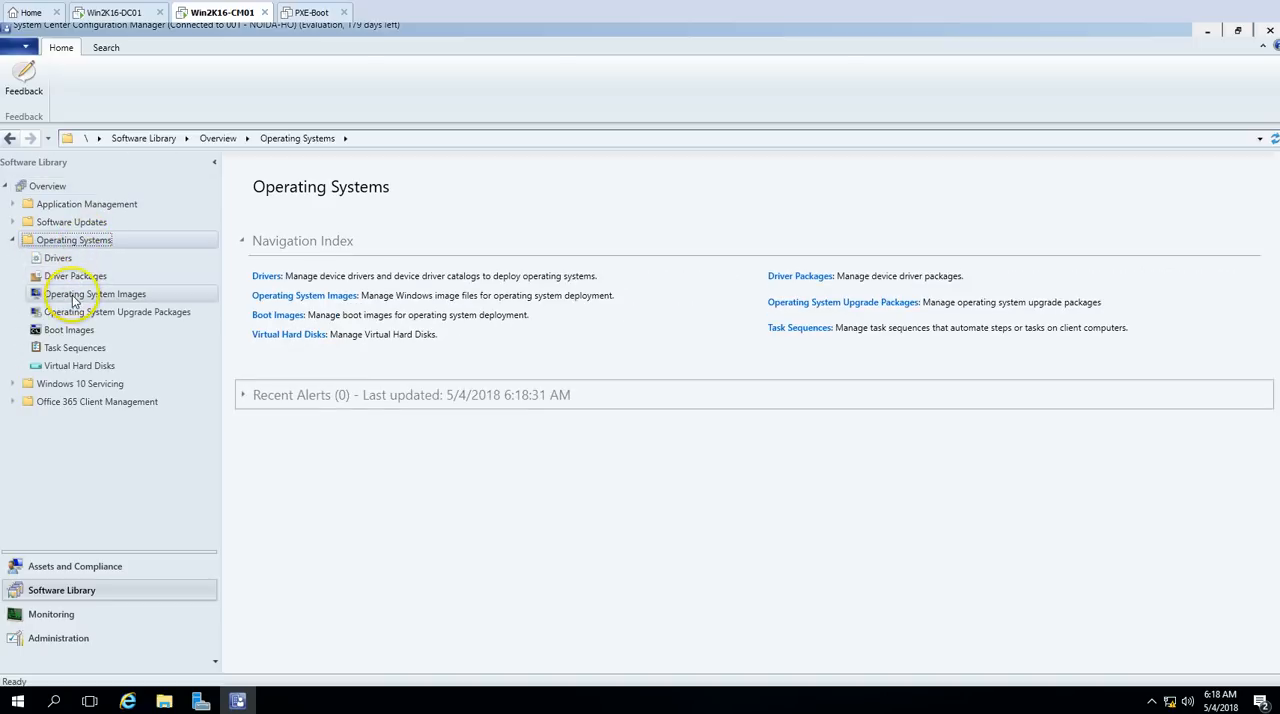
left_click(72, 331)
left_click(300, 222)
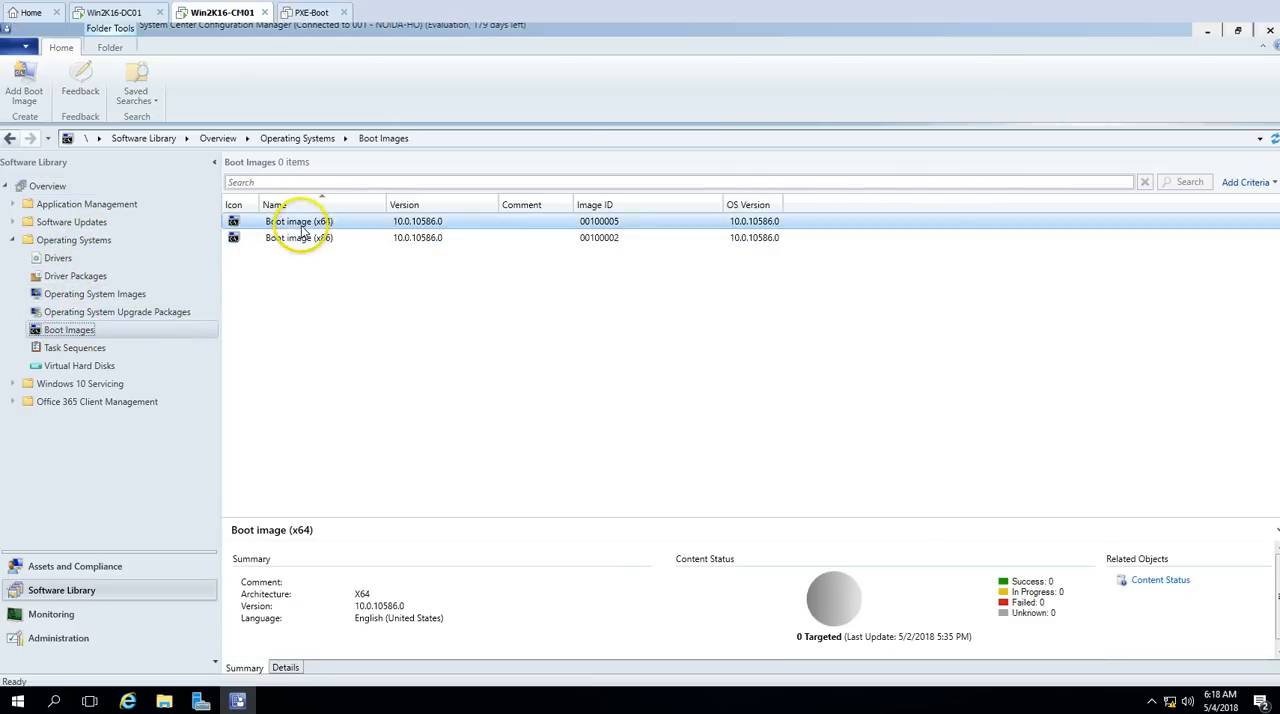
right_click(306, 228)
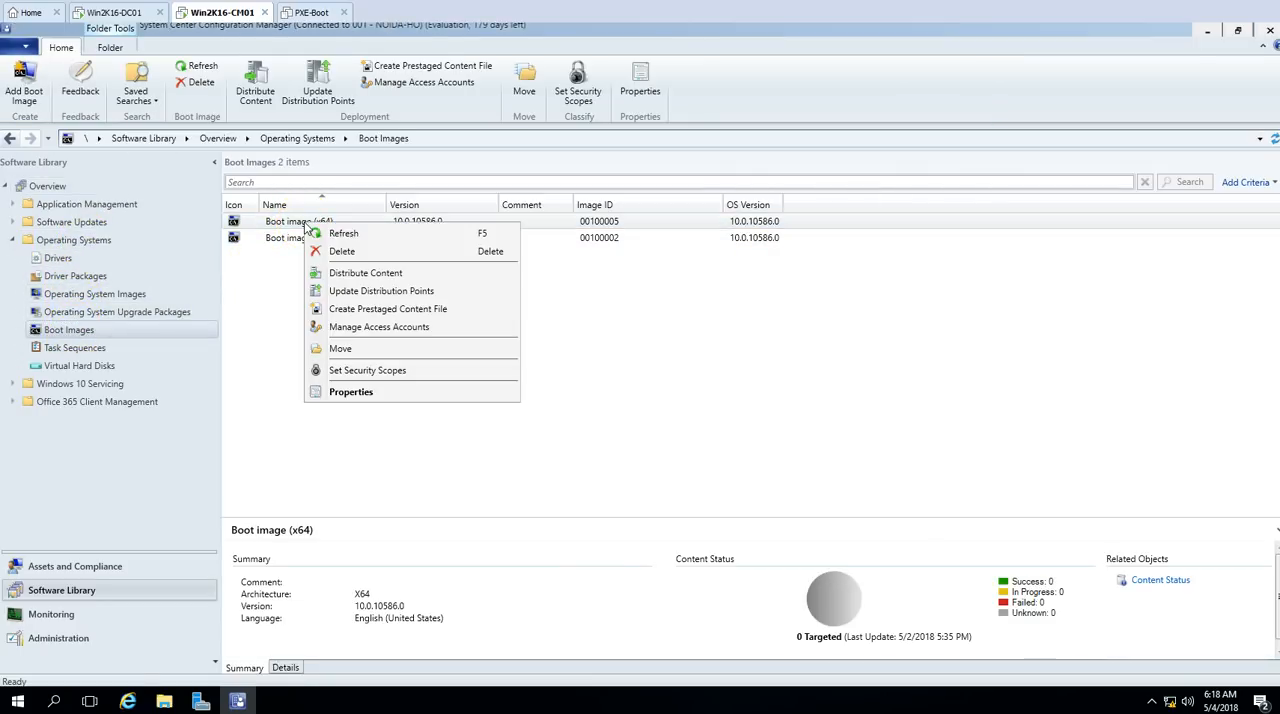
left_click(359, 279)
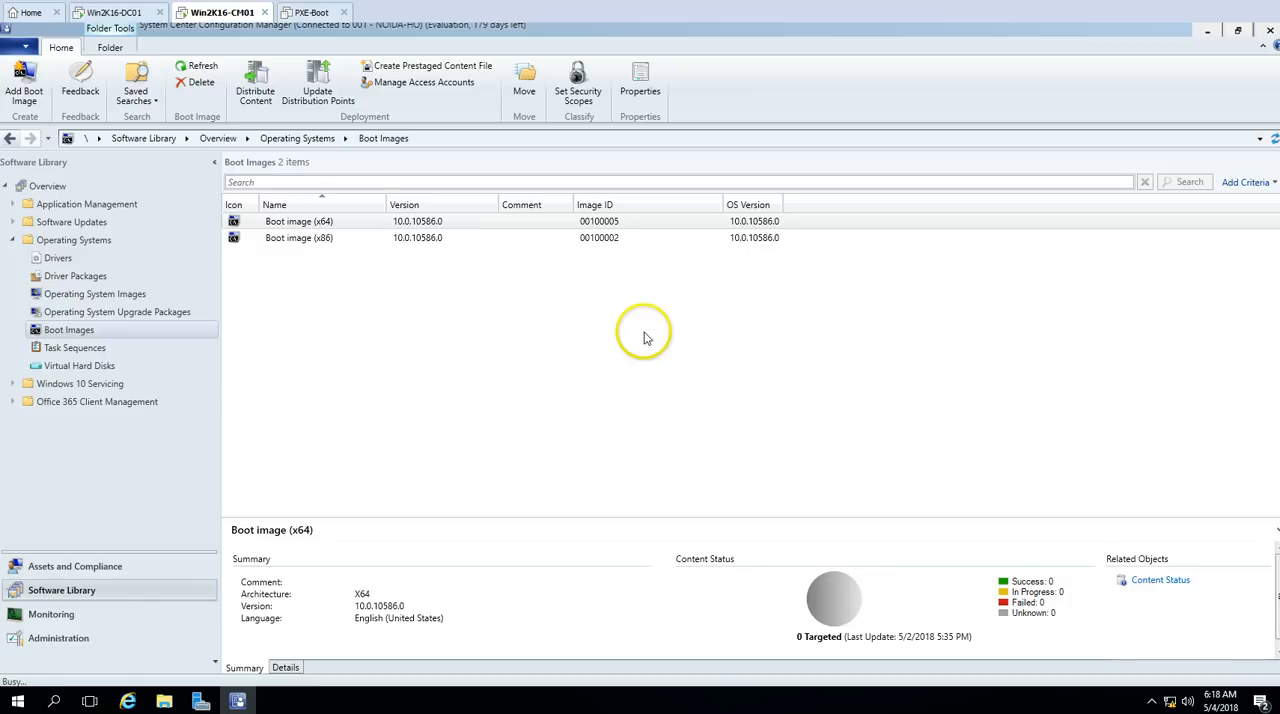
left_click(720, 556)
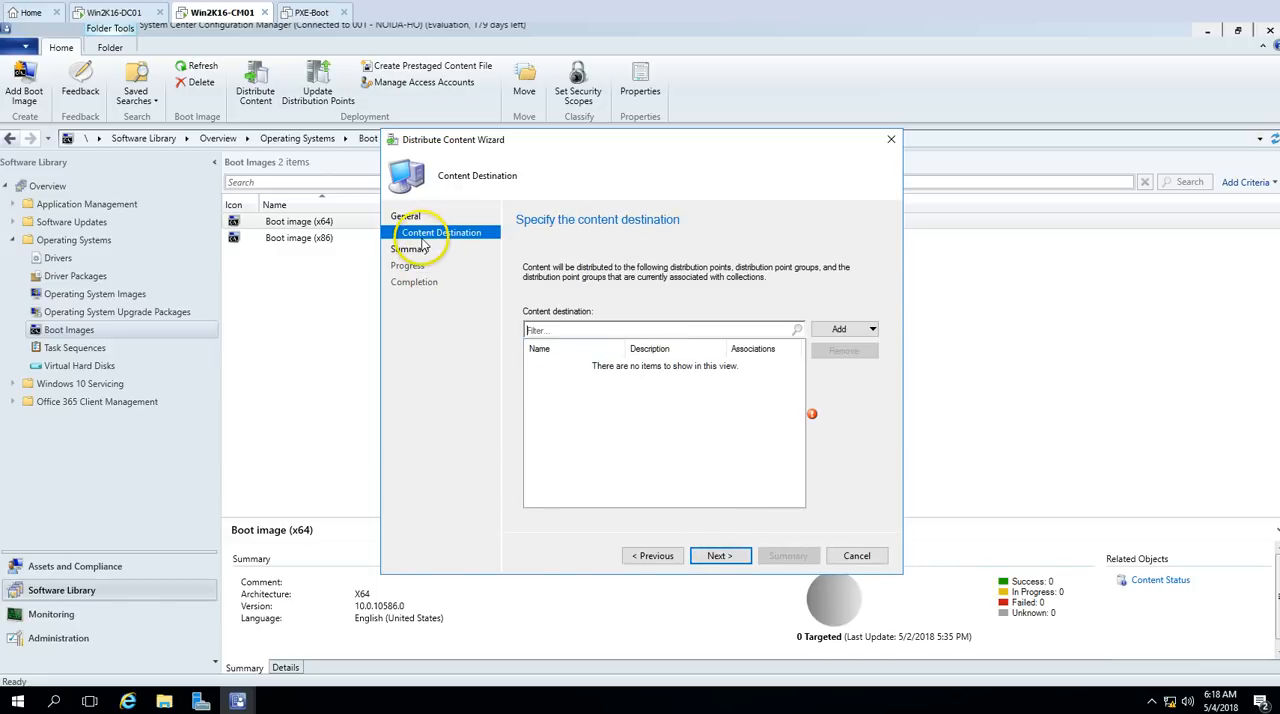
Step: Add the distribution point WIN2K16-CM01.VICTORINFOSOL.COM as the content destination and proceed to the summary
left_click(864, 330)
left_click(872, 365)
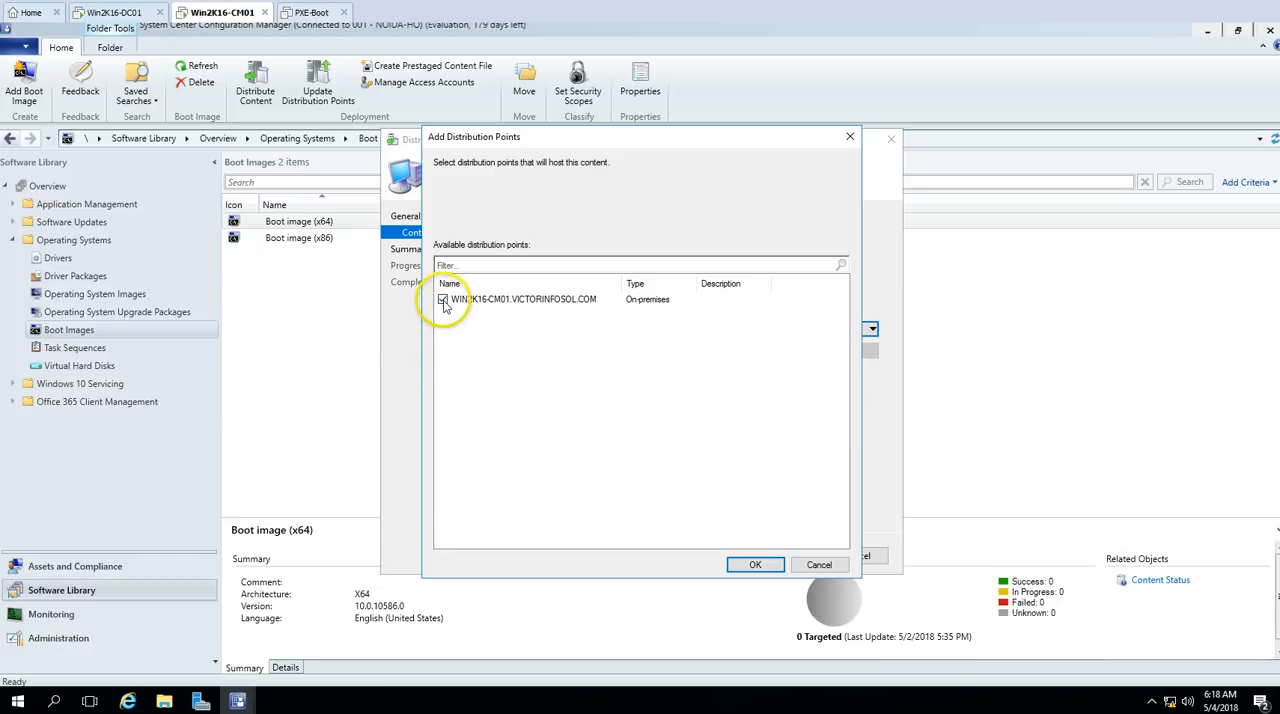
left_click(443, 300)
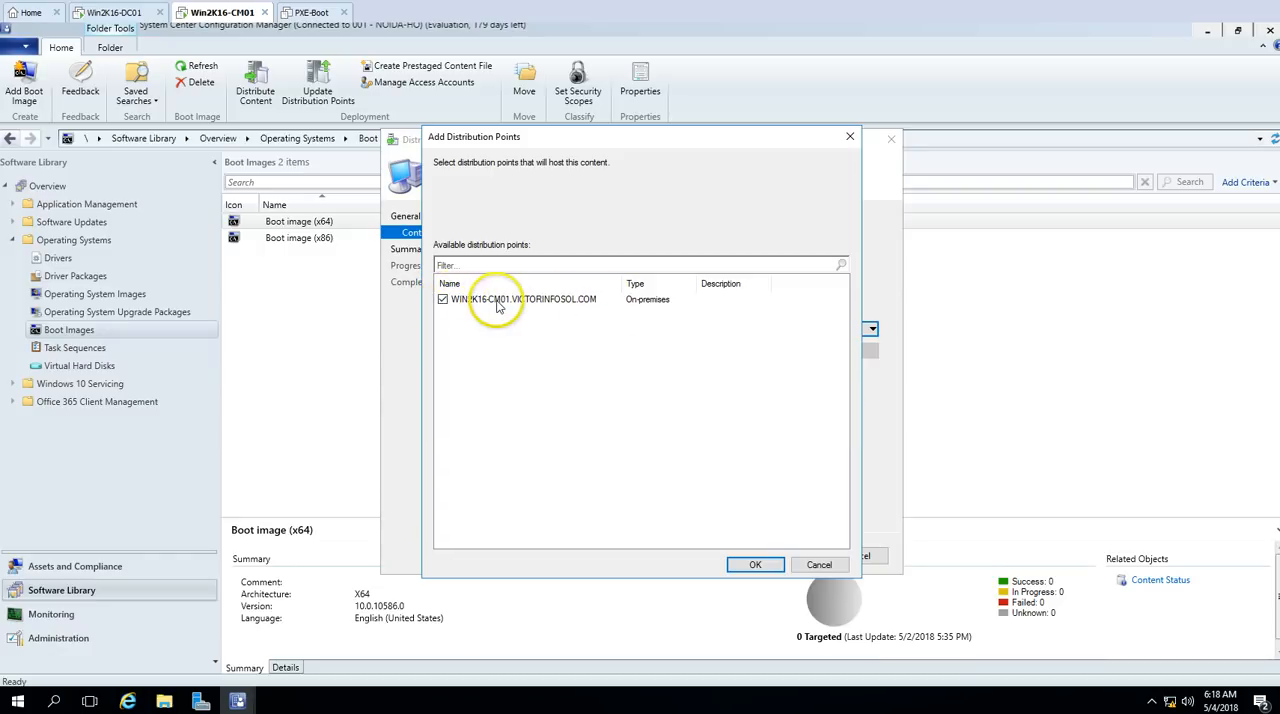
left_click(755, 565)
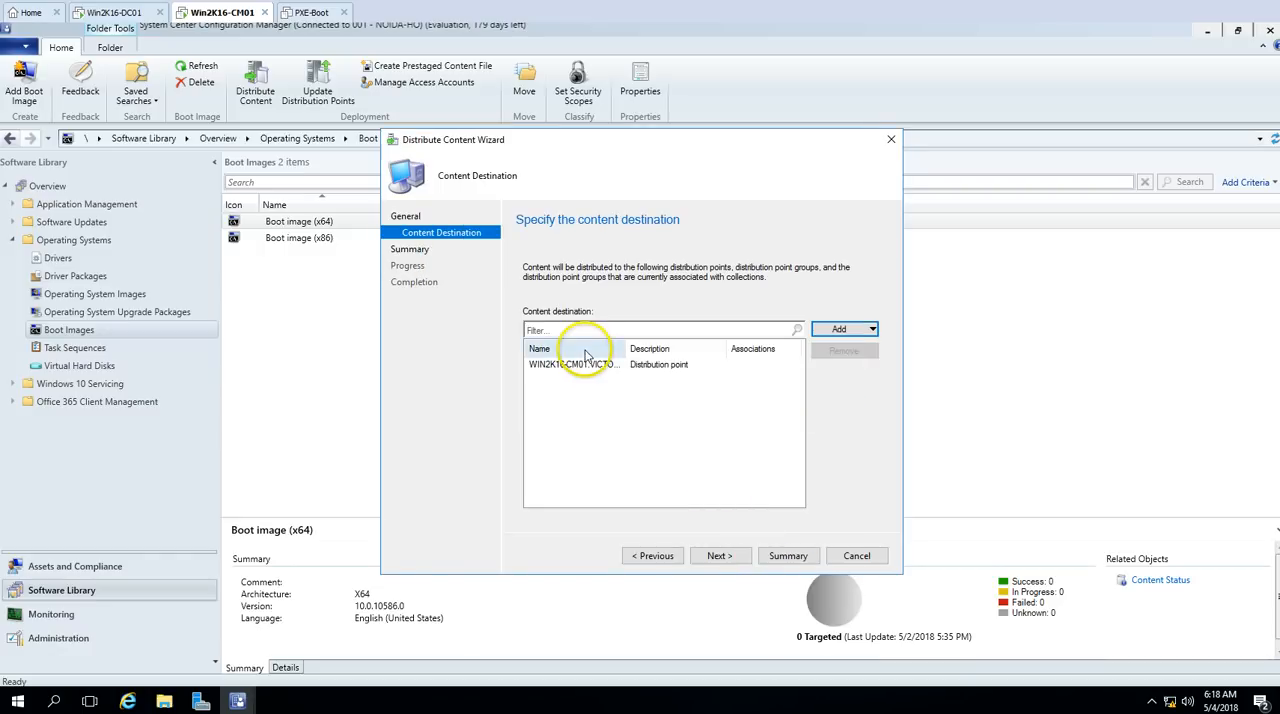
left_click(719, 556)
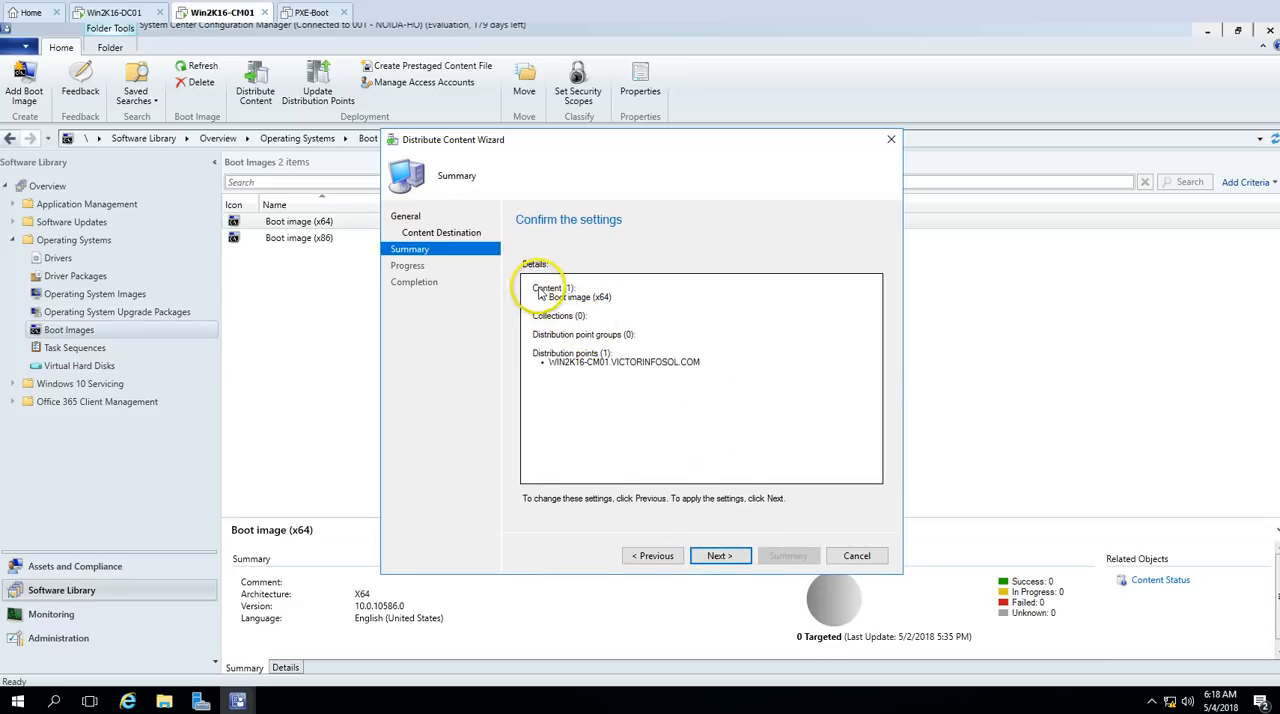
Step: Check the content and distribution point in the summary, and complete the x64 boot image distribution
left_click_drag(540, 293, 605, 309)
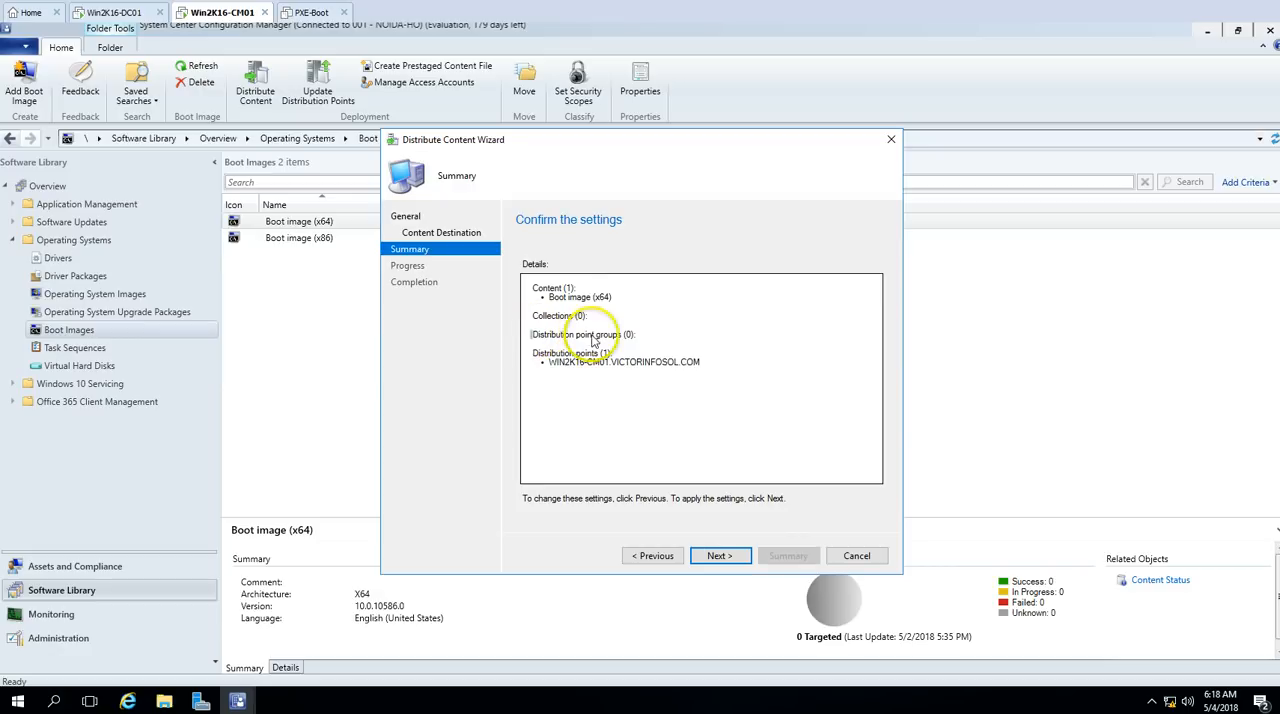
left_click_drag(532, 334, 636, 336)
triple_click(543, 364)
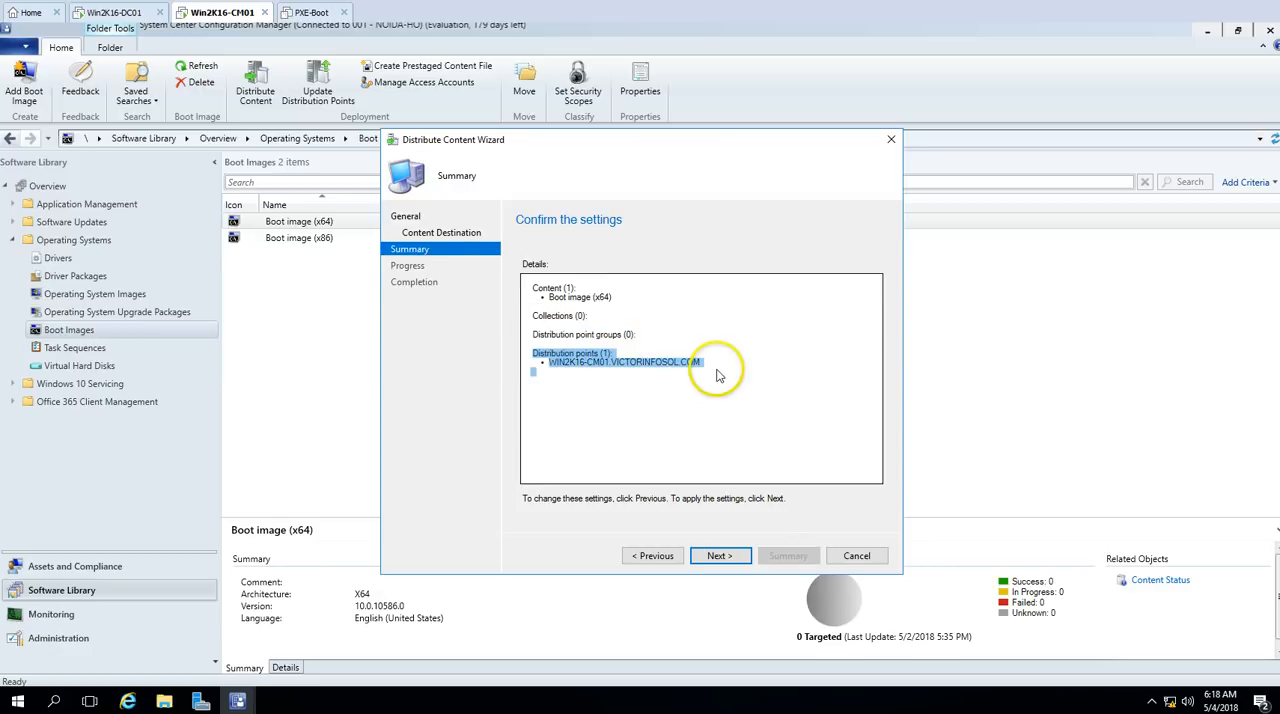
left_click(720, 449)
left_click(720, 556)
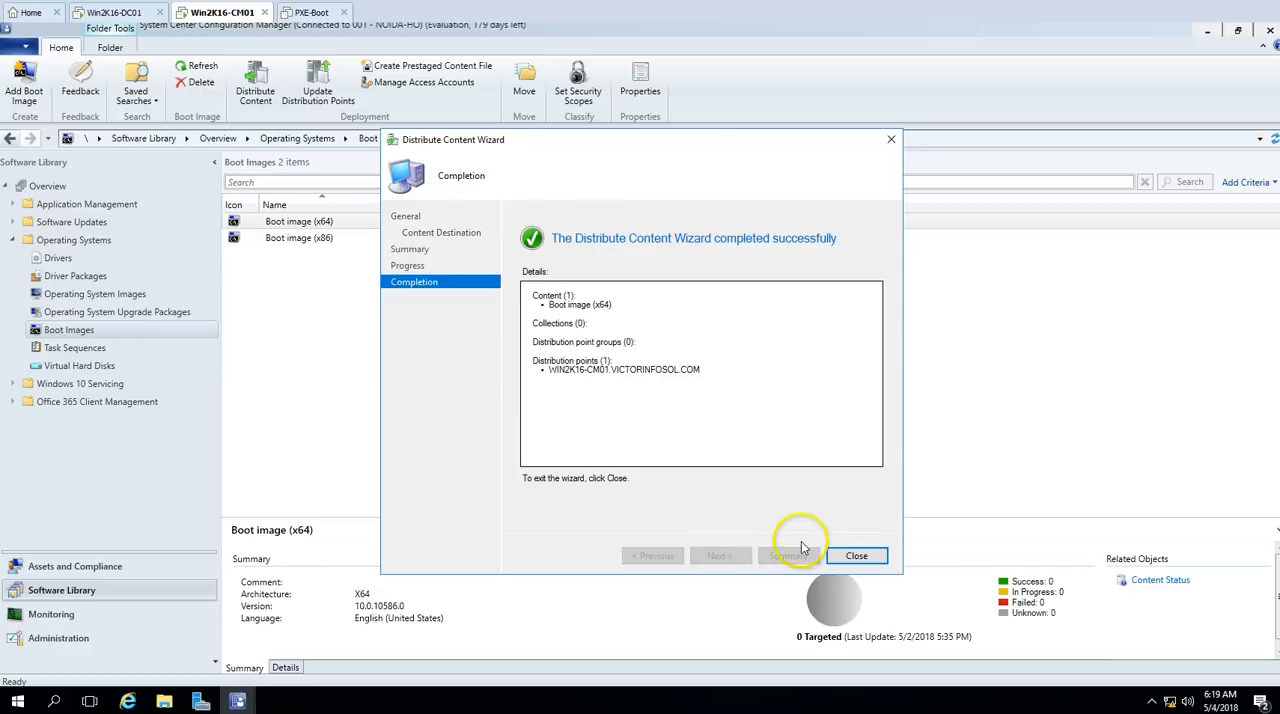
left_click(852, 556)
Step: Check the distribution status of Boot image (x64) in Monitoring, refreshing it and examining the In Progress and Success details
left_click(465, 237)
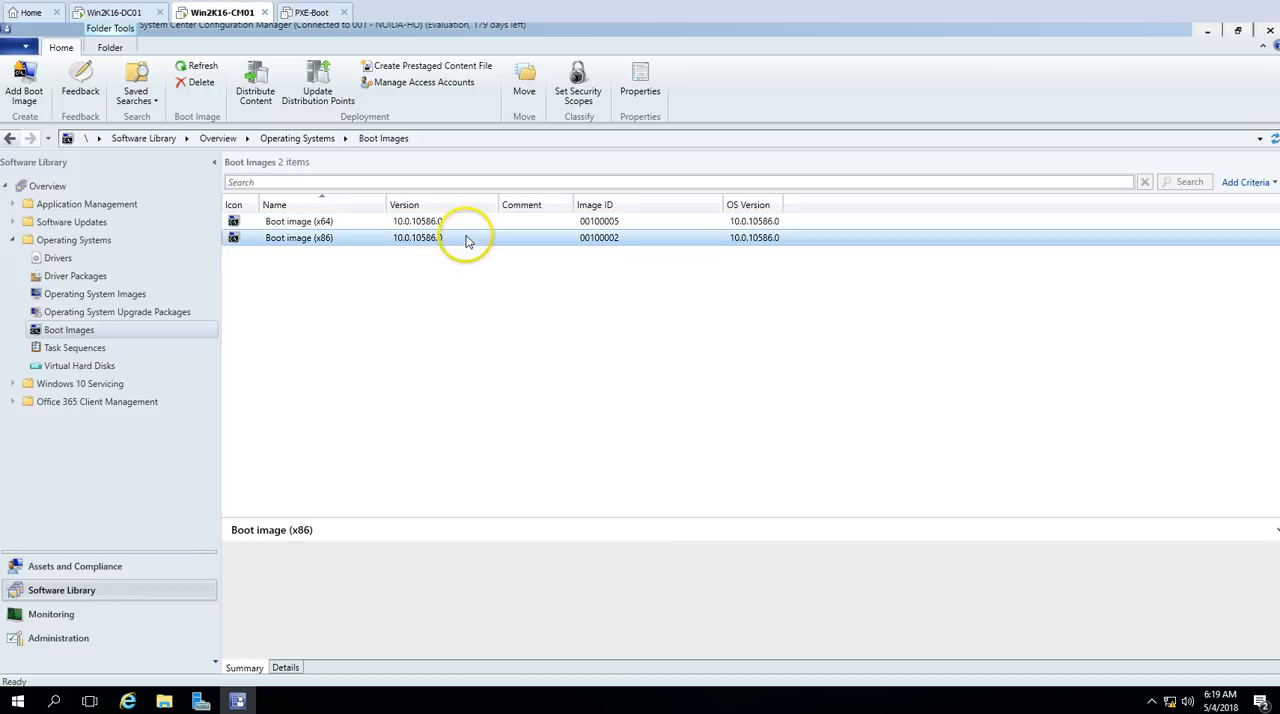
left_click(474, 226)
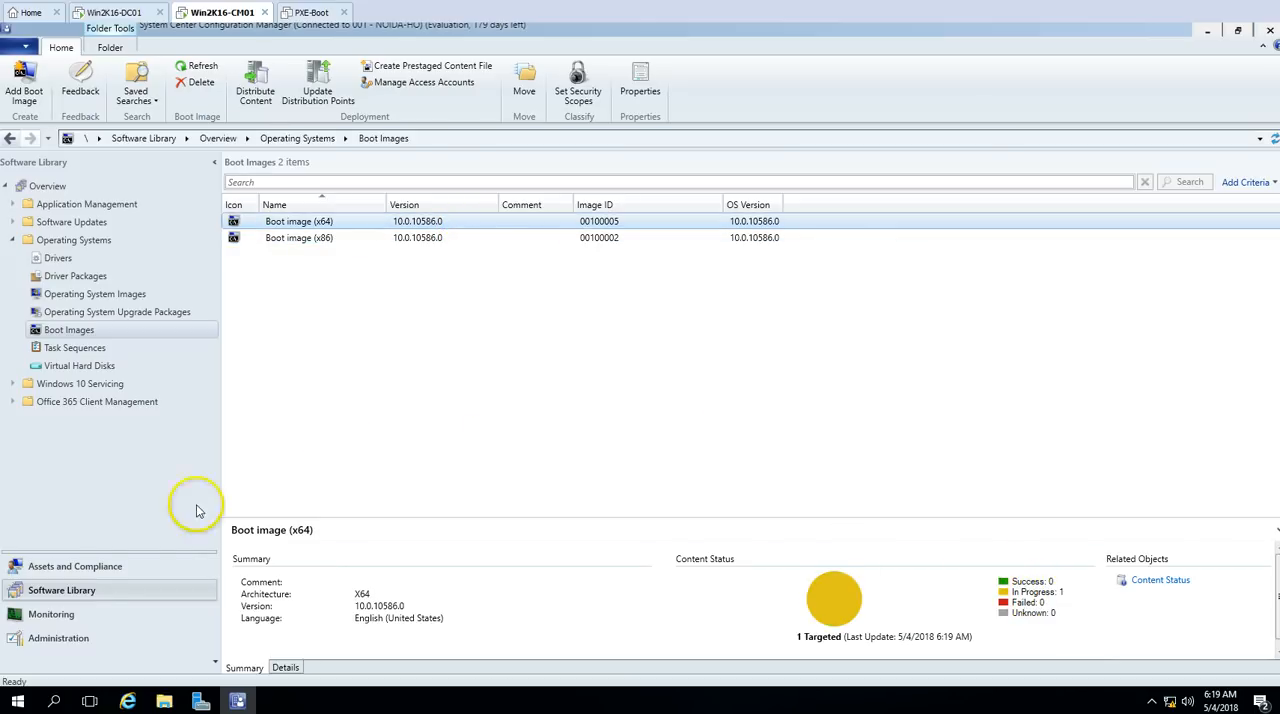
left_click(60, 613)
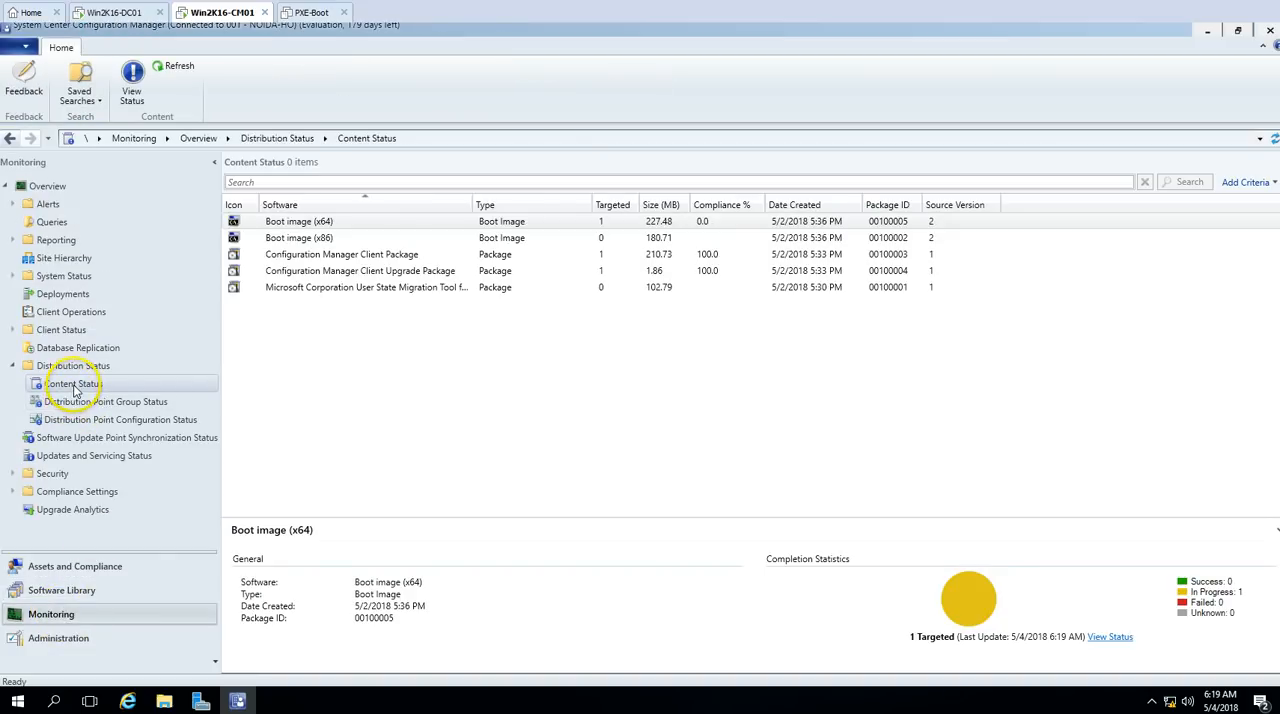
left_click(316, 221)
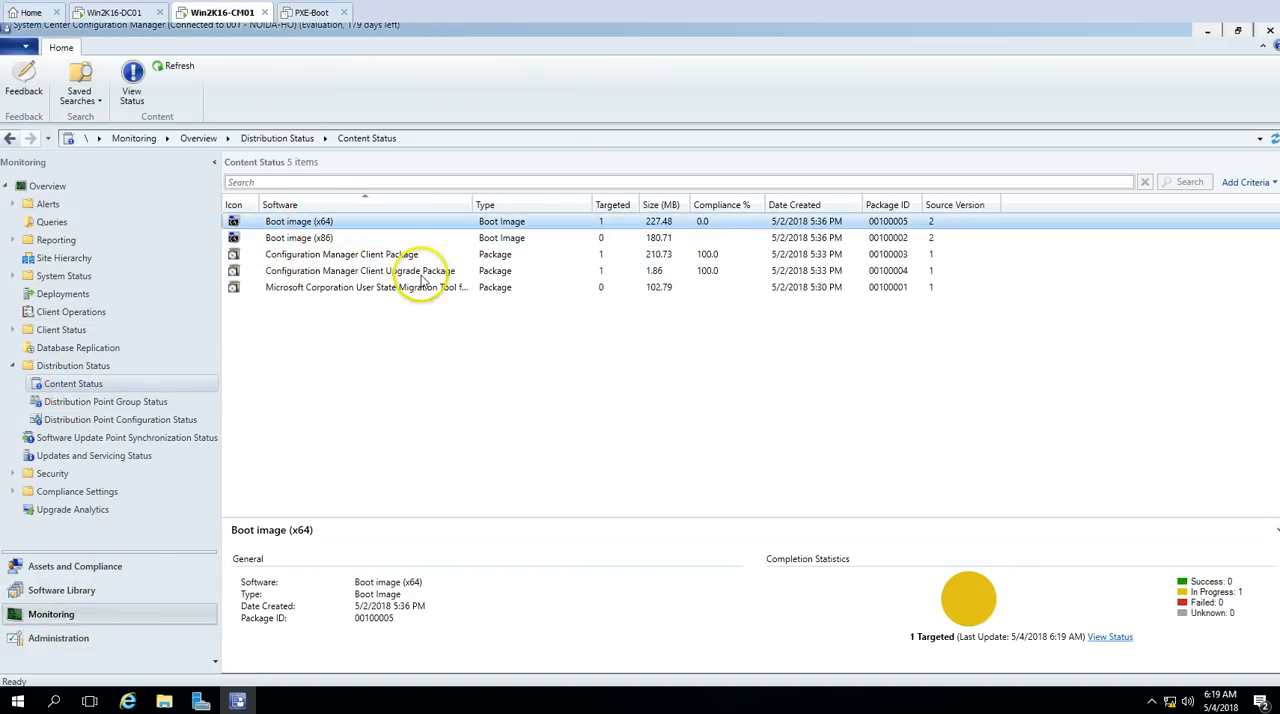
left_click(1111, 637)
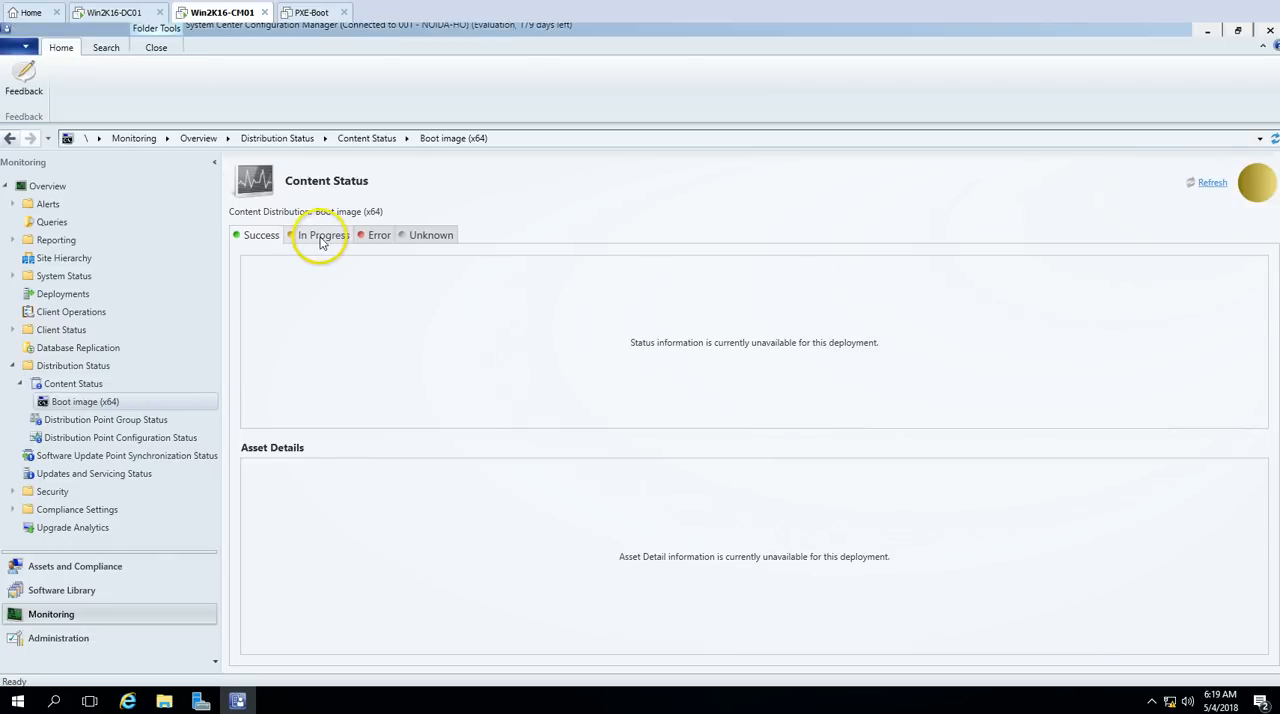
left_click(321, 237)
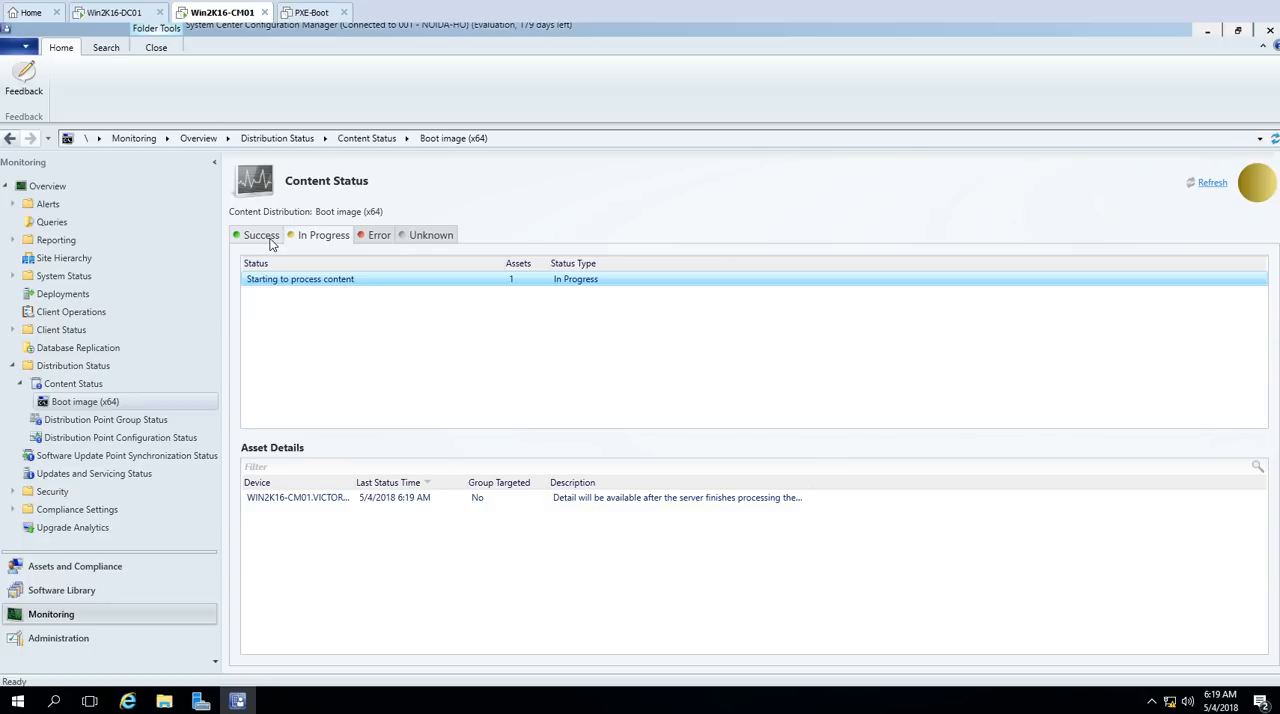
left_click(1214, 186)
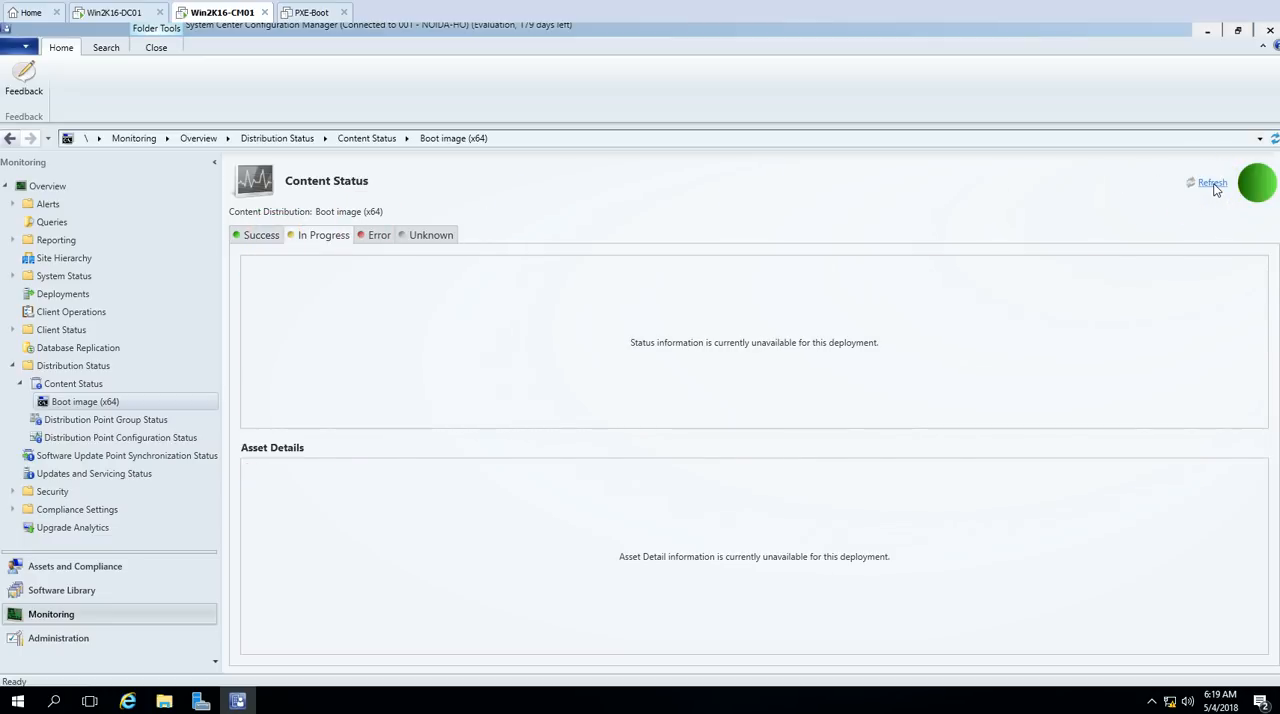
left_click(256, 235)
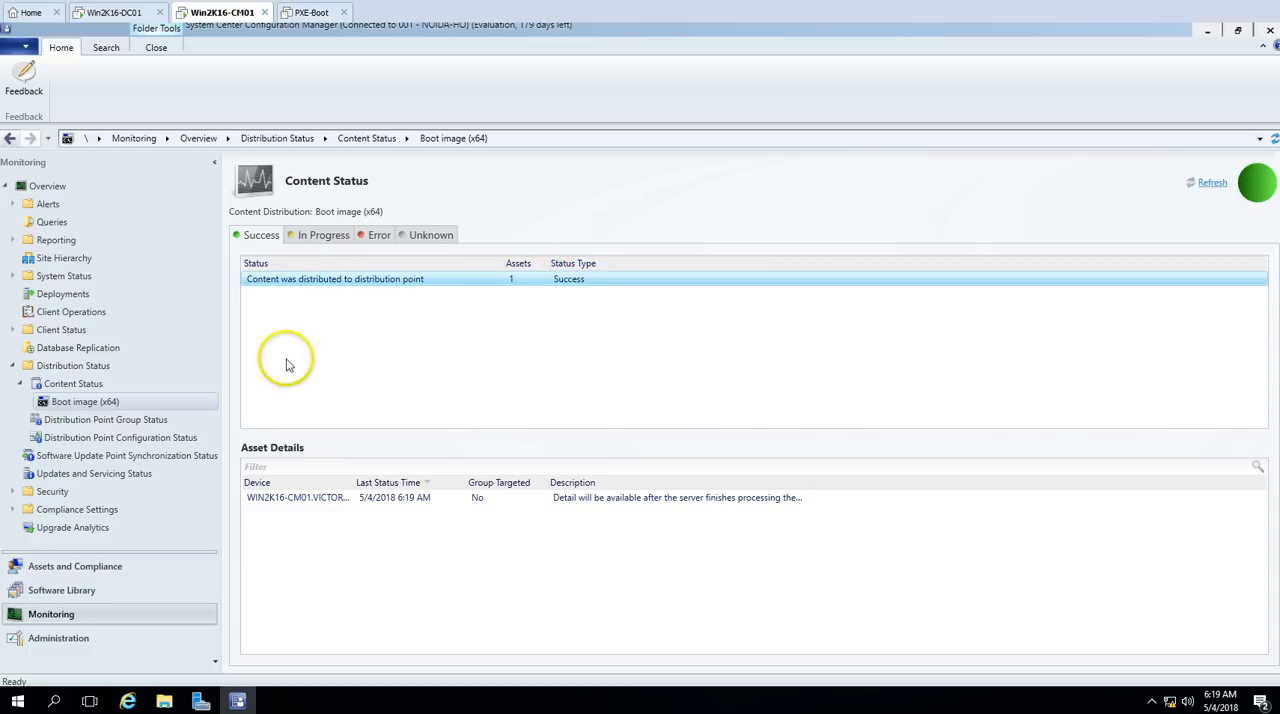
left_click(89, 386)
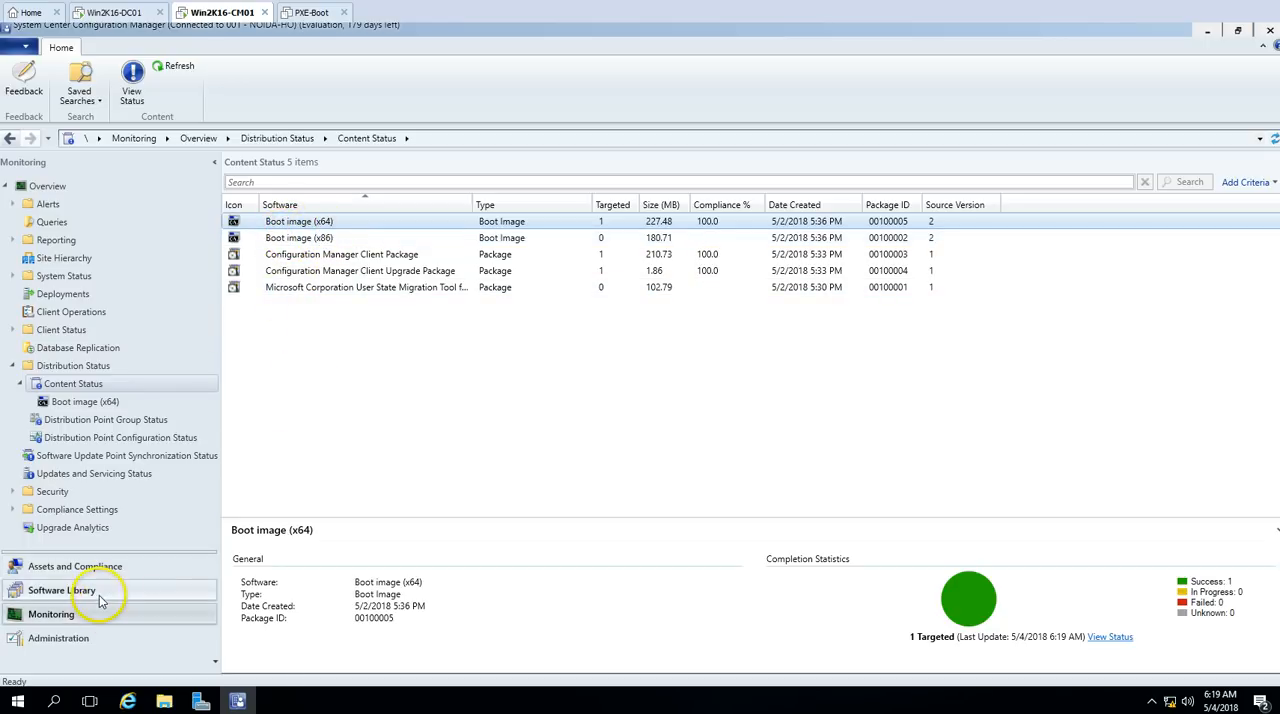
Step: Inspect the WIN2K16-CM01.VICTORINFOSOL.COM distribution point in Administration, and return to the boot images in the Software Library
left_click(86, 636)
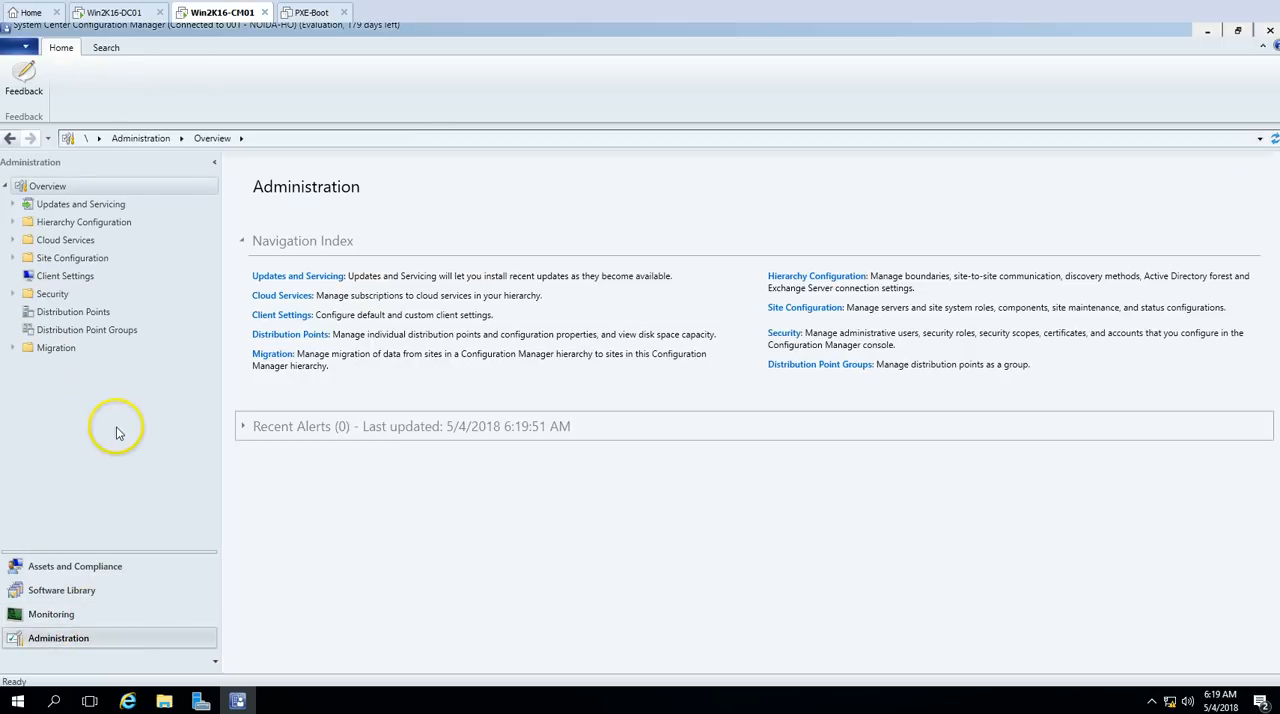
left_click(73, 312)
left_click(305, 222)
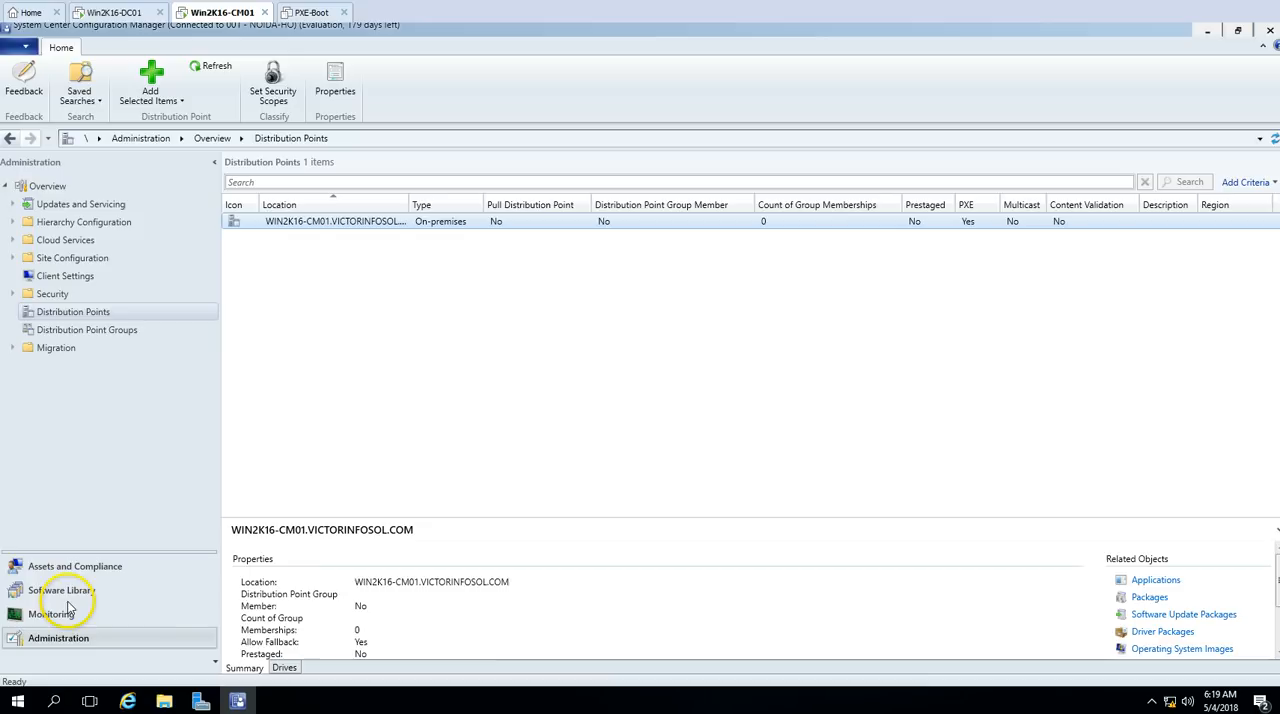
left_click(61, 590)
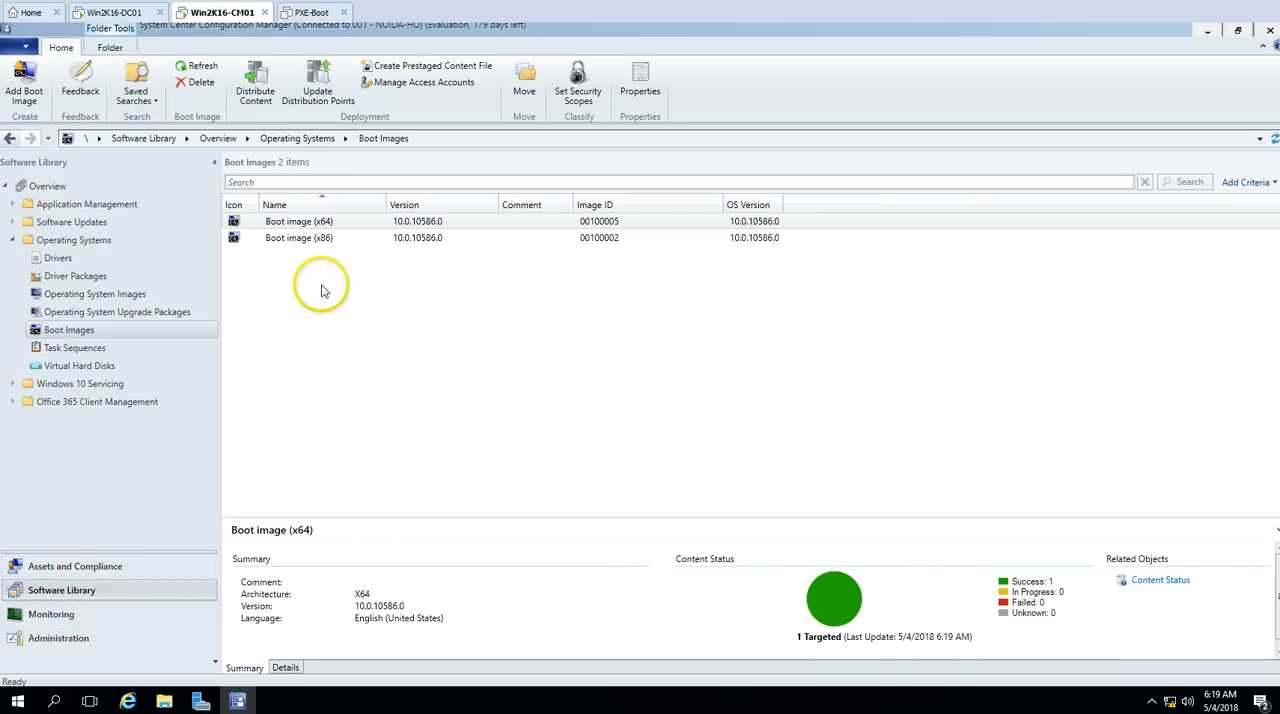
left_click(341, 228)
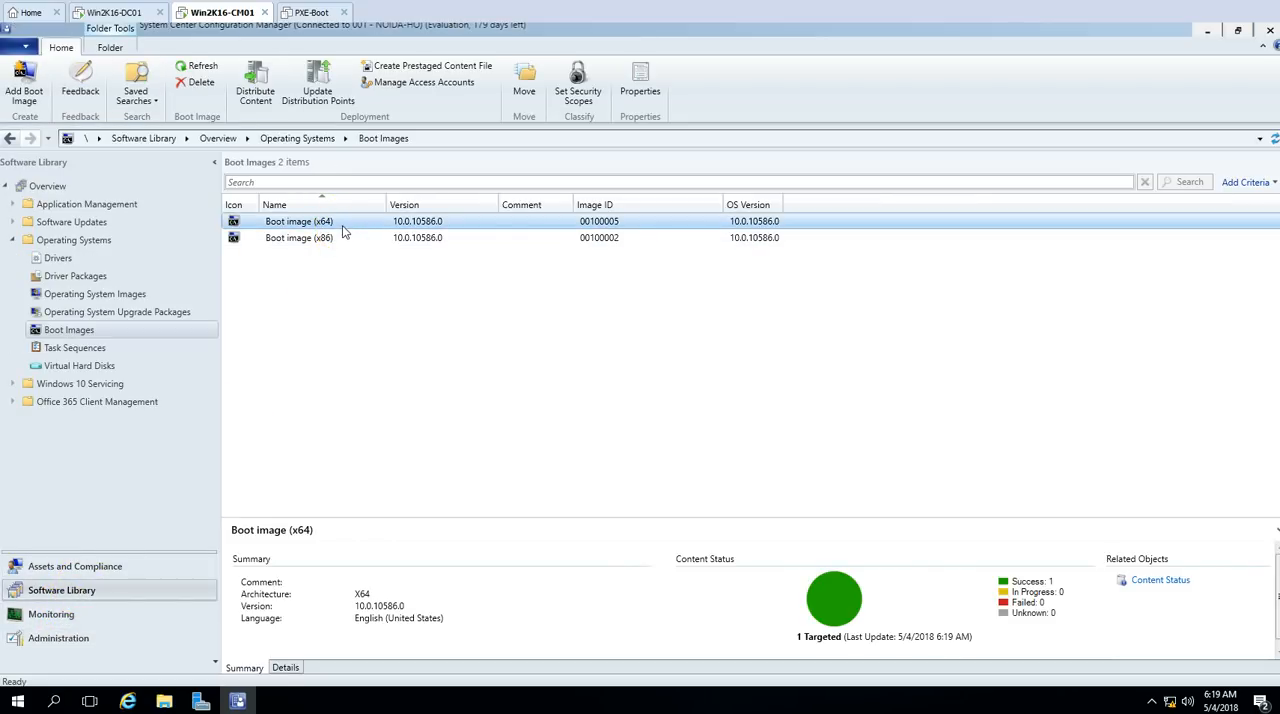
left_click(141, 703)
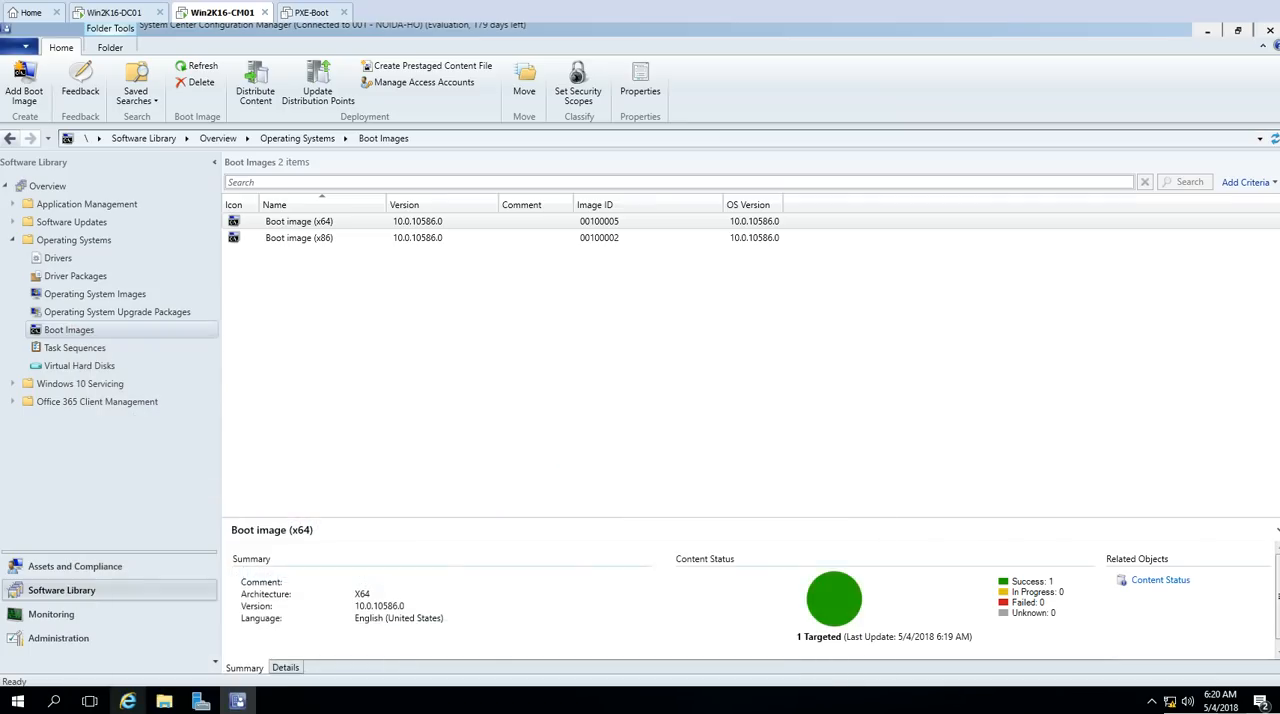
Step: In the Win2K16-CM01 virtual machine settings, connect the CD/DVD drive, including at power on, and switch it to an ISO image file
right_click(220, 12)
left_click(255, 216)
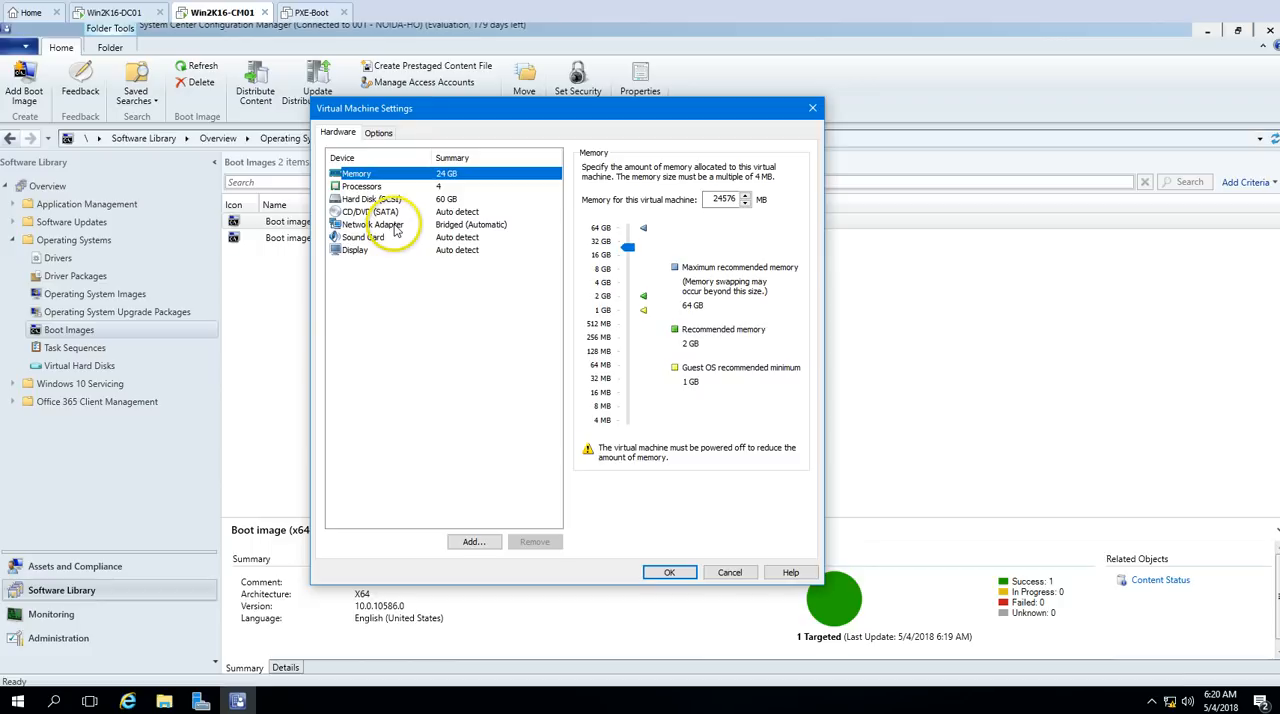
left_click(393, 213)
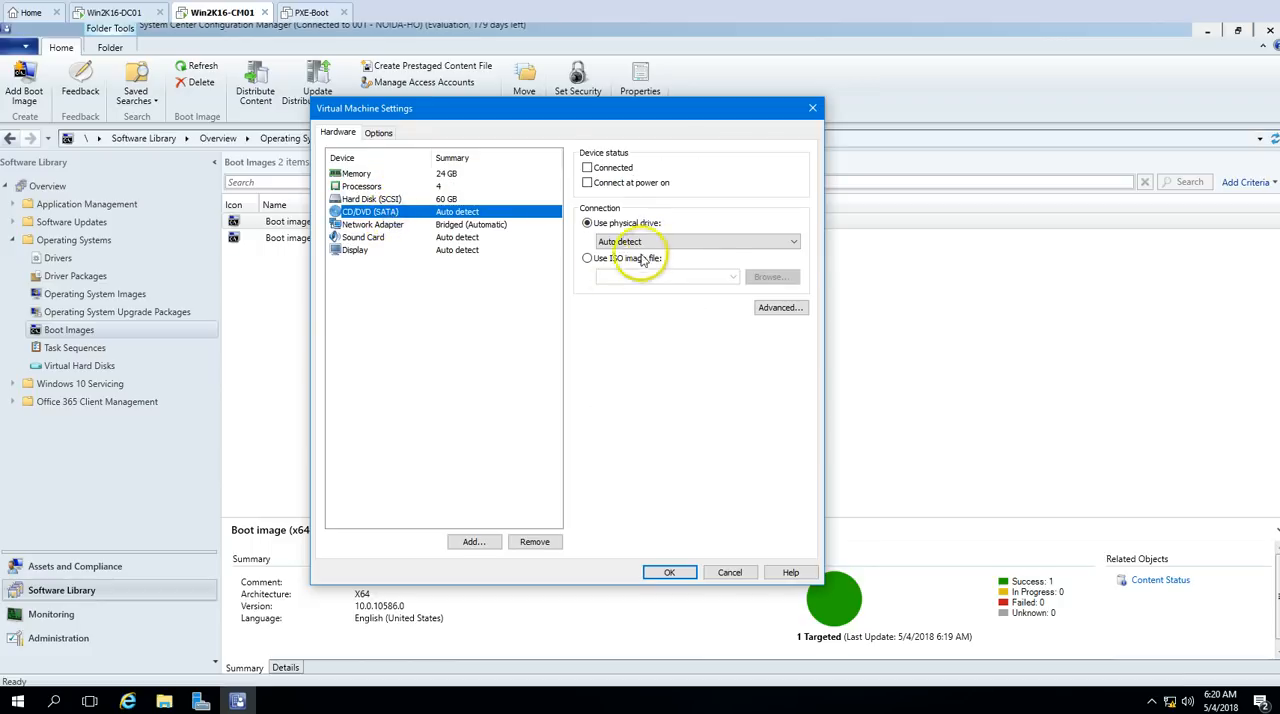
left_click(618, 183)
left_click(612, 258)
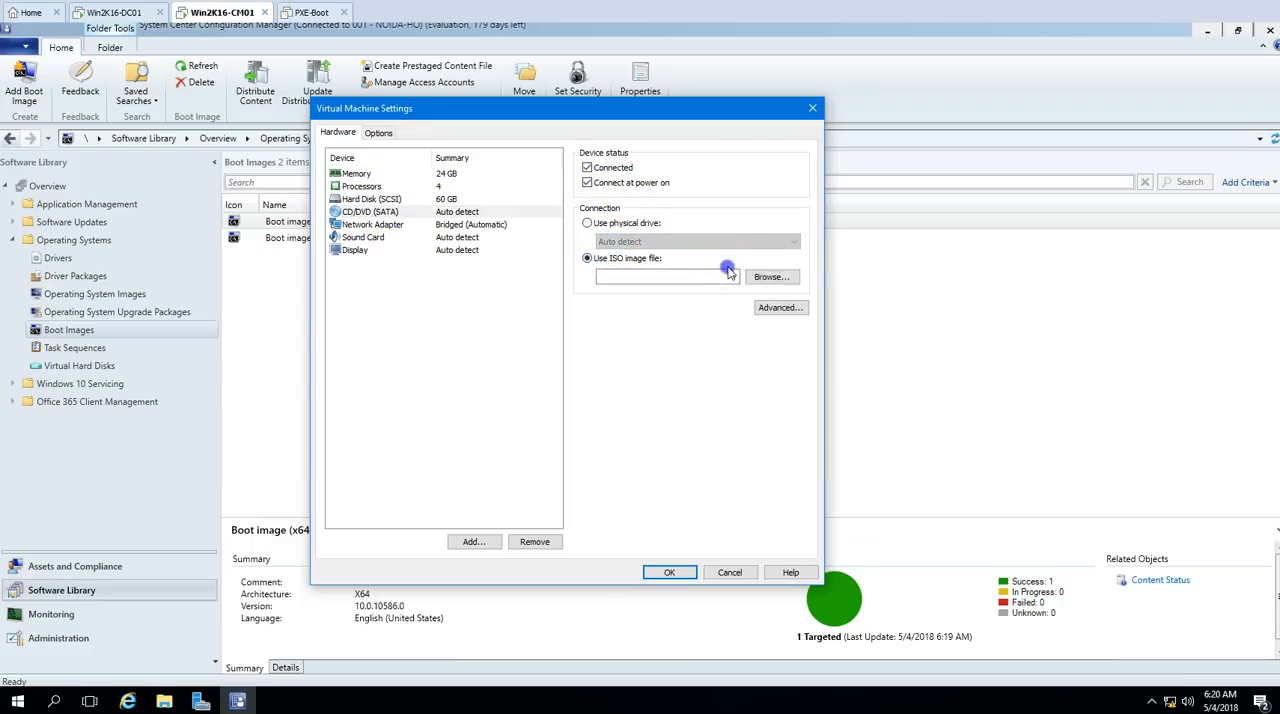
Step: Mount SW_DVD9_SA_Win_Ent_8.1_64BIT_English_-3_MLF_X19-84068 from the Microsoft VL ISO\Windows Client folder on RAID5 (E:) and apply the virtual machine settings
left_click(768, 277)
left_click(400, 404)
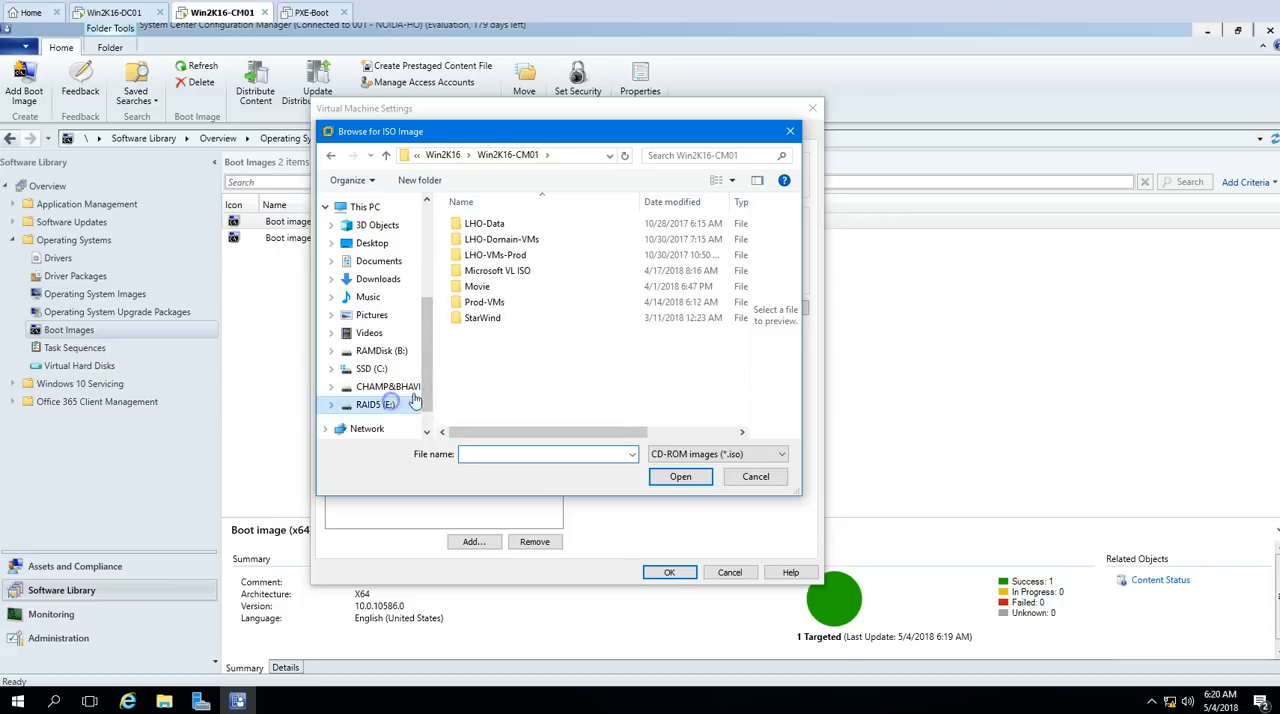
double_click(510, 272)
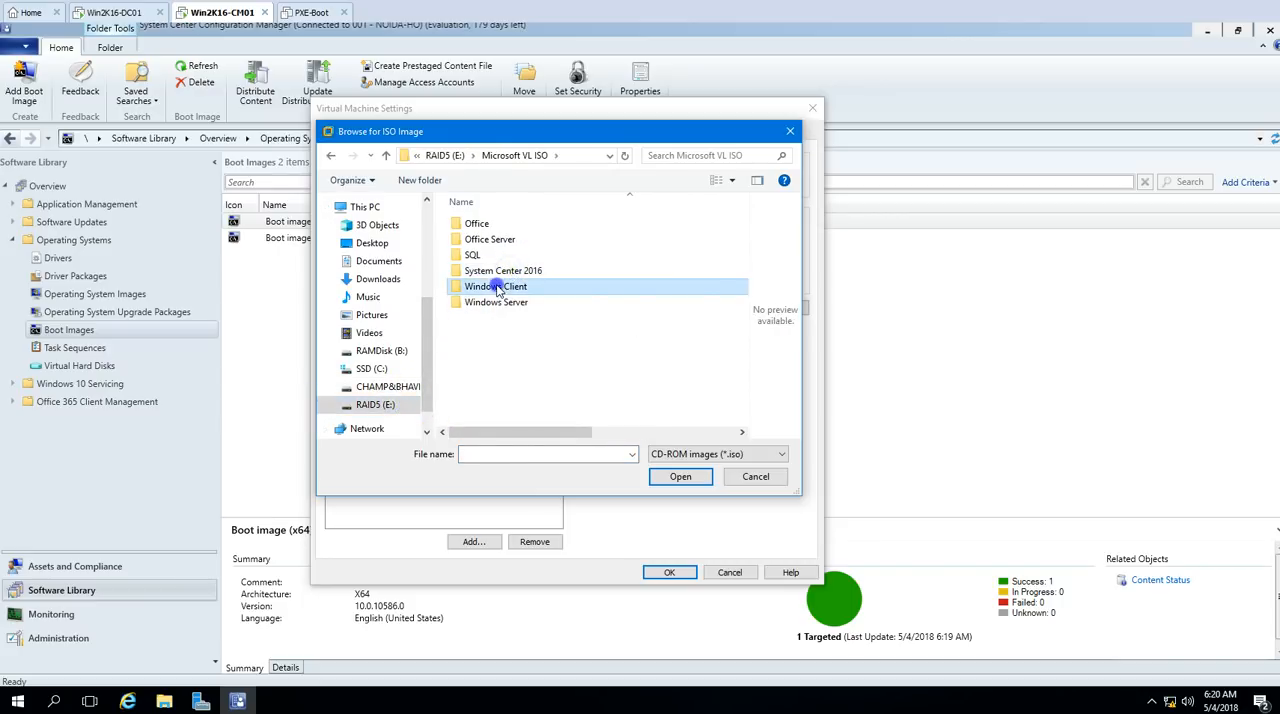
double_click(500, 286)
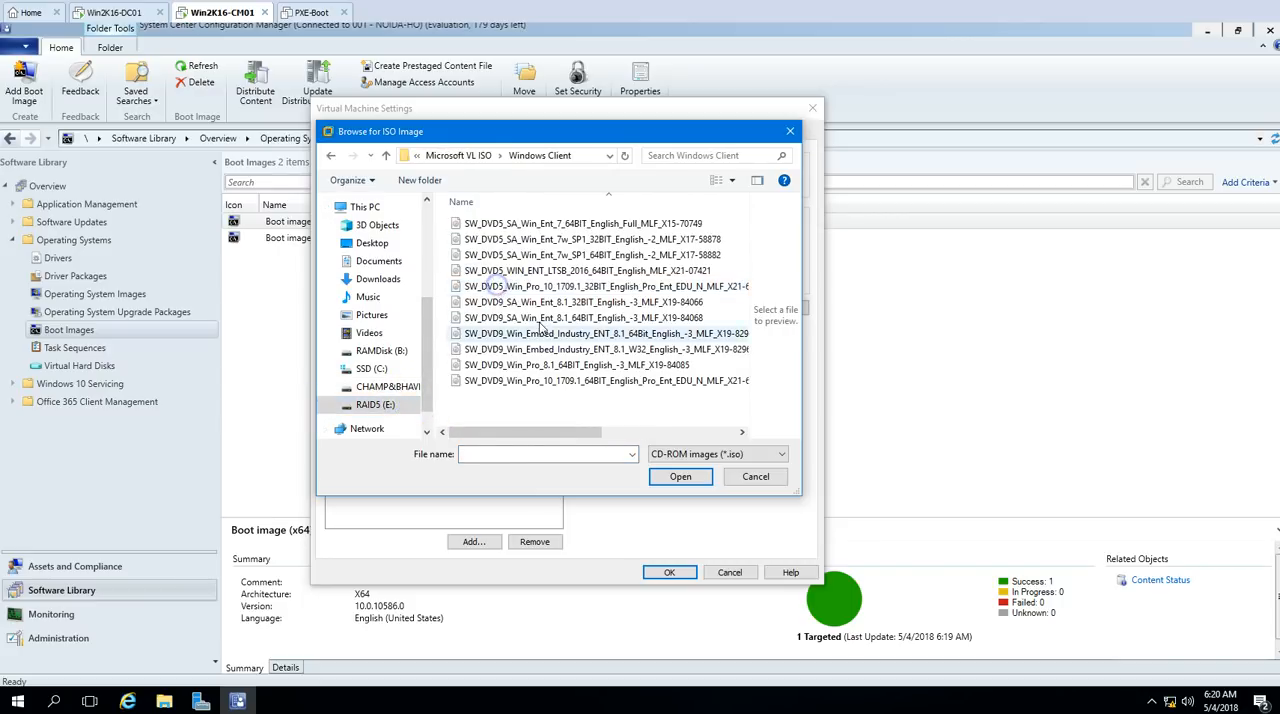
left_click(578, 318)
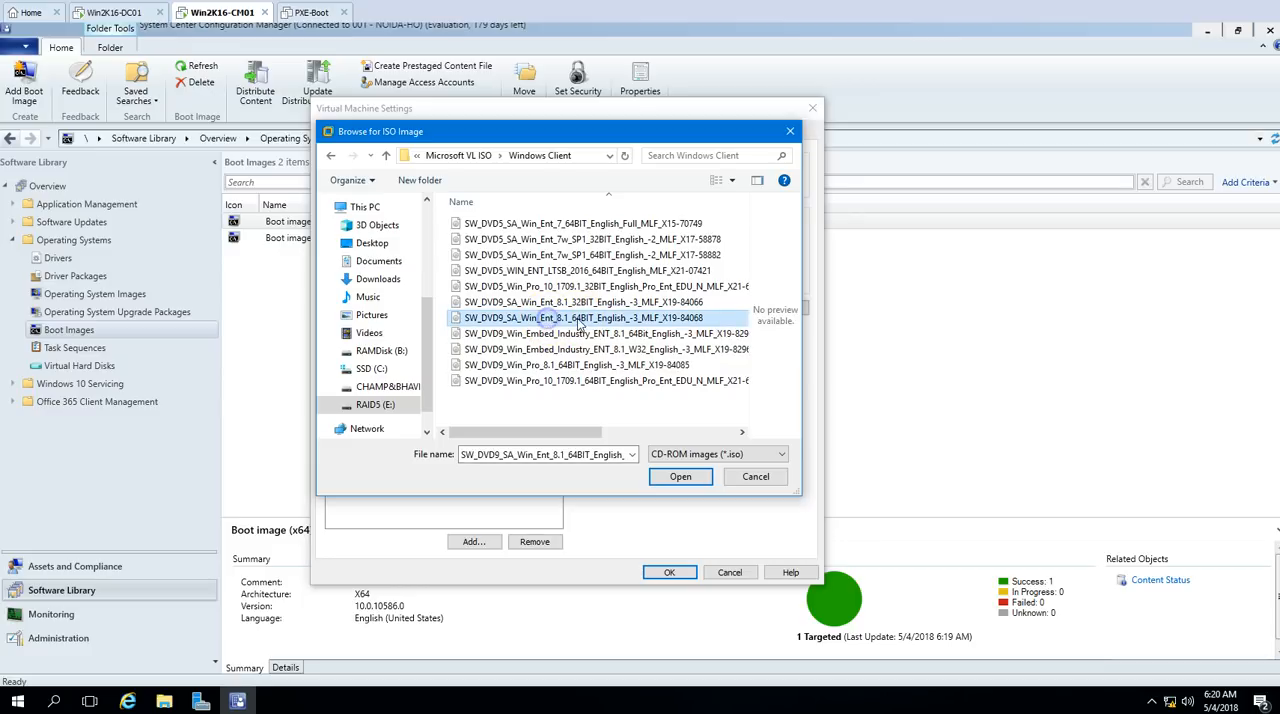
left_click(681, 478)
left_click(672, 575)
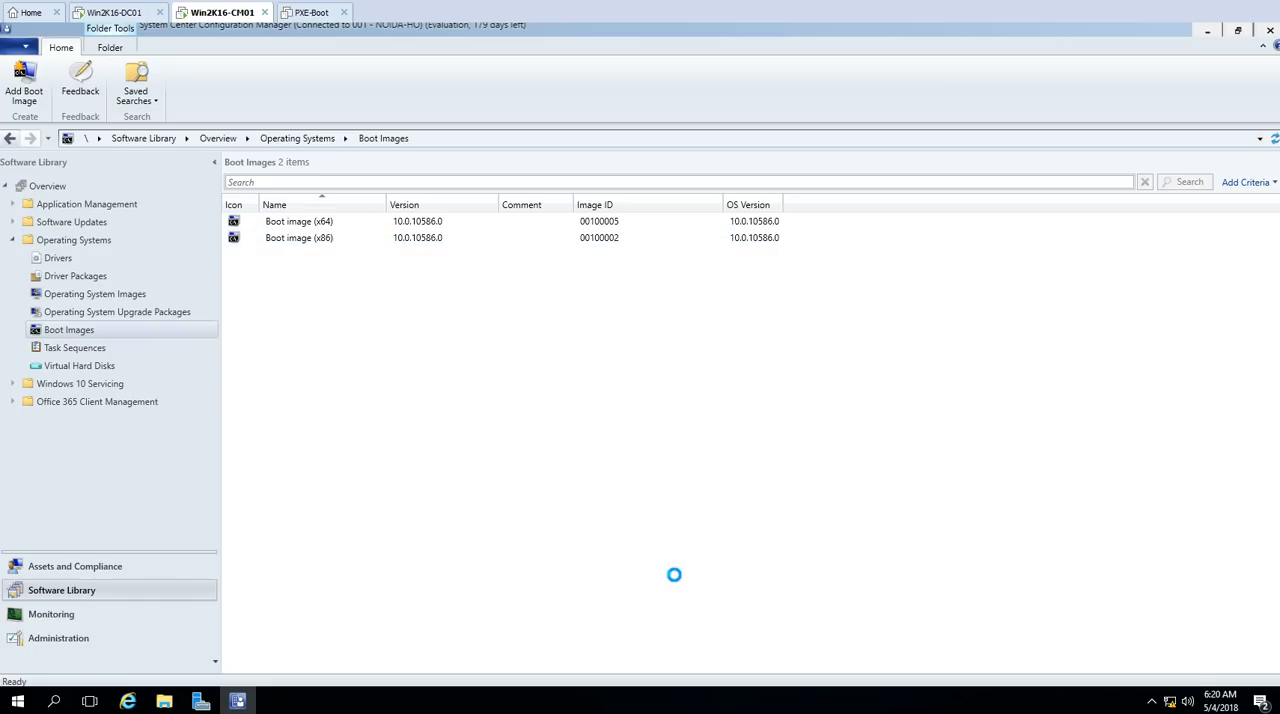
Step: Switch to File Explorer, open the sources folder on DVD Drive (D:), and select install.wim
key("super+e")
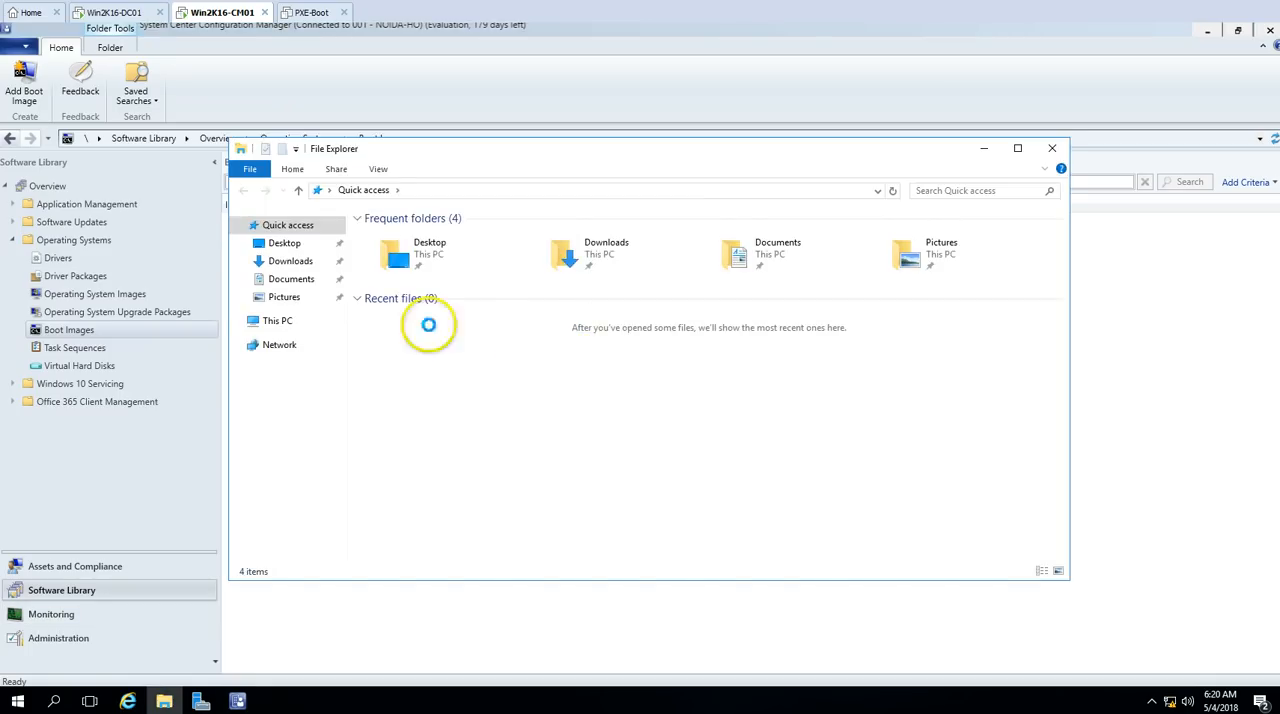
left_click(285, 320)
left_click(624, 342)
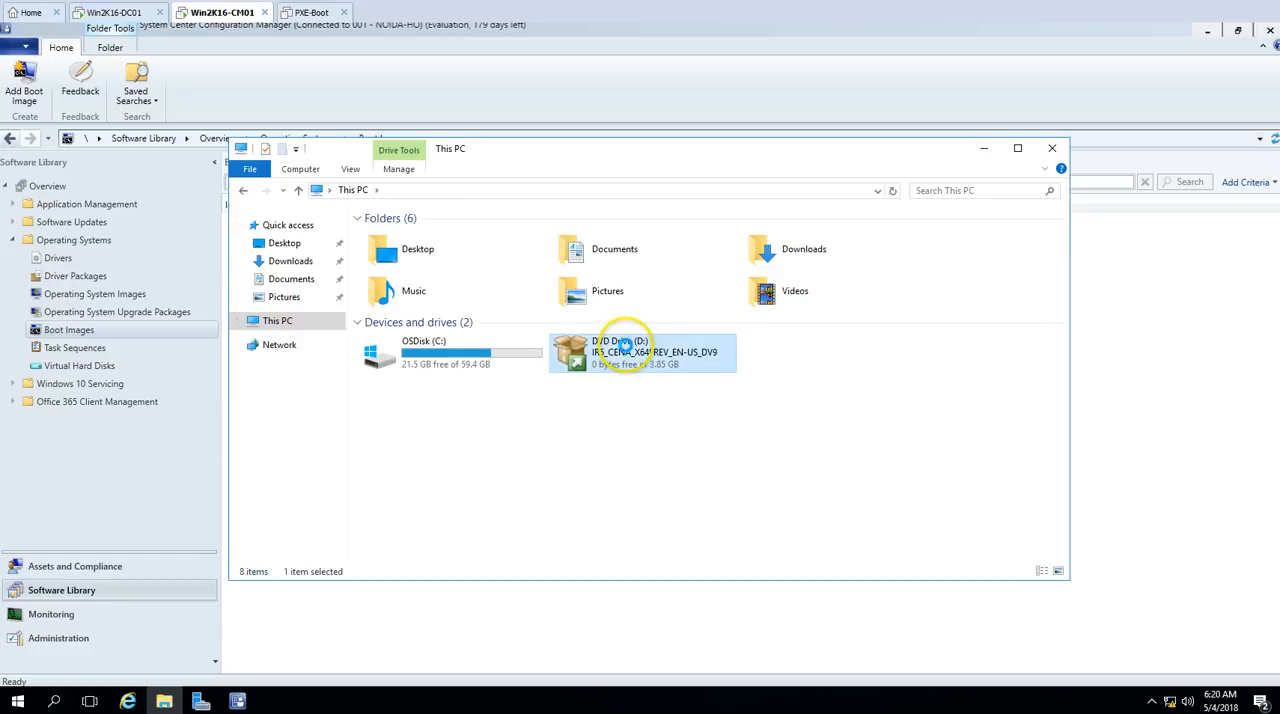
left_click(848, 196)
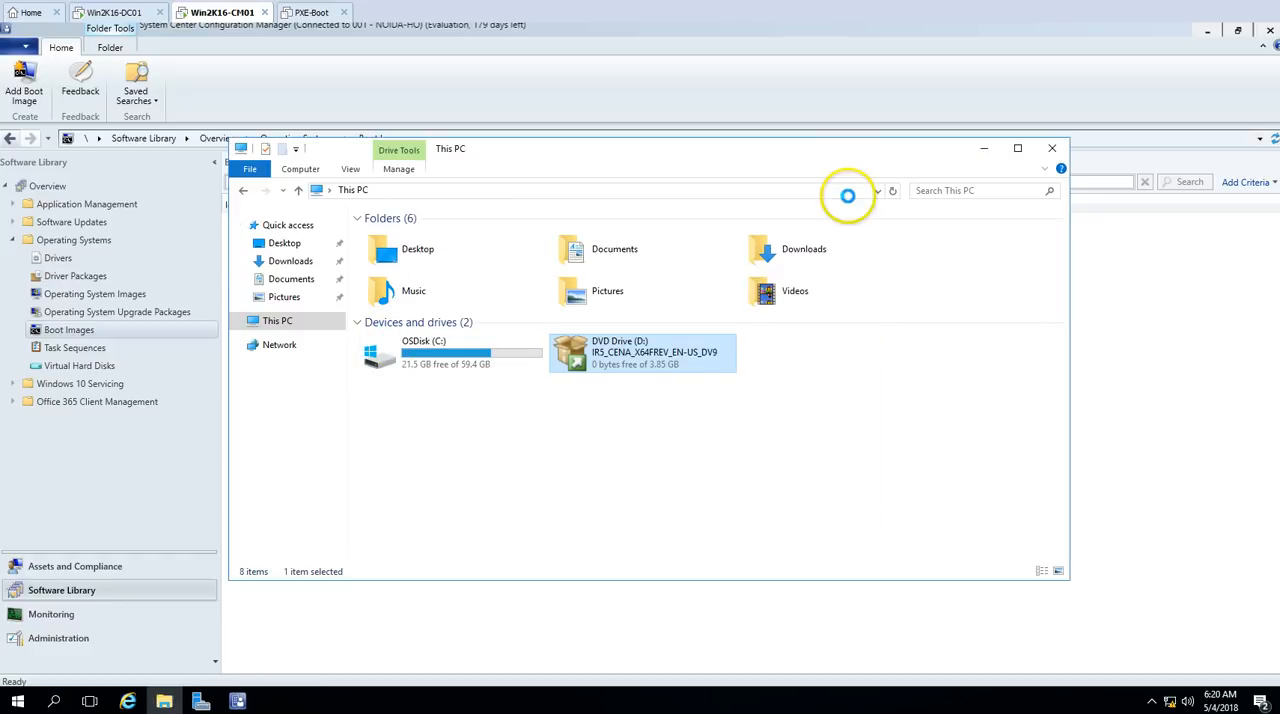
right_click(632, 360)
left_click(667, 402)
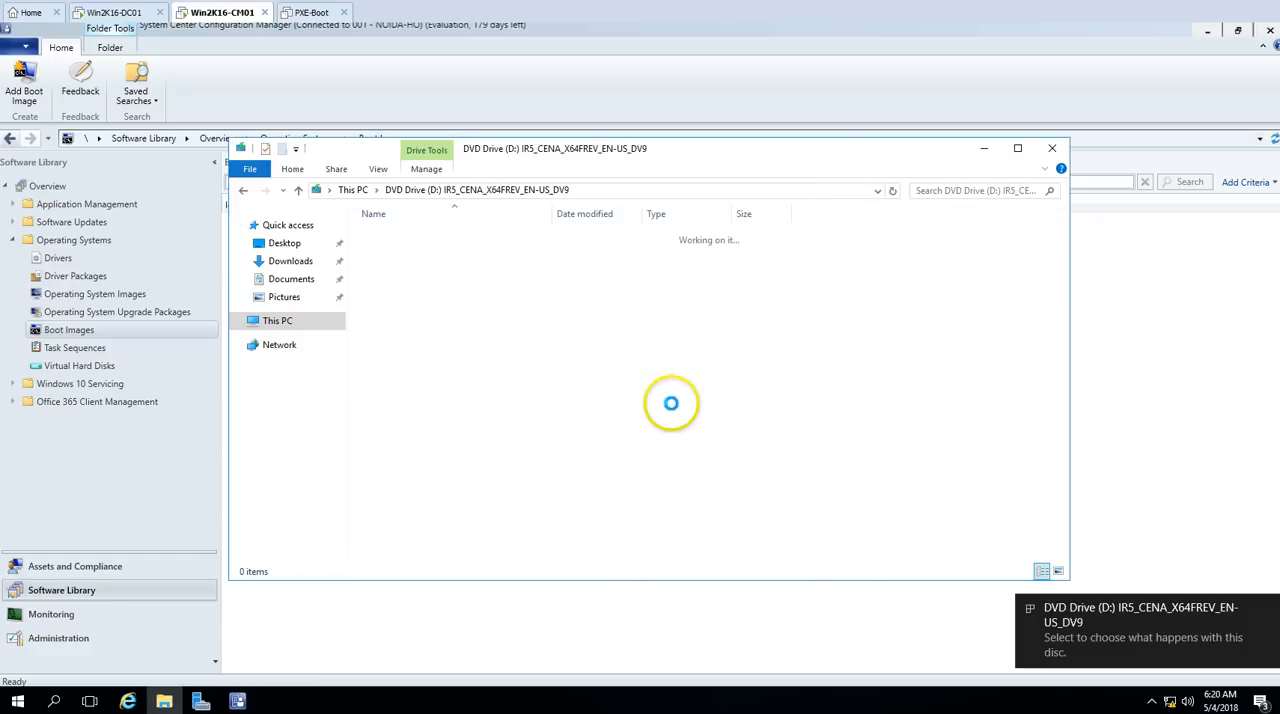
double_click(390, 287)
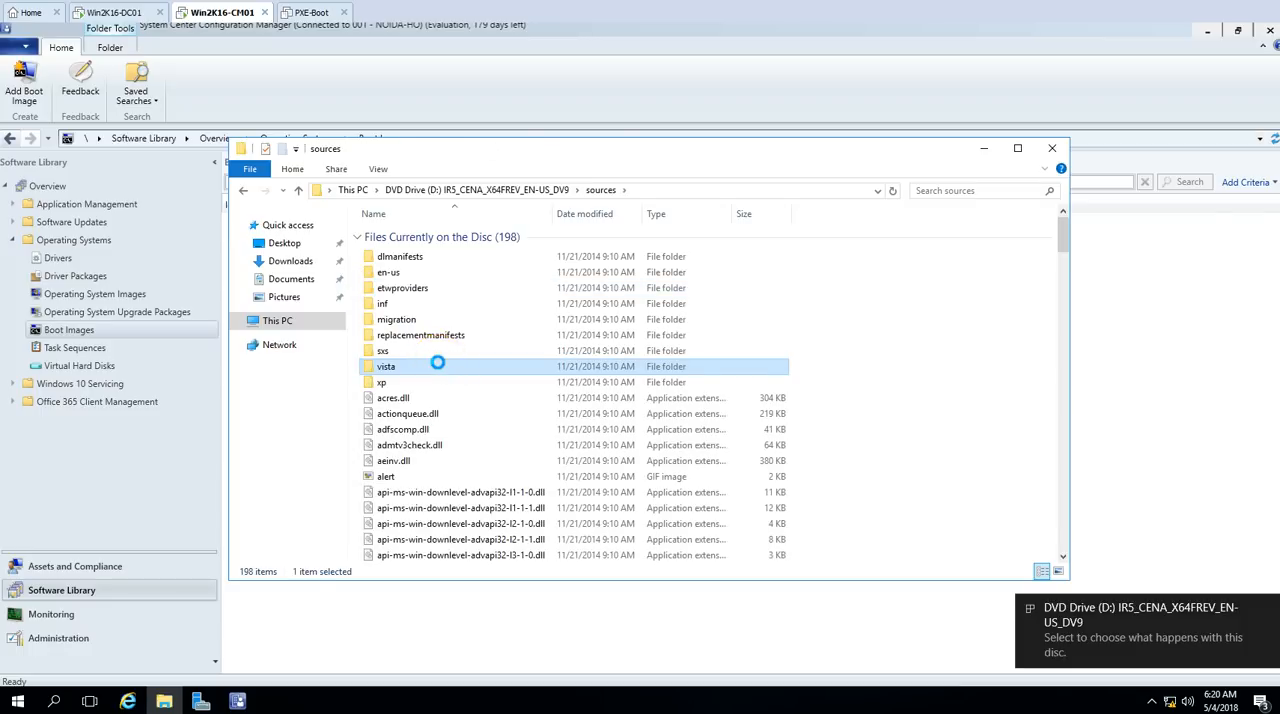
key("i")
key("n")
left_click(394, 311)
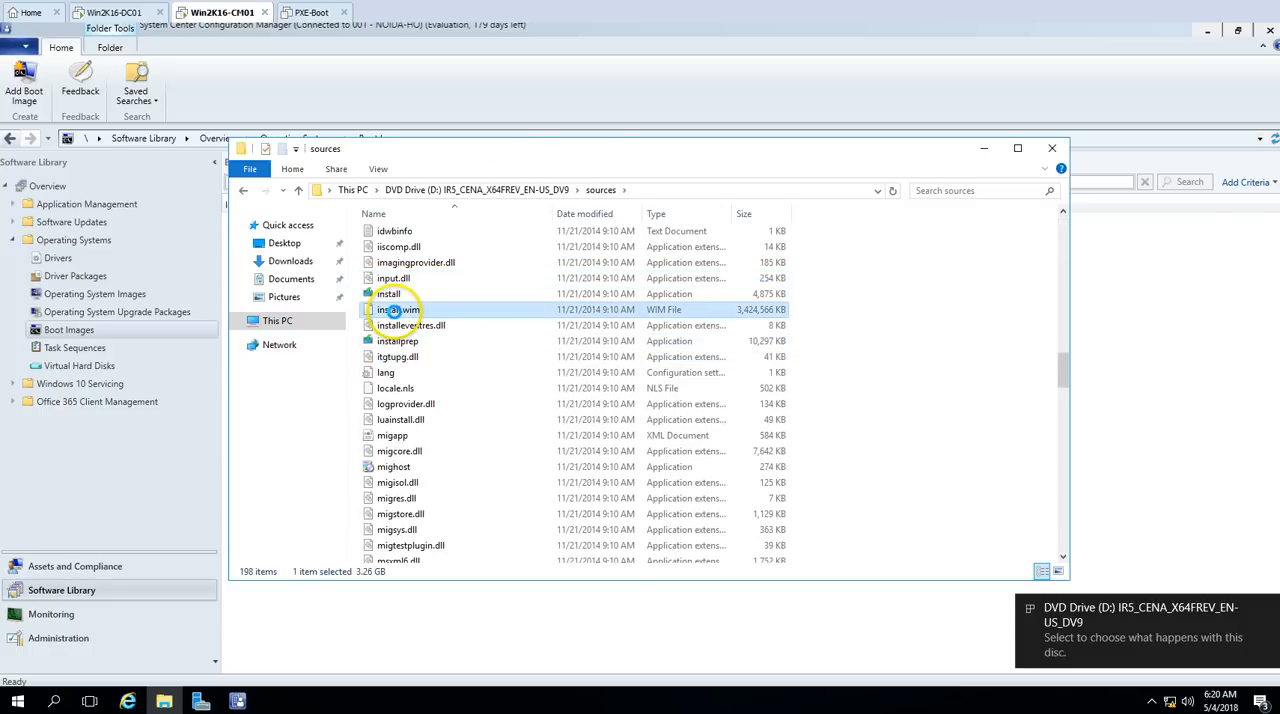
Step: Open the network location \\Win2k16-Cm01 and enter its SMS_001 share
right_click(17, 700)
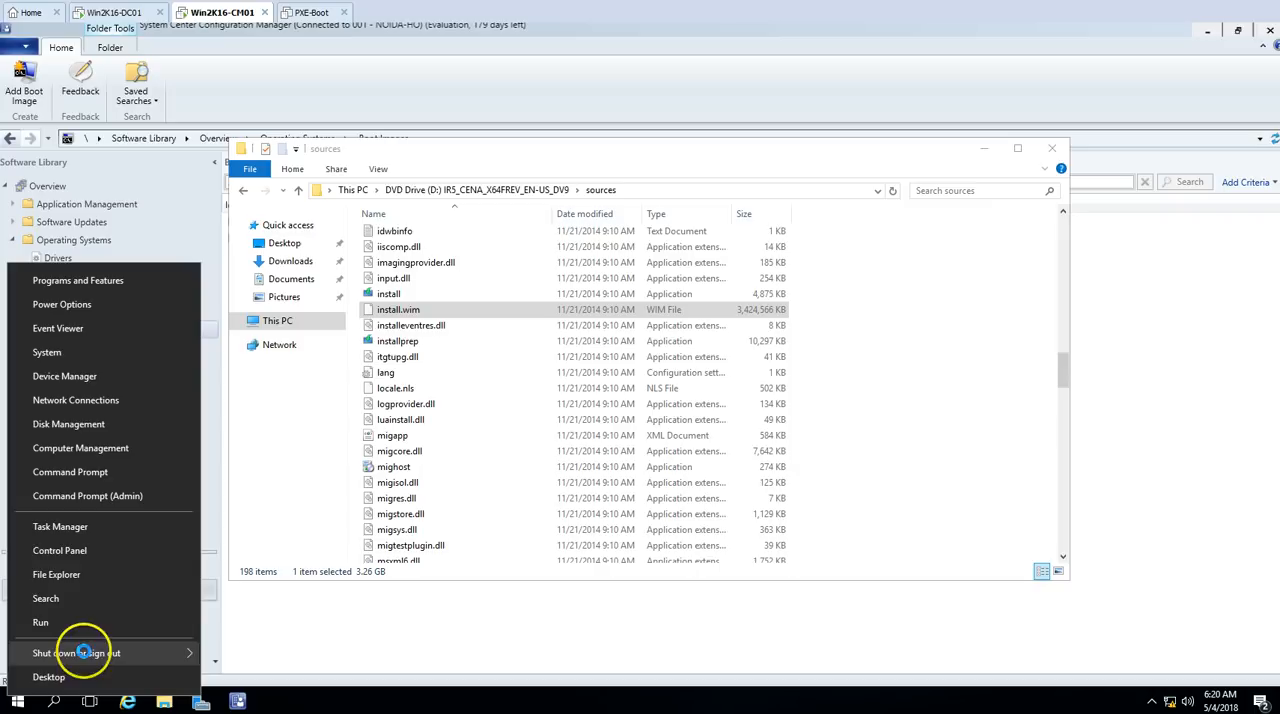
key("r")
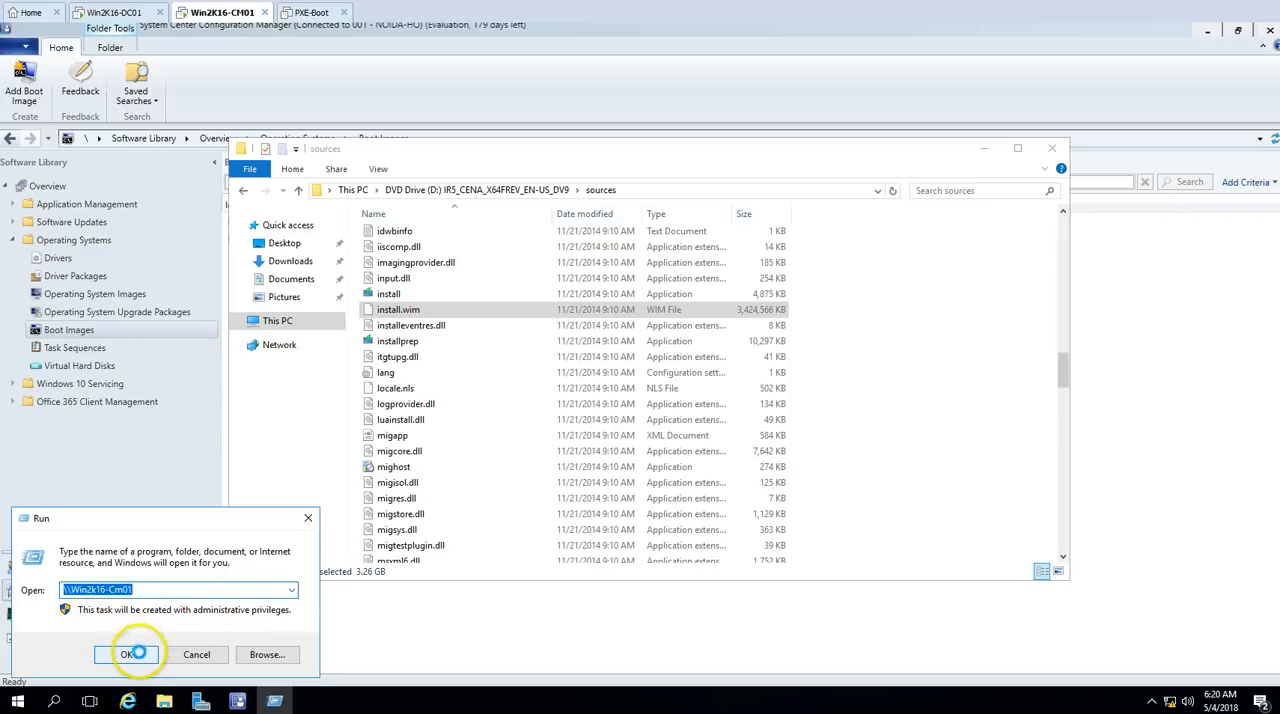
left_click(138, 653)
left_click(397, 292)
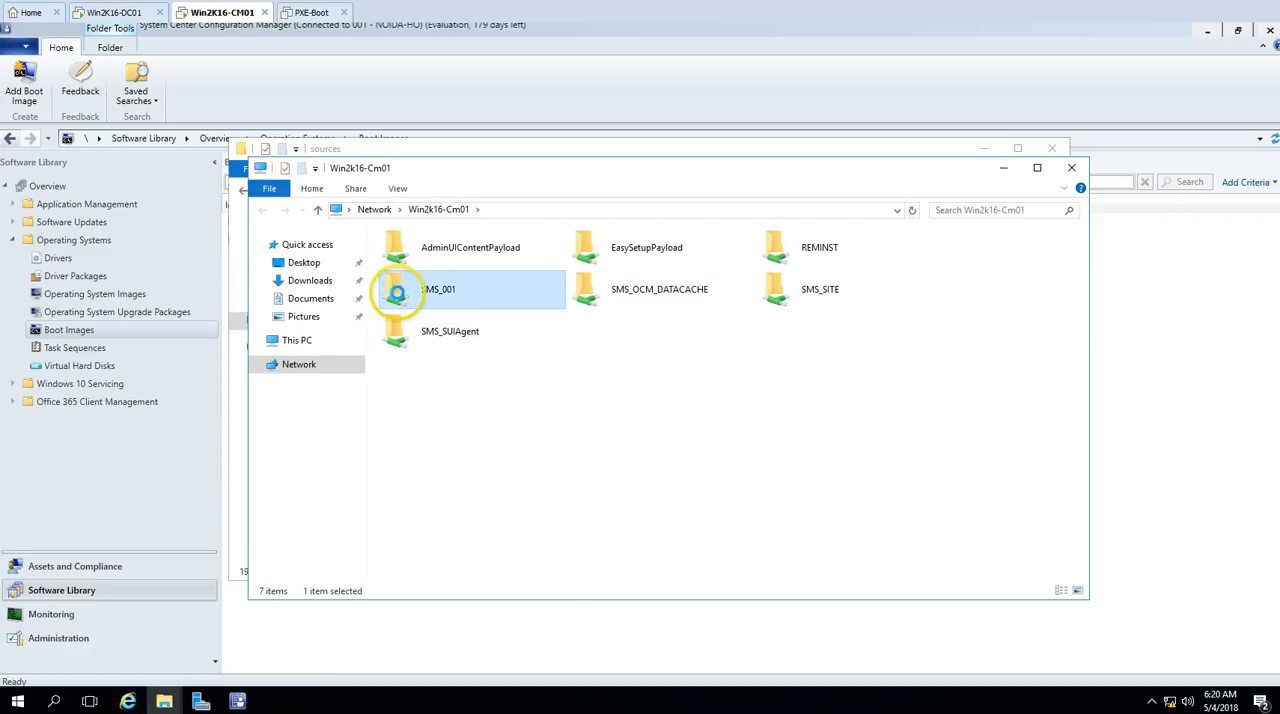
double_click(397, 292)
Step: Create a folder named Win-Image in the SMS_001 share and open it
scroll(488, 440, "down", 3)
right_click(881, 406)
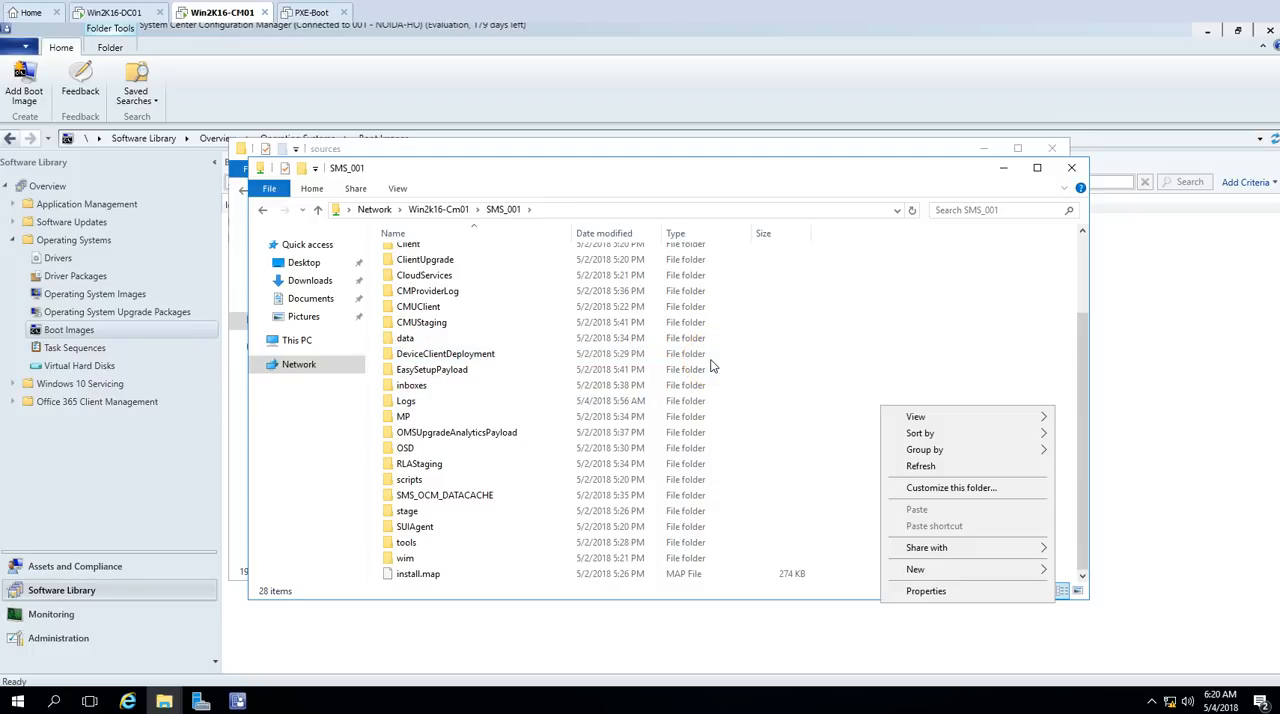
mouse_move(916, 570)
left_click(1088, 571)
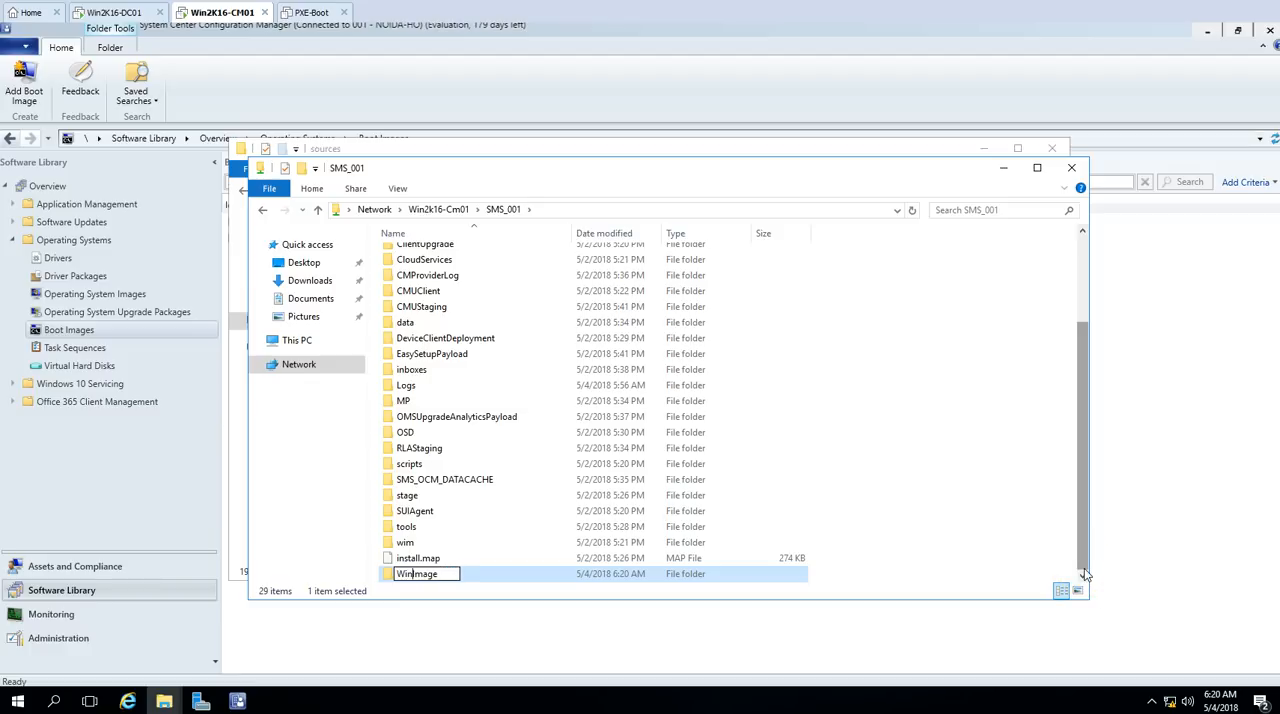
key("Return")
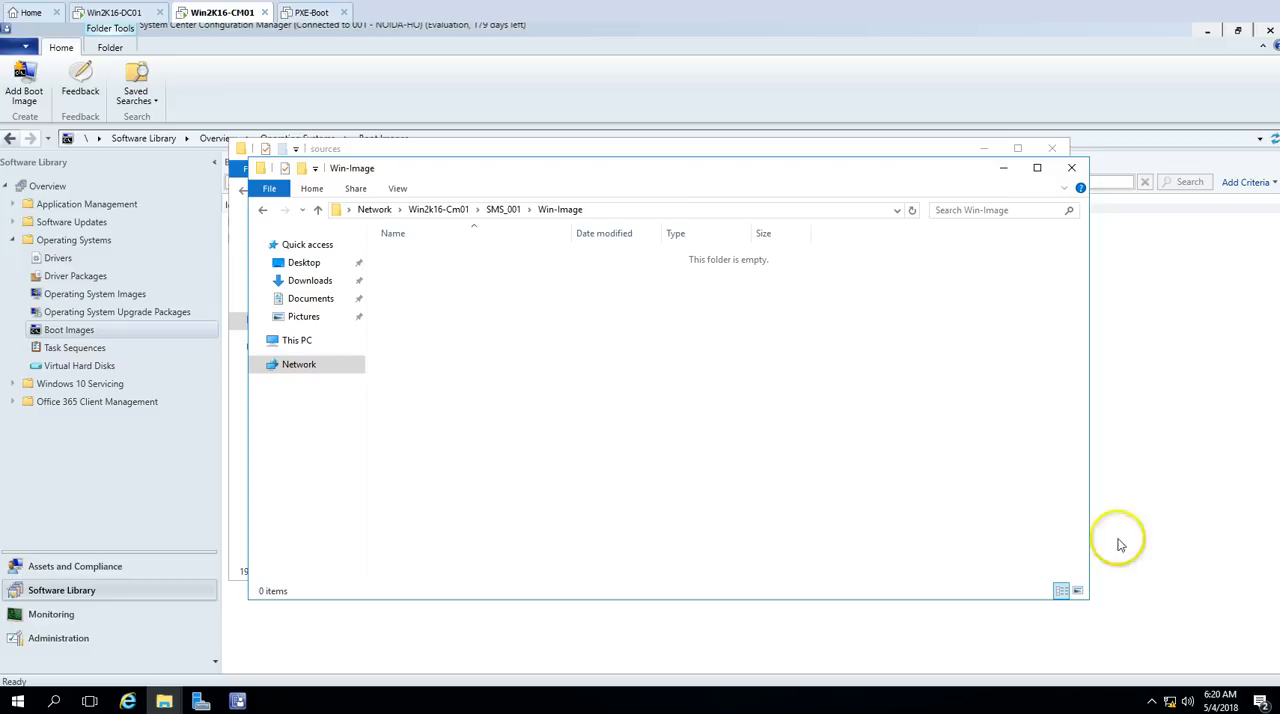
Step: Copy install.wim from the DVD's sources folder into the Win-Image folder
left_click_drag(543, 166, 452, 179)
left_click(481, 151)
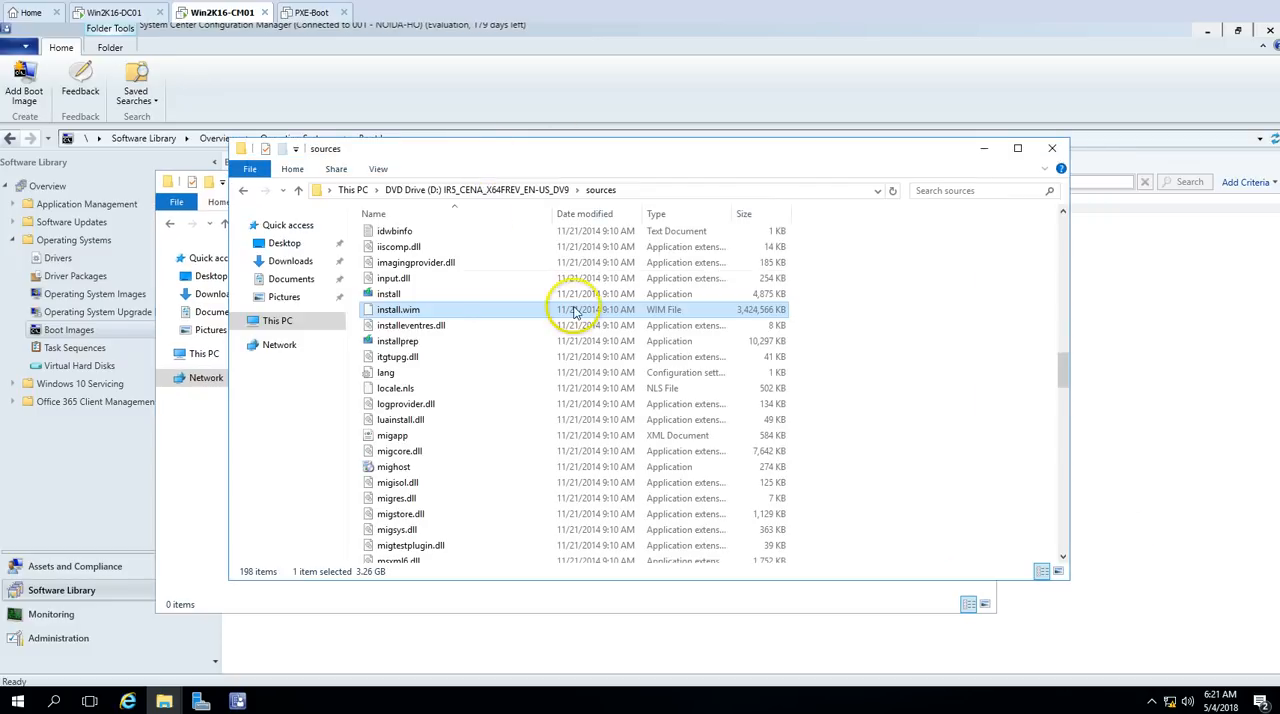
left_click(188, 491)
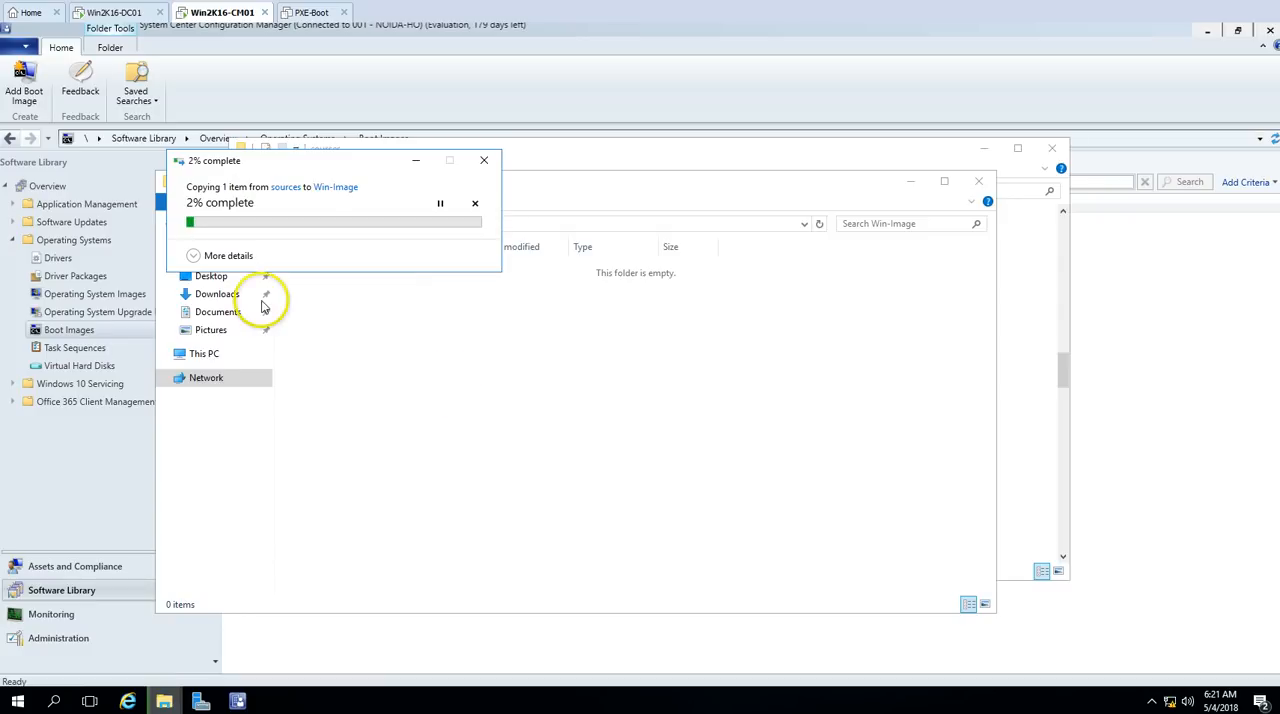
Step: Expand the copy progress details and close the DVD's sources window while the file copies
left_click(193, 255)
left_click_drag(300, 162, 322, 328)
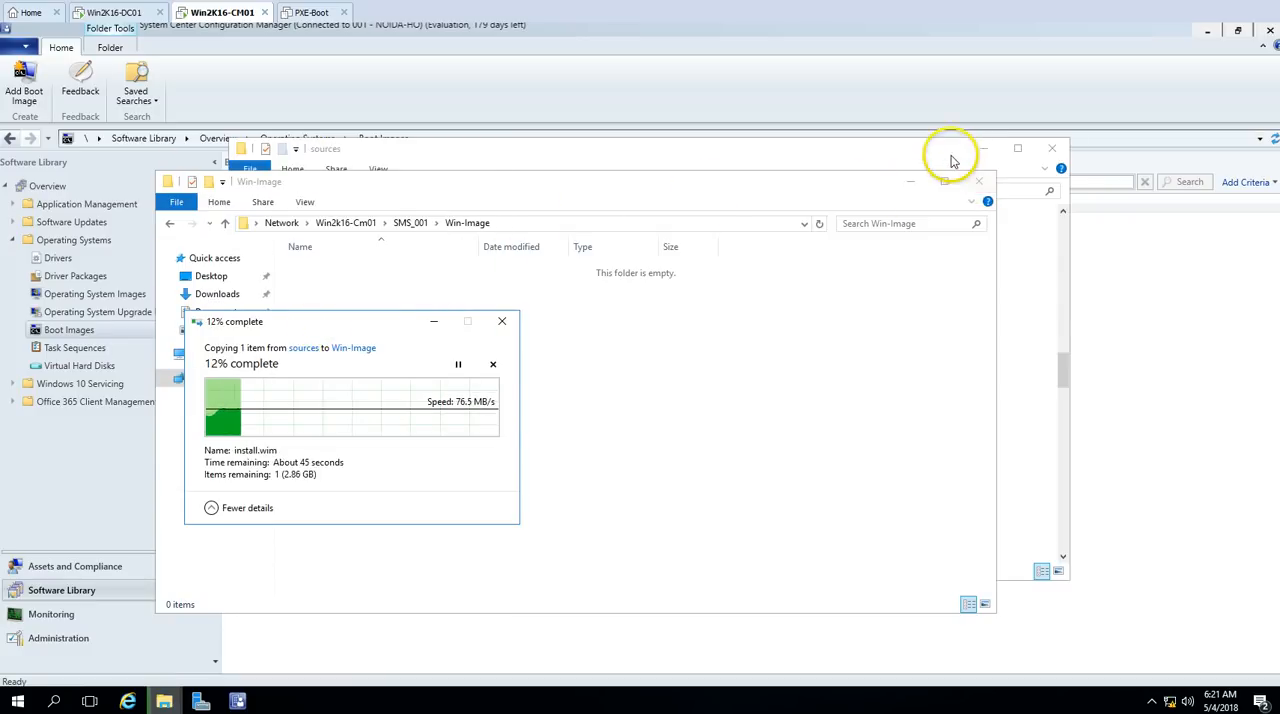
left_click(955, 150)
left_click(1064, 155)
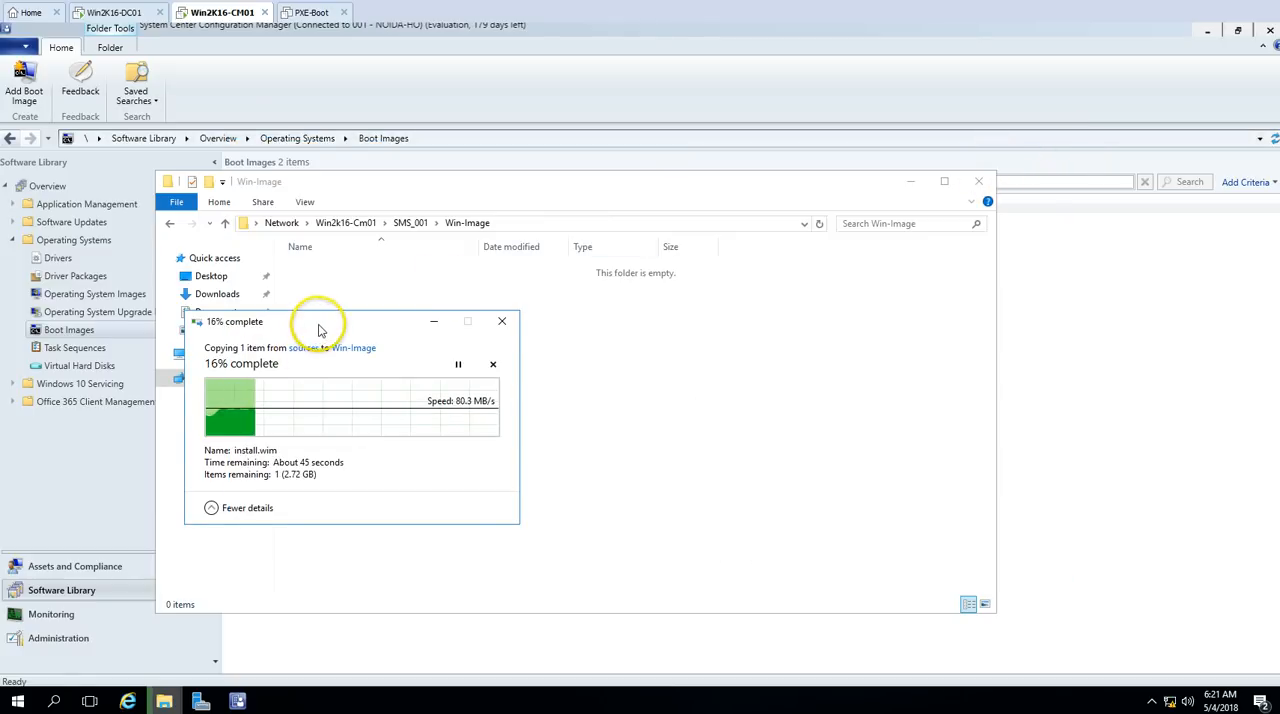
left_click_drag(314, 323, 525, 355)
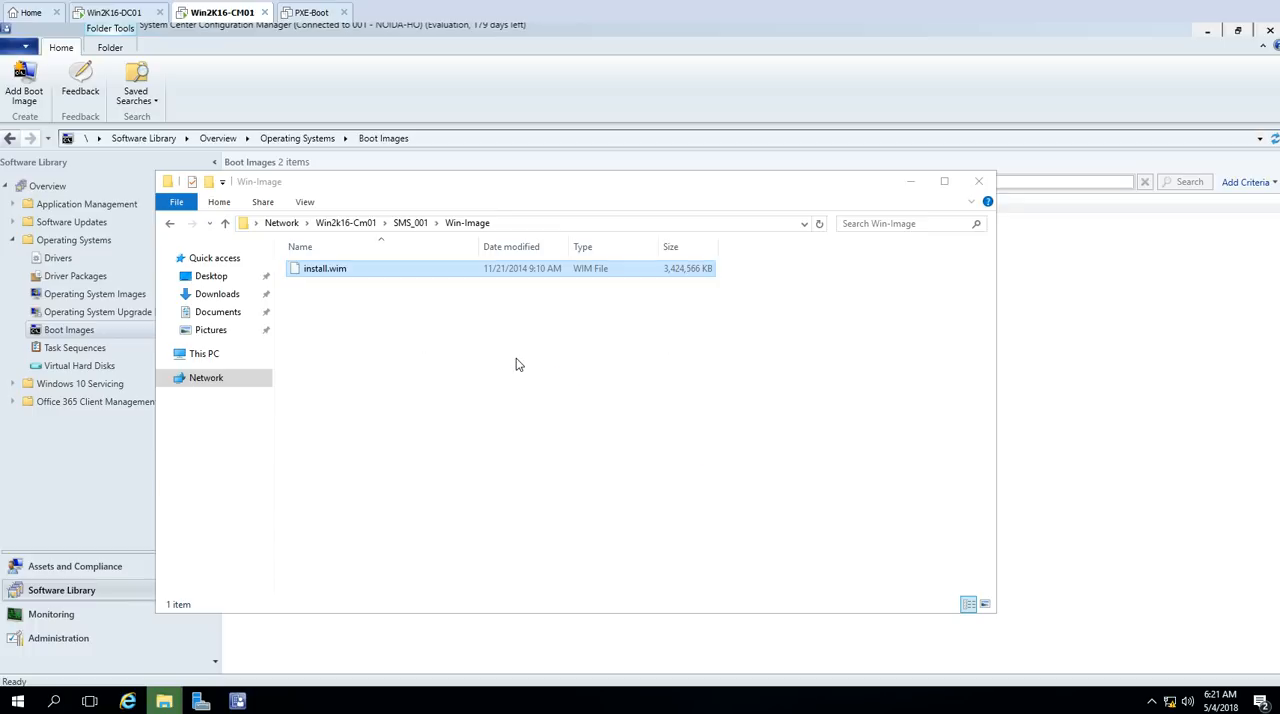
Step: Rename install.wim in the Win-Image folder to Win8.wim
left_click(472, 343)
left_click(323, 272)
key("F2")
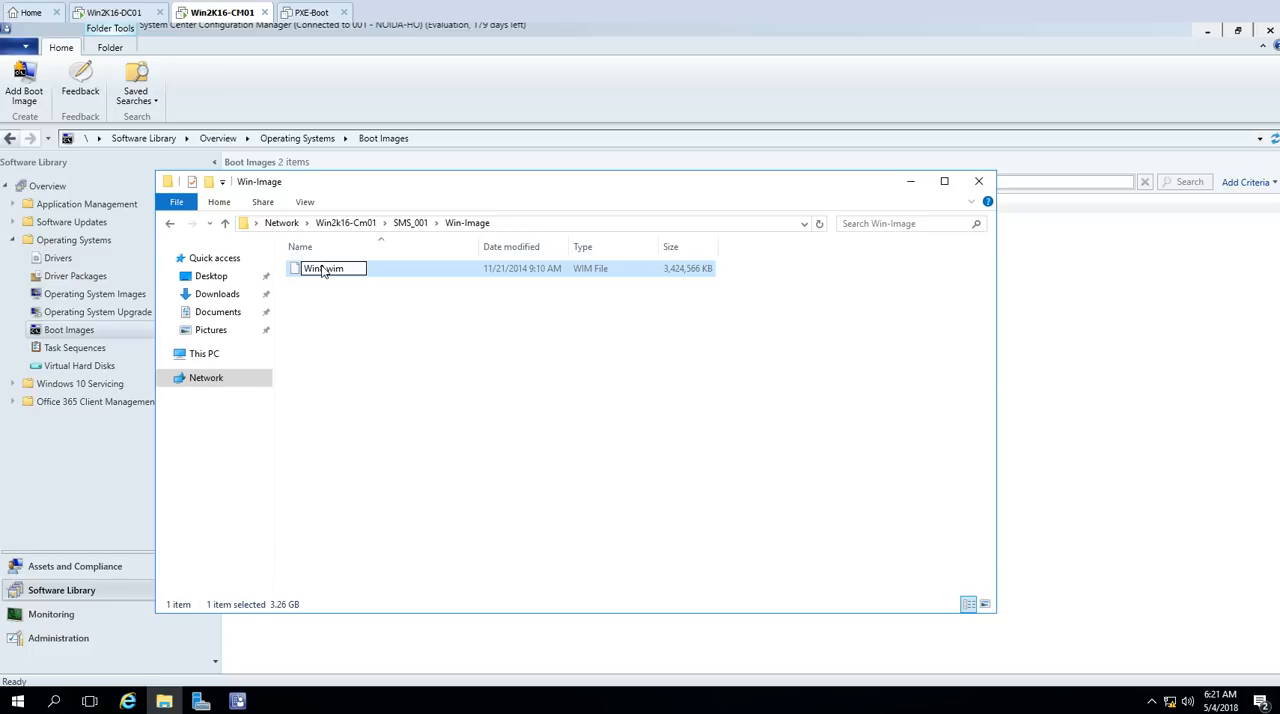
key("Return")
left_click(524, 458)
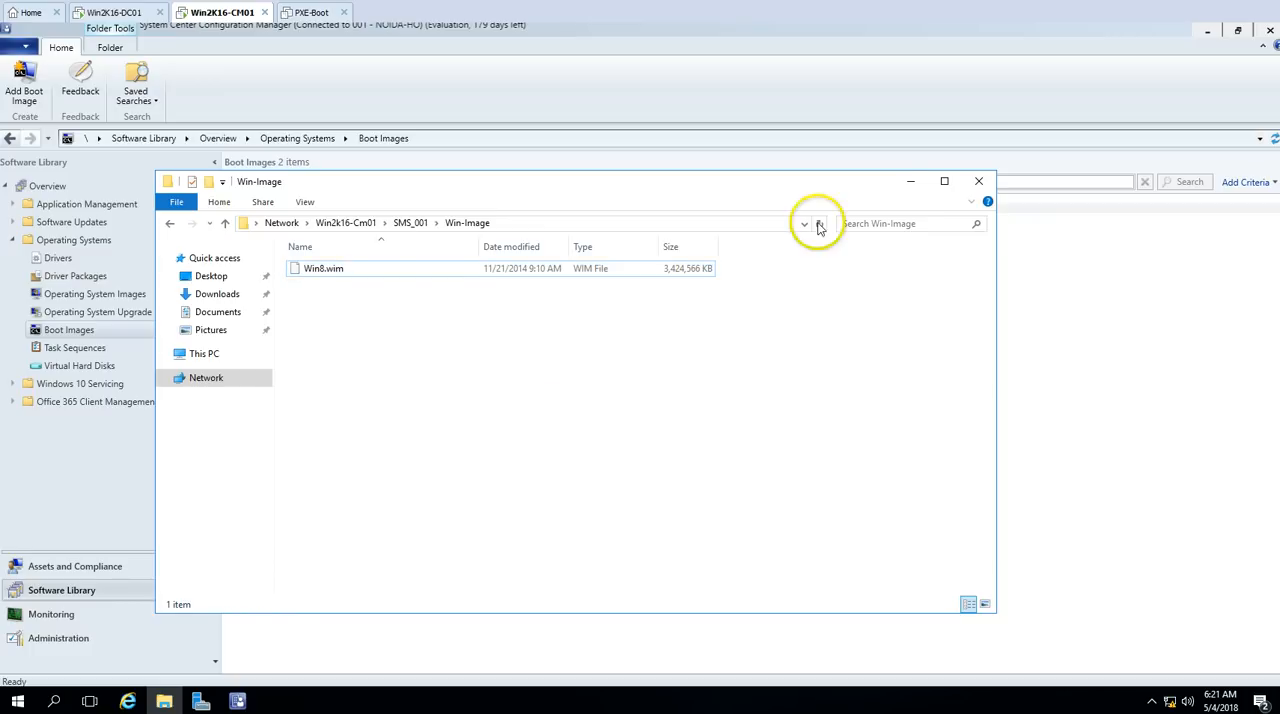
Step: Return to the Configuration Manager console and start adding an operating system image under Operating System Images
left_click(913, 184)
left_click(120, 296)
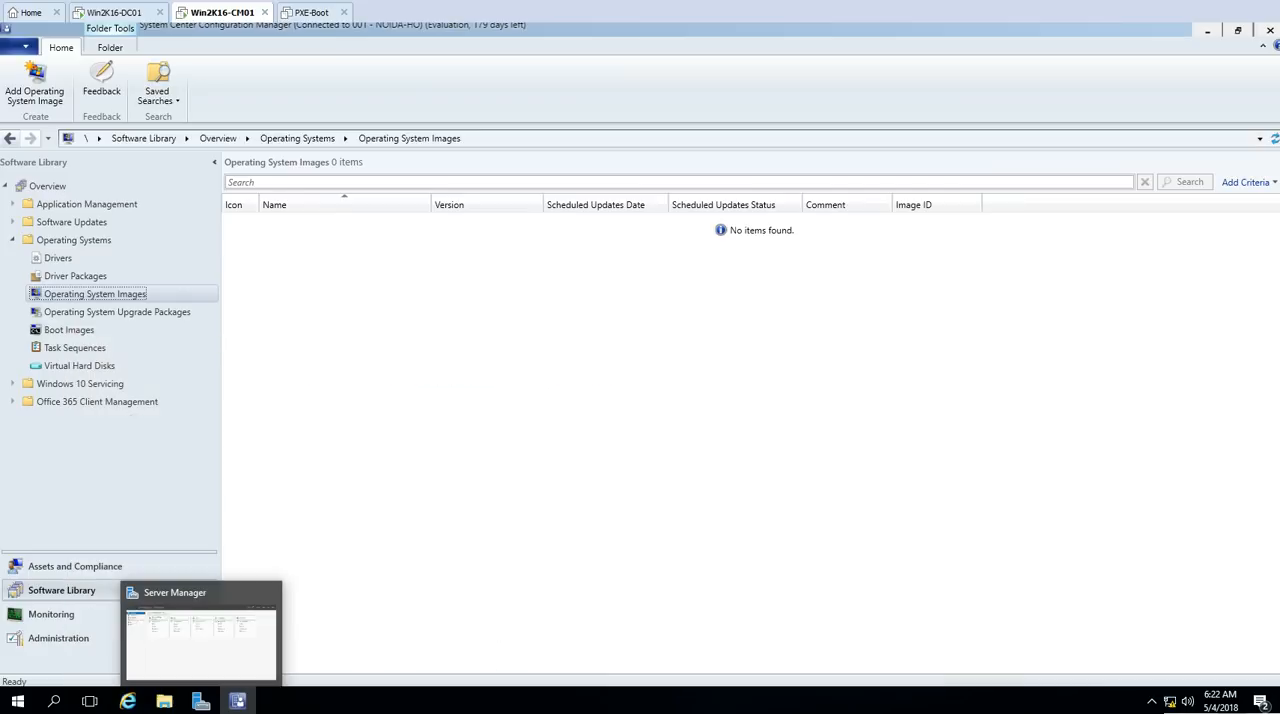
right_click(127, 302)
right_click(137, 293)
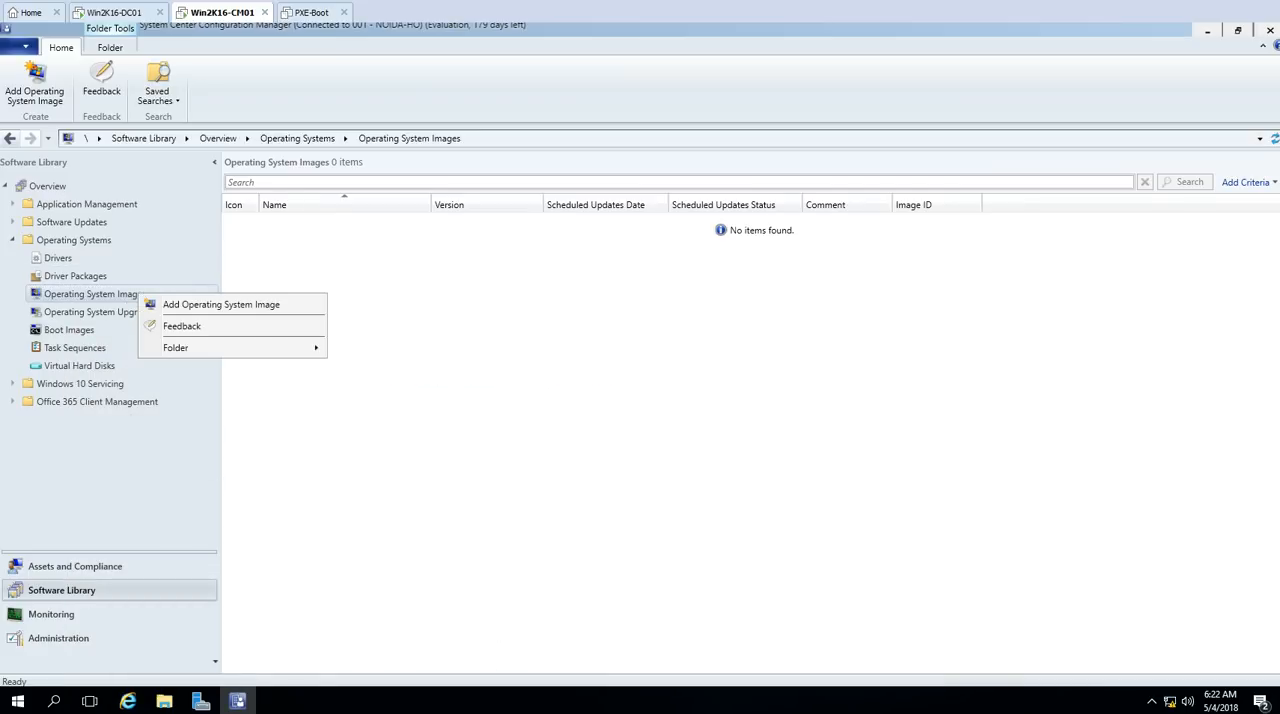
left_click(221, 304)
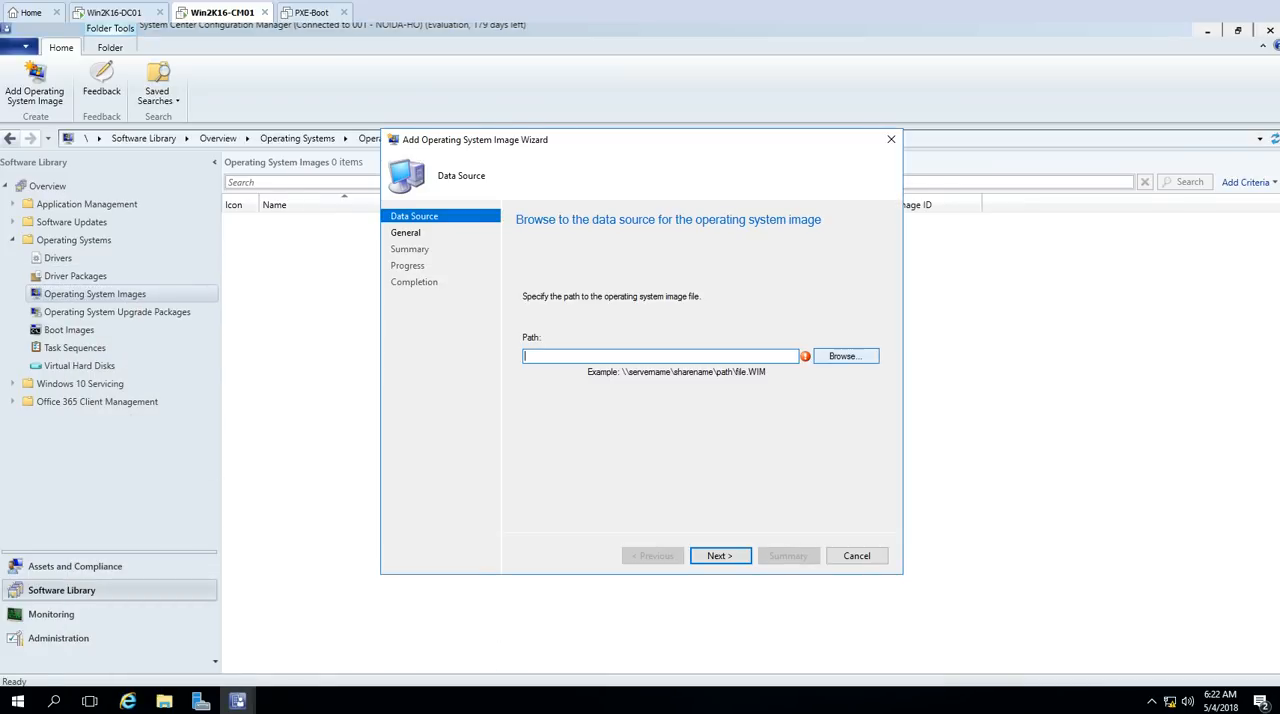
Step: Set the operating system image's data source path to \\Win2k16-Cm01\SMS_001\Win-Image\Win8.wim, reusing the Win-Image folder's network path
left_click(164, 700)
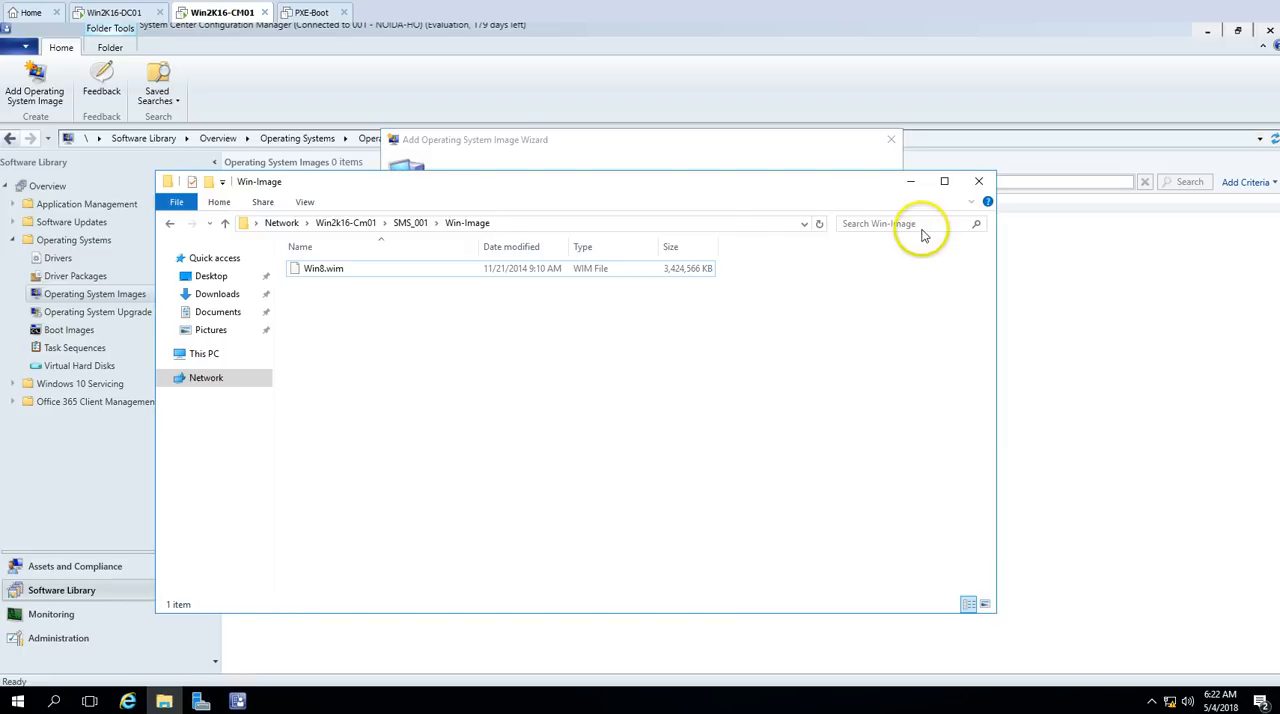
left_click(732, 224)
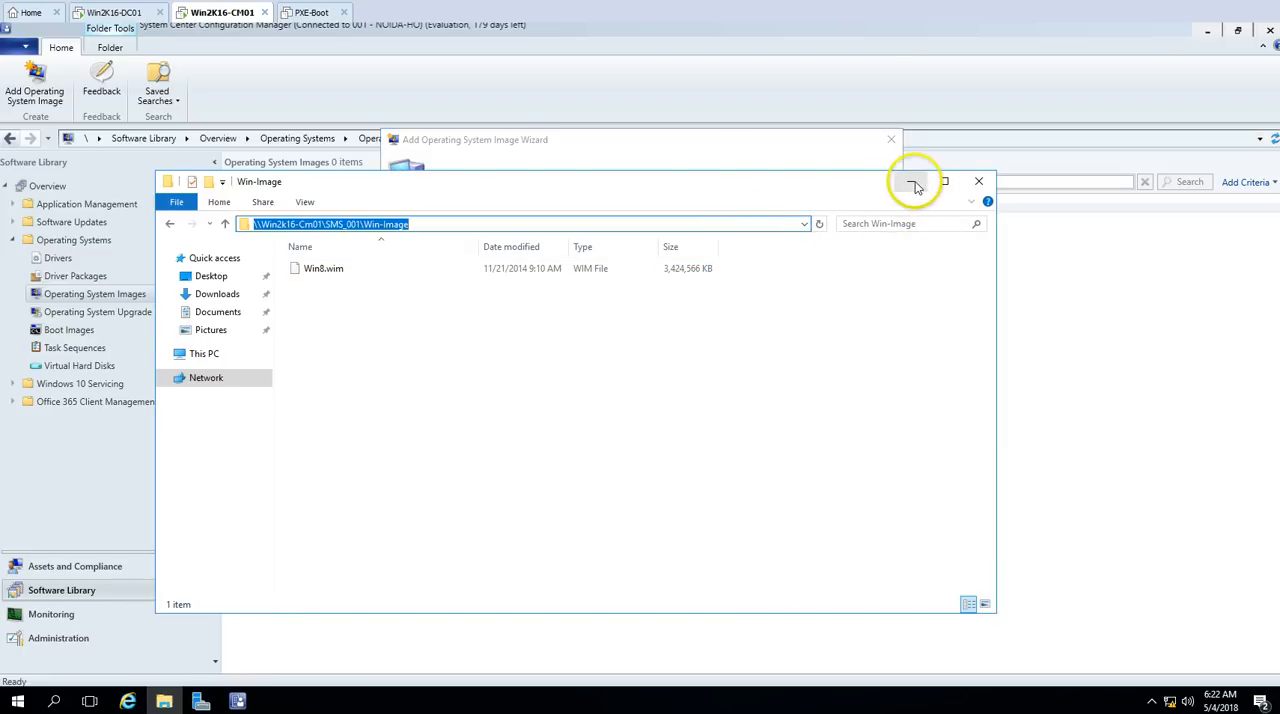
left_click(910, 181)
type("\\")
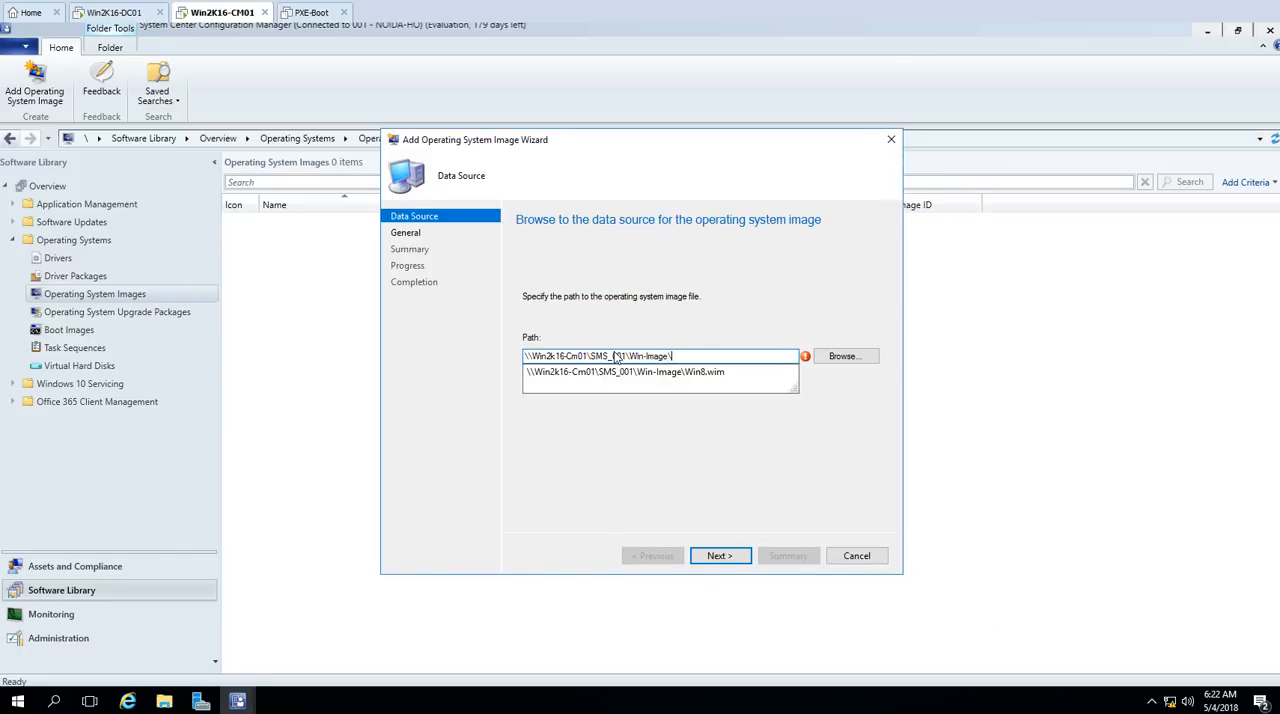
key("Down")
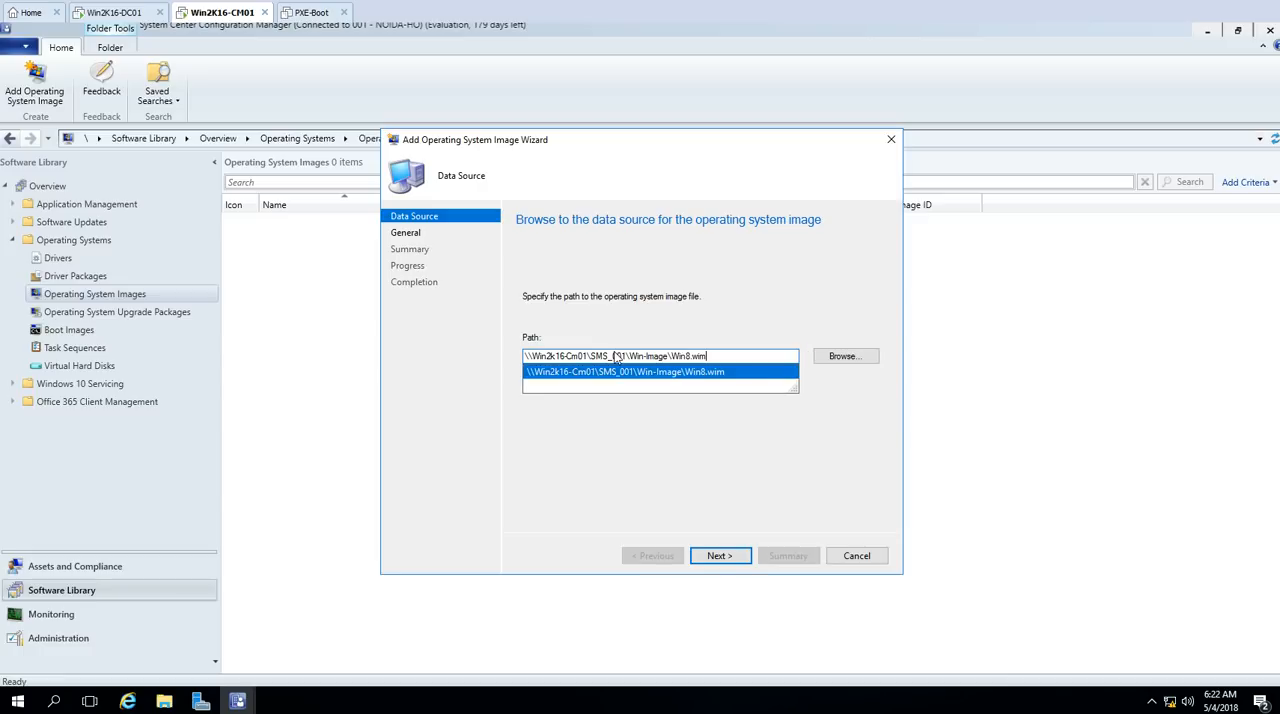
left_click(728, 371)
left_click(722, 556)
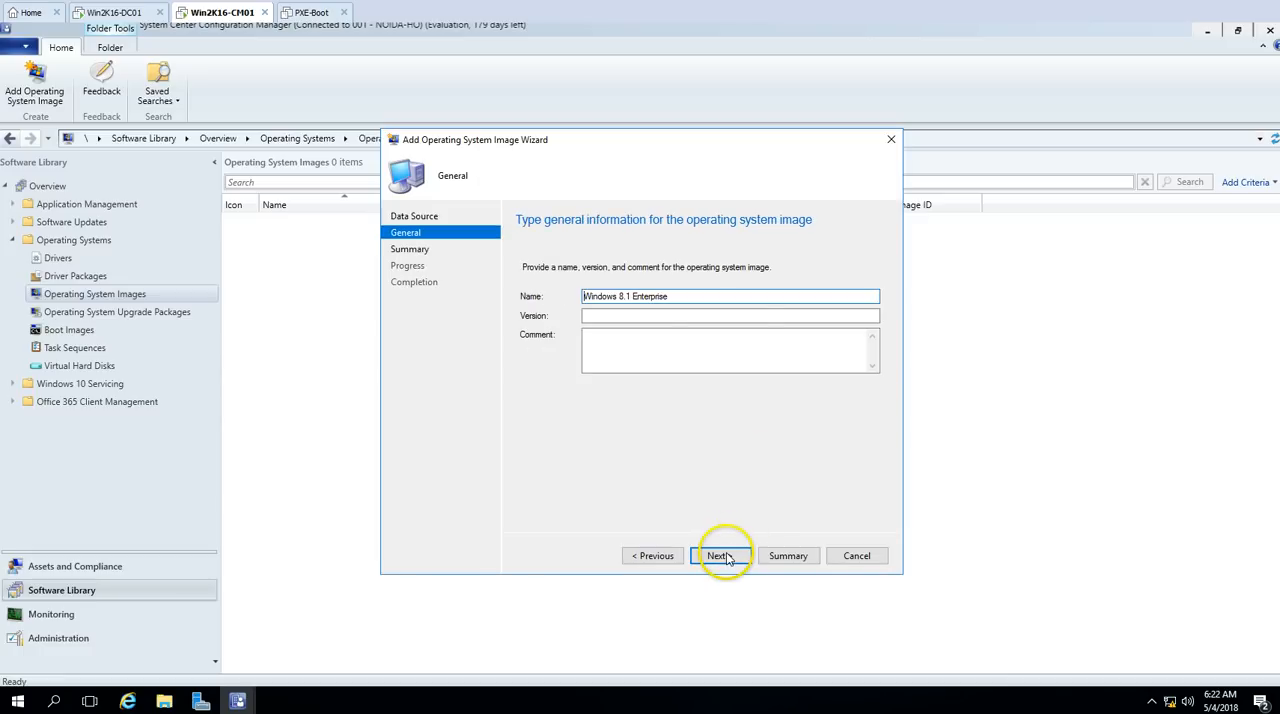
Step: Keep the image name Windows 8.1 Enterprise with the version and comment blank, and complete adding the operating system image
left_click_drag(716, 296, 639, 296)
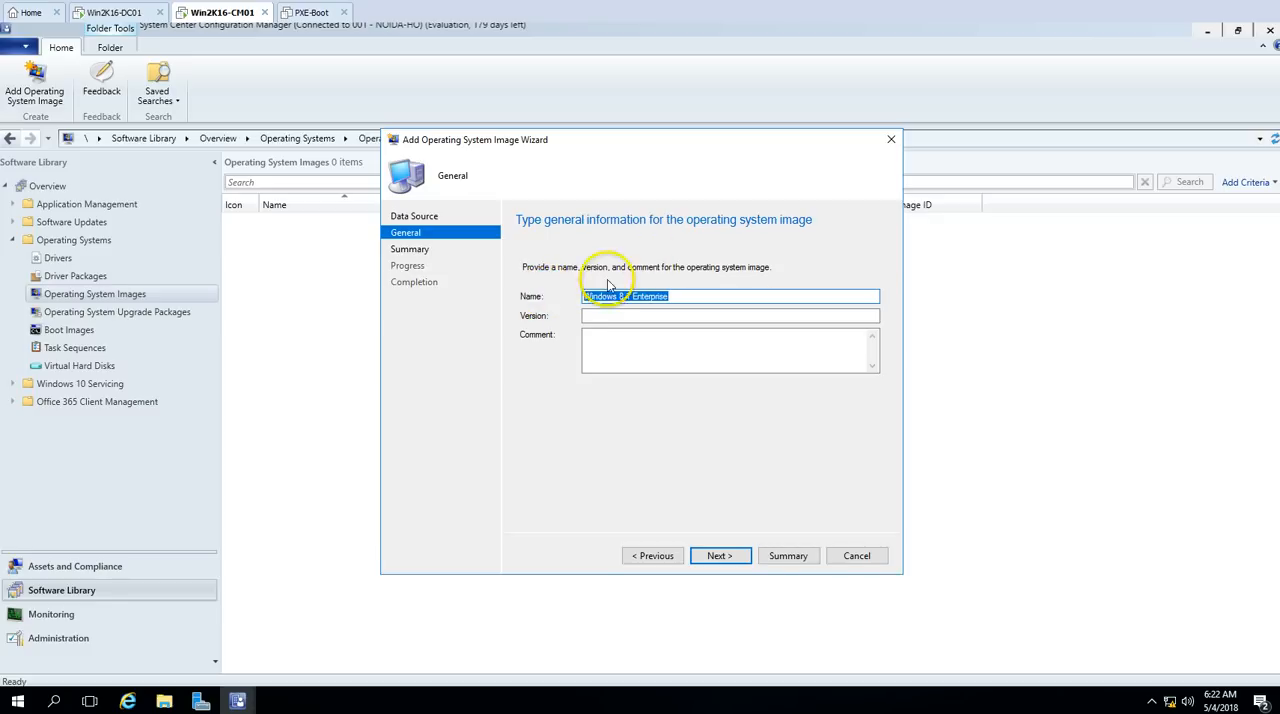
left_click(694, 300)
left_click(630, 316)
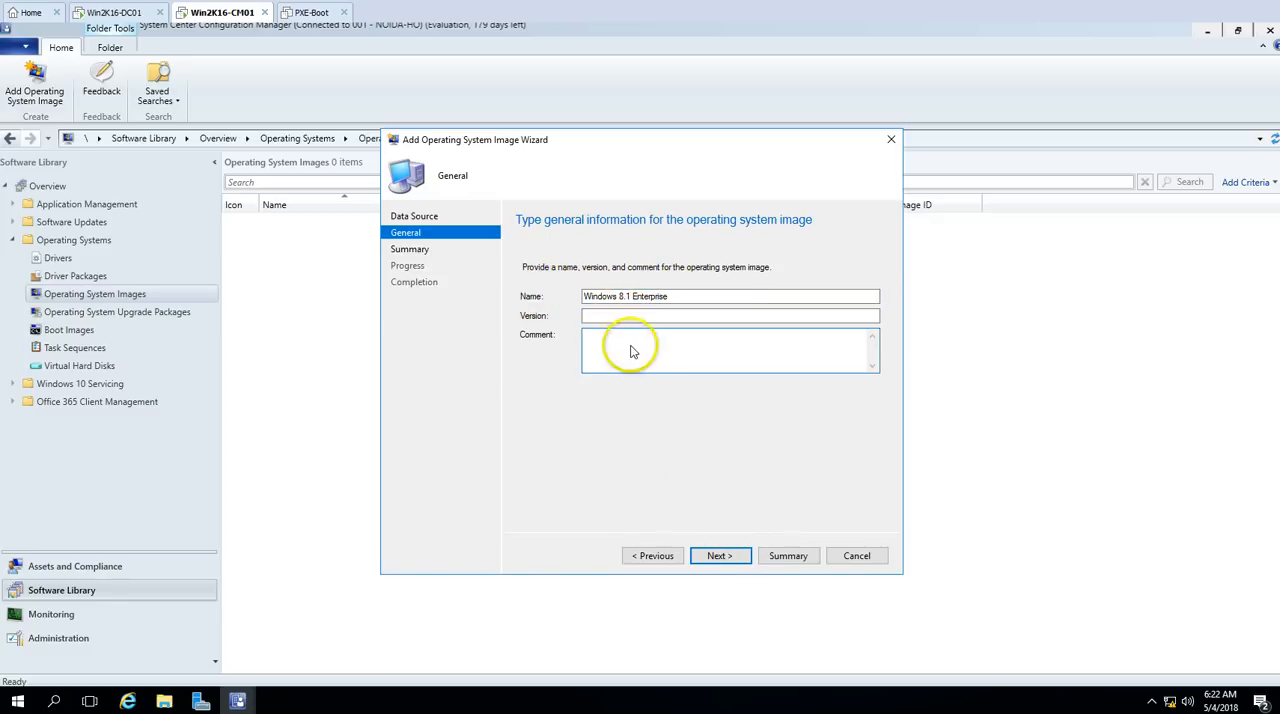
left_click(719, 557)
left_click(729, 560)
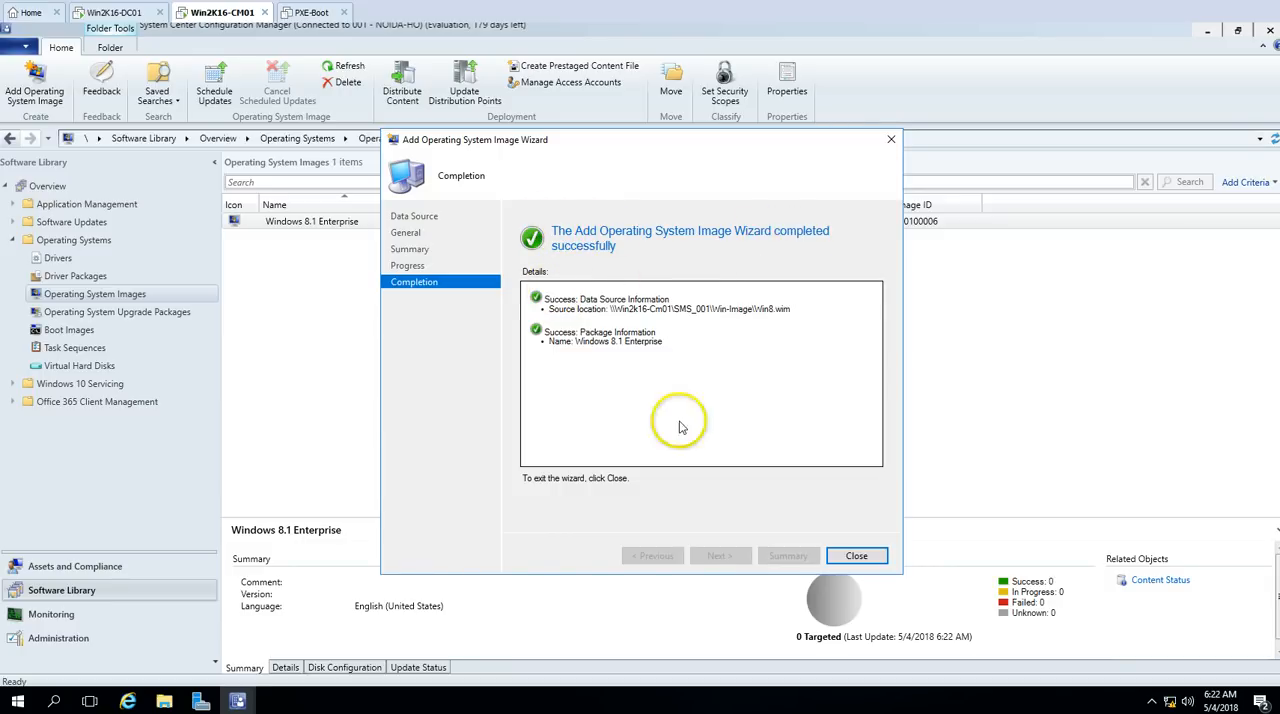
left_click(855, 556)
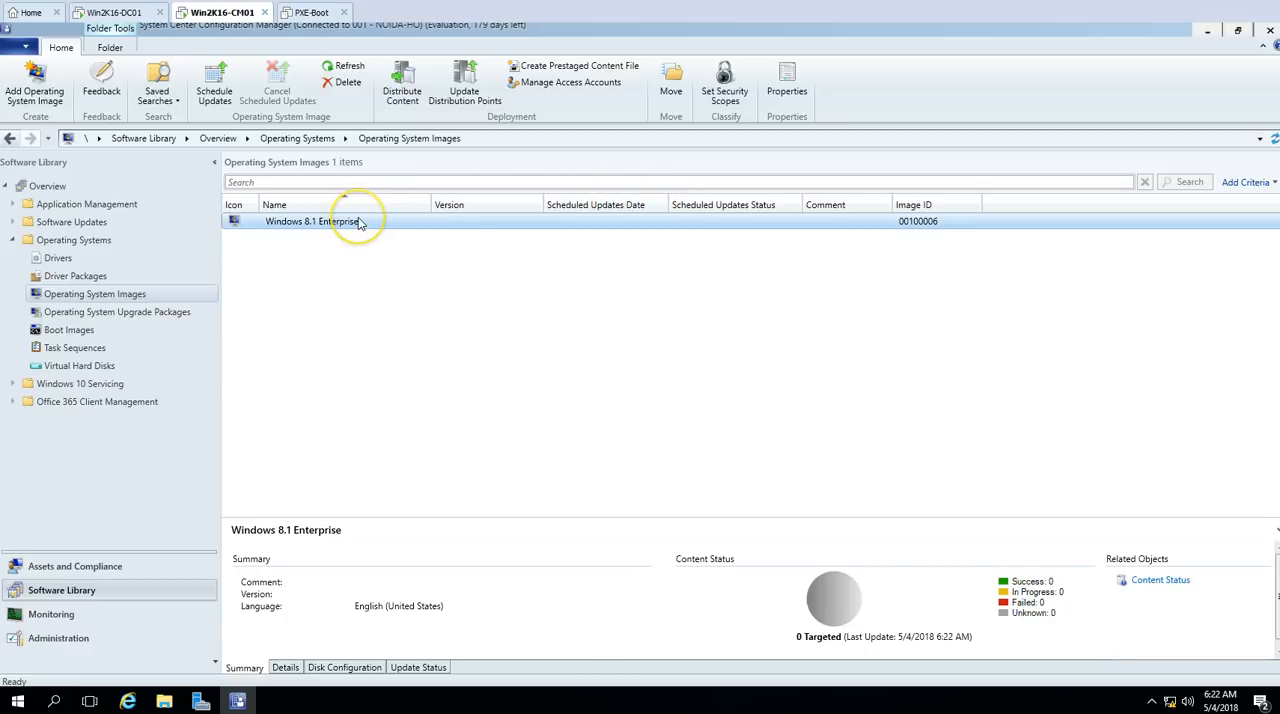
Step: Distribute the Windows 8.1 Enterprise image's content to the WIN2K16-CM01.VICTORINFOSOL.COM distribution point
right_click(423, 222)
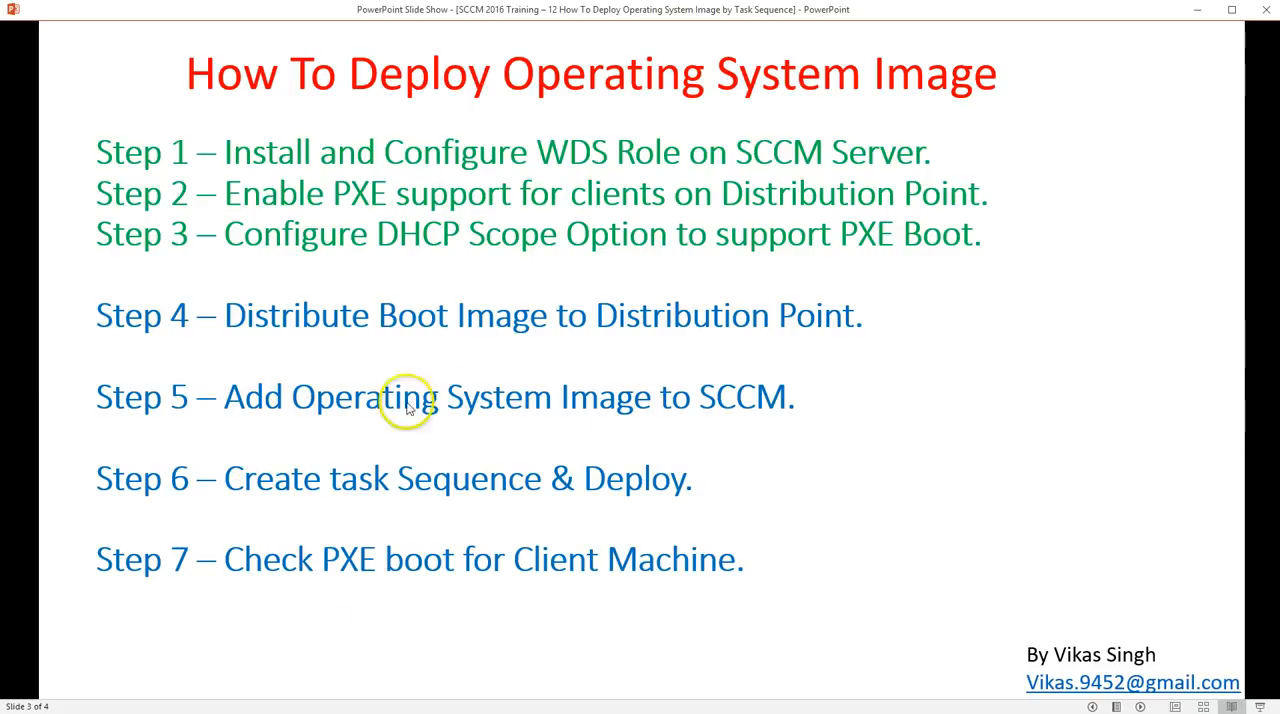
left_click(204, 711)
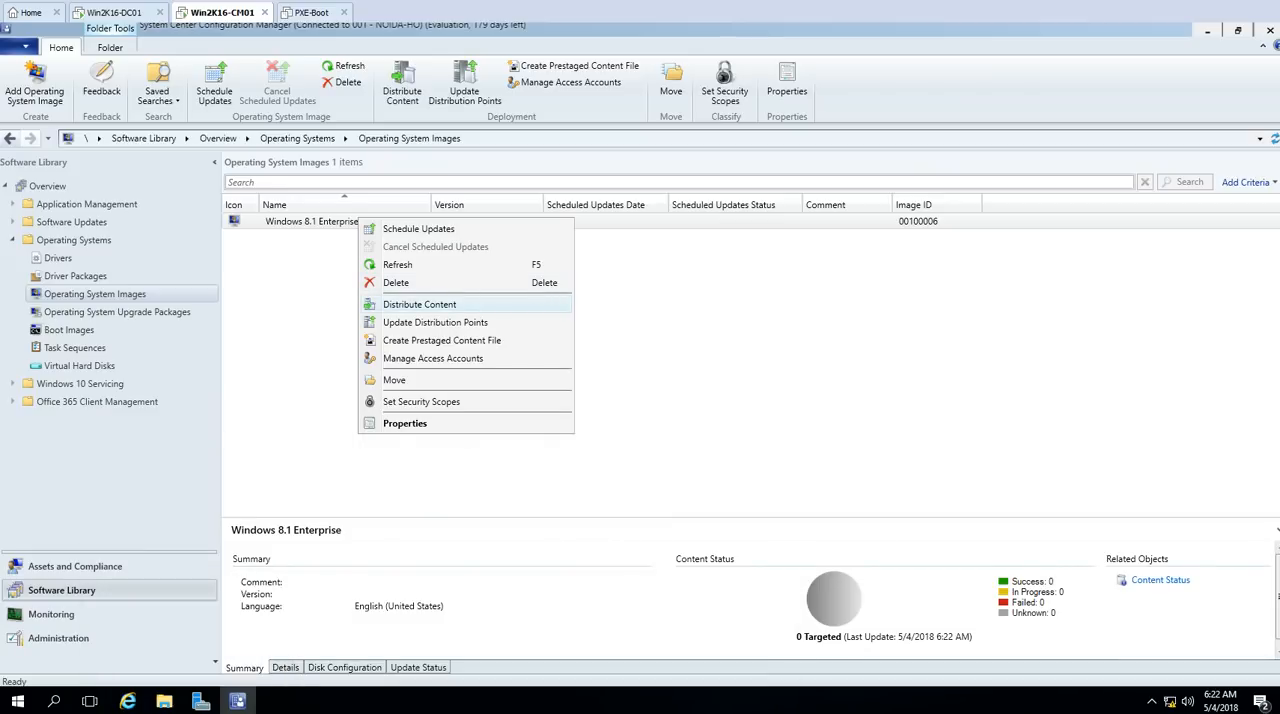
left_click(419, 304)
key("Return")
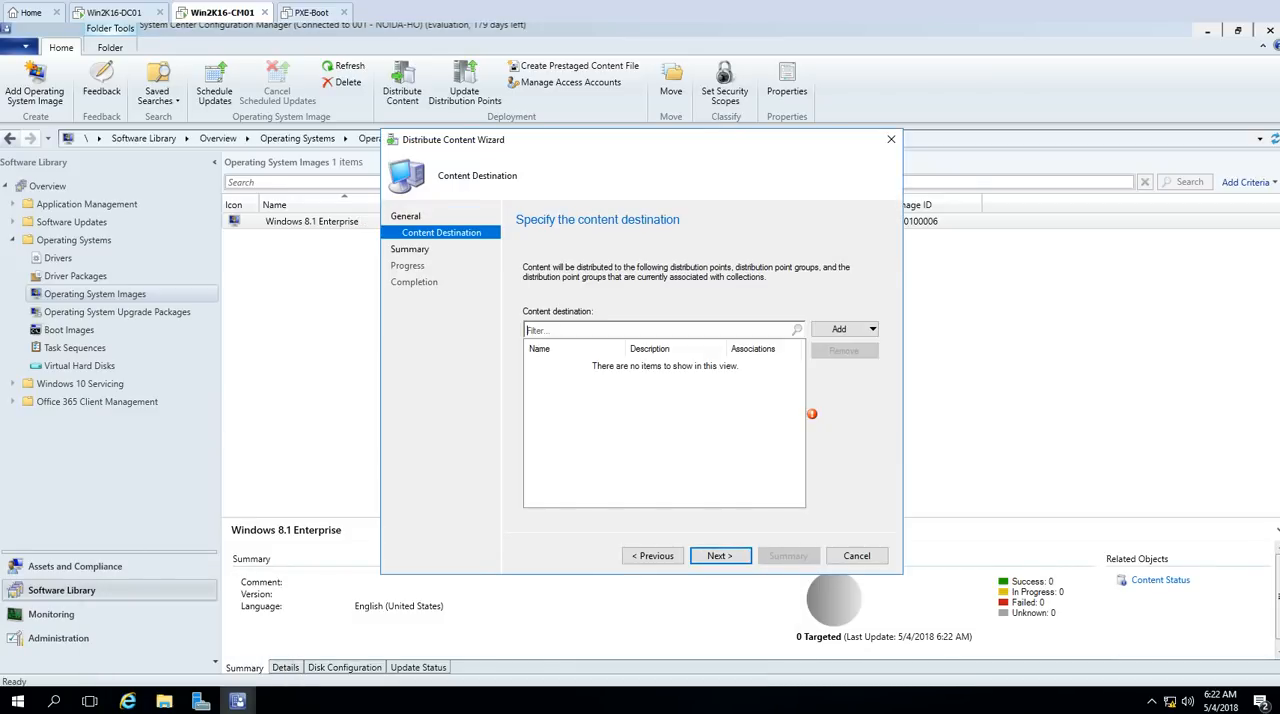
left_click(842, 329)
left_click(862, 364)
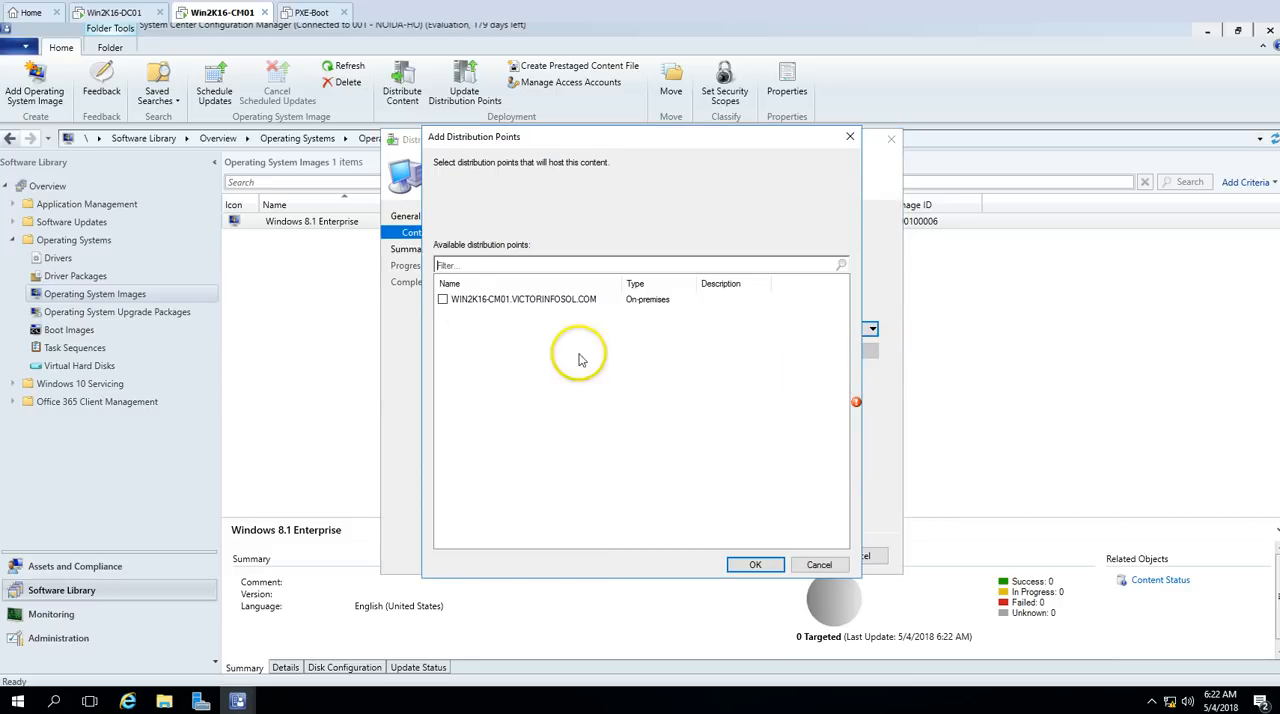
left_click(366, 374)
left_click(747, 563)
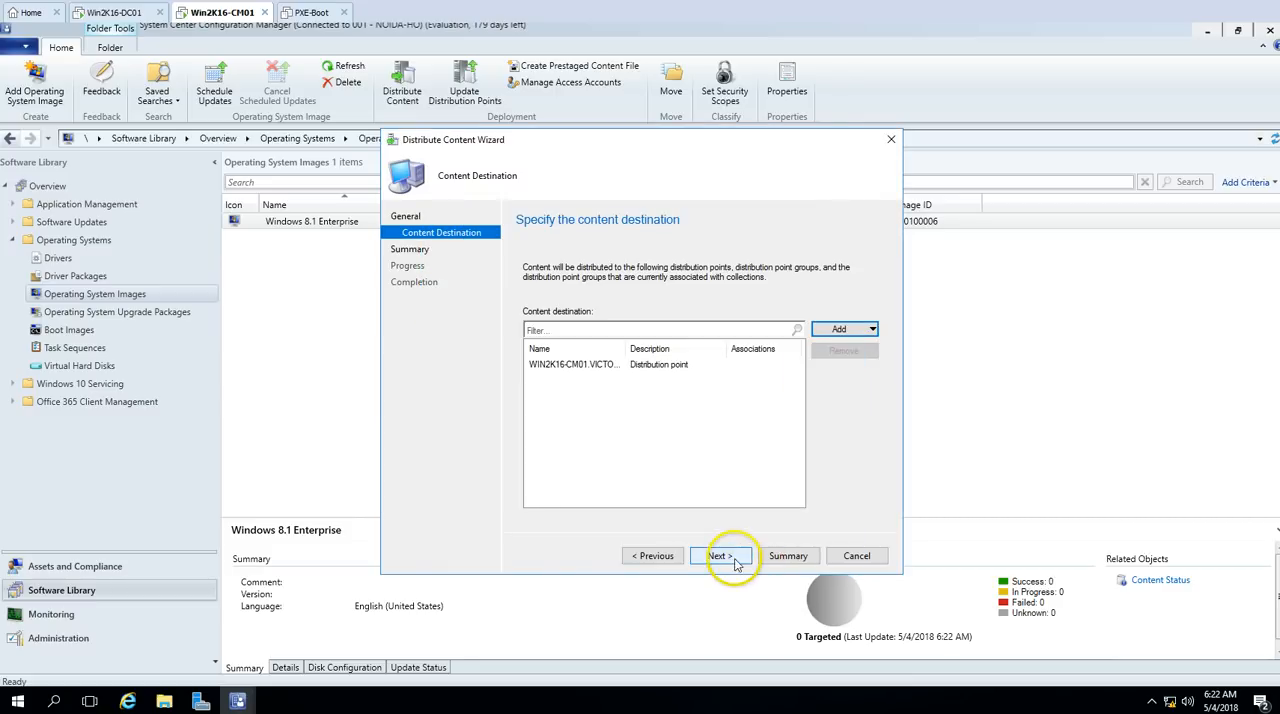
left_click(731, 557)
left_click(743, 556)
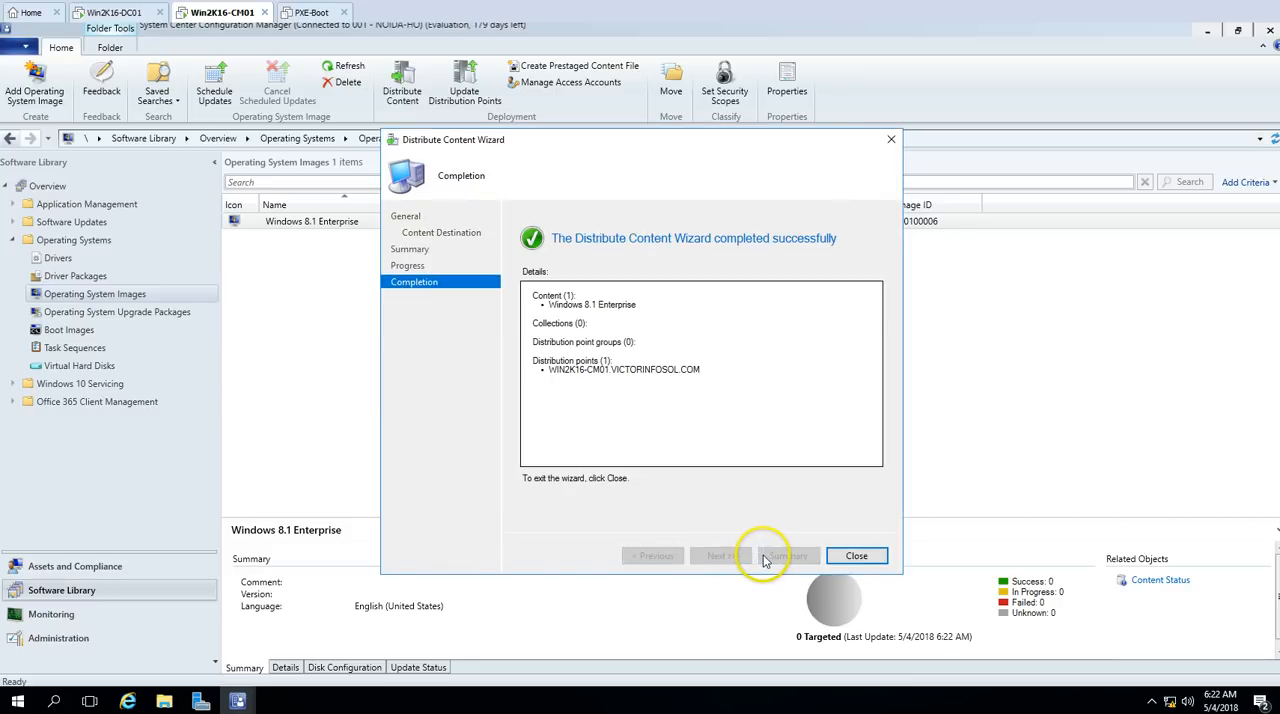
left_click(856, 556)
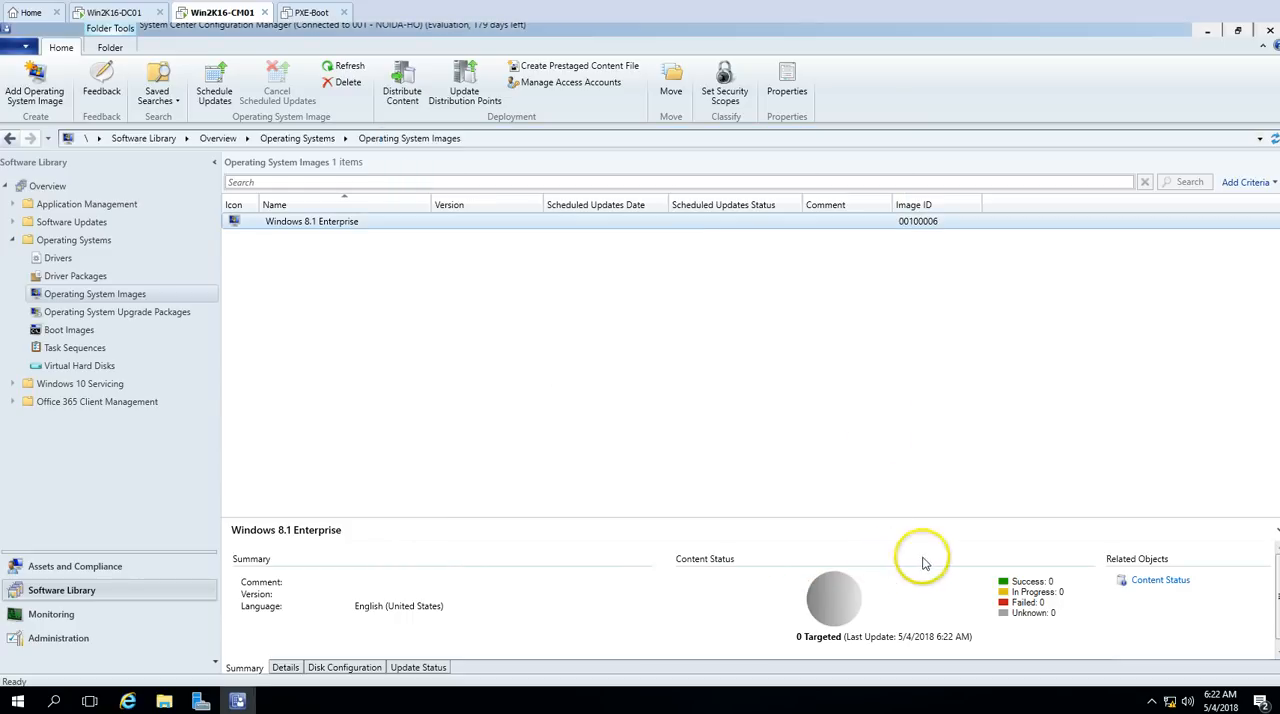
Step: Check the content distribution status of the Windows 8.1 Enterprise image among all monitored content
left_click(1124, 584)
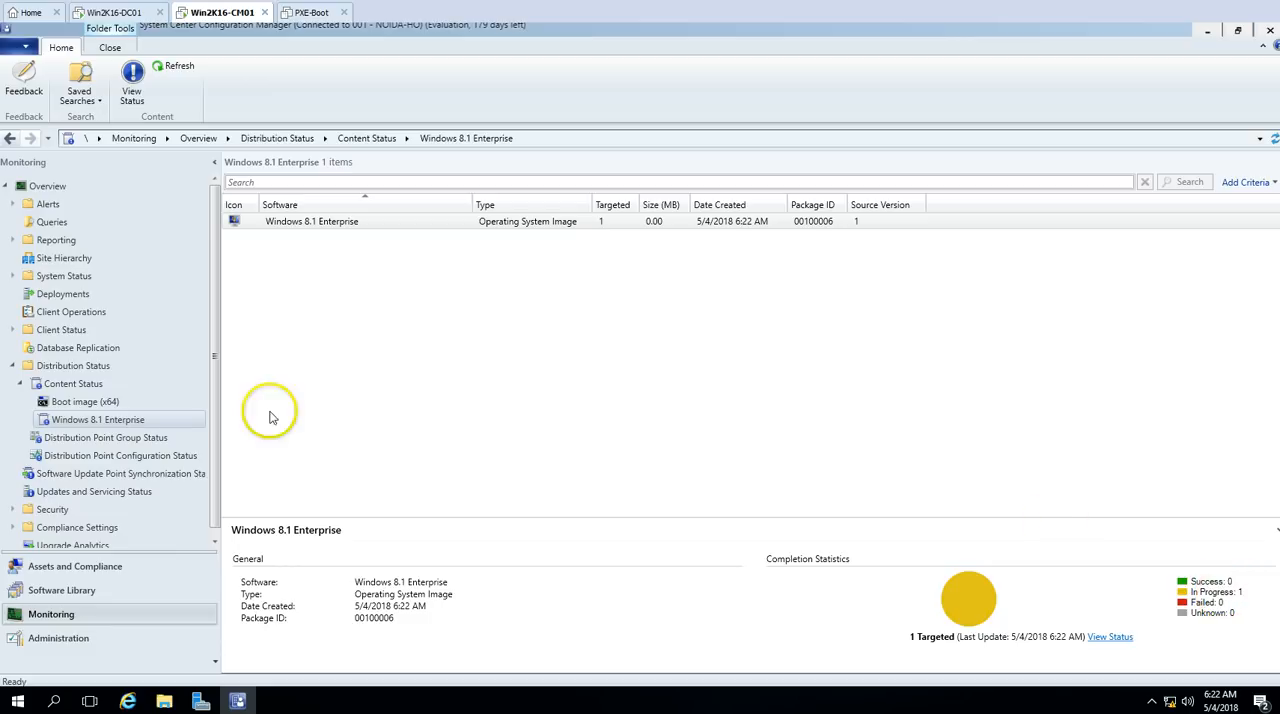
left_click(100, 385)
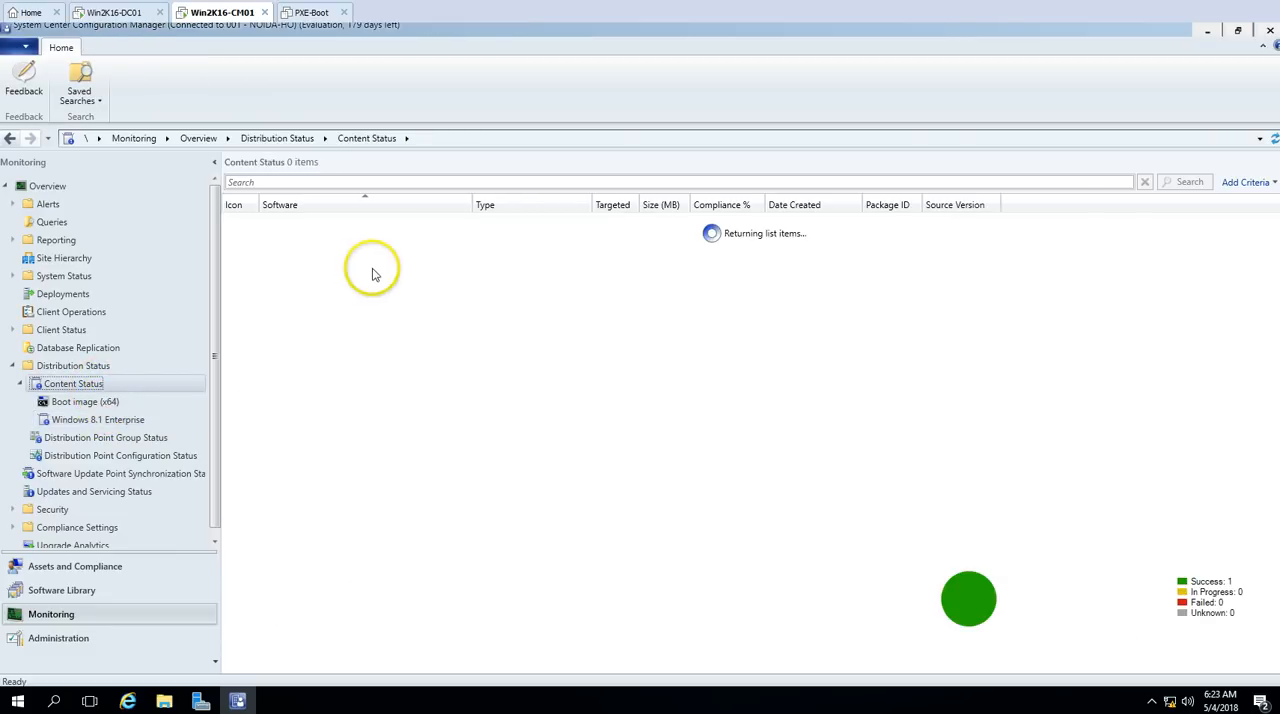
left_click(352, 305)
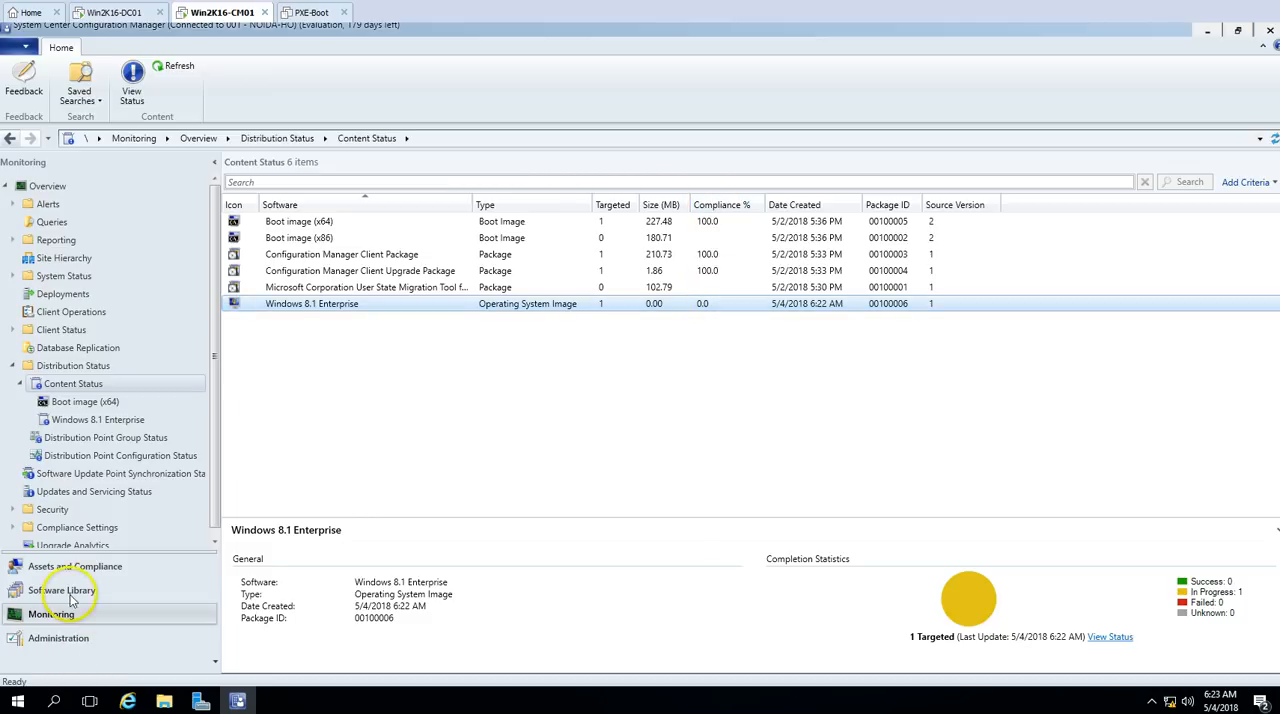
Step: Look at the Administration workspace's client settings and return to Operating System Images in the Software Library
left_click(66, 640)
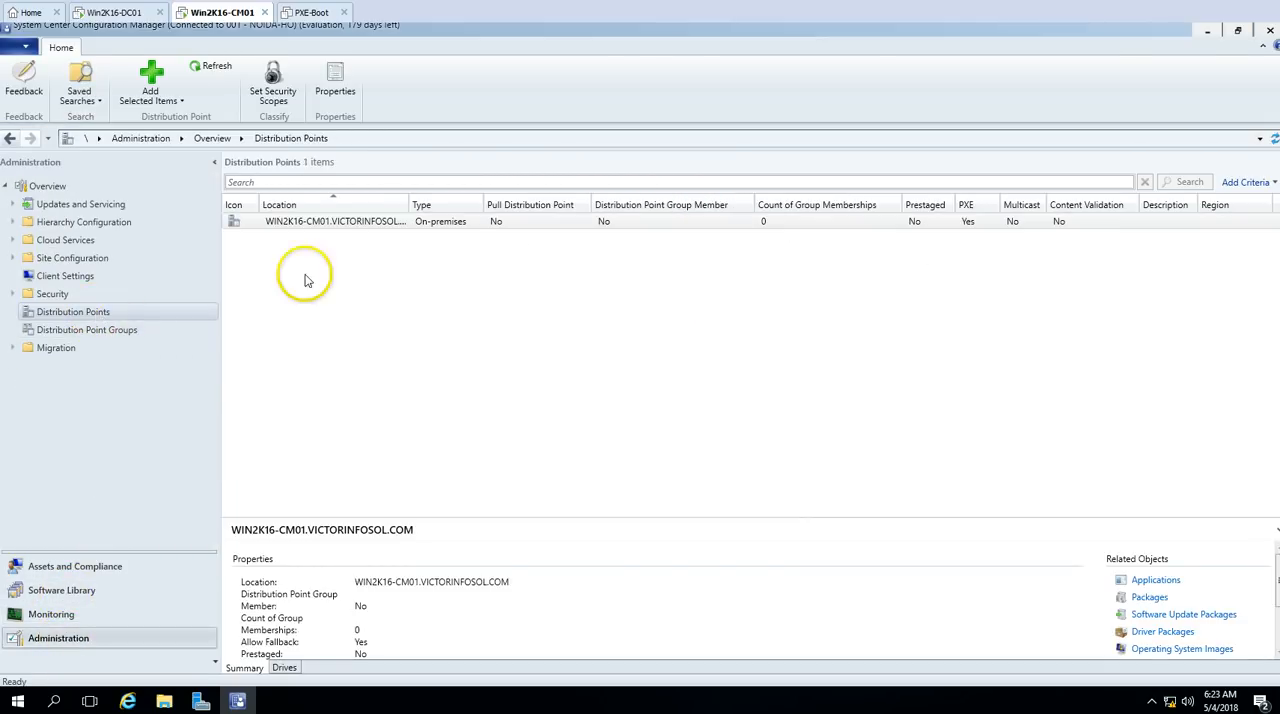
left_click(66, 277)
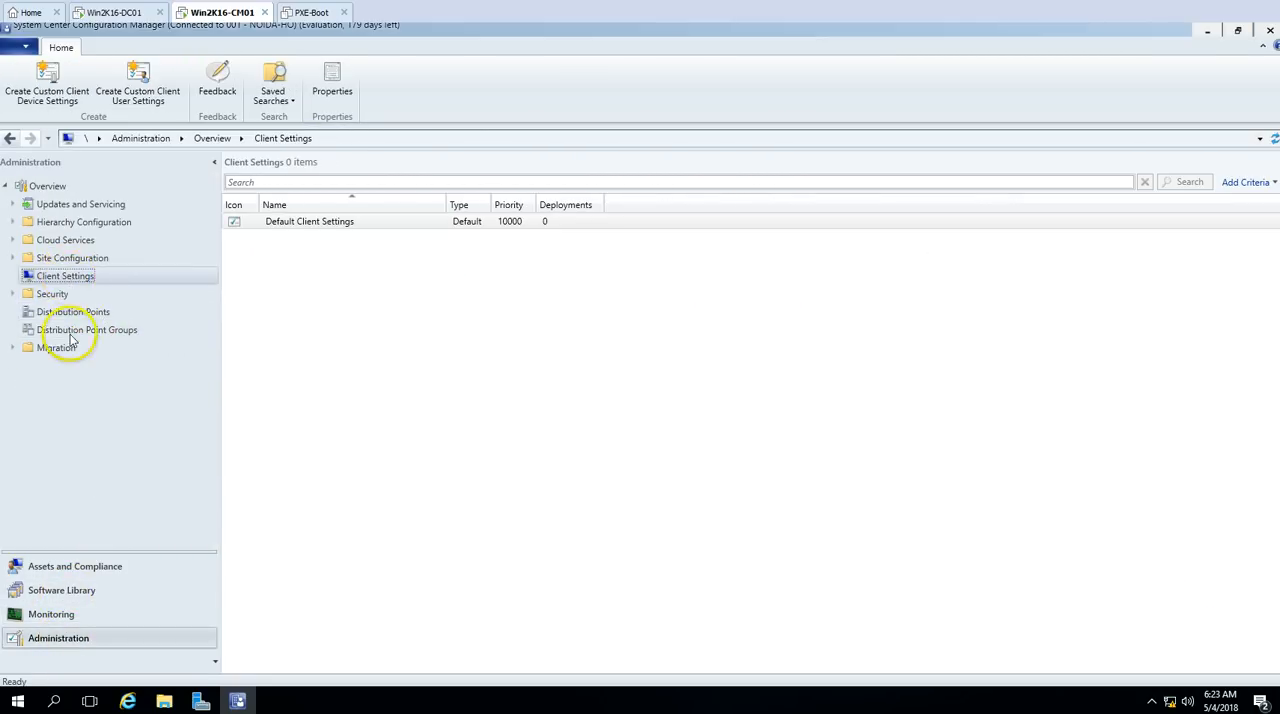
left_click(83, 614)
left_click(62, 590)
left_click(95, 294)
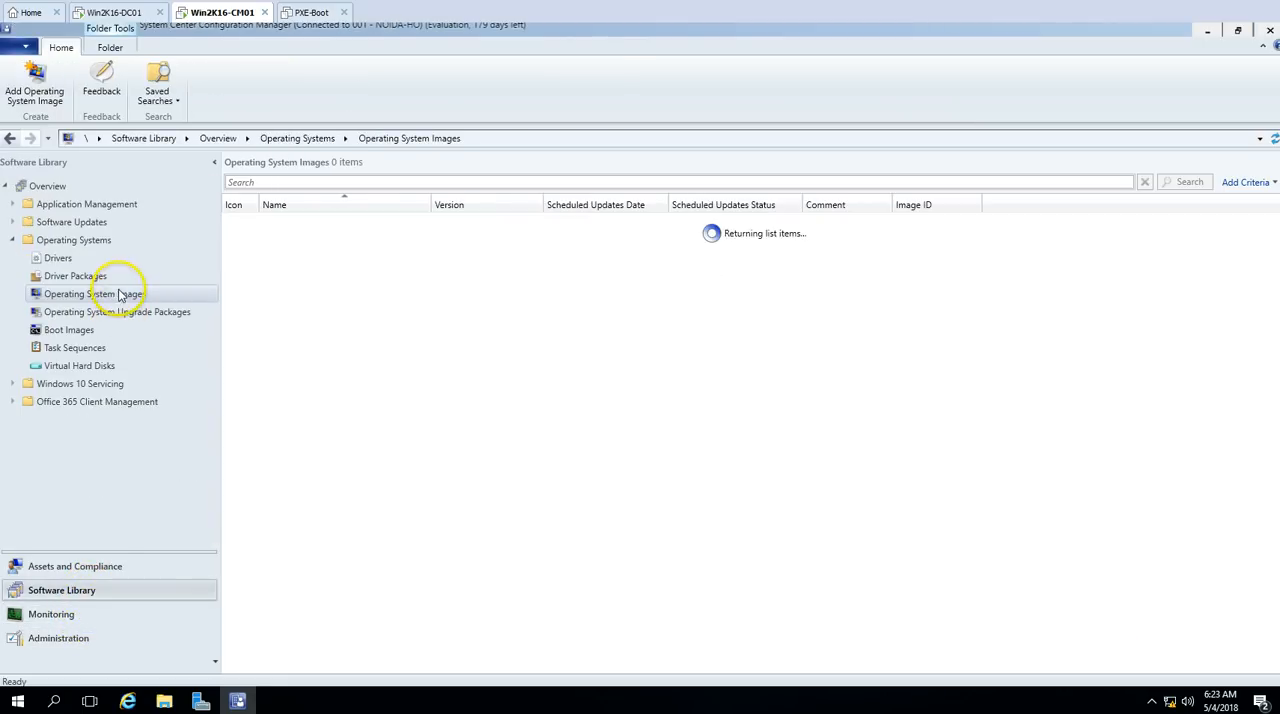
Step: Mount the Windows 7 SP1 Enterprise 64-bit ISO (SW_DVD5_SA_Win_Ent_7w_SP1_64BIT_English_-2_MLF_X17-58882) in the Win2K16-CM01 virtual machine's DVD drive
right_click(225, 14)
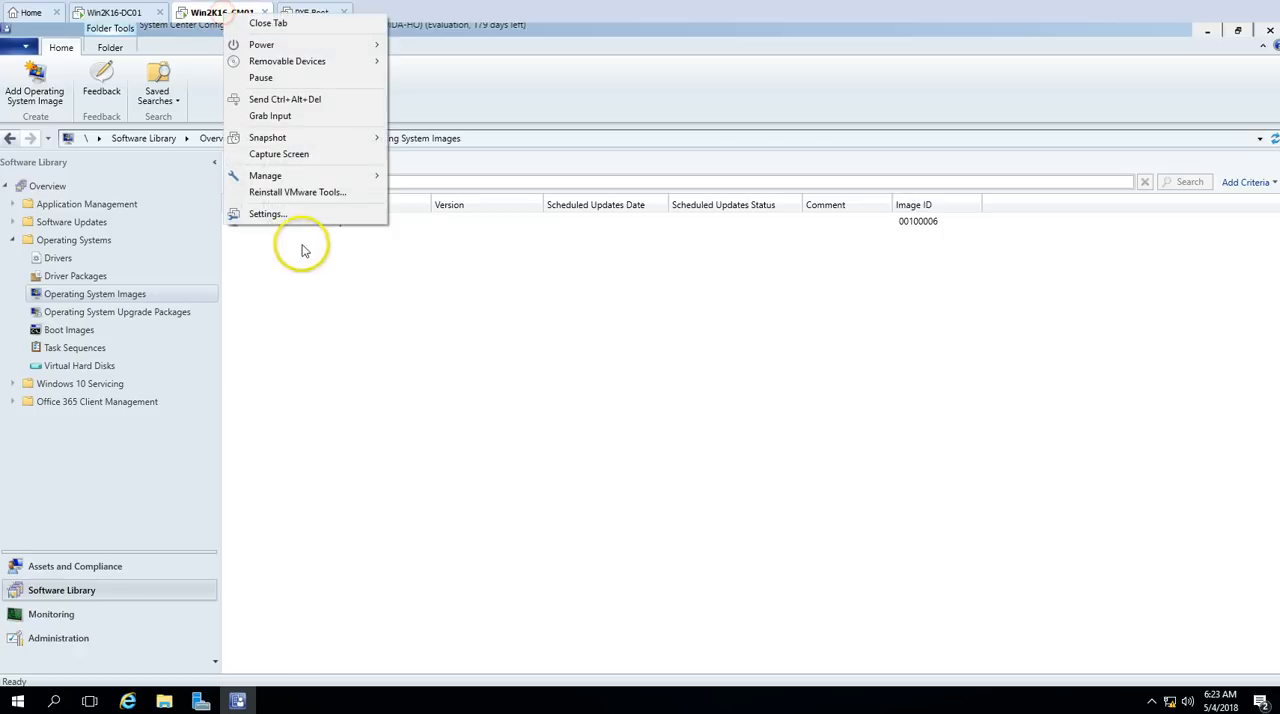
left_click(300, 247)
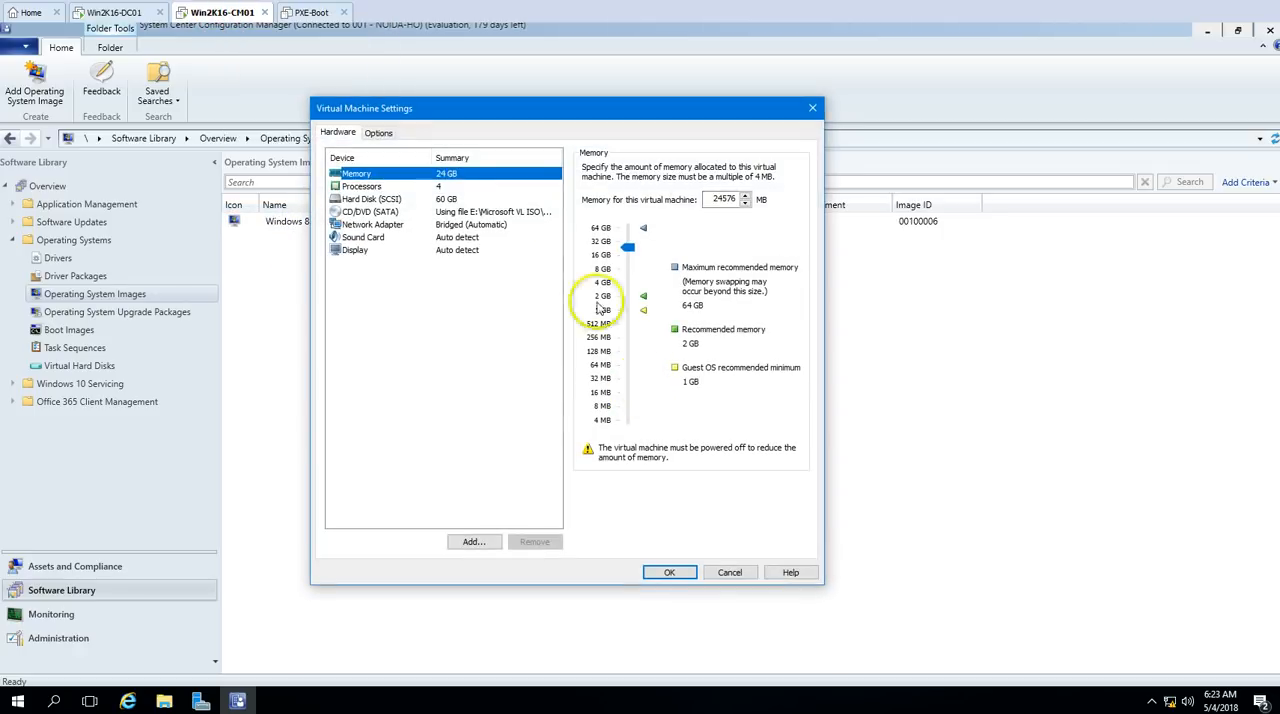
left_click(490, 212)
left_click(775, 276)
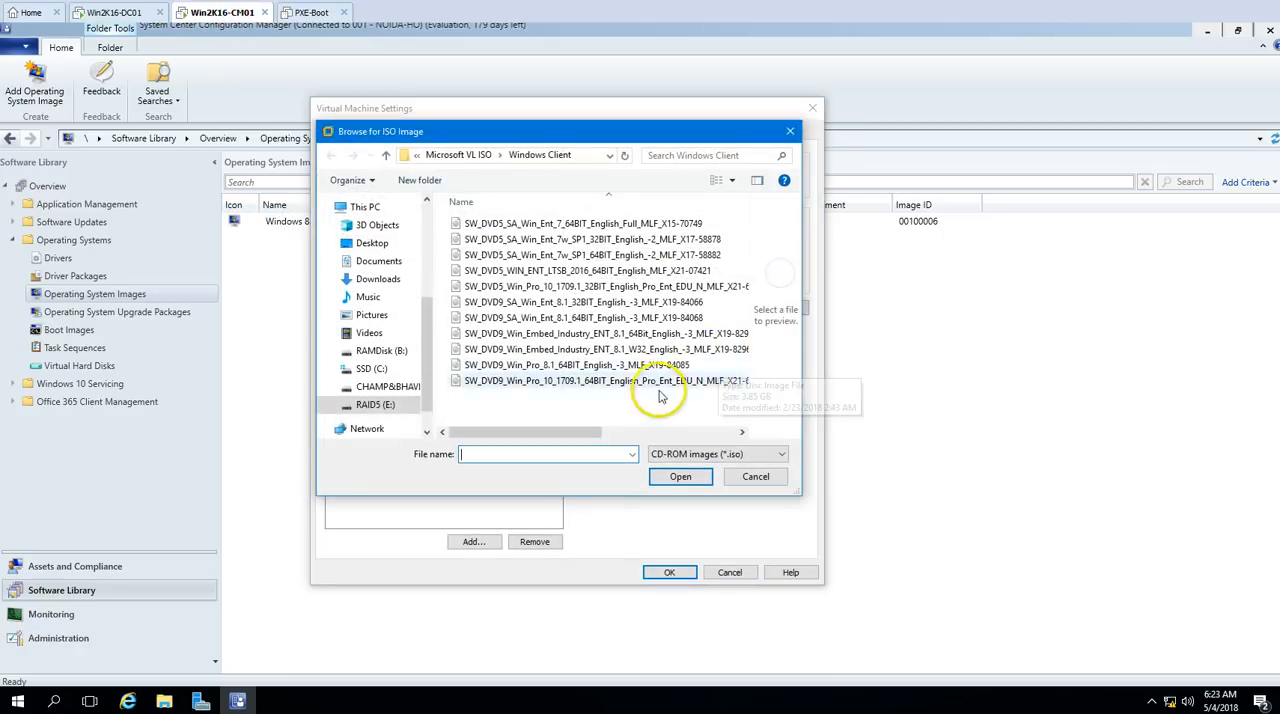
left_click(595, 256)
left_click(681, 477)
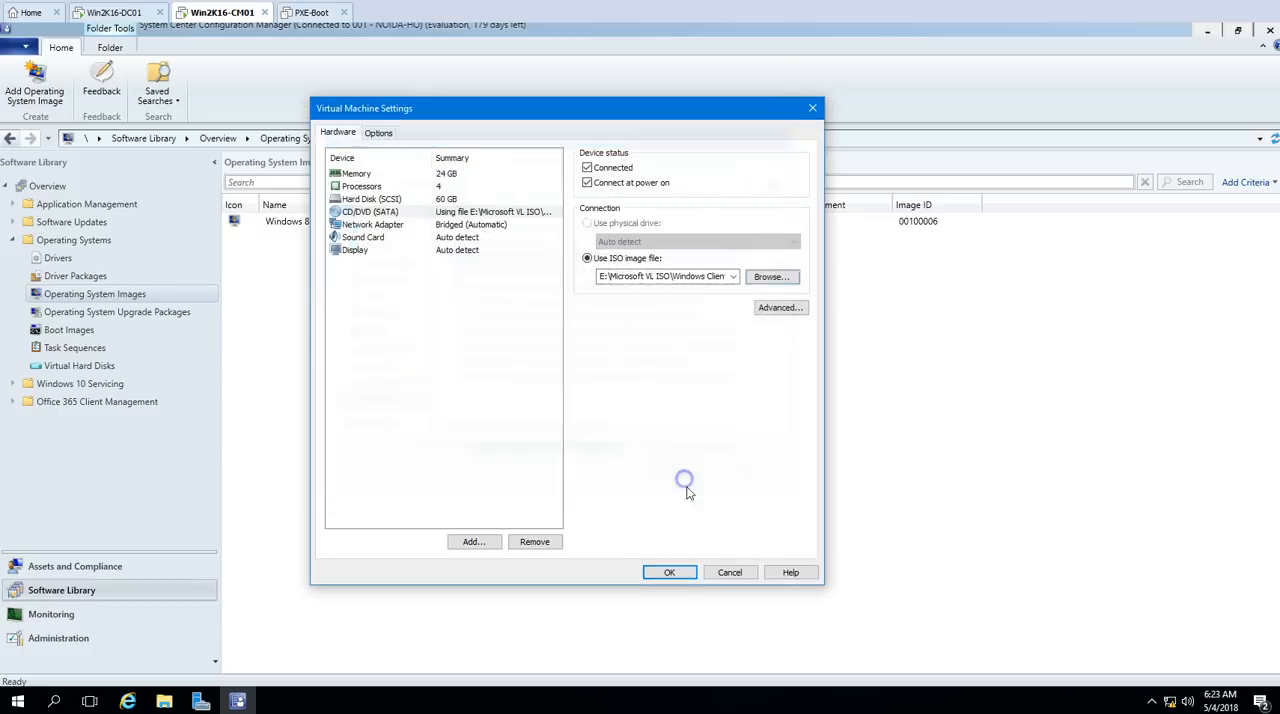
left_click(670, 573)
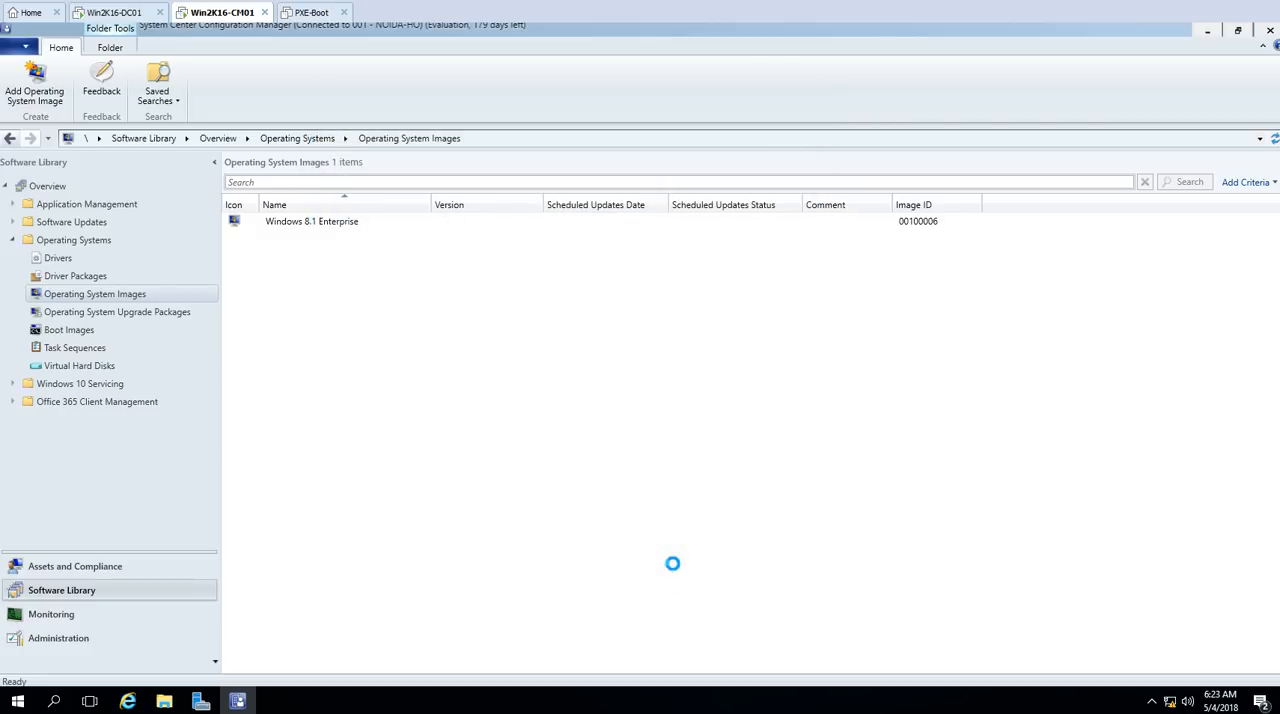
Step: Open the Win-Image folder and, beside it, the sources folder of the newly mounted Windows 7 DVD
left_click(164, 701)
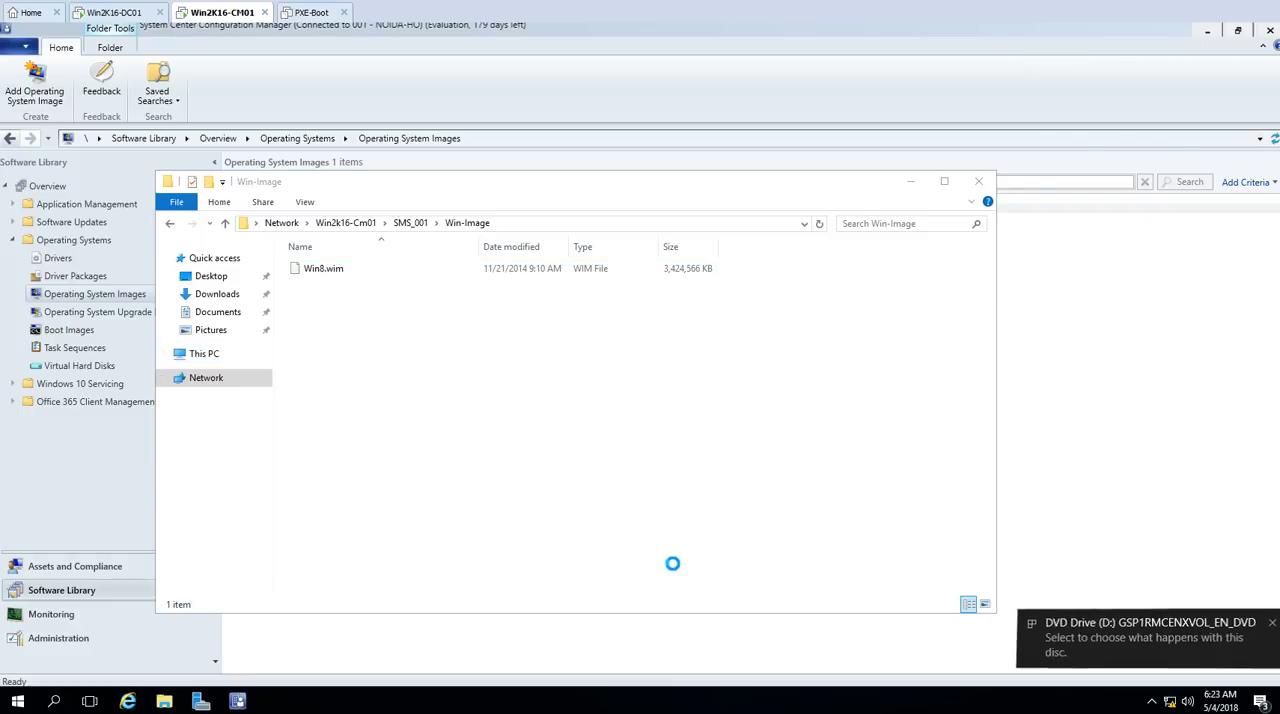
left_click(1134, 615)
left_click(1091, 231)
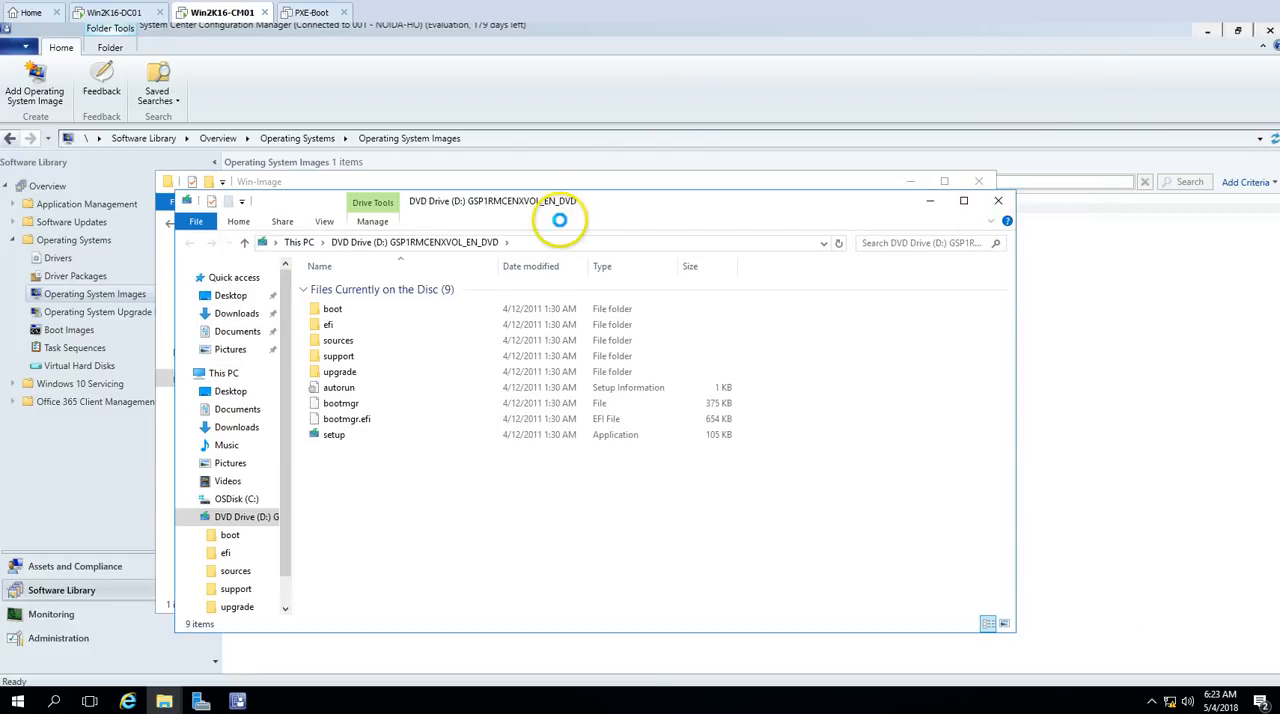
left_click_drag(566, 201, 941, 204)
double_click(733, 345)
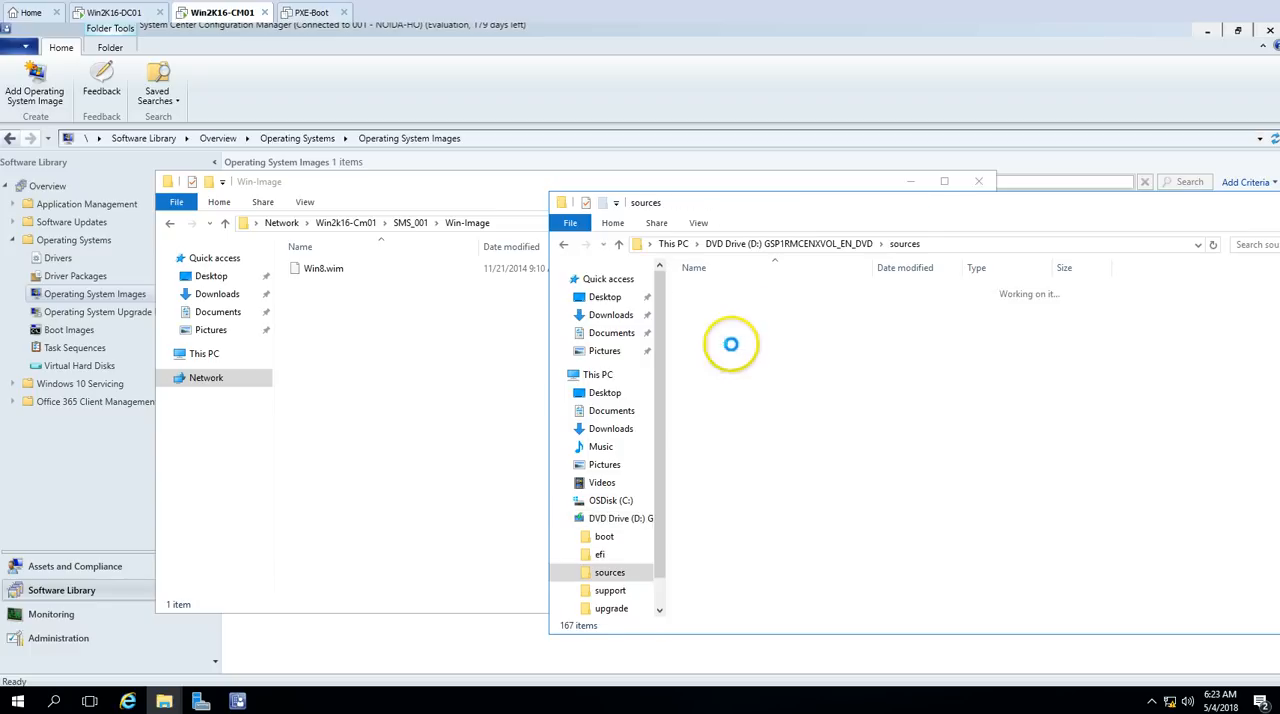
Step: Copy install.wim from the Windows 7 DVD's sources folder into the Win-Image folder and close the sources window
left_click(733, 451)
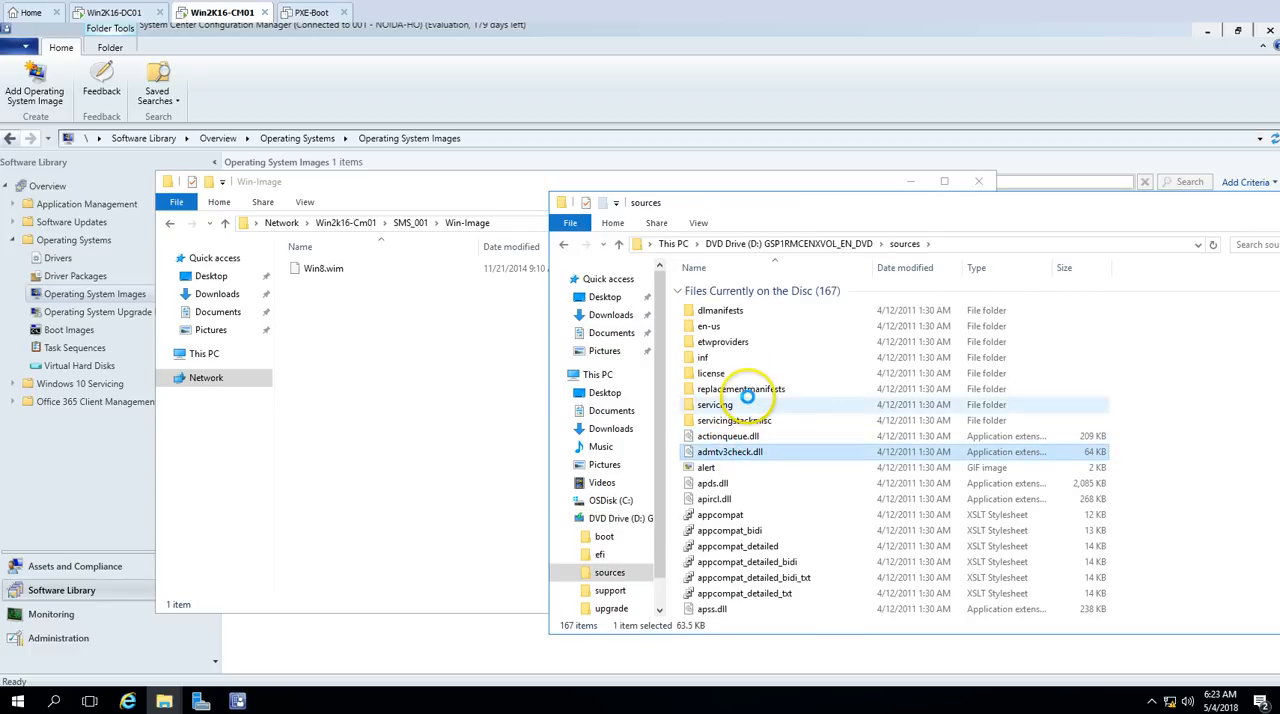
key("i")
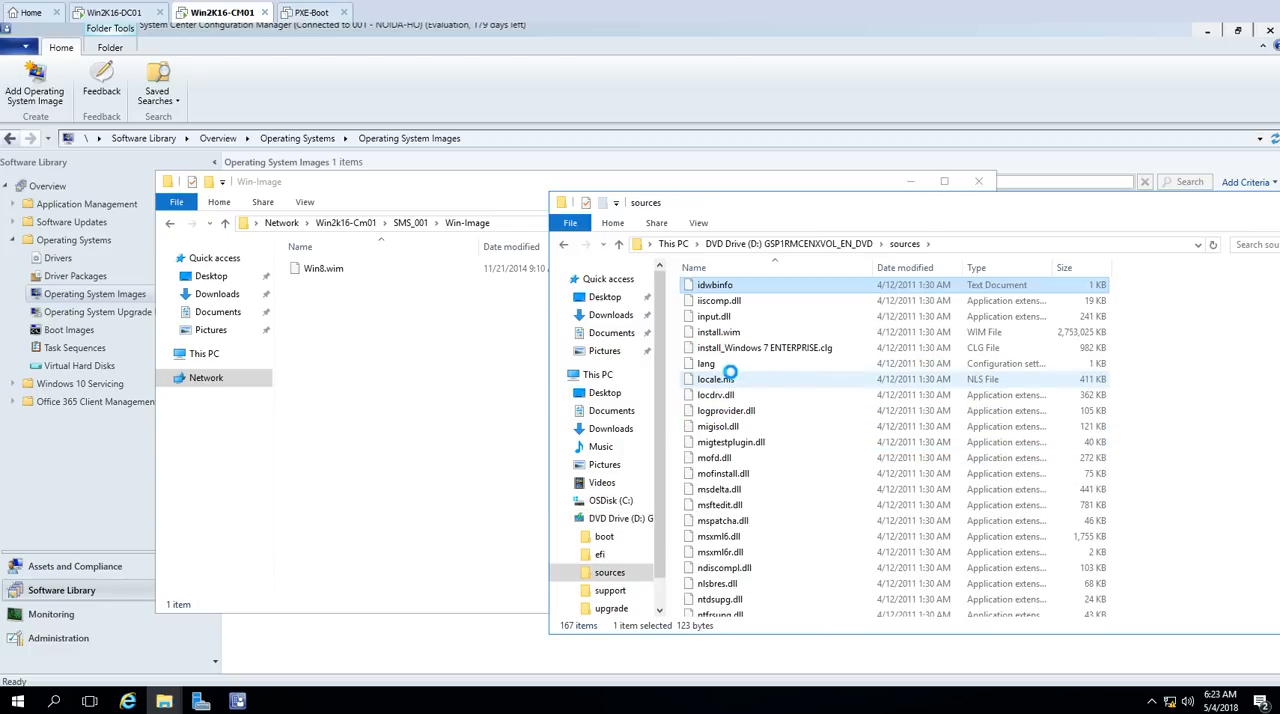
key("n")
left_click(724, 335)
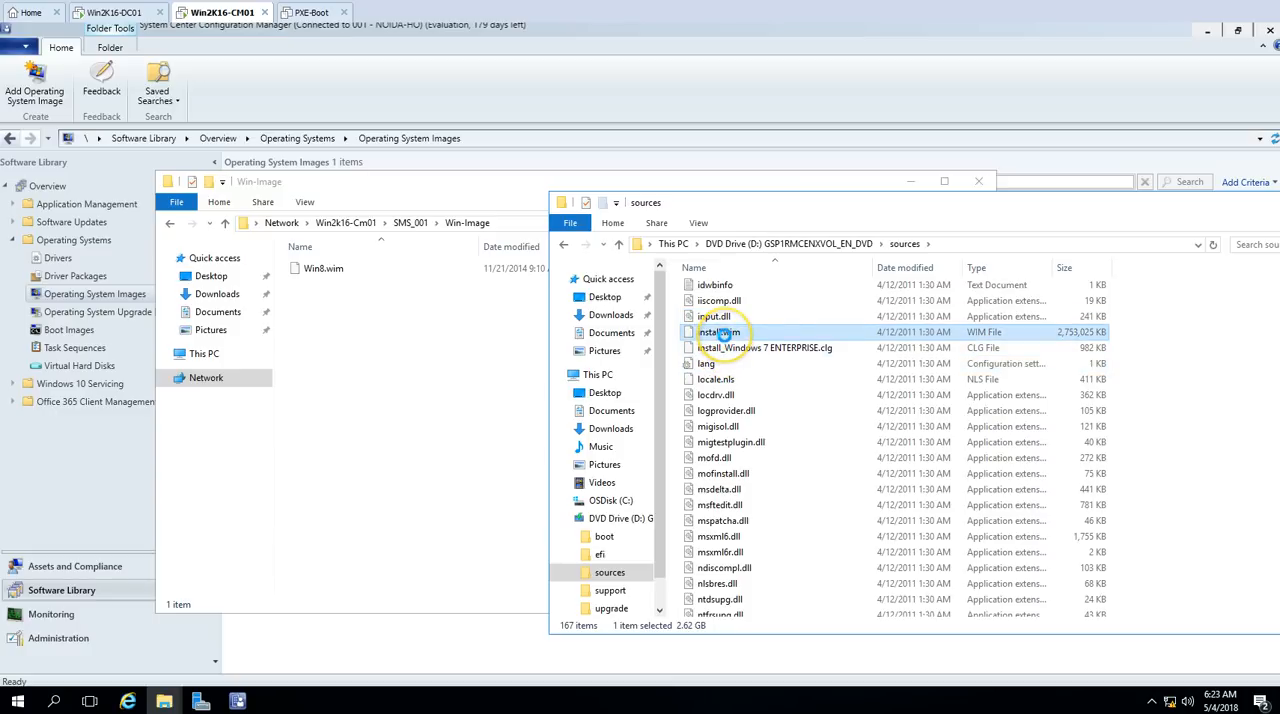
left_click(374, 354)
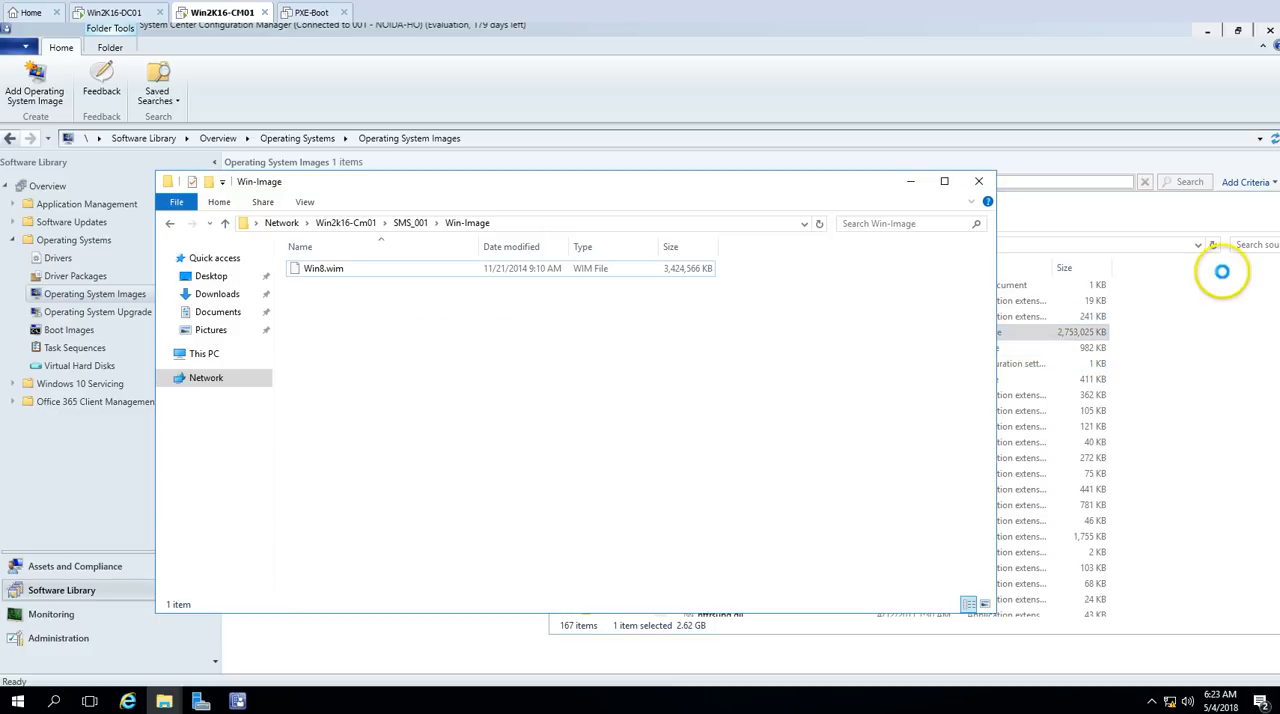
left_click_drag(1231, 207, 957, 202)
left_click(1100, 197)
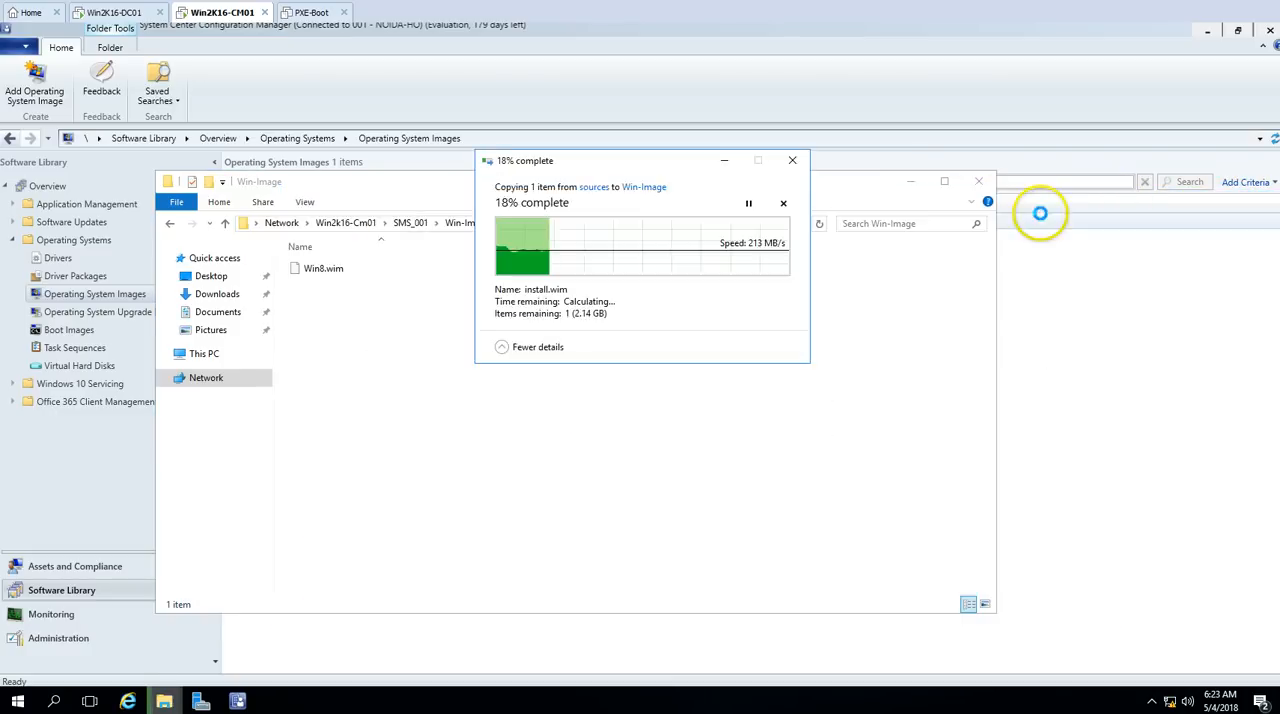
Step: Rename the copied install.wim in the Win-Image folder to Win7.wim, refresh the folder and minimize its window
left_click_drag(643, 163, 724, 351)
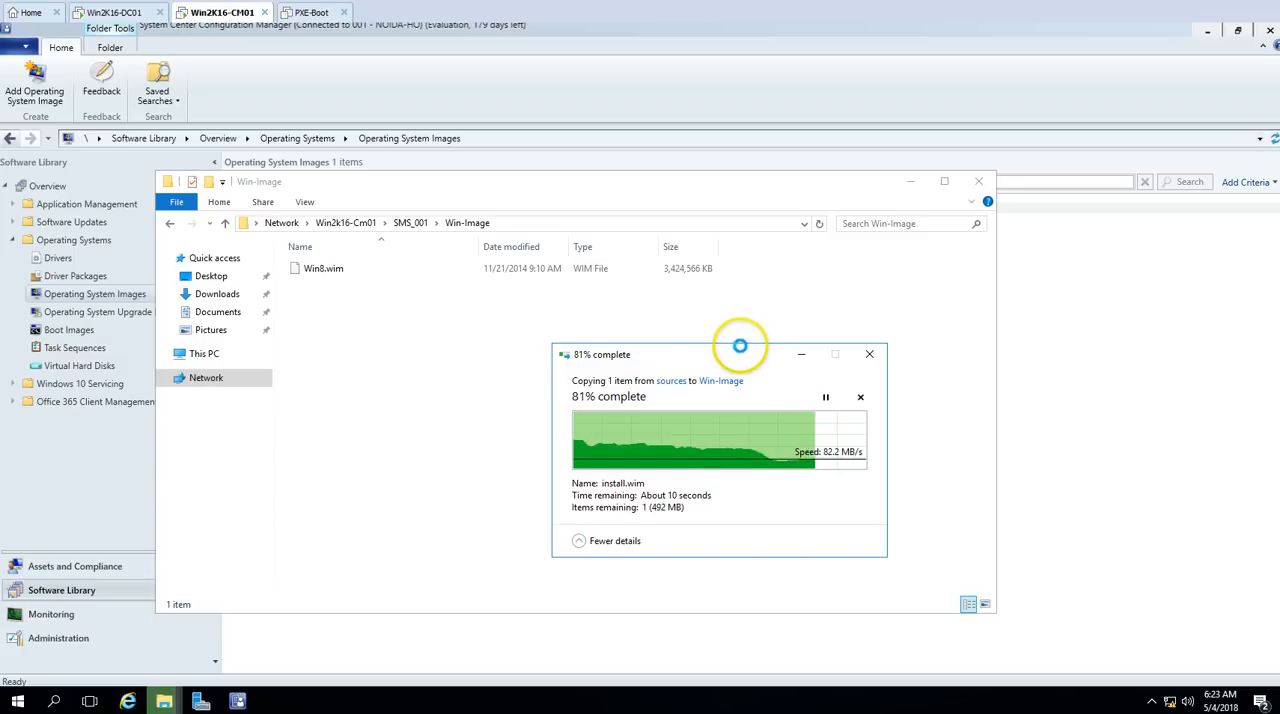
left_click_drag(752, 366, 994, 234)
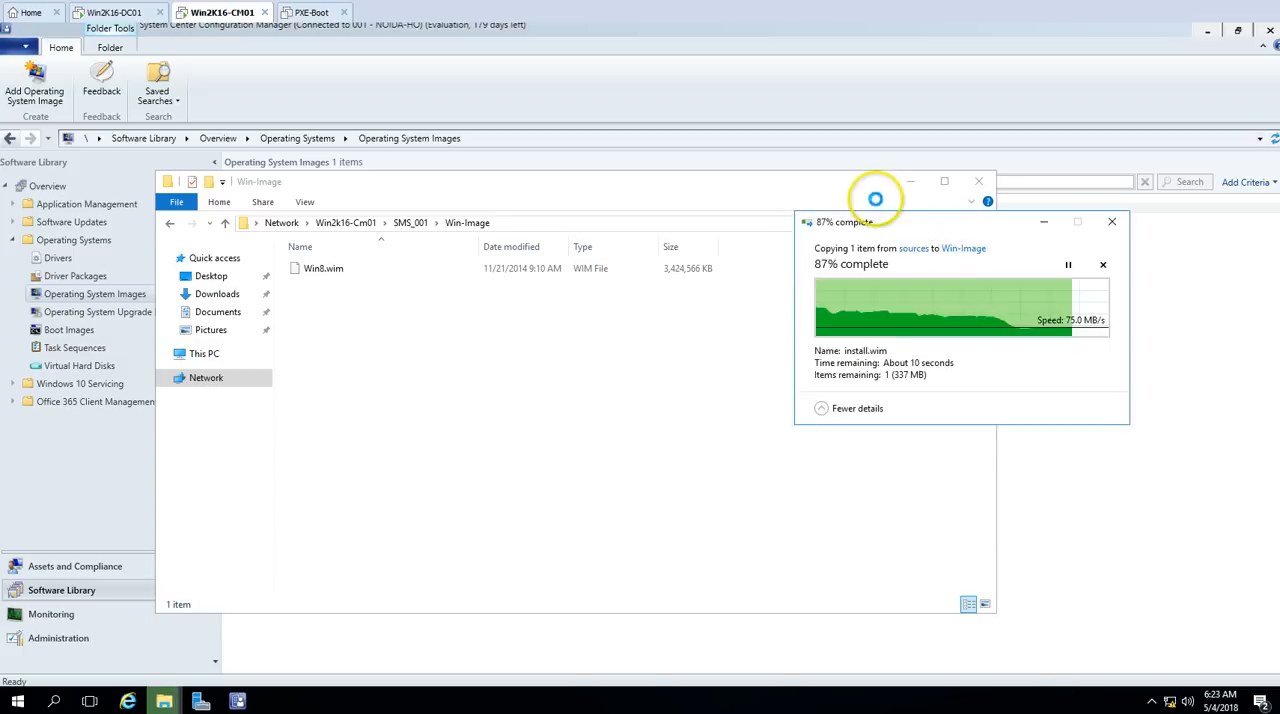
left_click_drag(834, 177, 821, 211)
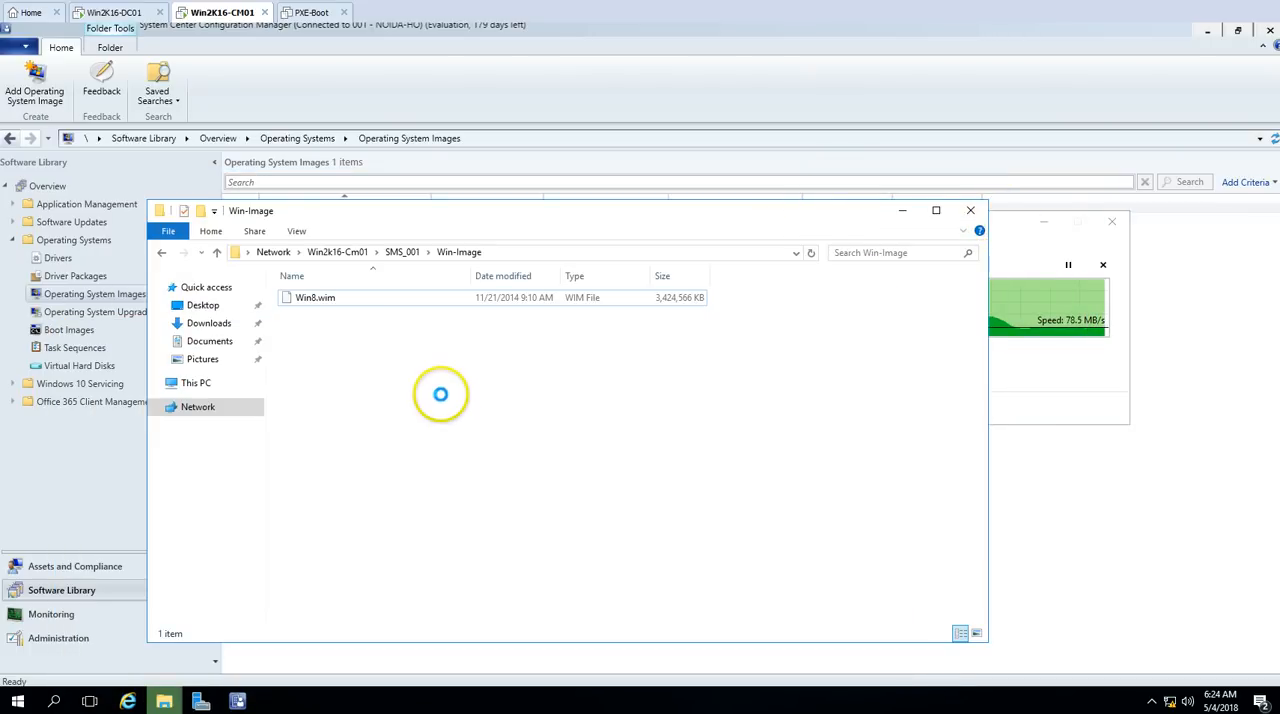
left_click(325, 313)
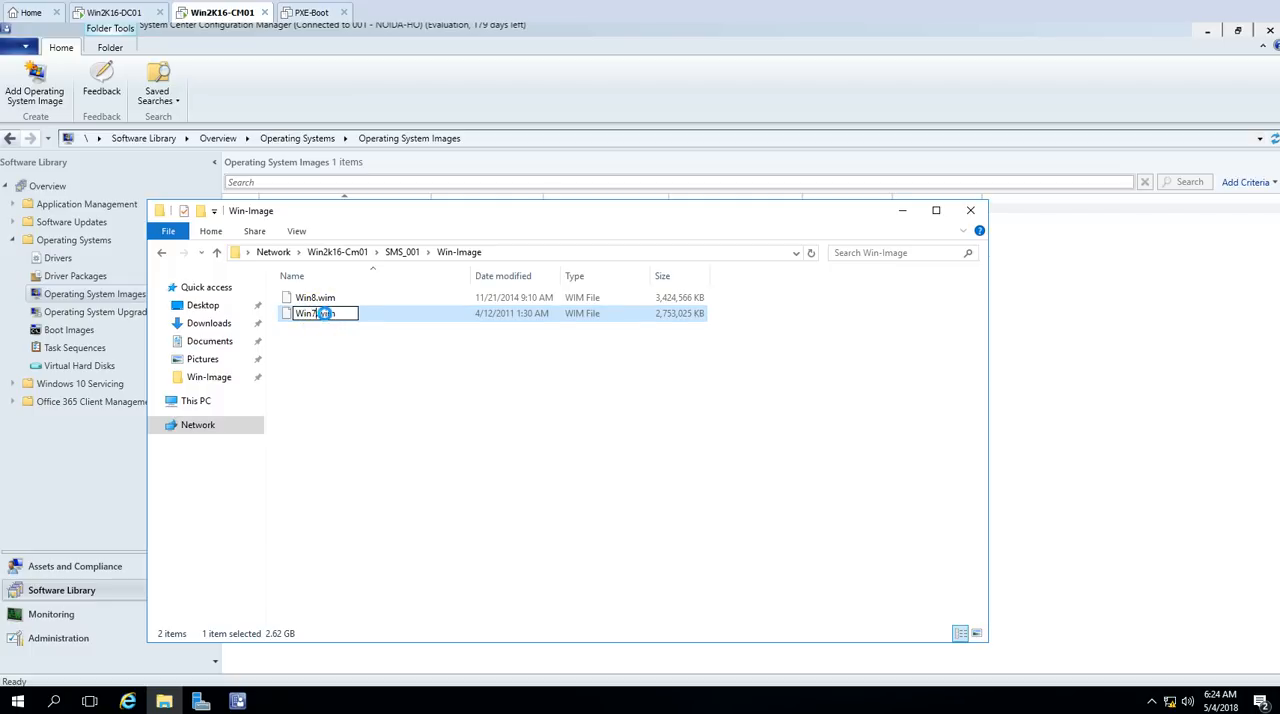
left_click(568, 417)
right_click(568, 412)
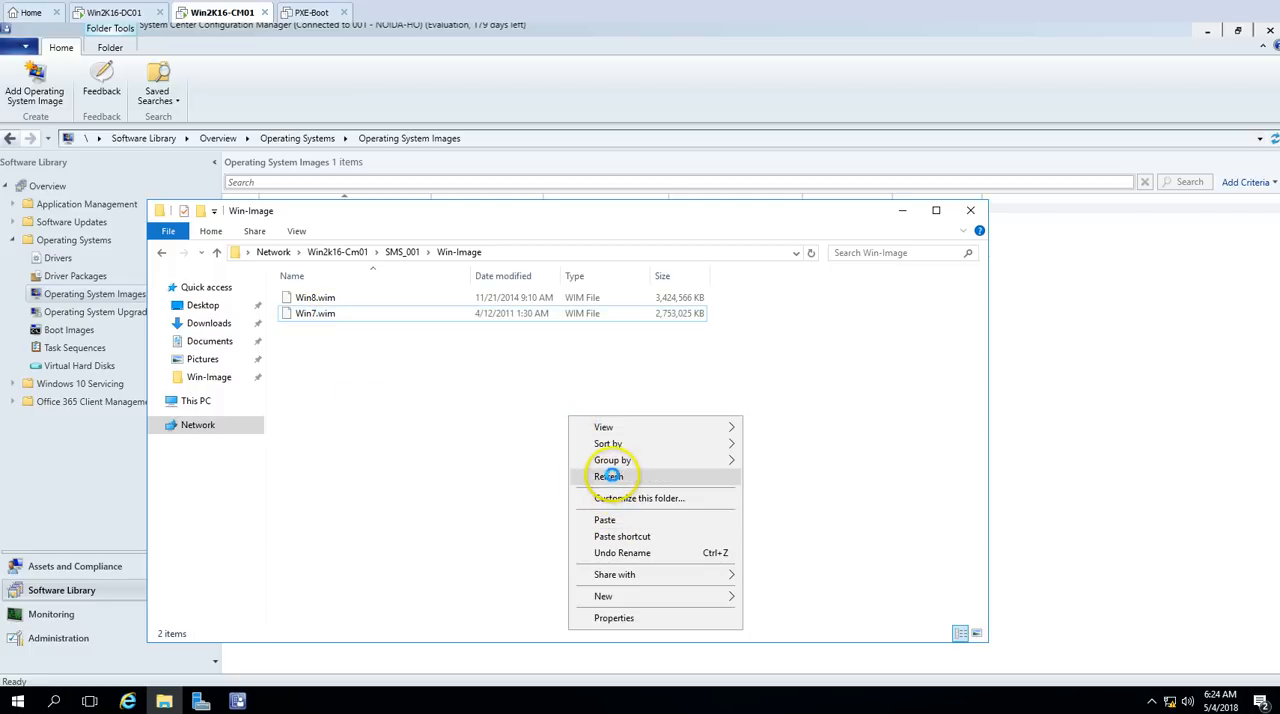
left_click(629, 474)
left_click(902, 210)
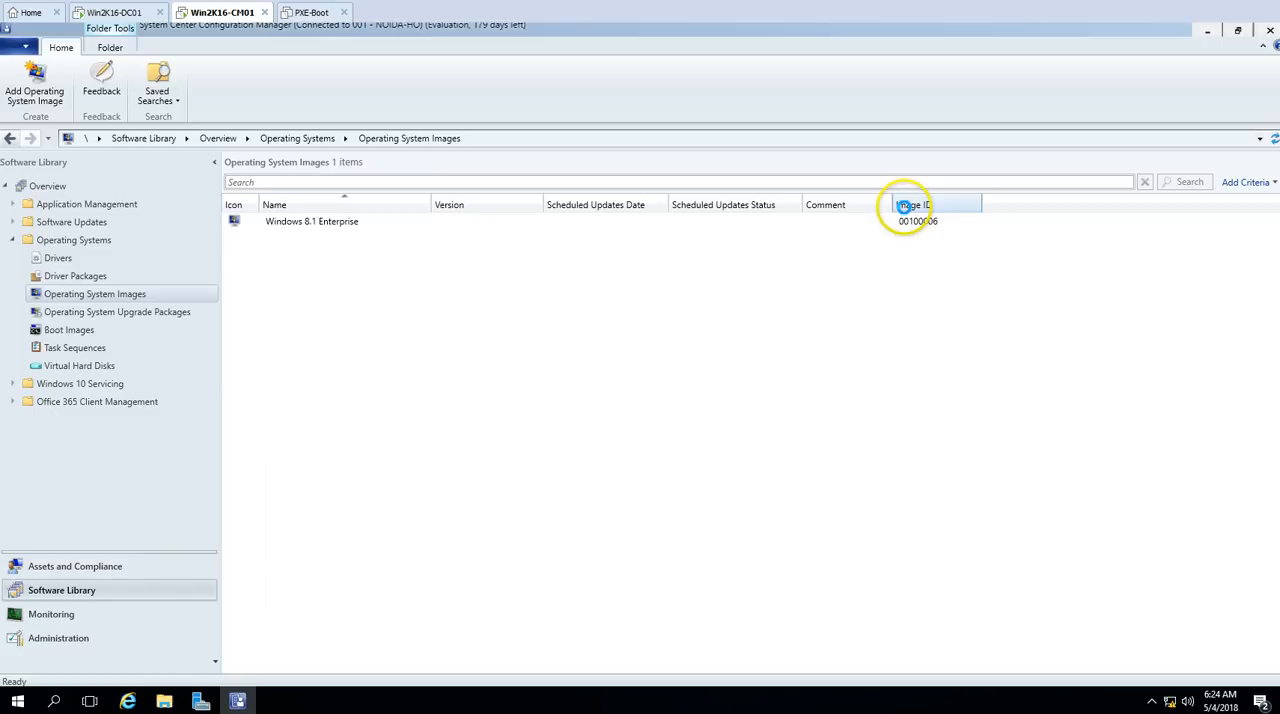
Step: Start adding an operating system image with the data source path \\Win2k16-Cm01\SMS_001\Win-Image\Win7.wim
right_click(145, 293)
left_click(211, 300)
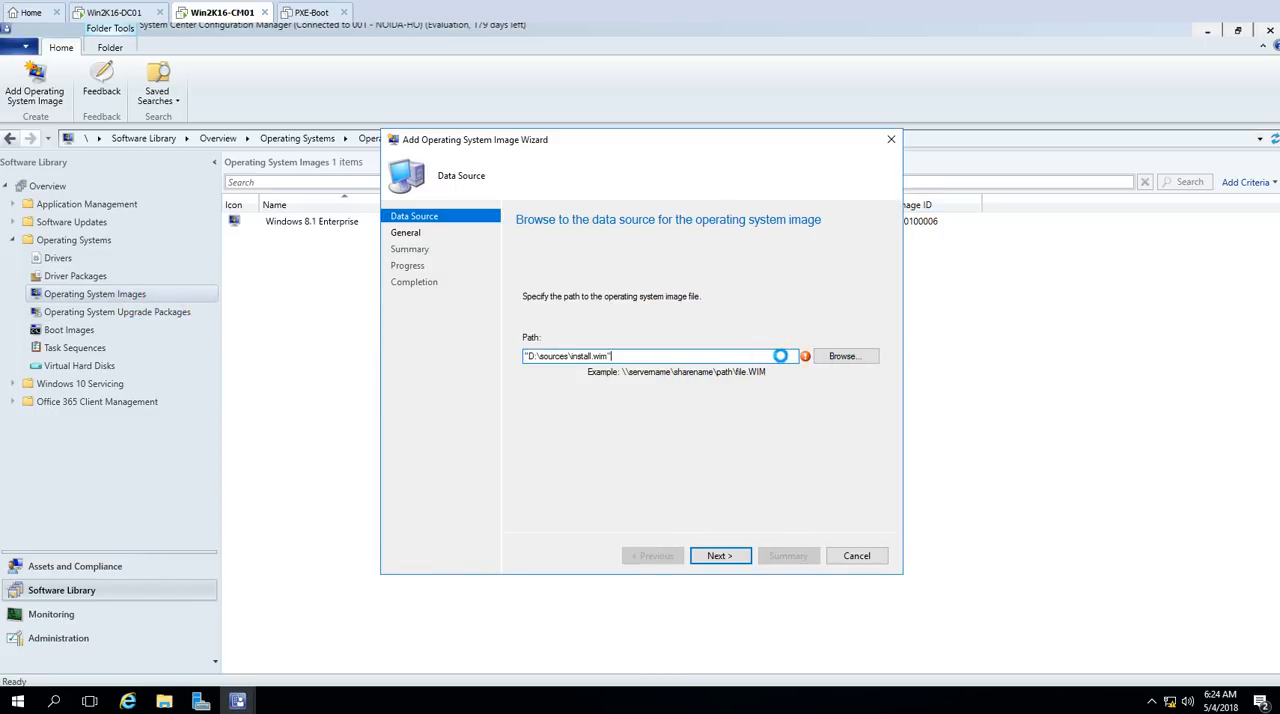
left_click_drag(780, 356, 488, 356)
key("Delete")
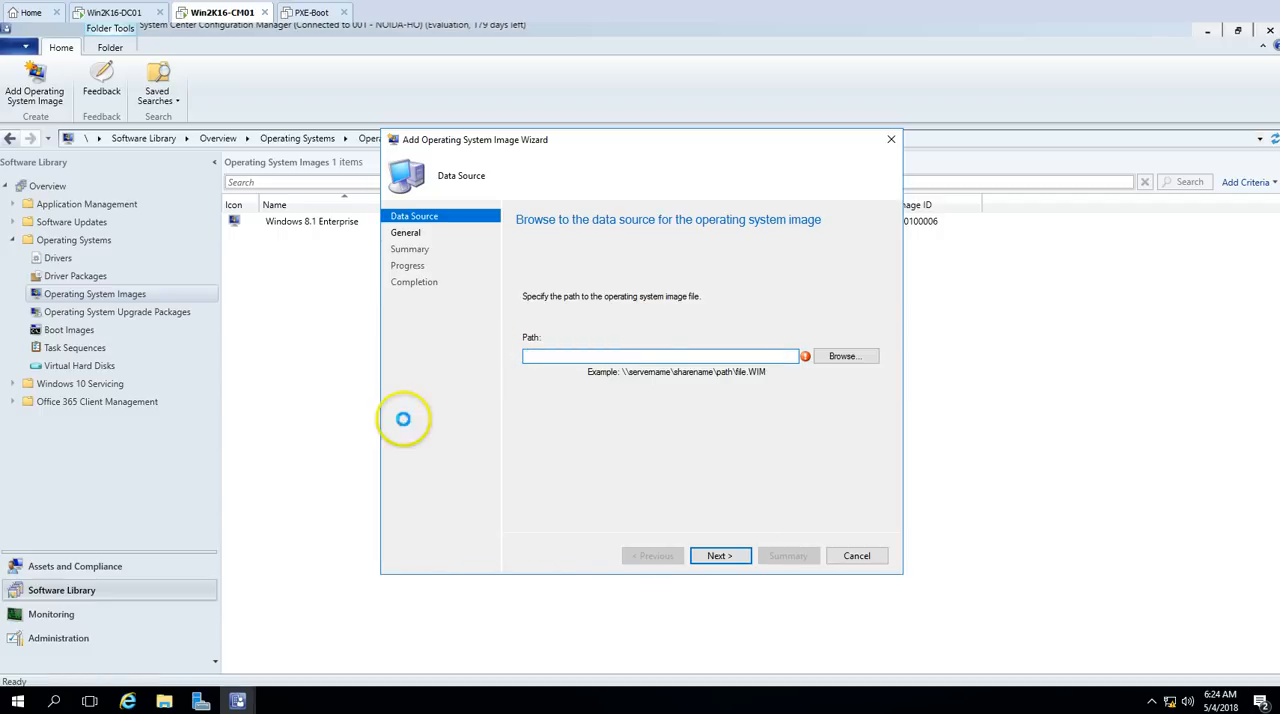
left_click(164, 699)
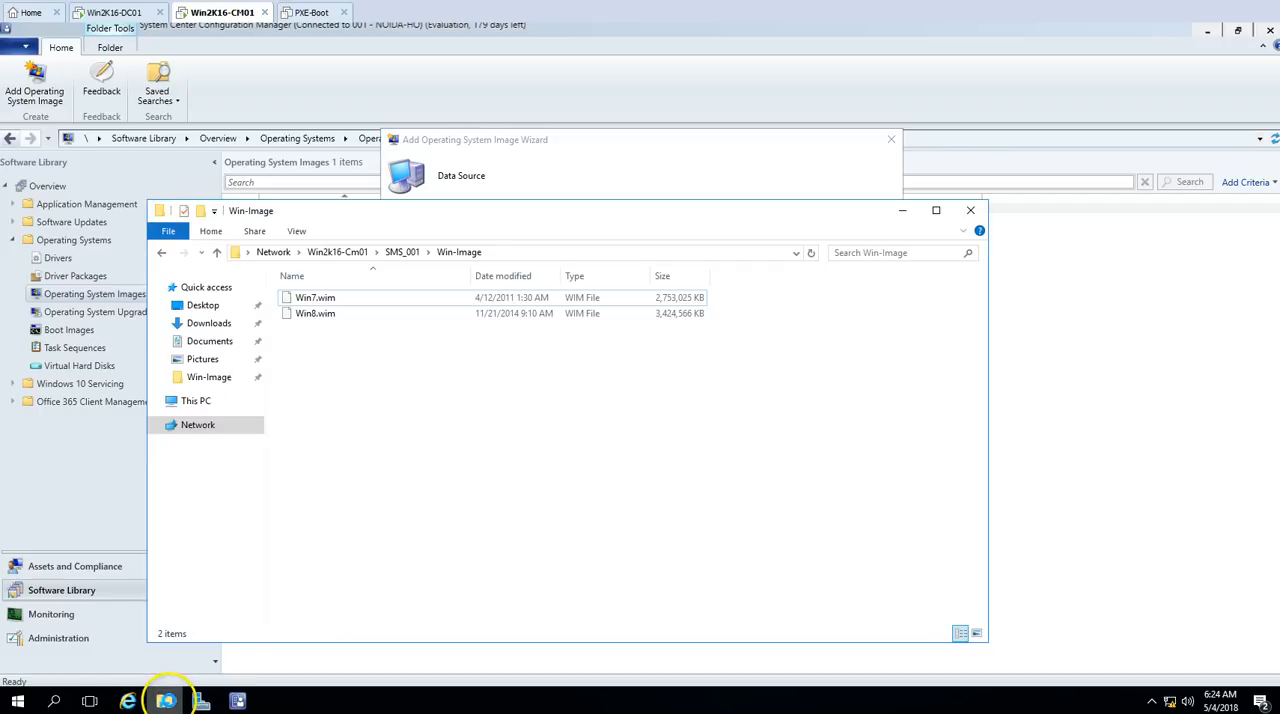
left_click(542, 255)
key("ctrl+c")
left_click(640, 158)
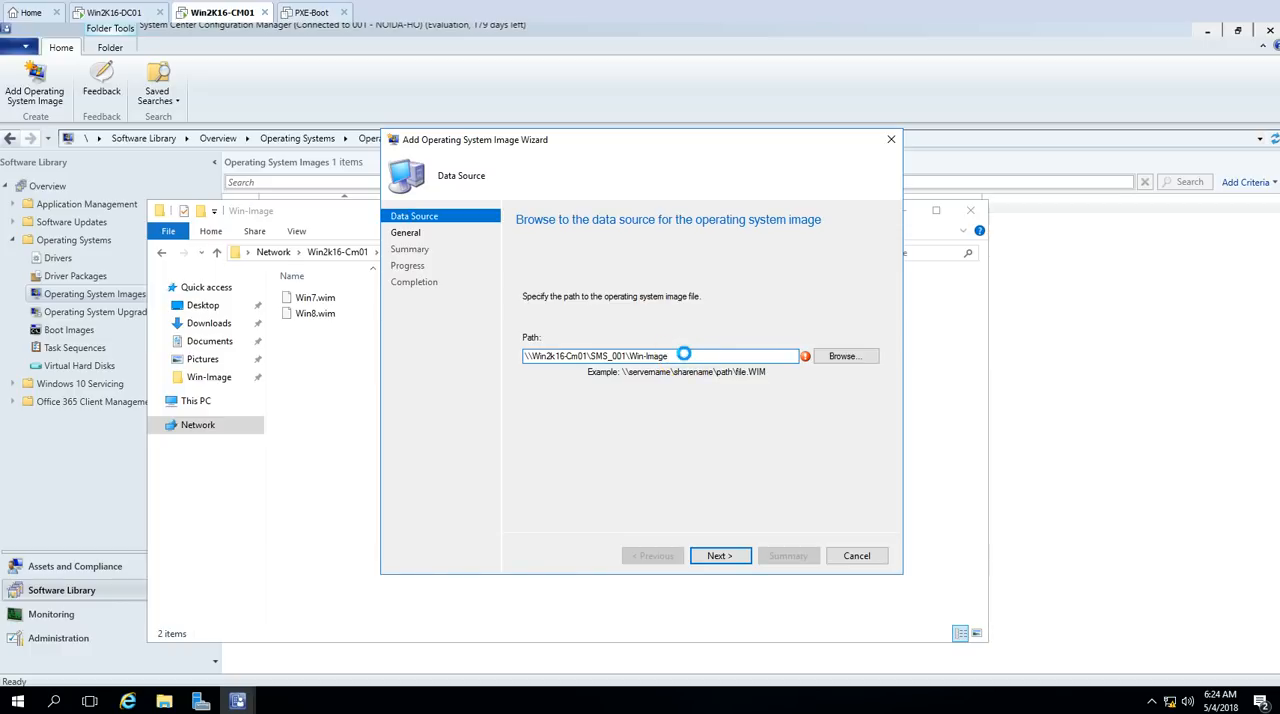
left_click_drag(684, 354, 440, 347)
key("ctrl+v")
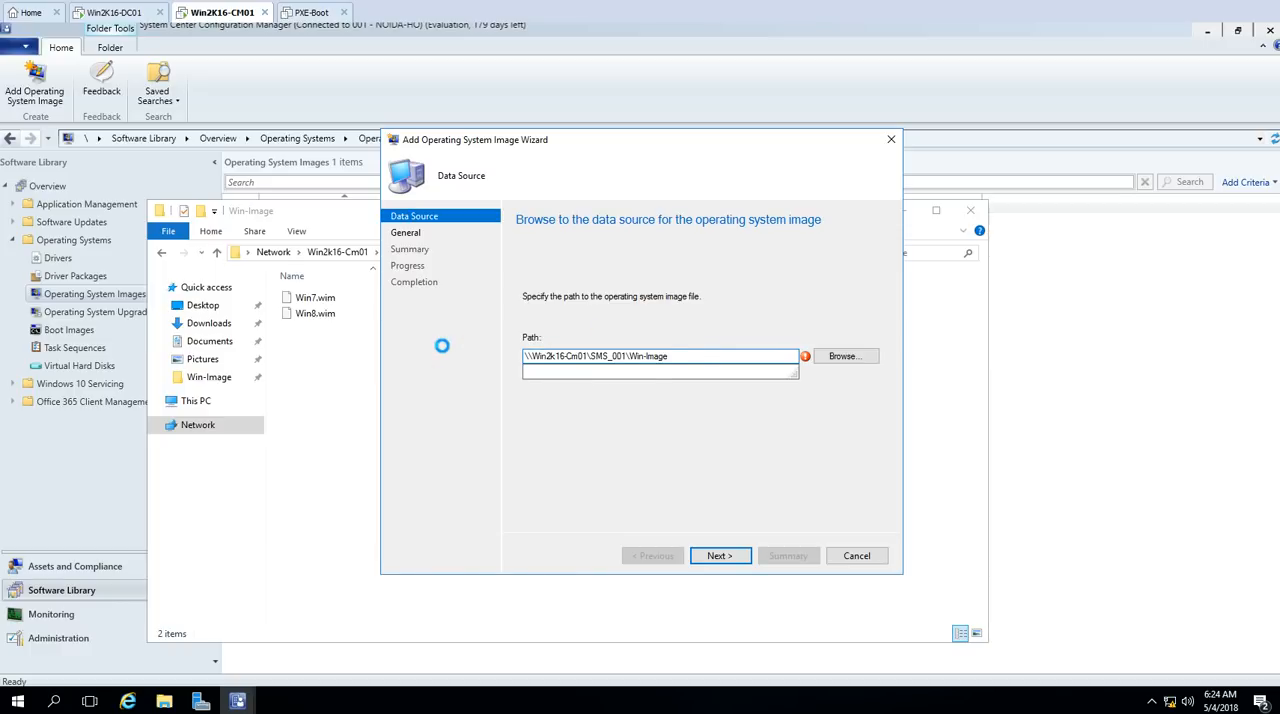
type("\\w")
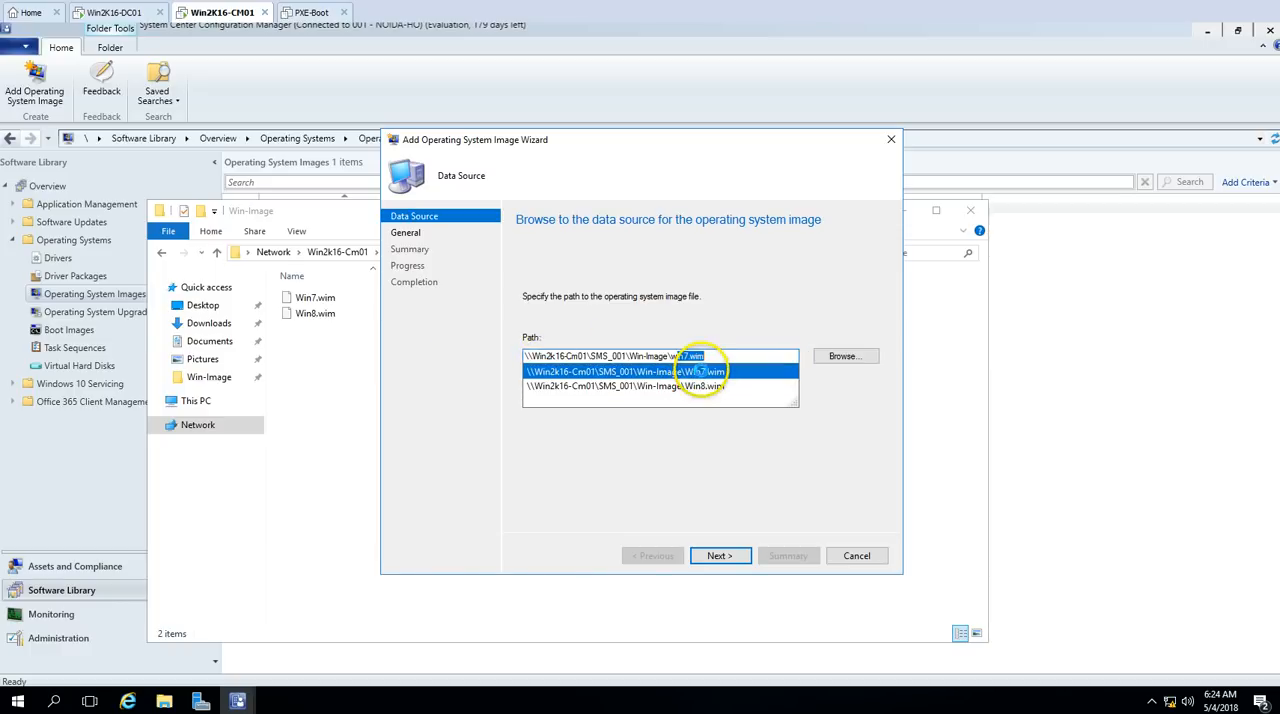
left_click(703, 371)
left_click(730, 555)
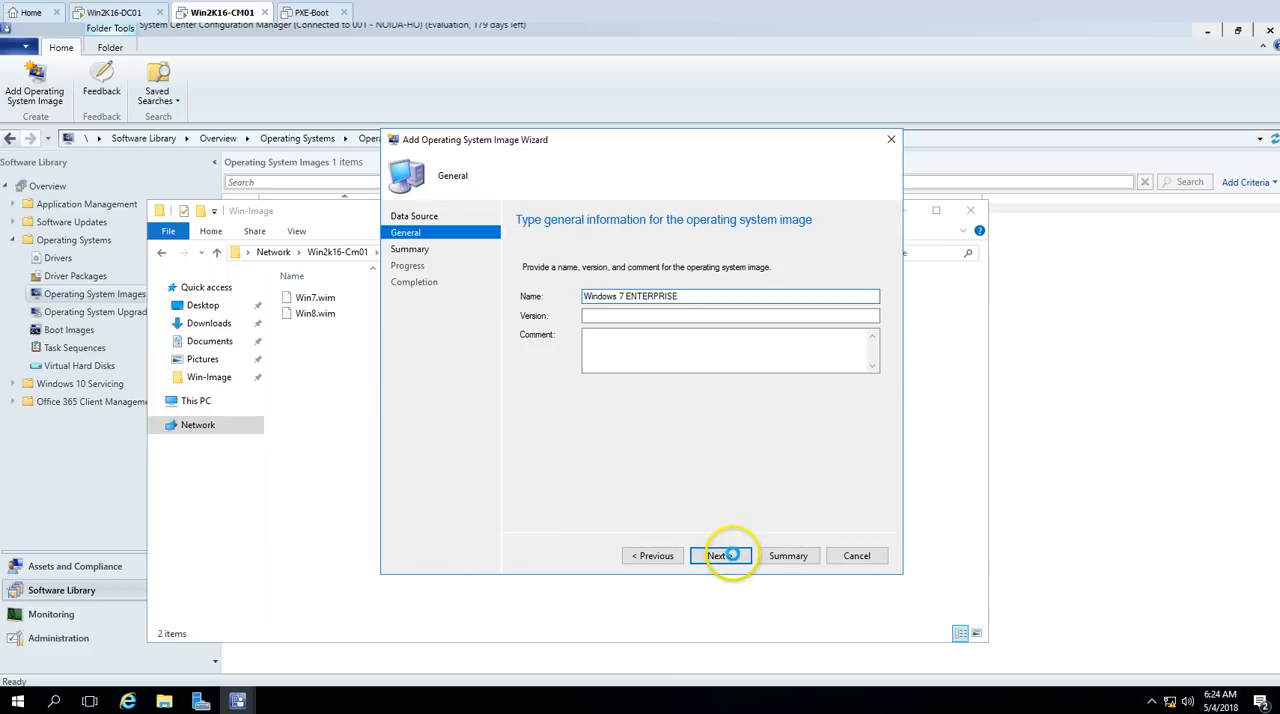
Step: Finish adding the image under the name Windows 7 ENTERPRISE and close the wizard and the Win-Image folder window
left_click(718, 555)
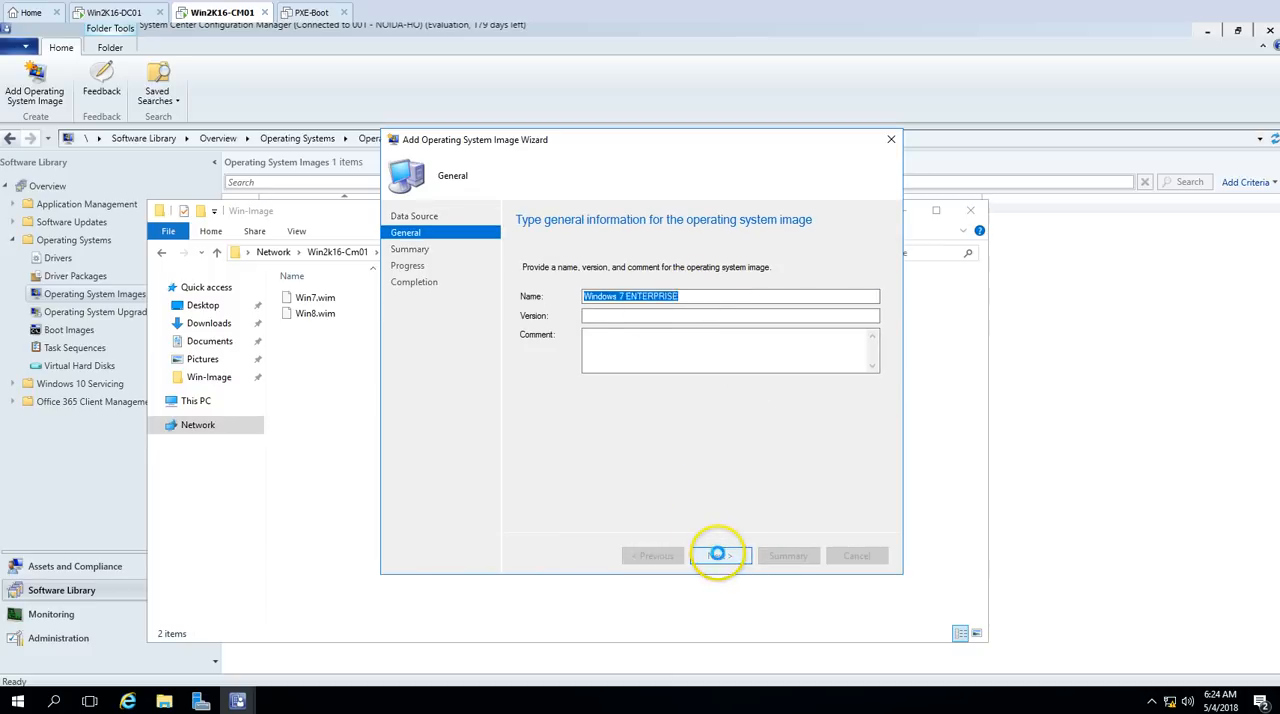
left_click(718, 555)
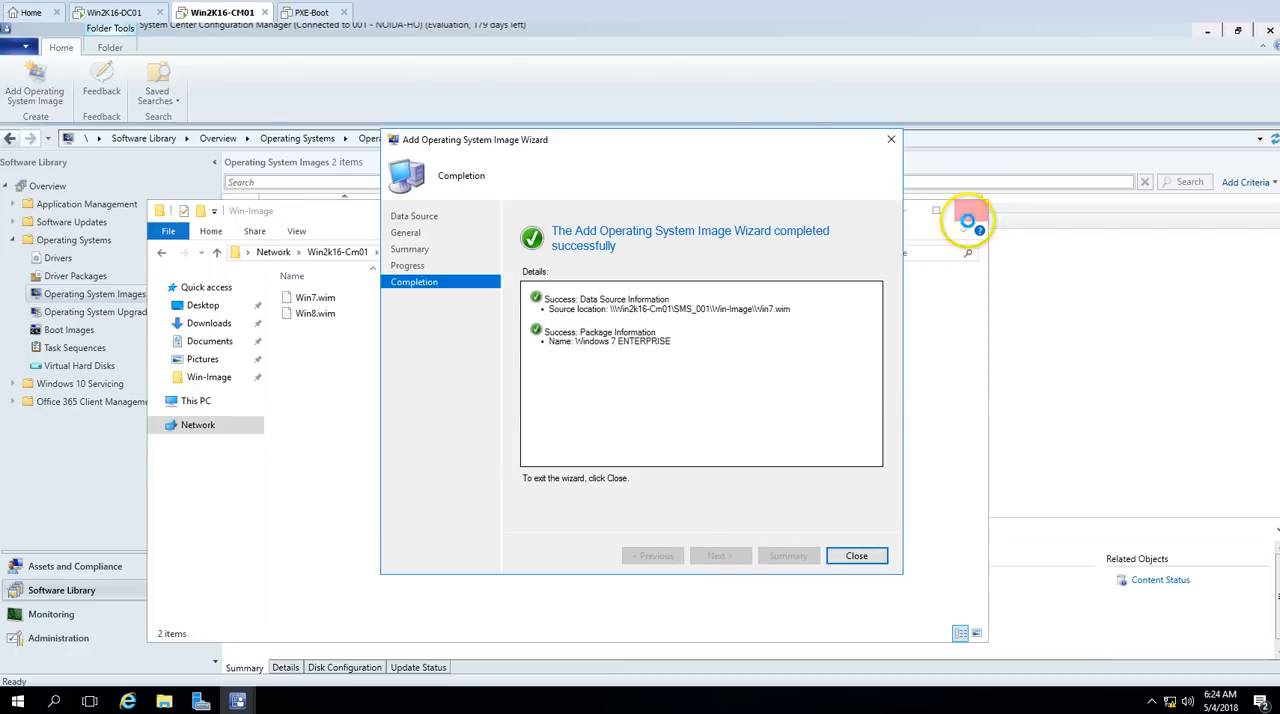
left_click(967, 212)
left_click(856, 555)
Step: Distribute the Windows 7 ENTERPRISE image's content to the distribution point WIN2K16-CM01.VICTORINFOSOL.COM
left_click(355, 234)
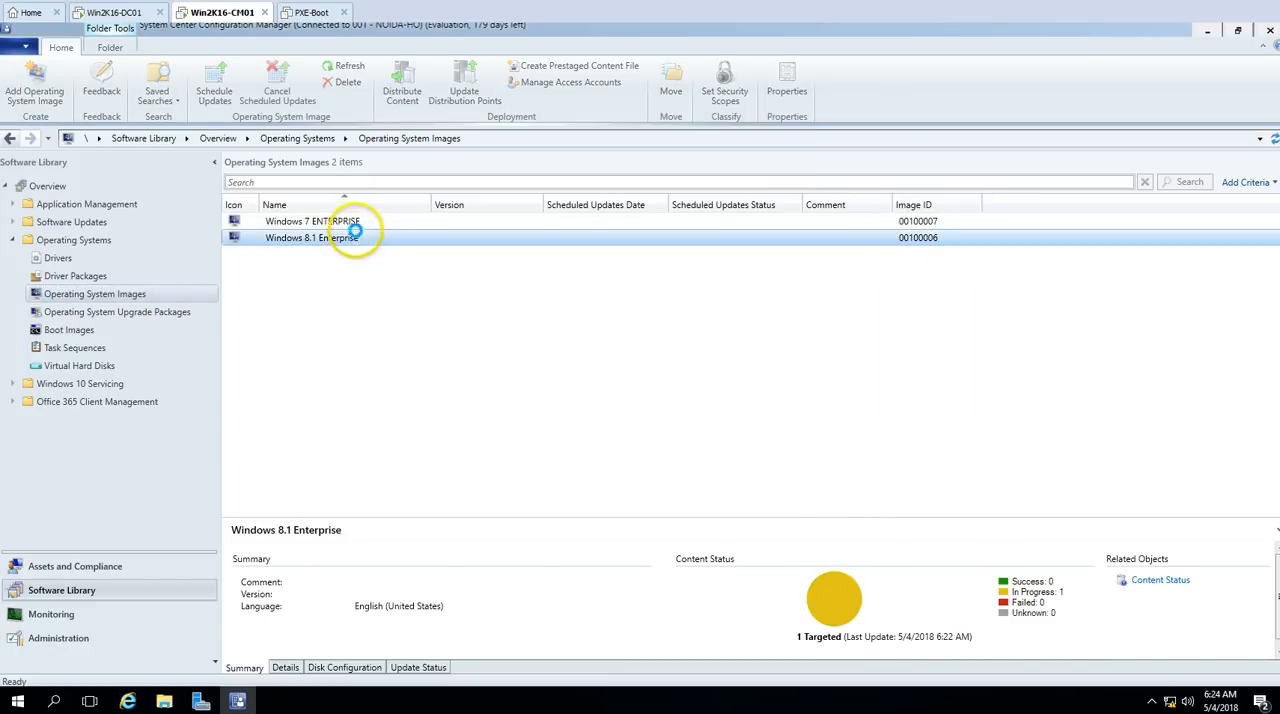
left_click(352, 221)
right_click(356, 221)
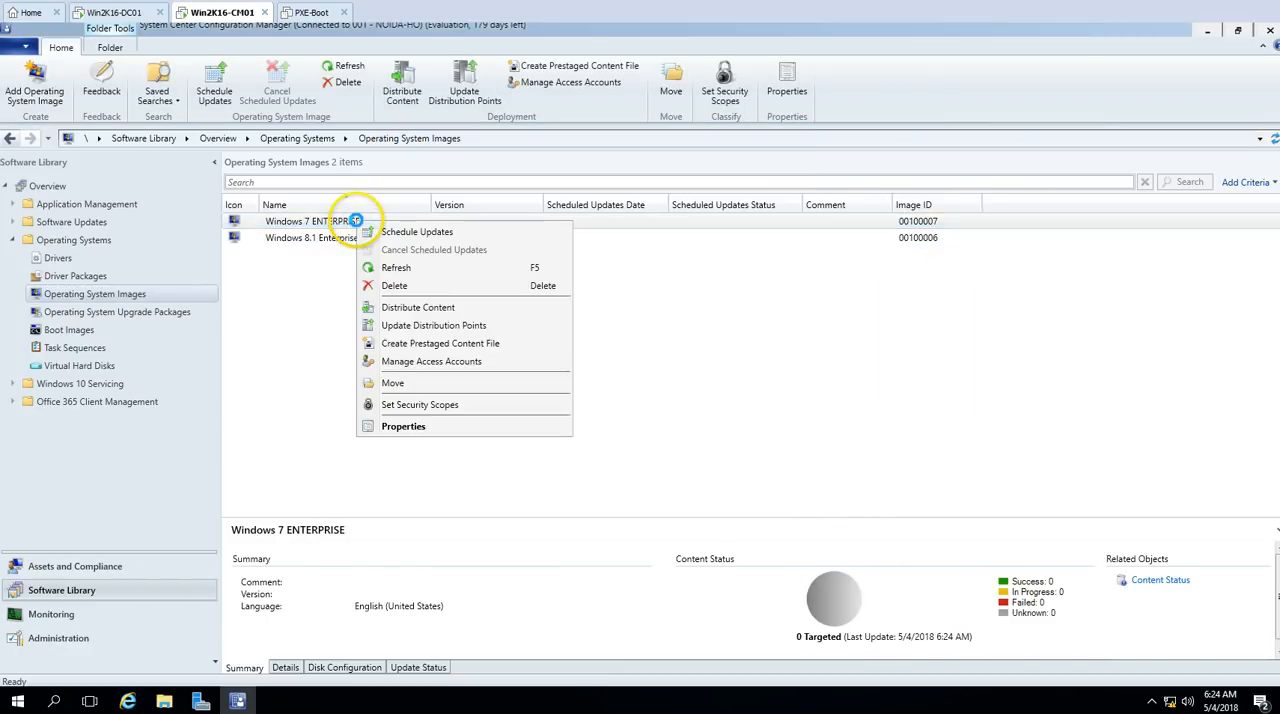
left_click(428, 307)
left_click(722, 555)
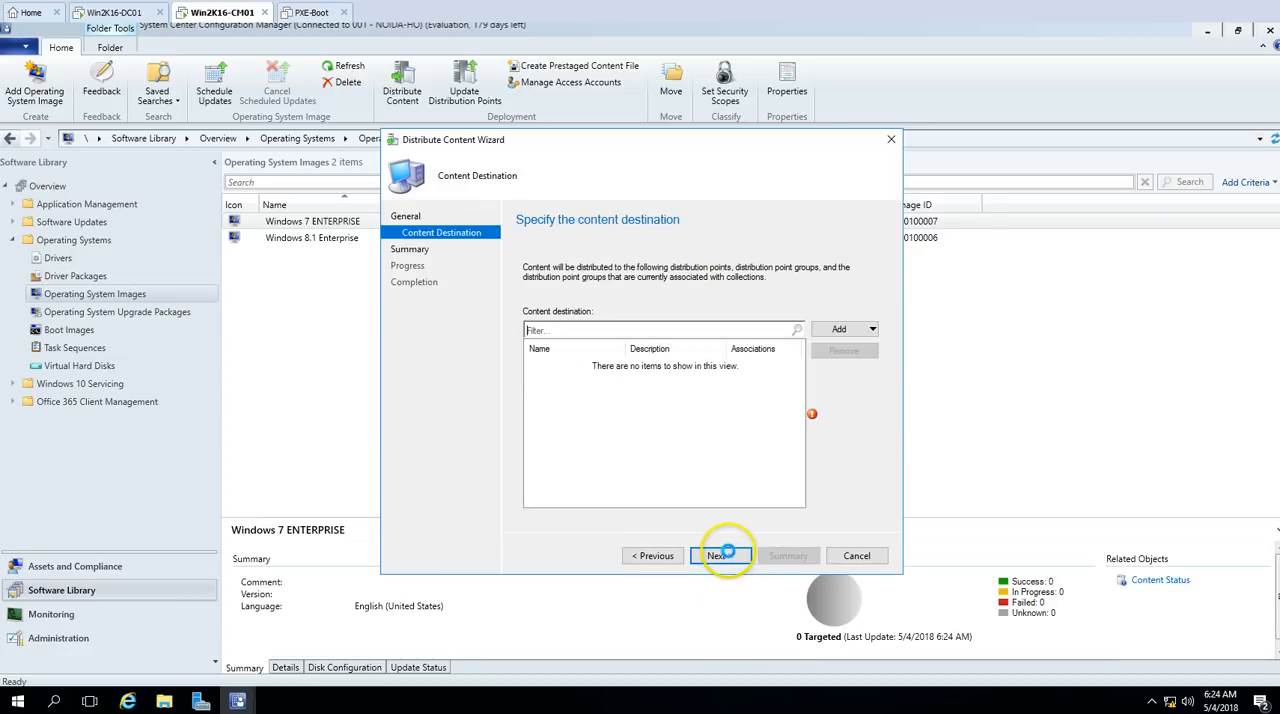
left_click(846, 329)
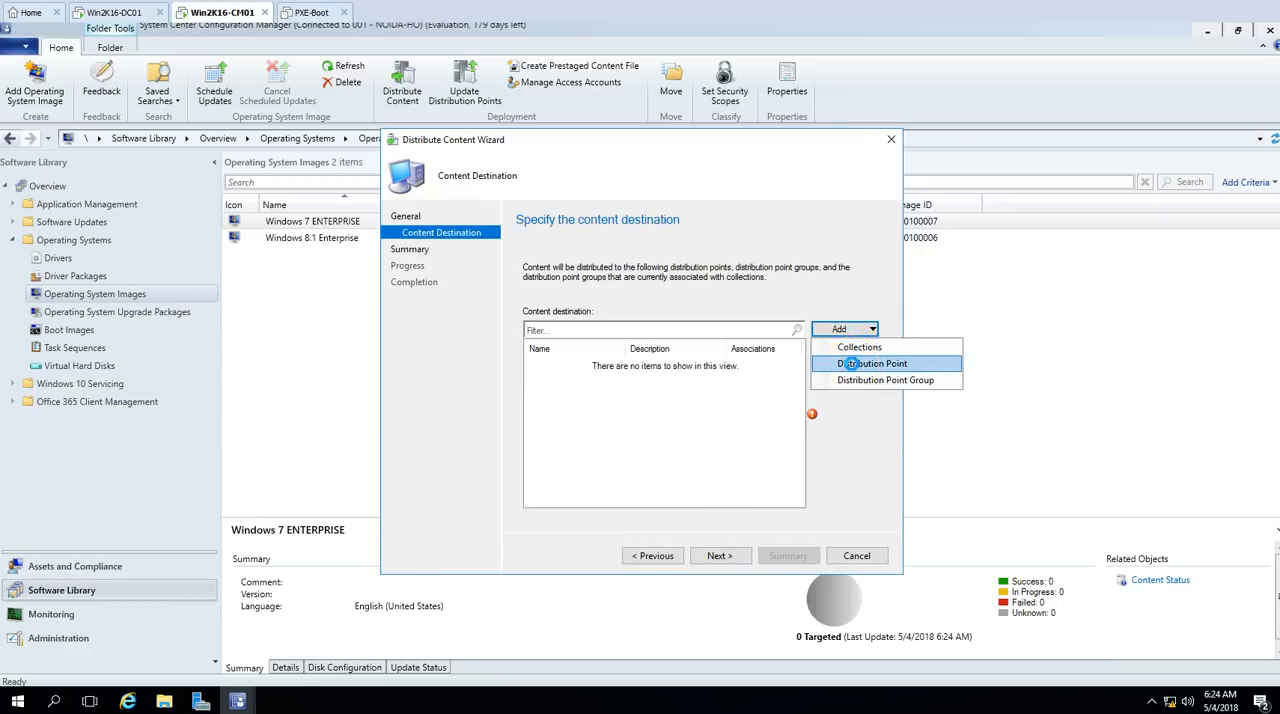
left_click(850, 363)
left_click(443, 299)
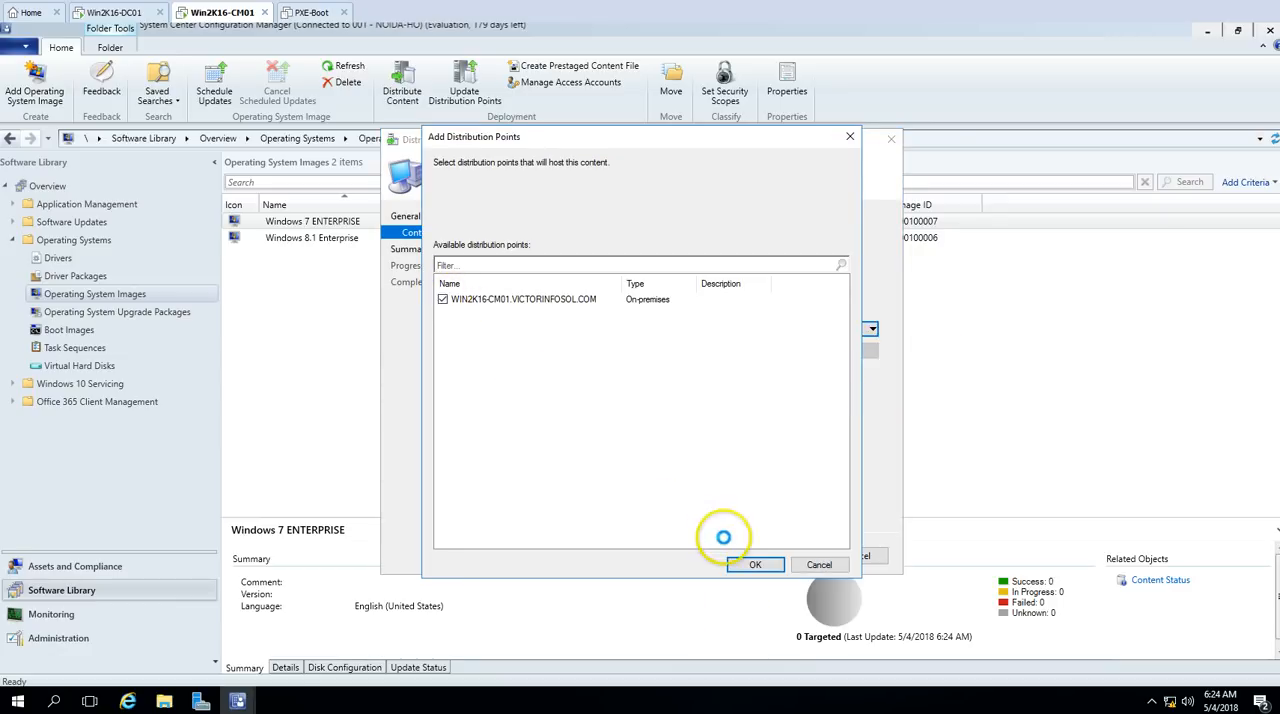
left_click(752, 563)
left_click(731, 556)
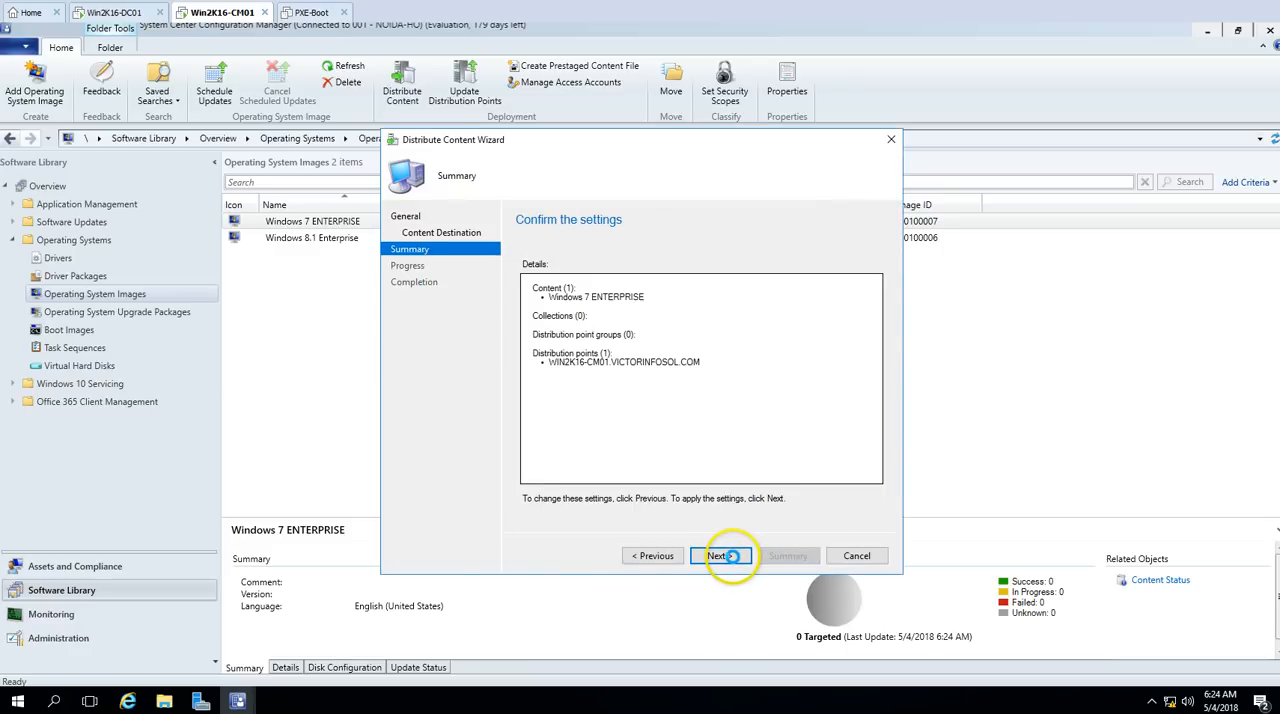
left_click(731, 556)
left_click(832, 555)
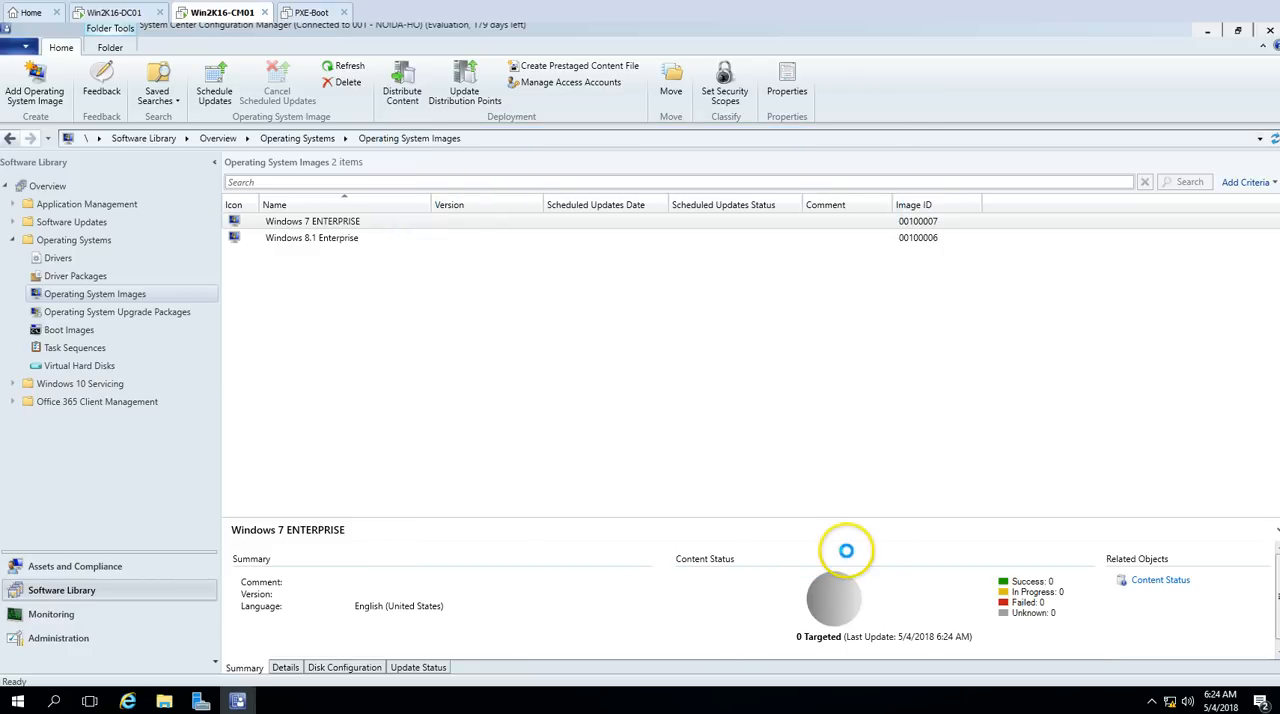
Step: Check the content status of the Windows 7 and Windows 8.1 images in Operating System Images and in the Monitoring workspace
left_click(357, 221)
left_click(341, 238)
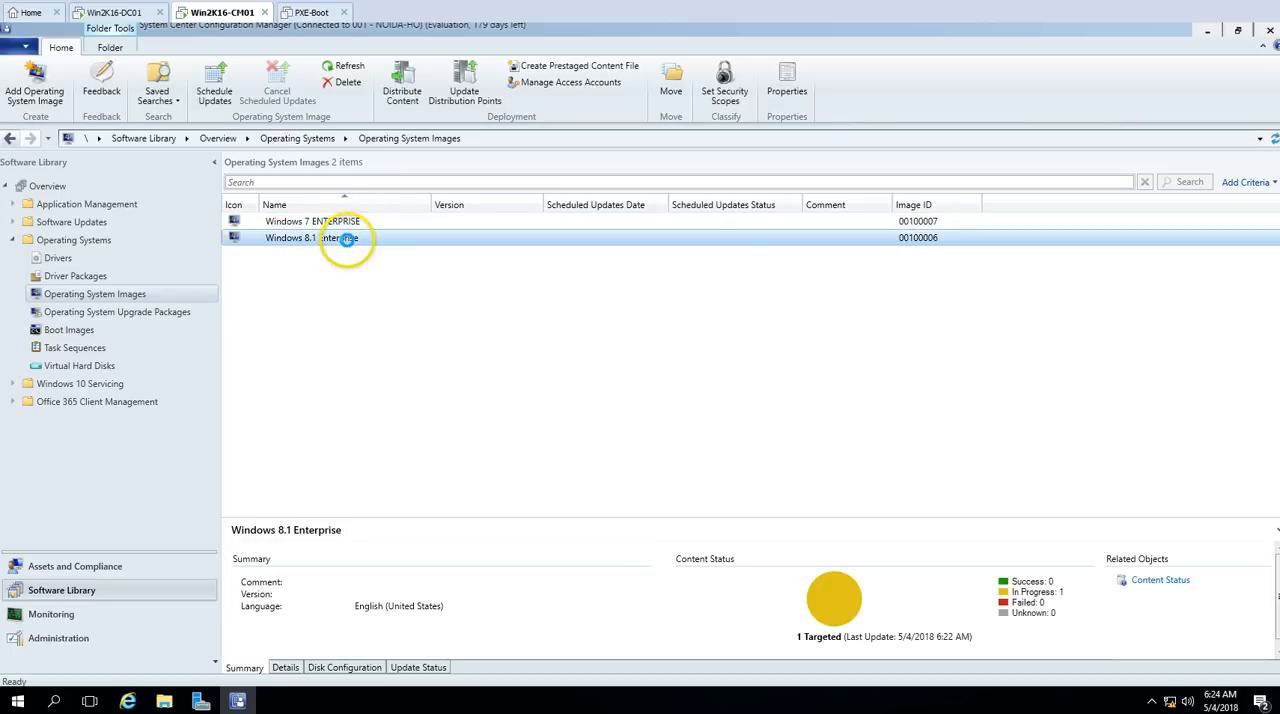
left_click(362, 221)
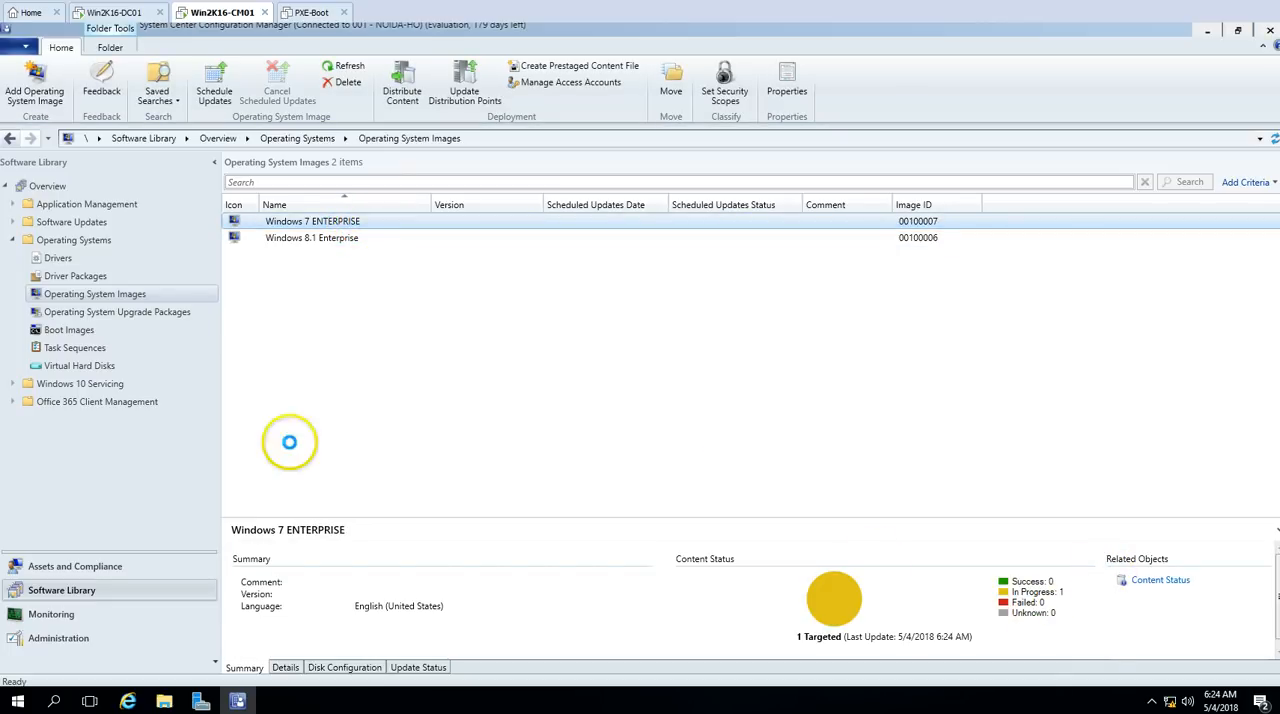
left_click(66, 612)
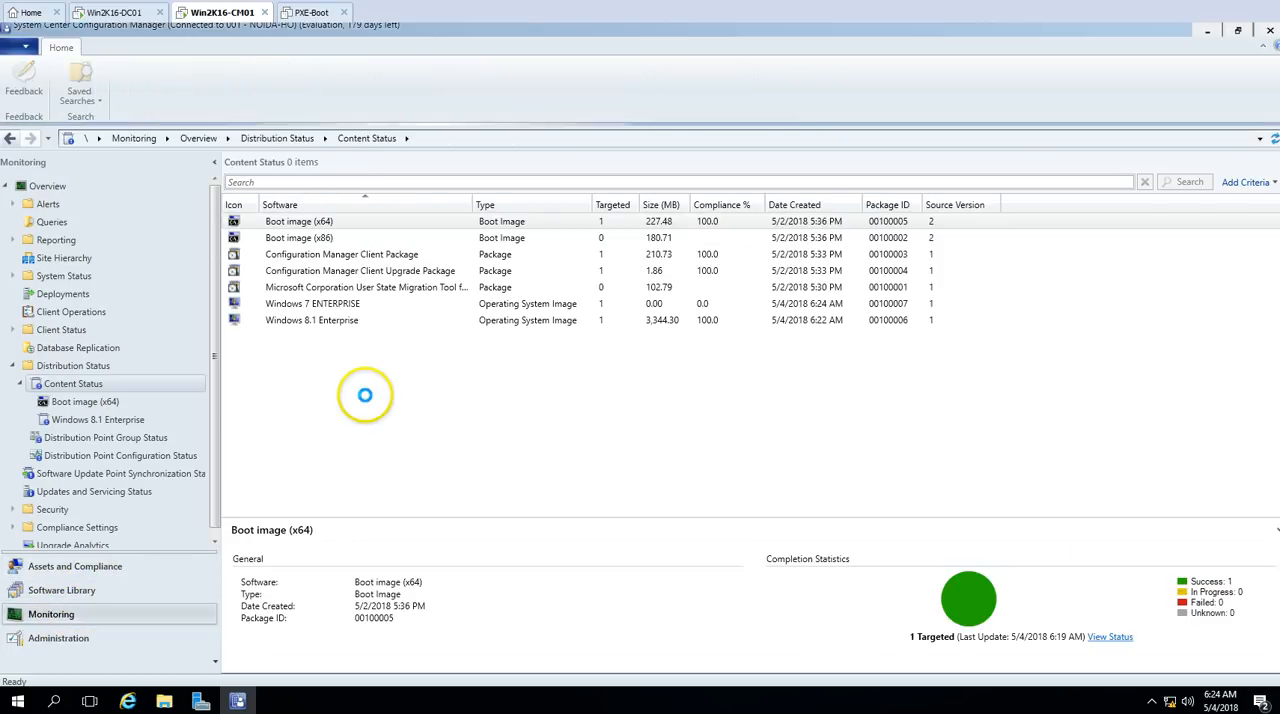
left_click(330, 304)
left_click(347, 320)
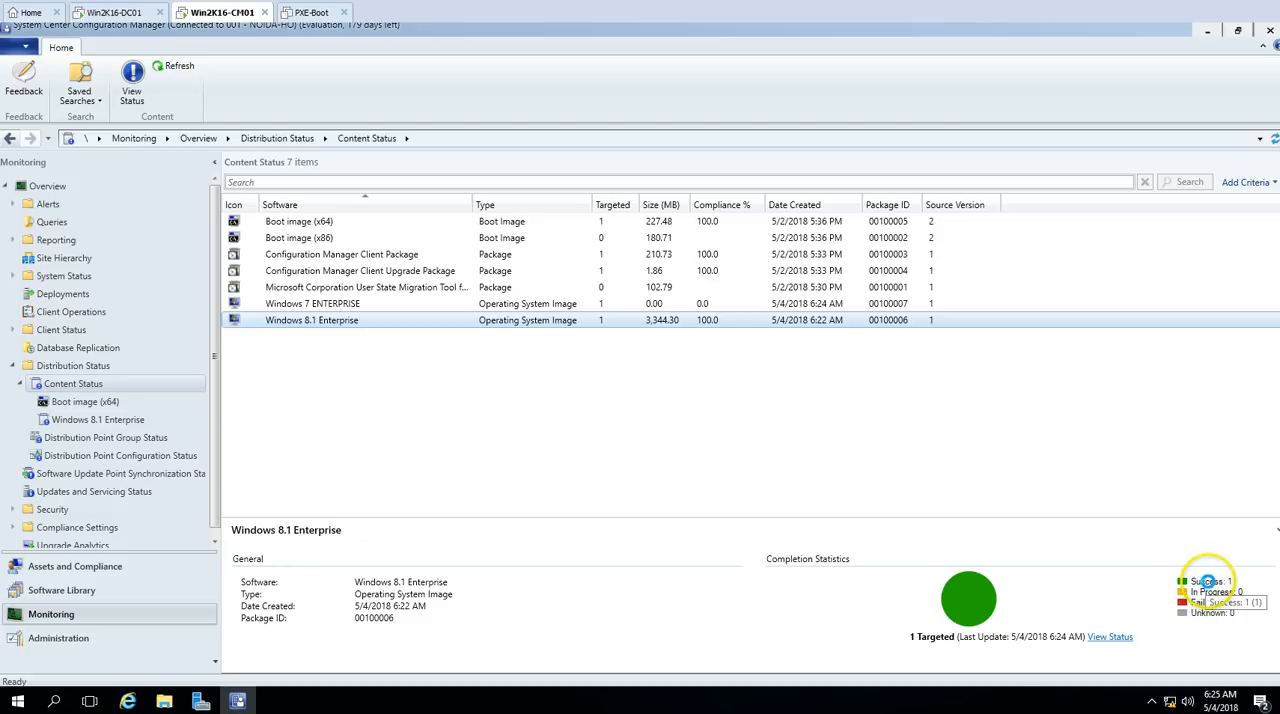
left_click(457, 304)
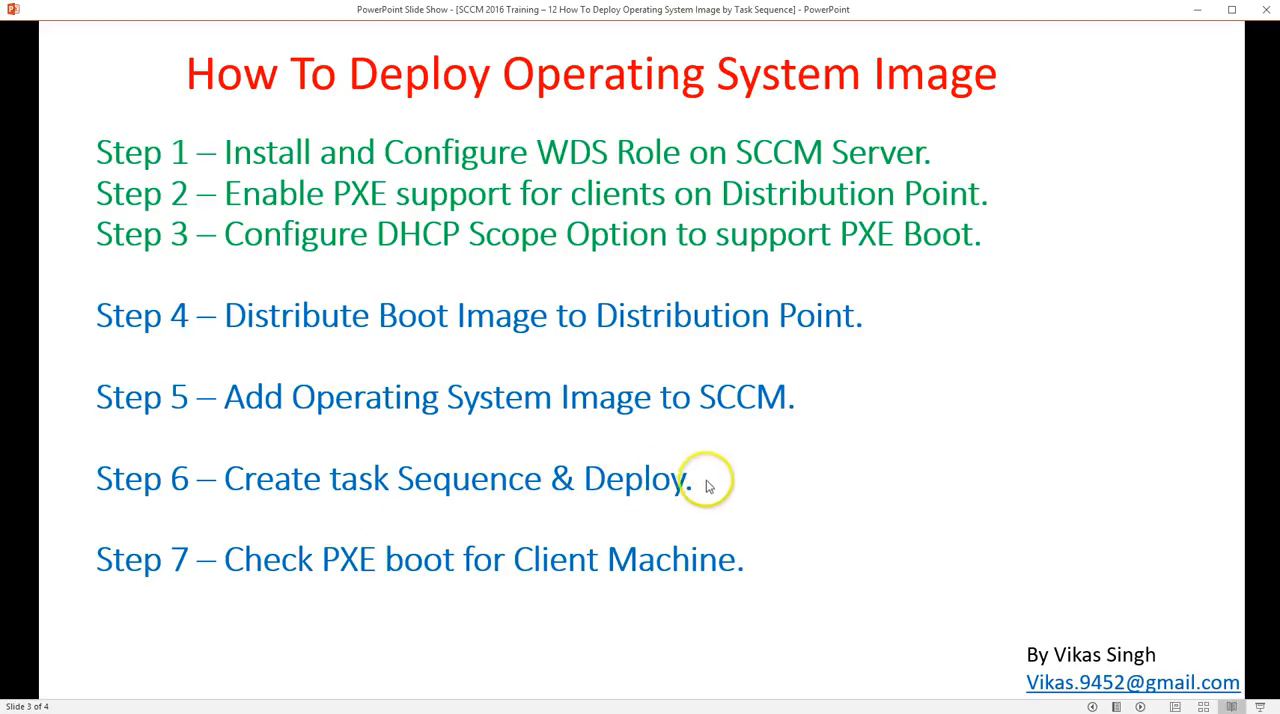
Step: Start a new task sequence in the Software Library's Task Sequences, using the Install an existing image package type
left_click(191, 712)
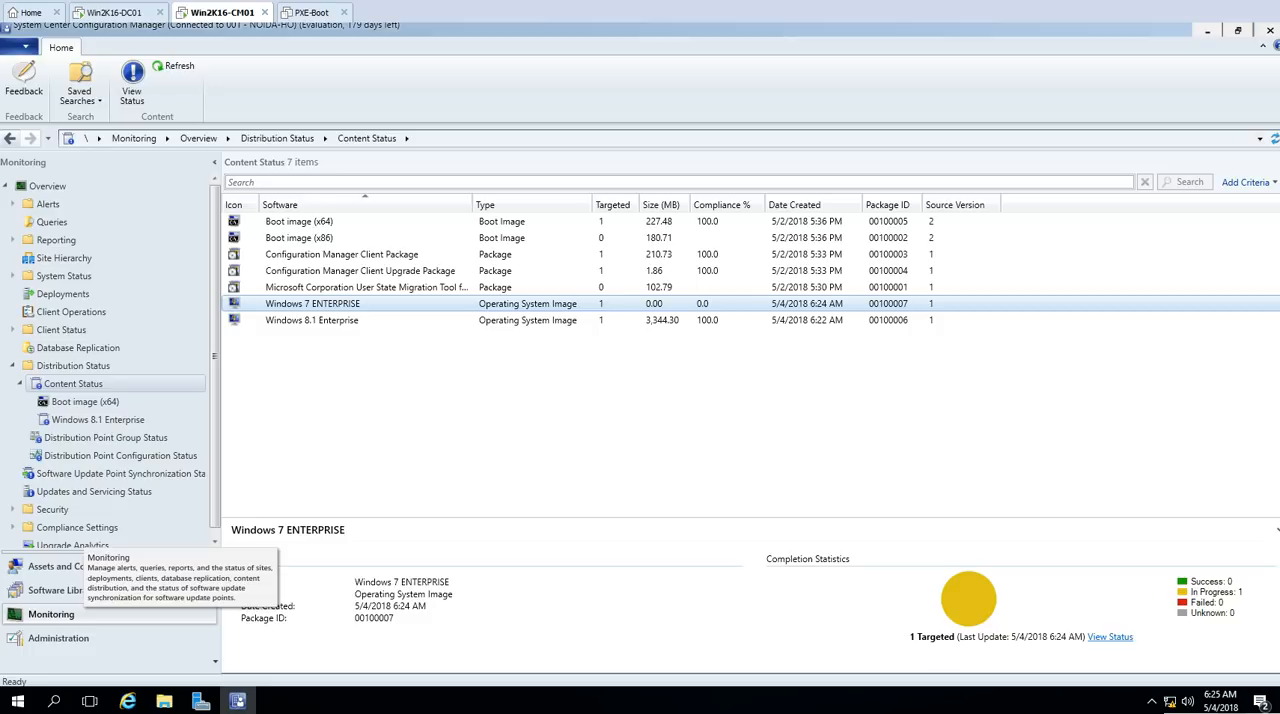
left_click(58, 638)
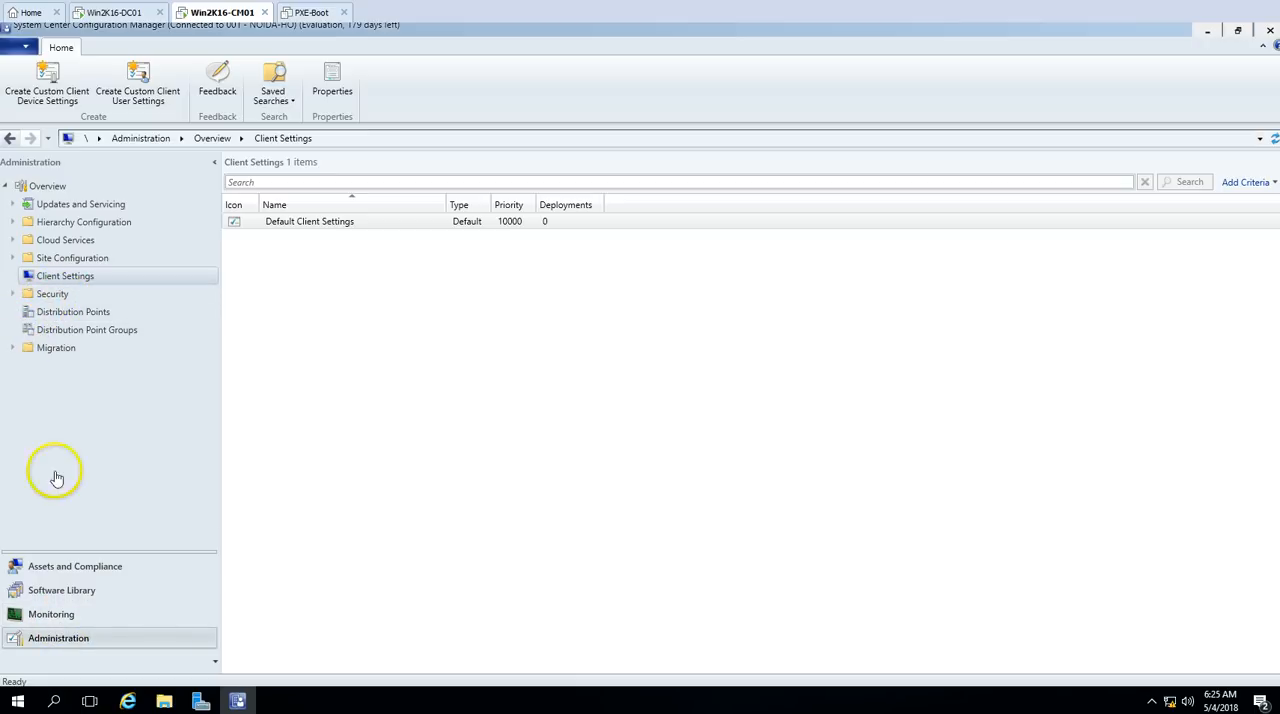
left_click(70, 590)
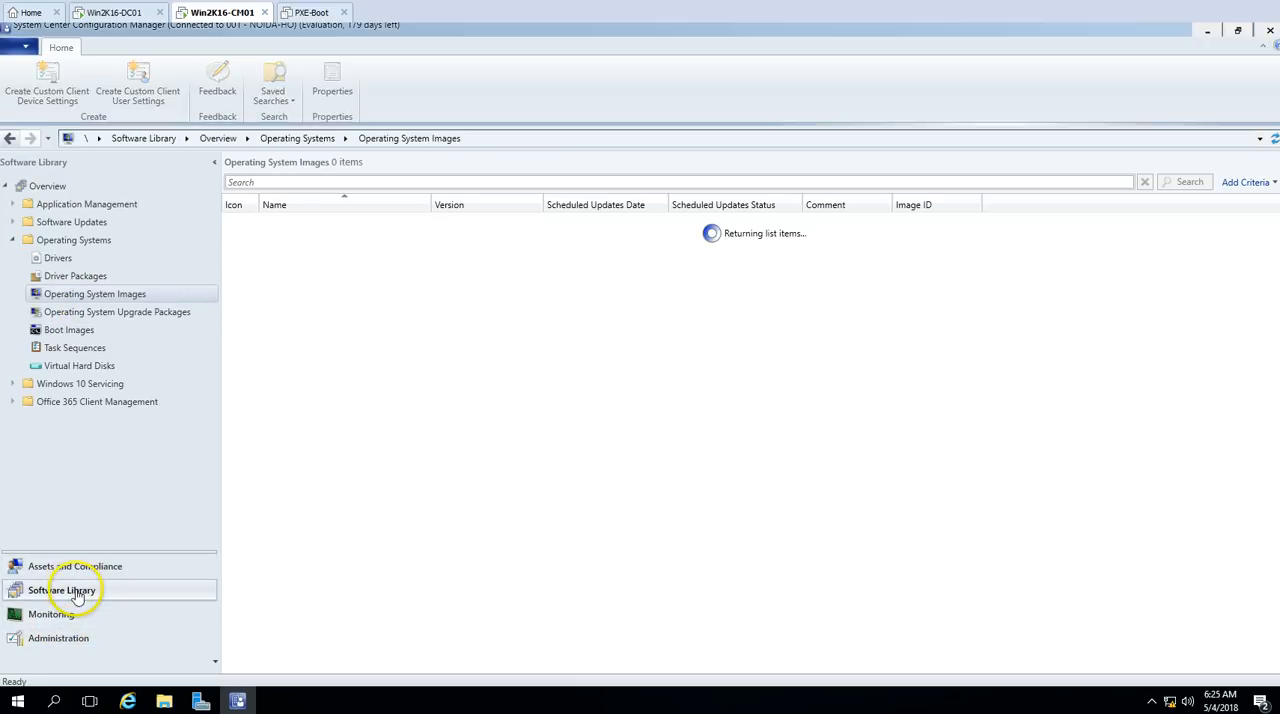
left_click(74, 348)
right_click(113, 356)
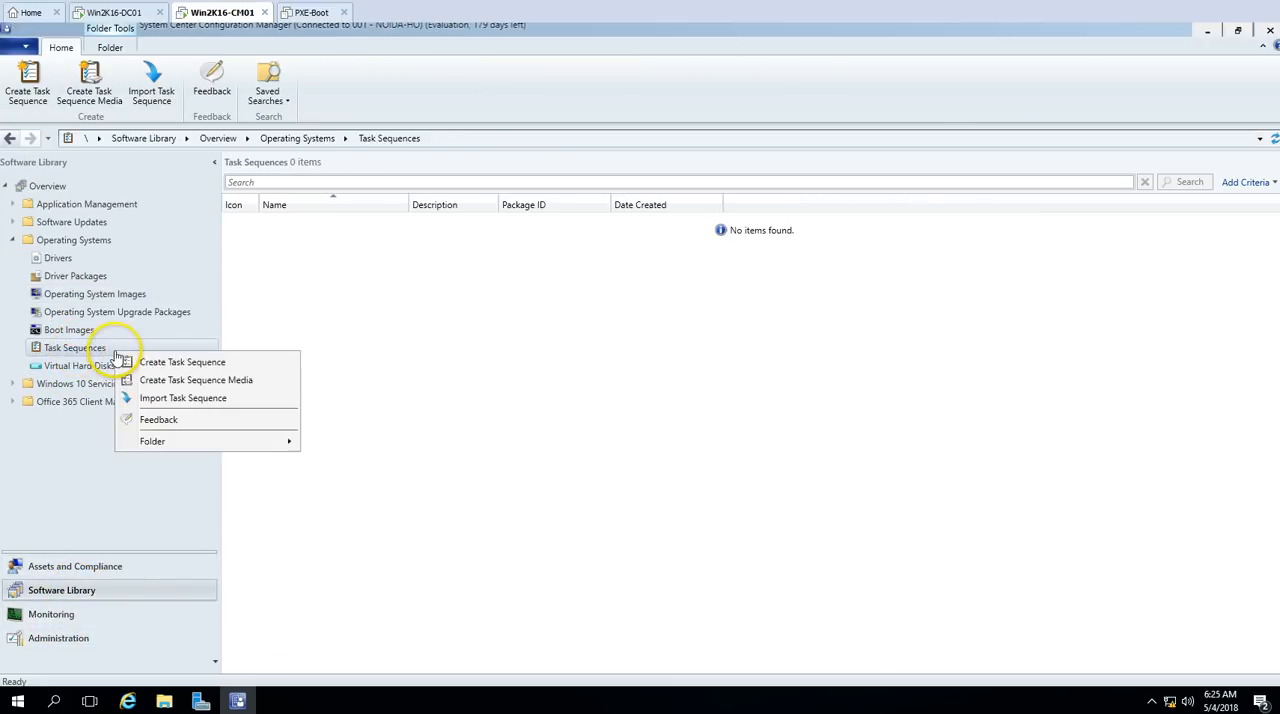
left_click(202, 364)
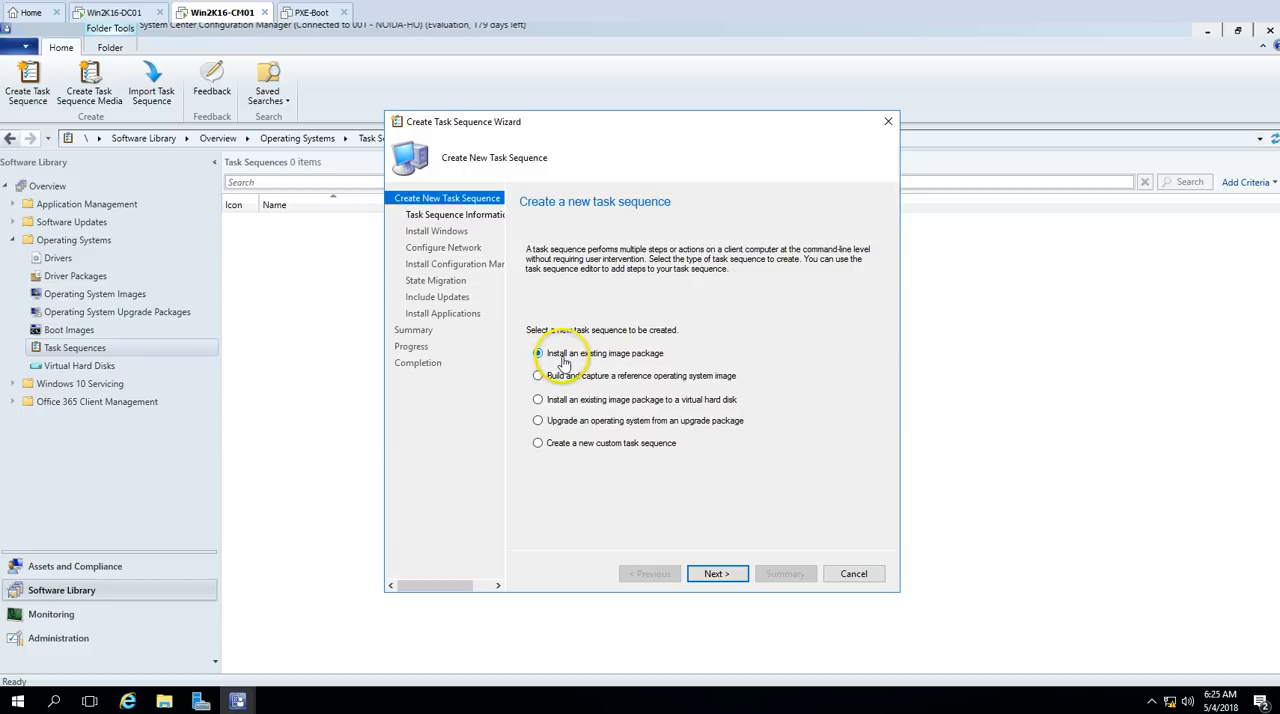
left_click(741, 574)
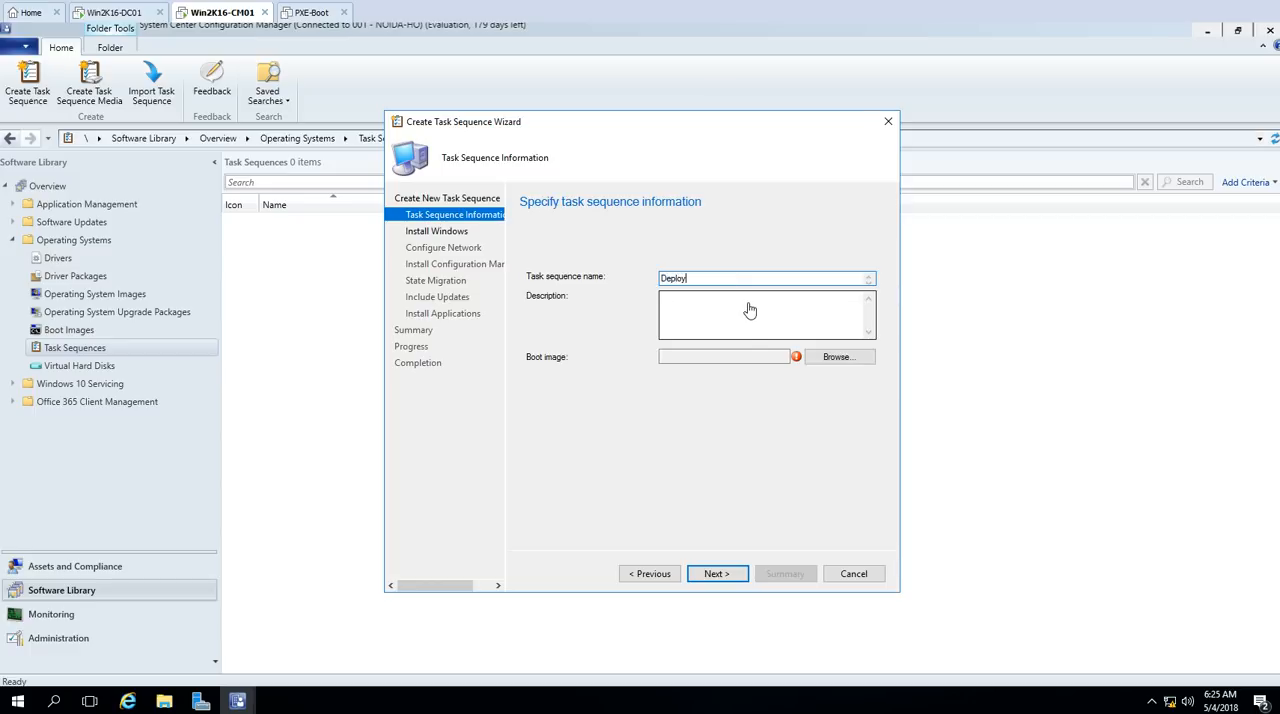
Step: Name the task sequence Deploy-OS and assign it the Boot image (x64) 10.0.10586.0 en-US
left_click(836, 357)
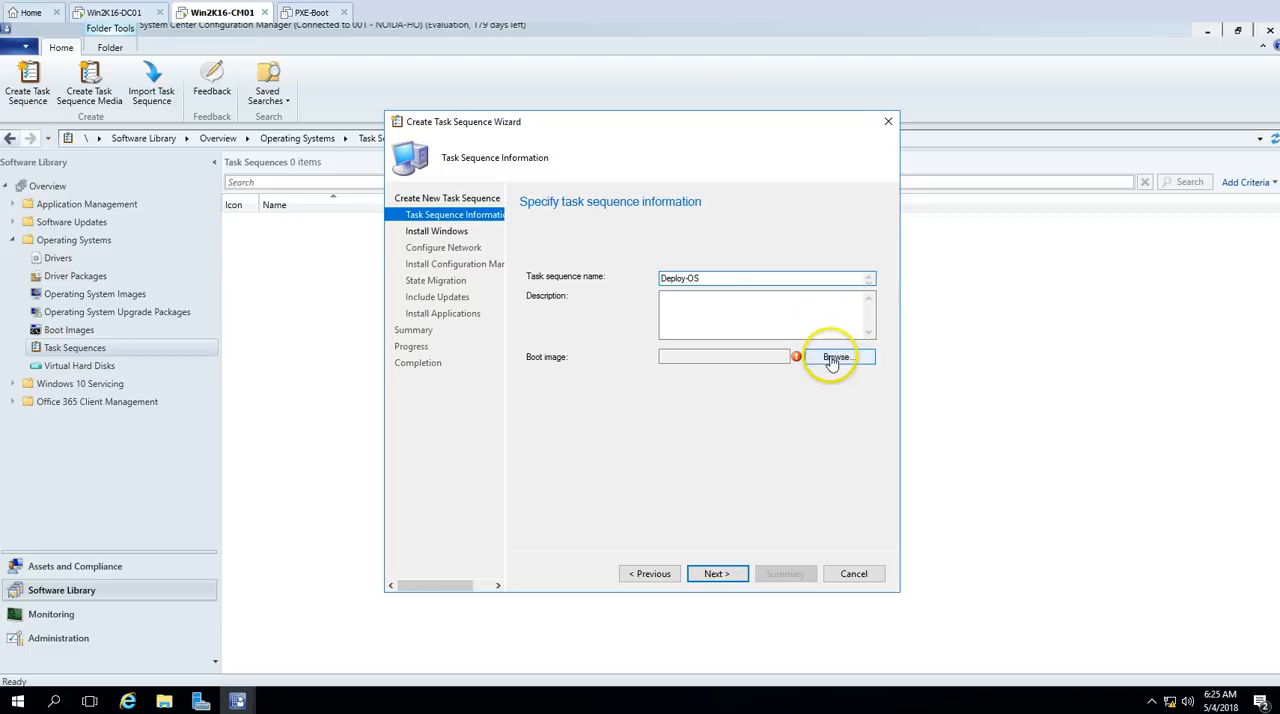
left_click(577, 244)
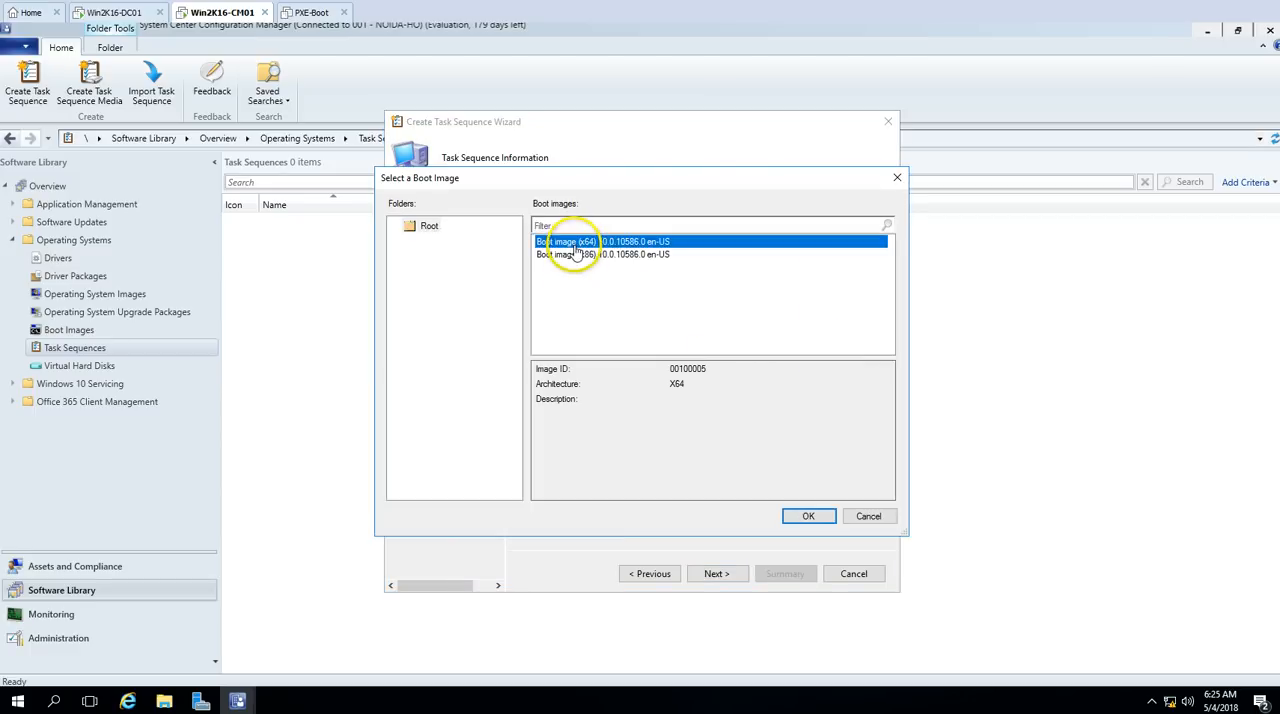
left_click(812, 518)
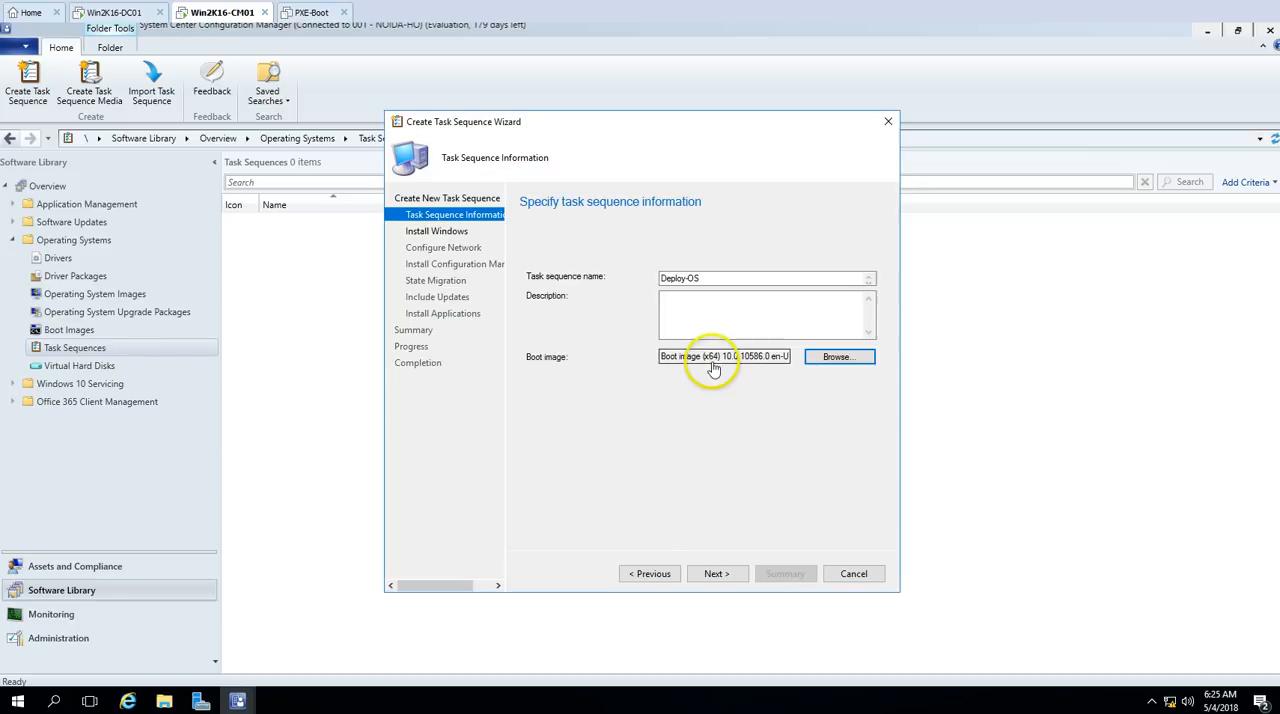
left_click(717, 574)
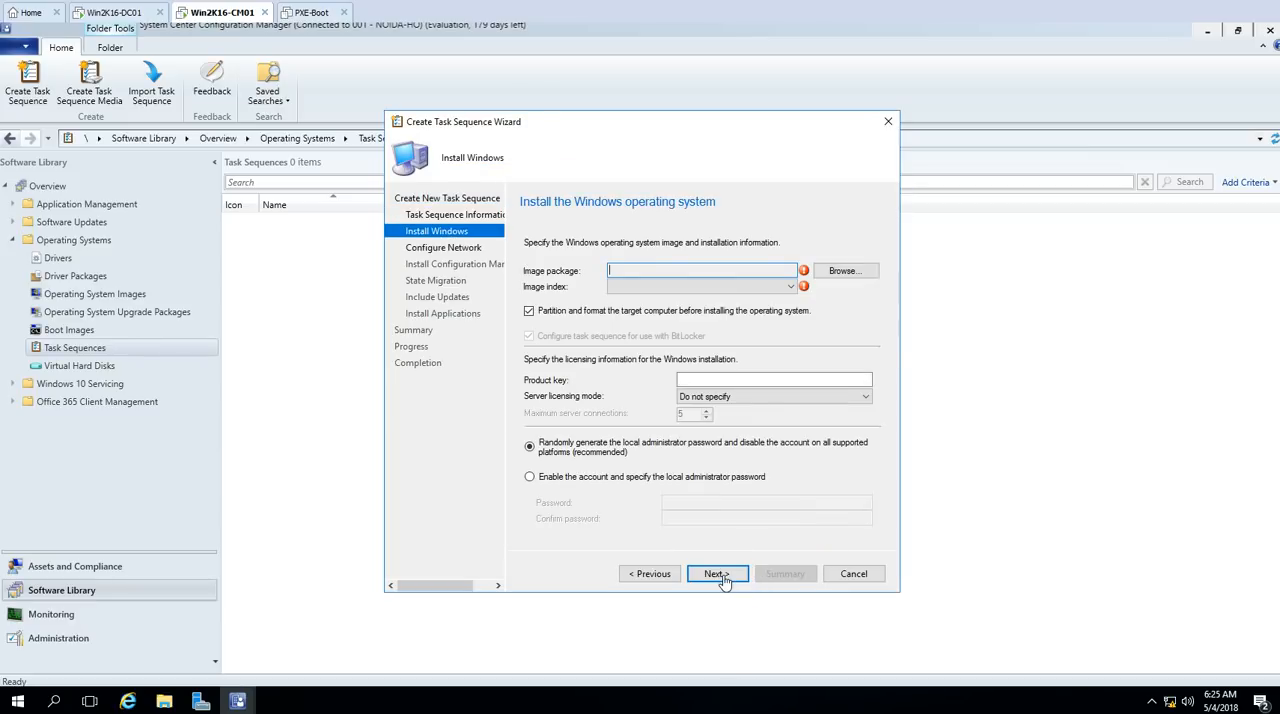
Step: Choose the Windows 8.1 Enterprise en-US image package and enable the local administrator account, entering and confirming its password
left_click(839, 272)
left_click(597, 255)
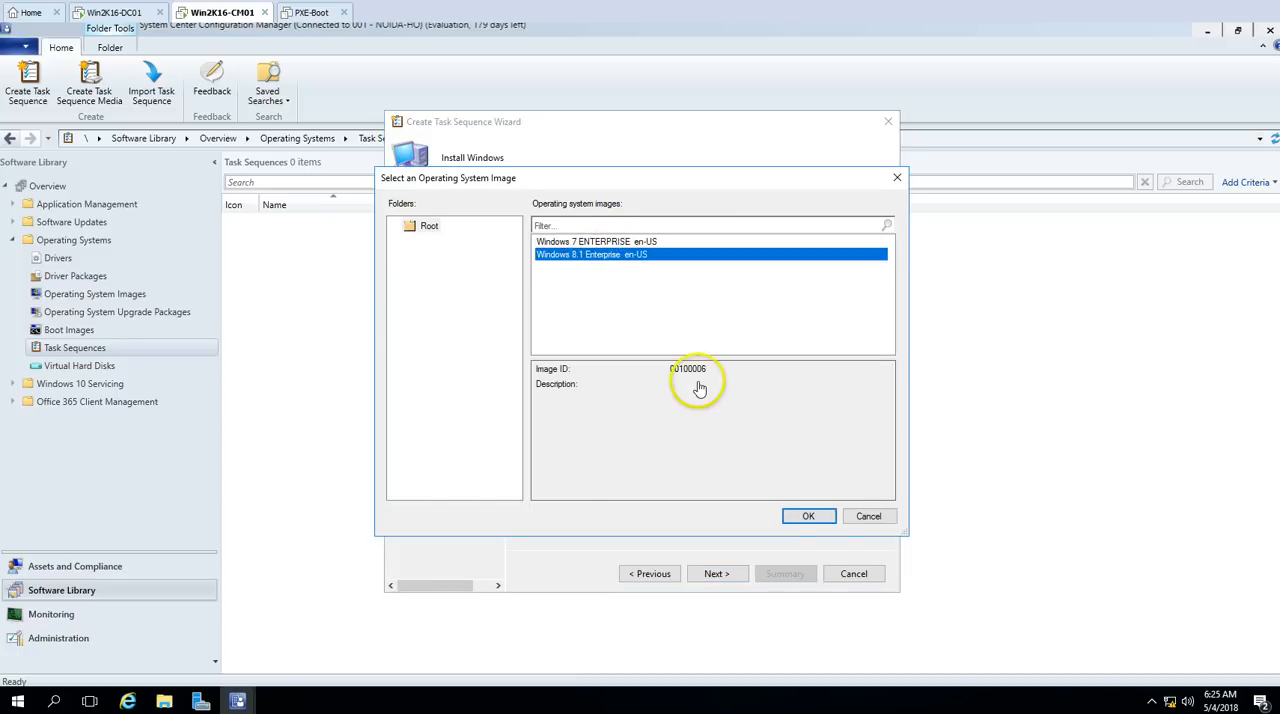
left_click(813, 519)
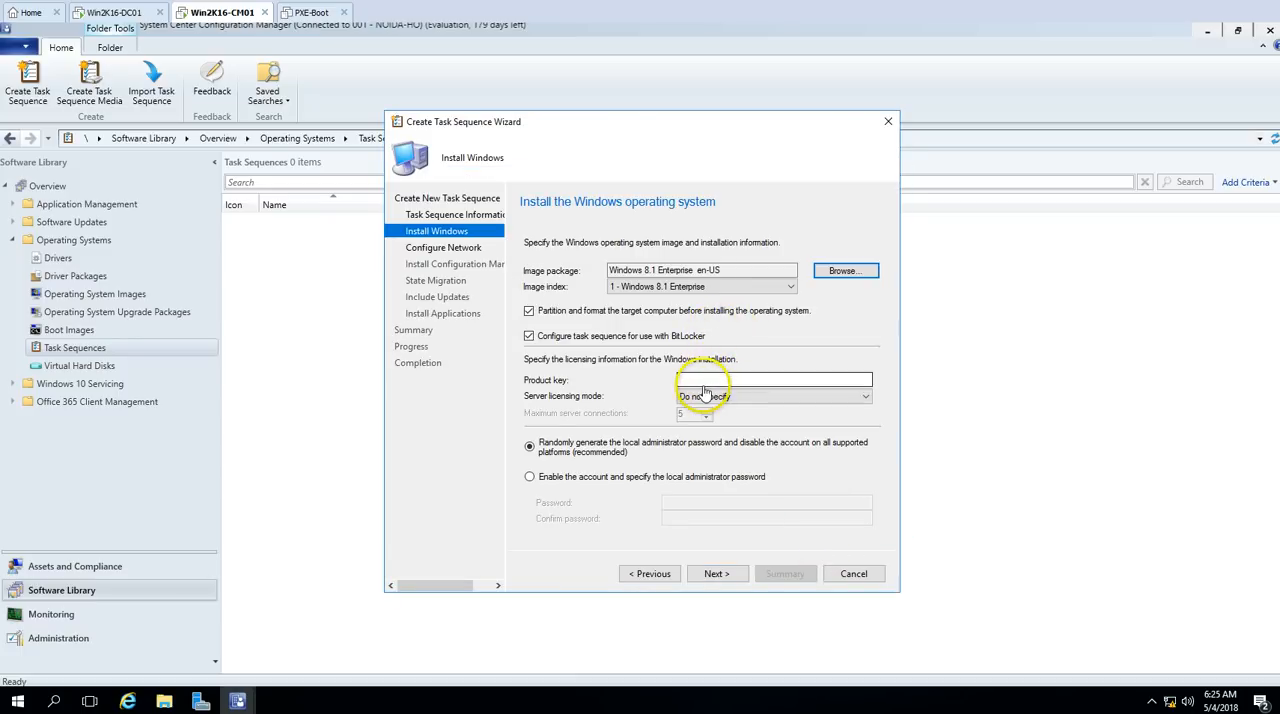
left_click(533, 479)
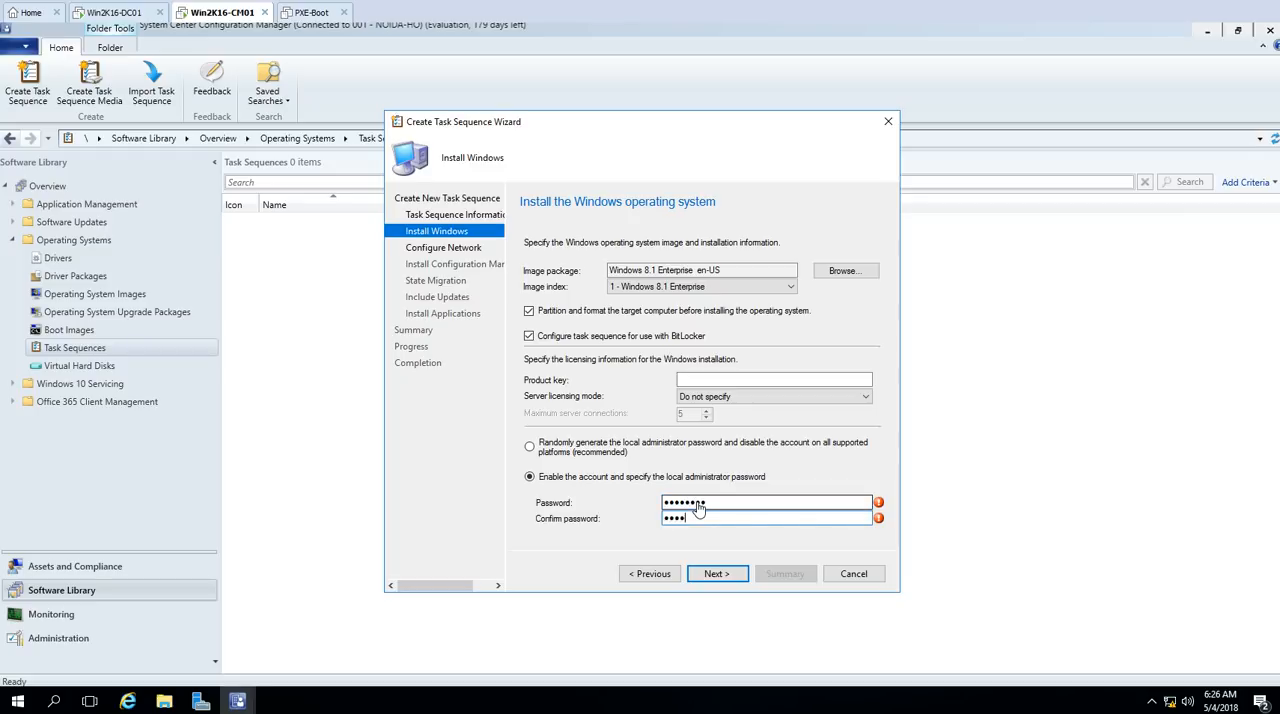
type("••••••••")
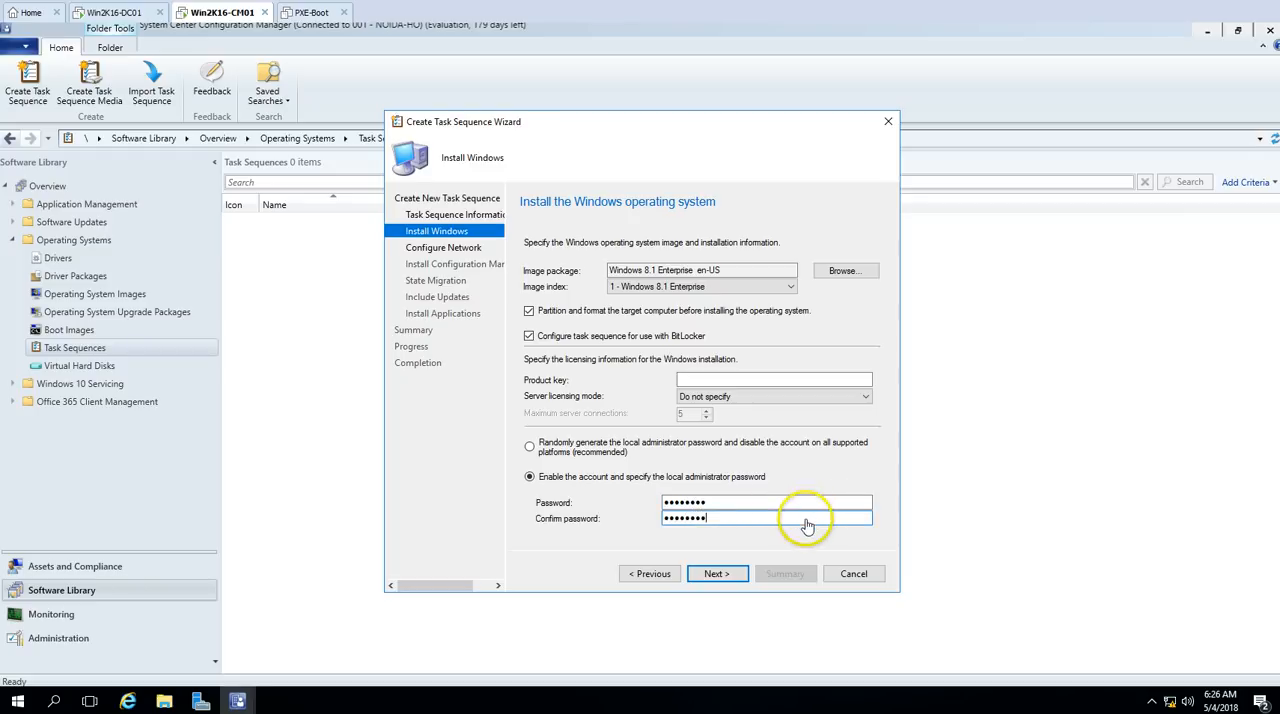
Step: Keep image index 1 - Windows 8.1 Enterprise and turn off configuring the task sequence for use with BitLocker
left_click(745, 287)
left_click(700, 299)
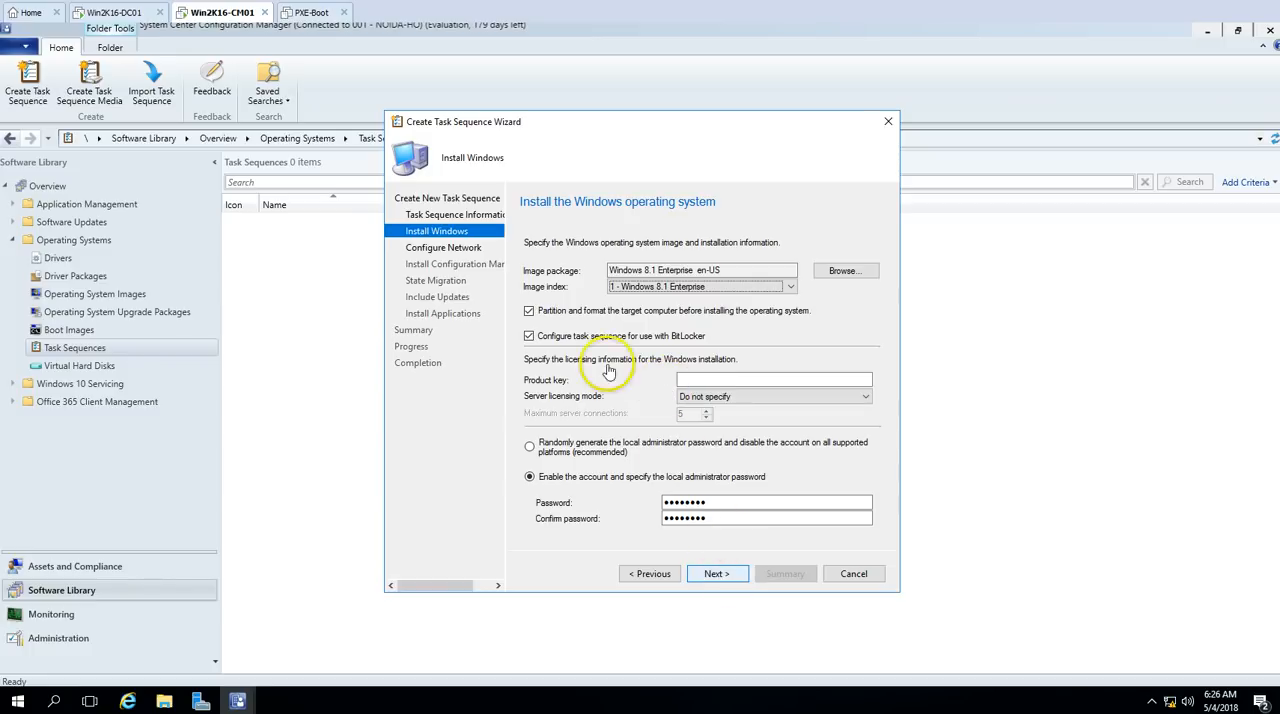
left_click(540, 337)
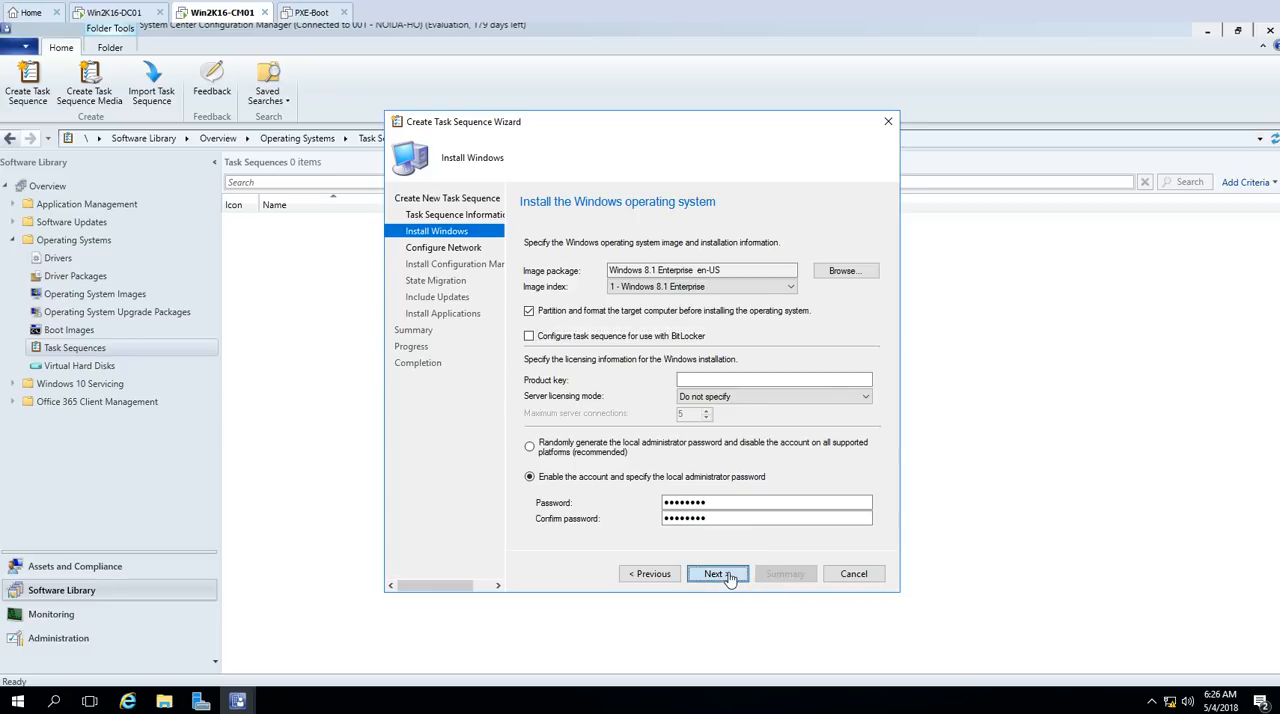
left_click(718, 574)
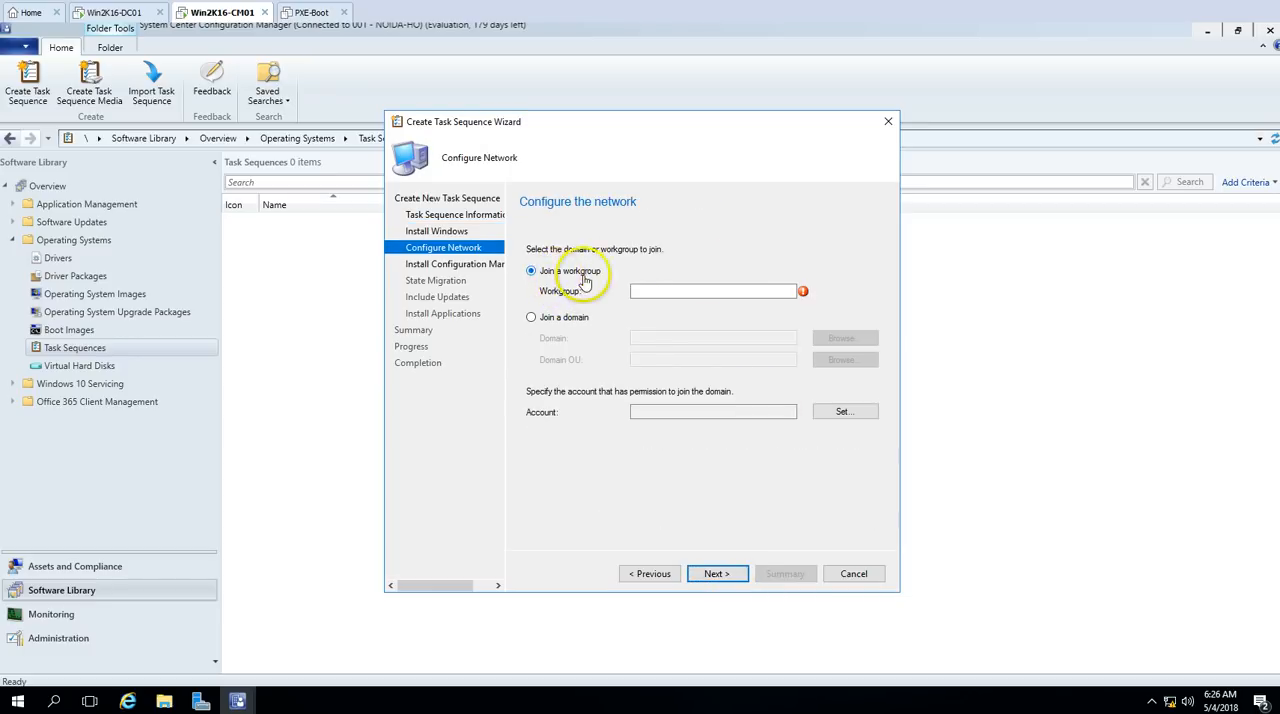
Step: Set the task sequence to join the domain VICTORINFOSOL.COM, using the Workstations OU under NOIDA
left_click(558, 318)
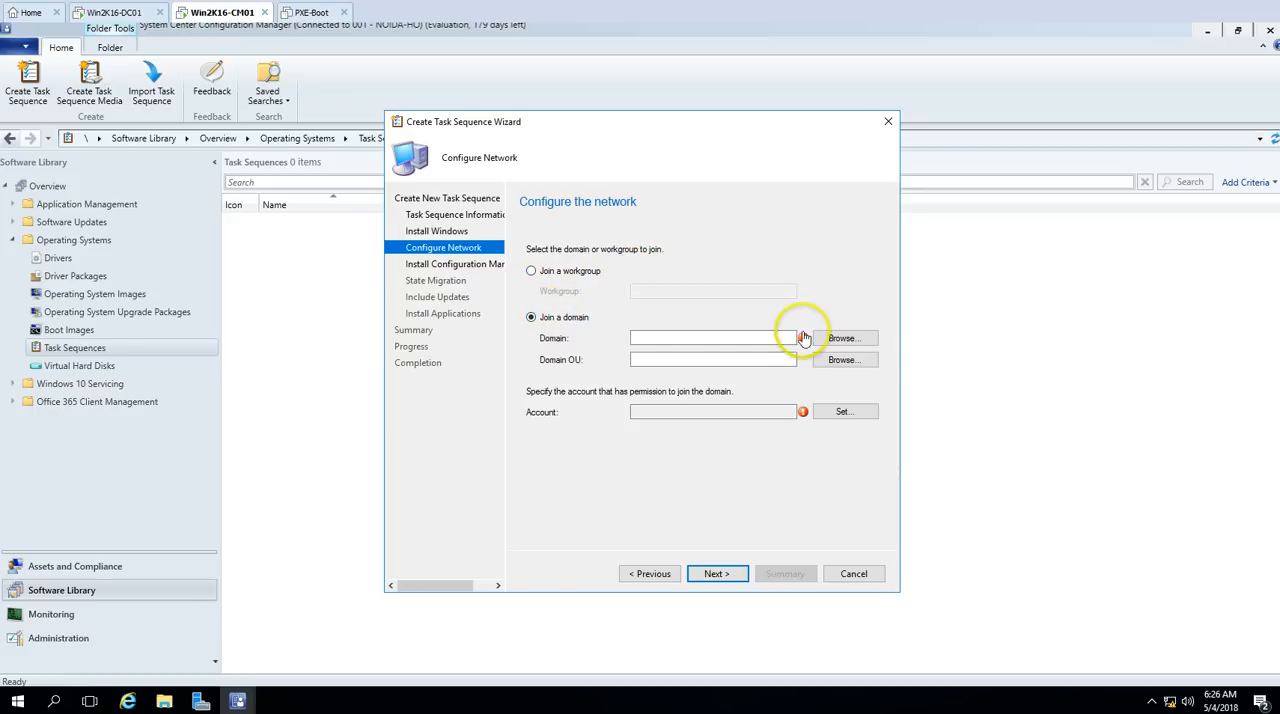
left_click(842, 338)
left_click(615, 308)
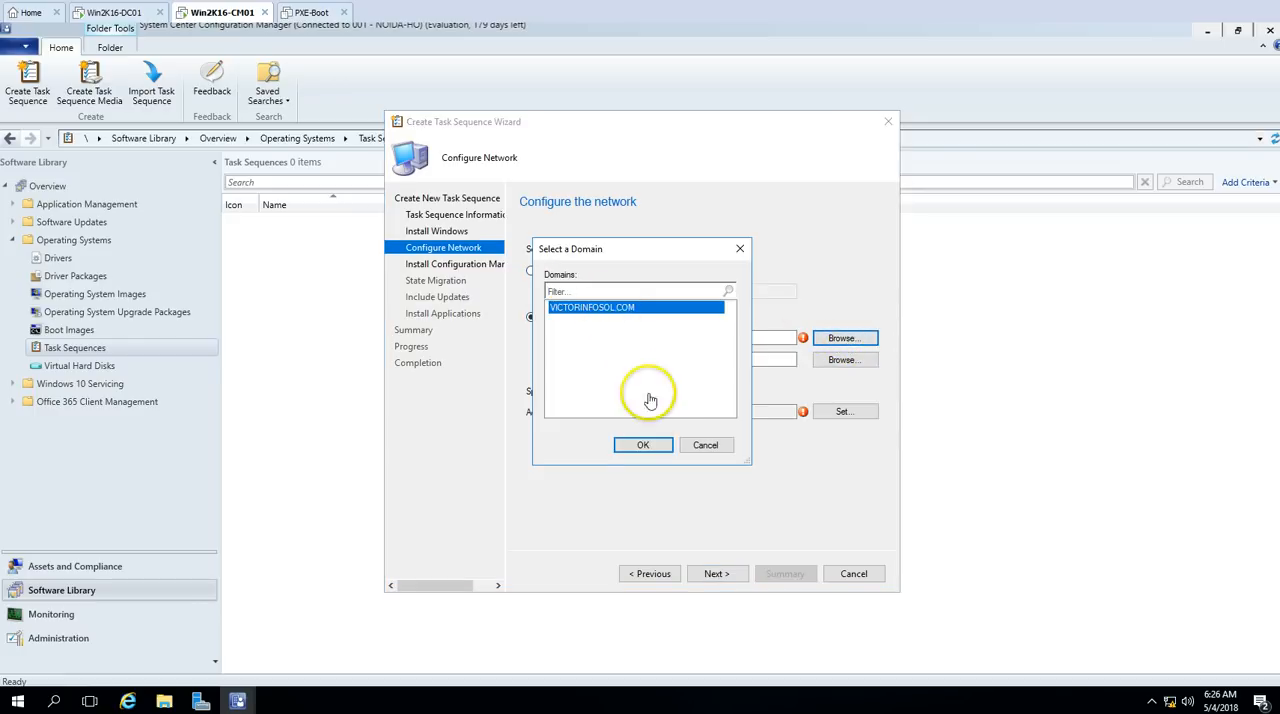
left_click(643, 445)
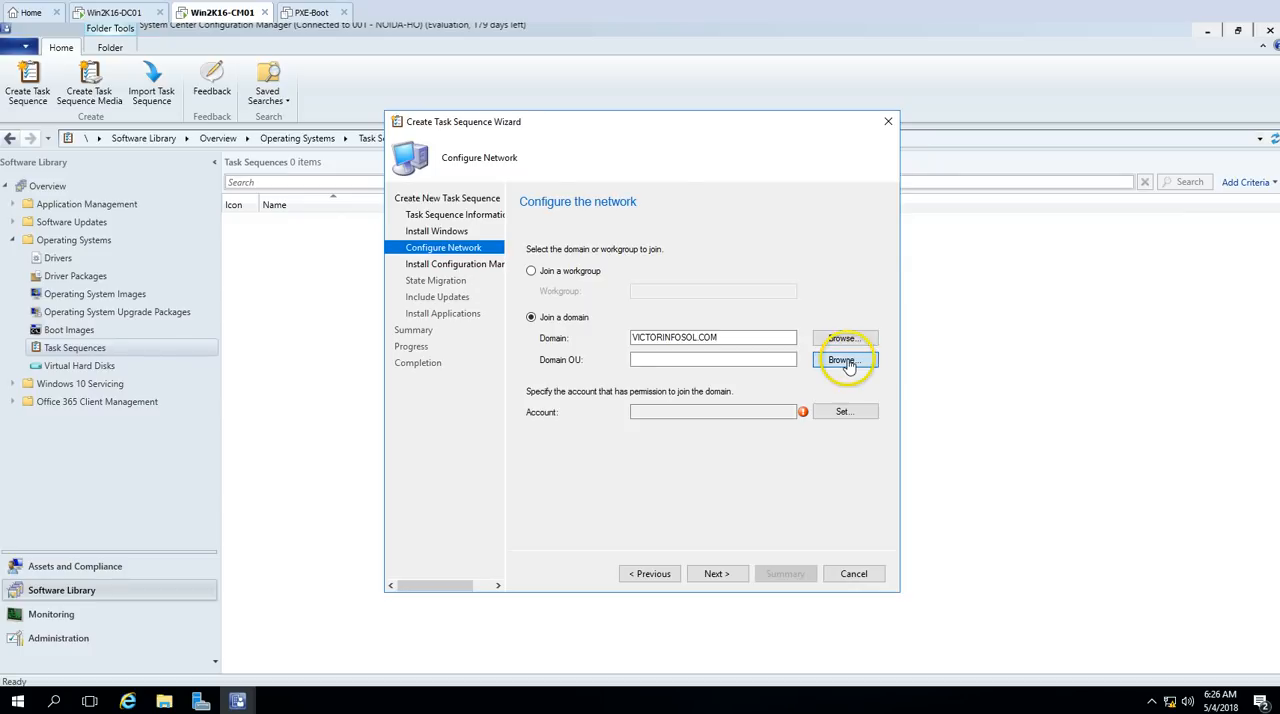
left_click(845, 361)
double_click(511, 297)
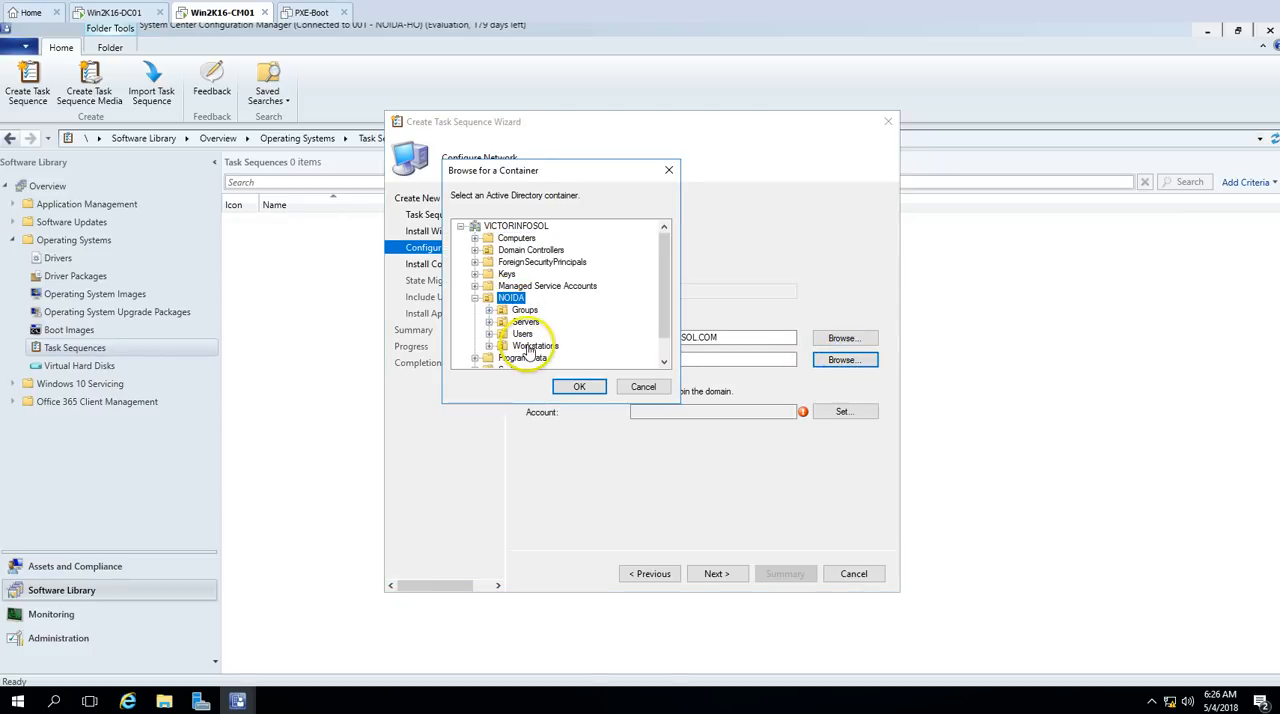
left_click(580, 388)
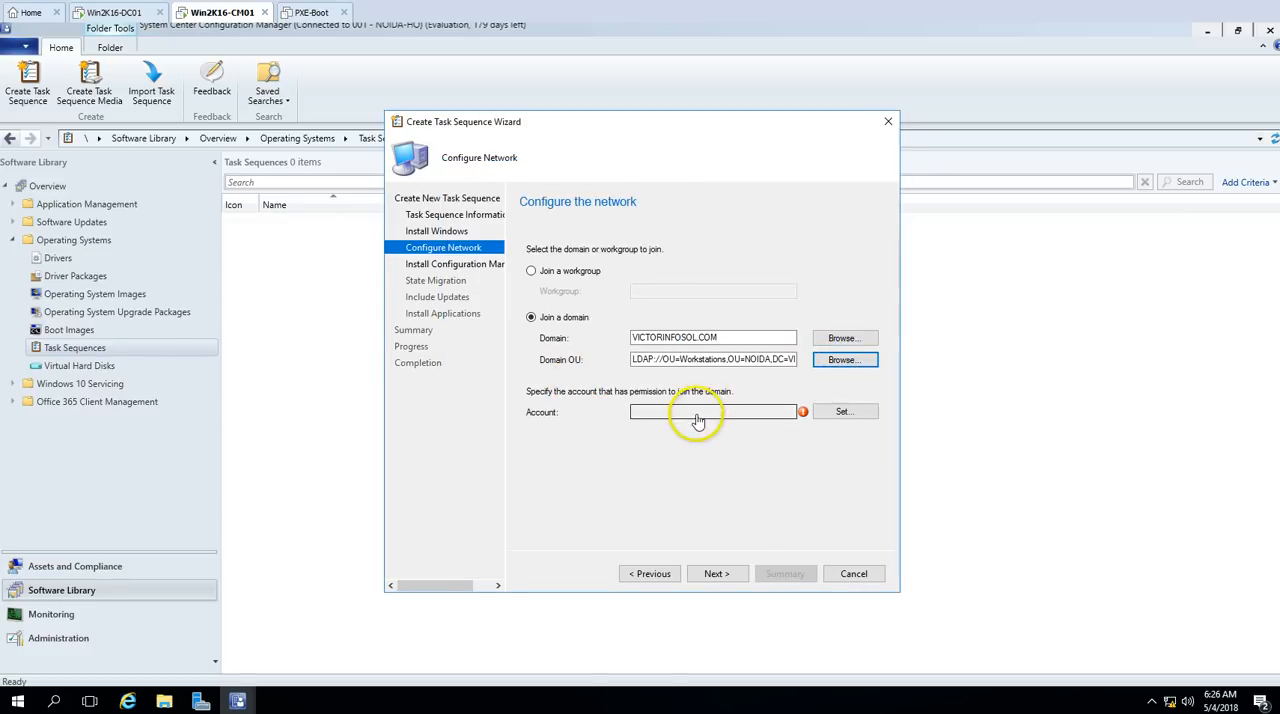
Step: Set VICTORINFOSOL\Administrator as the domain-join account, entering and confirming the account password
left_click(843, 411)
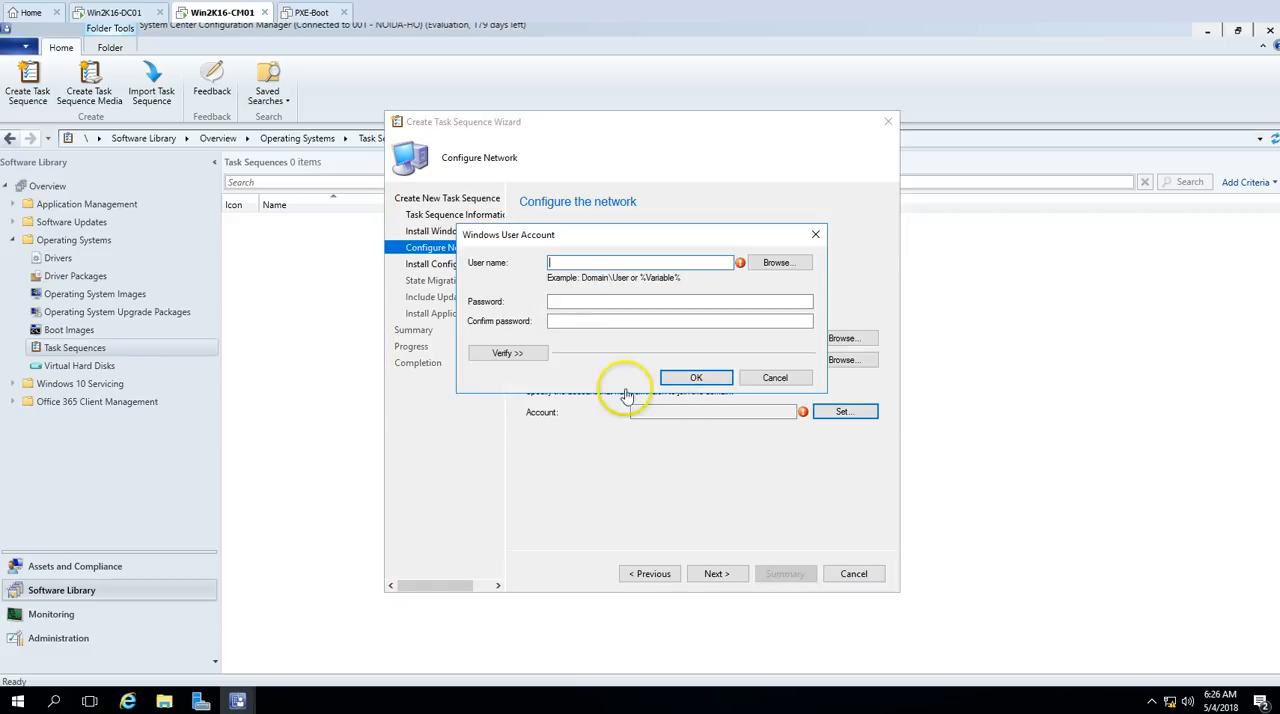
left_click(507, 353)
left_click(587, 265)
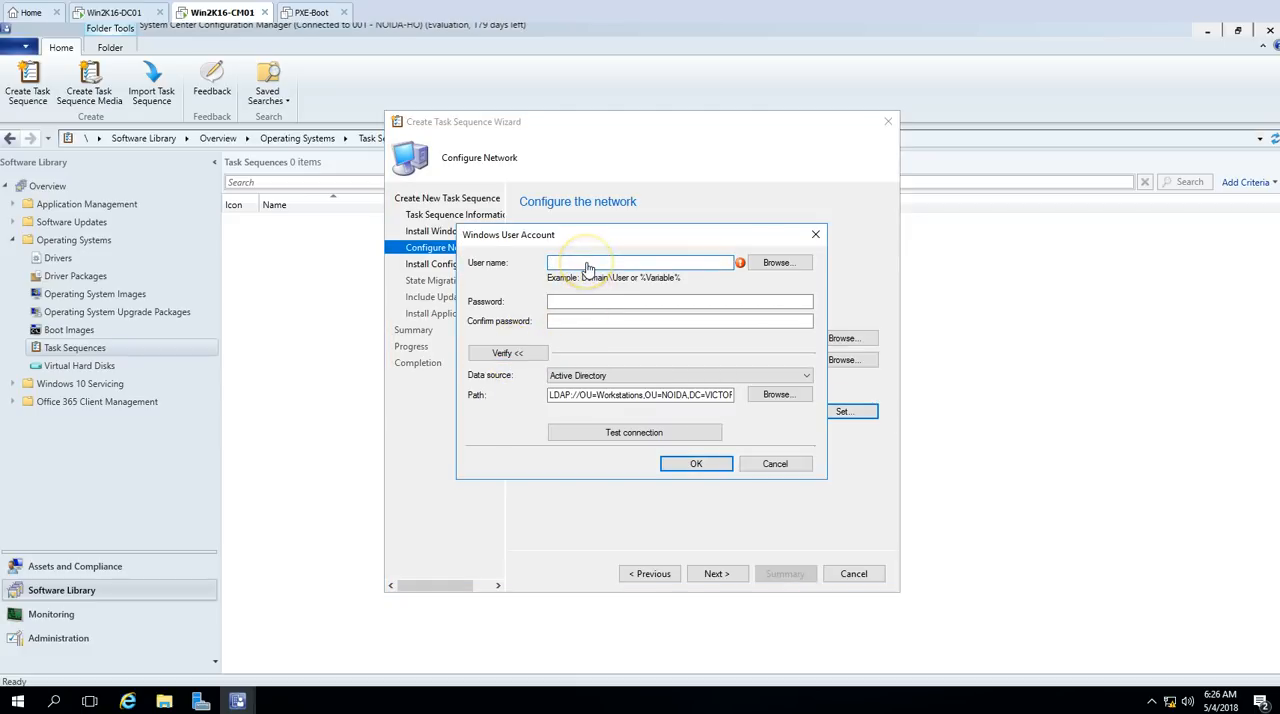
left_click(777, 262)
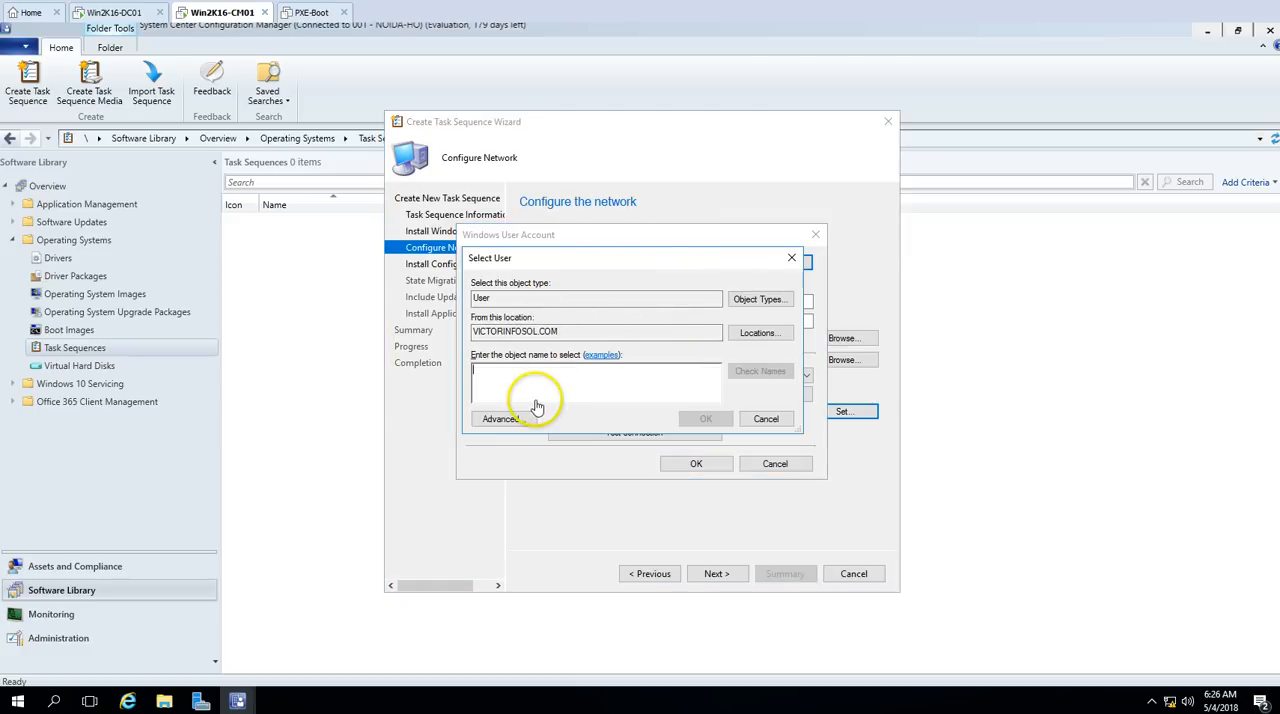
type("Administrator")
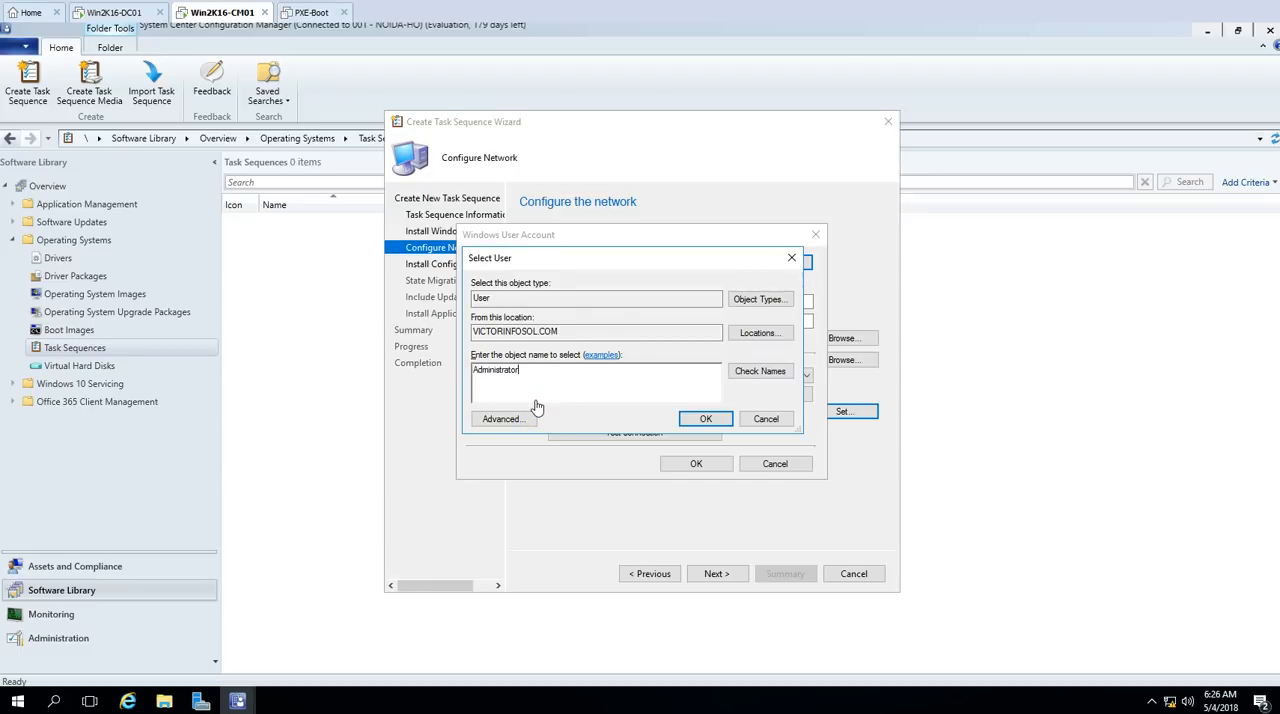
key("Return")
left_click(585, 304)
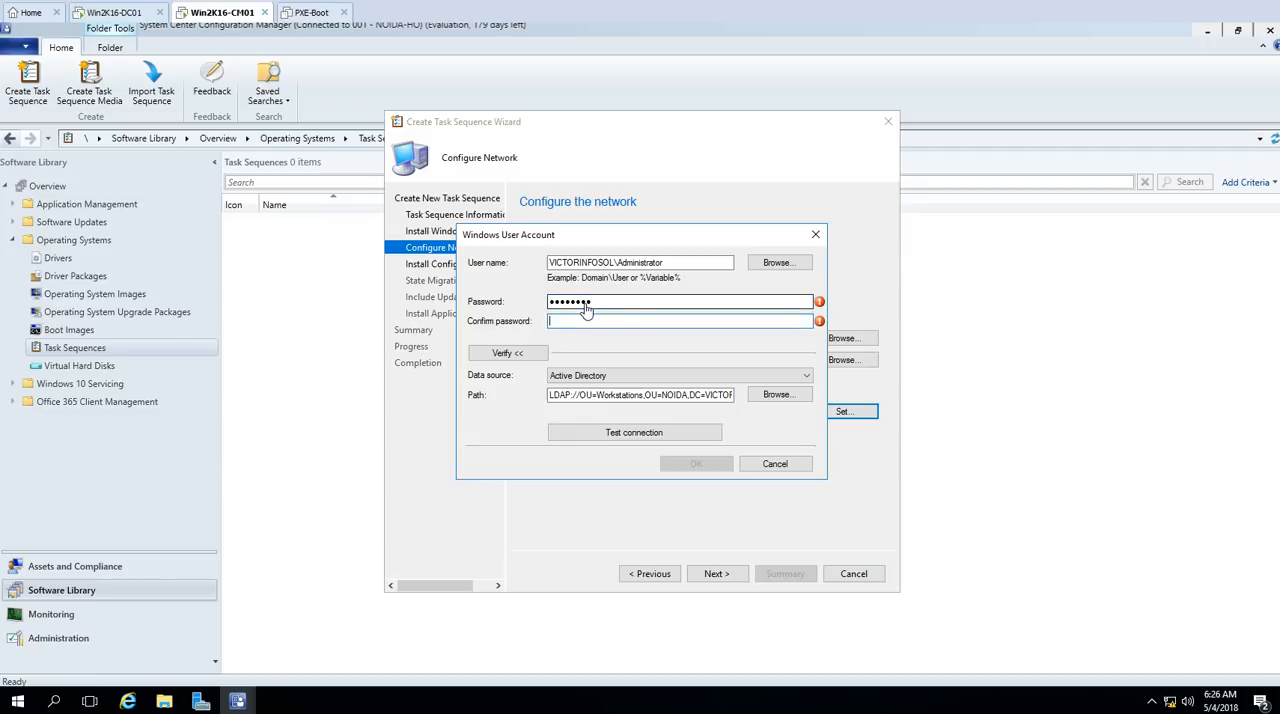
type("***")
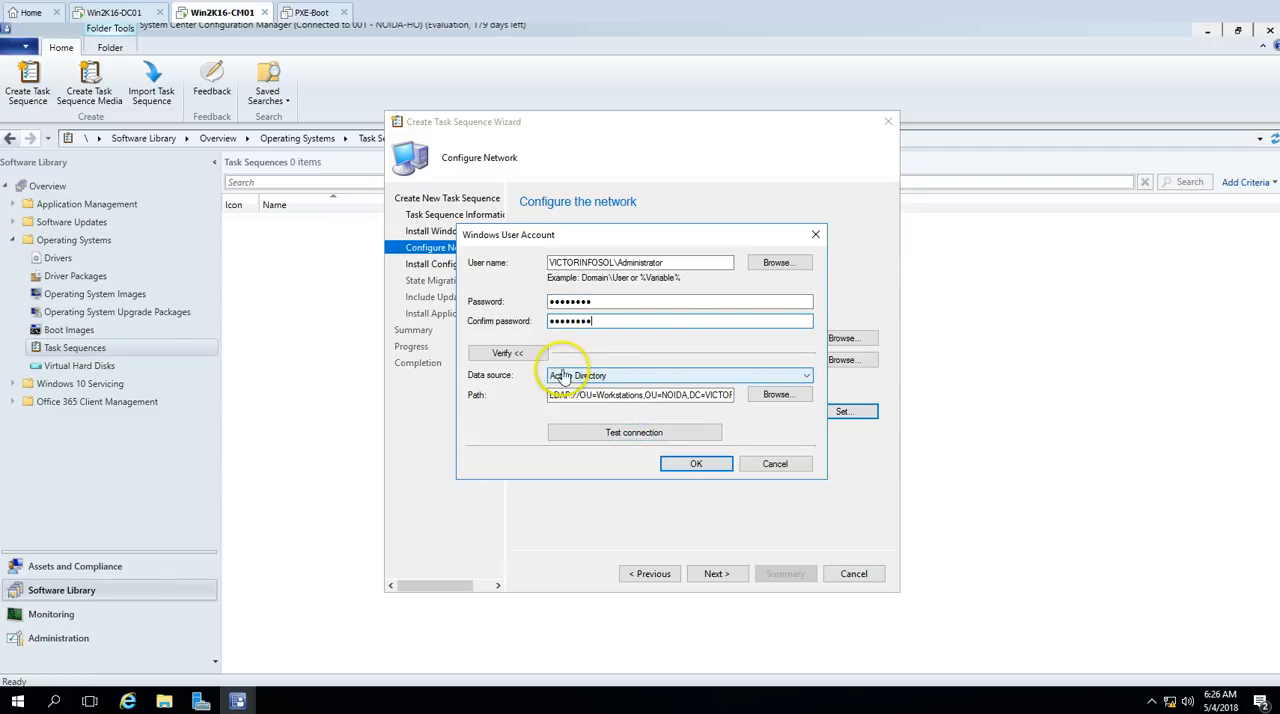
Step: Test the domain-join account's connection to Active Directory and accept the account and network settings
left_click(620, 432)
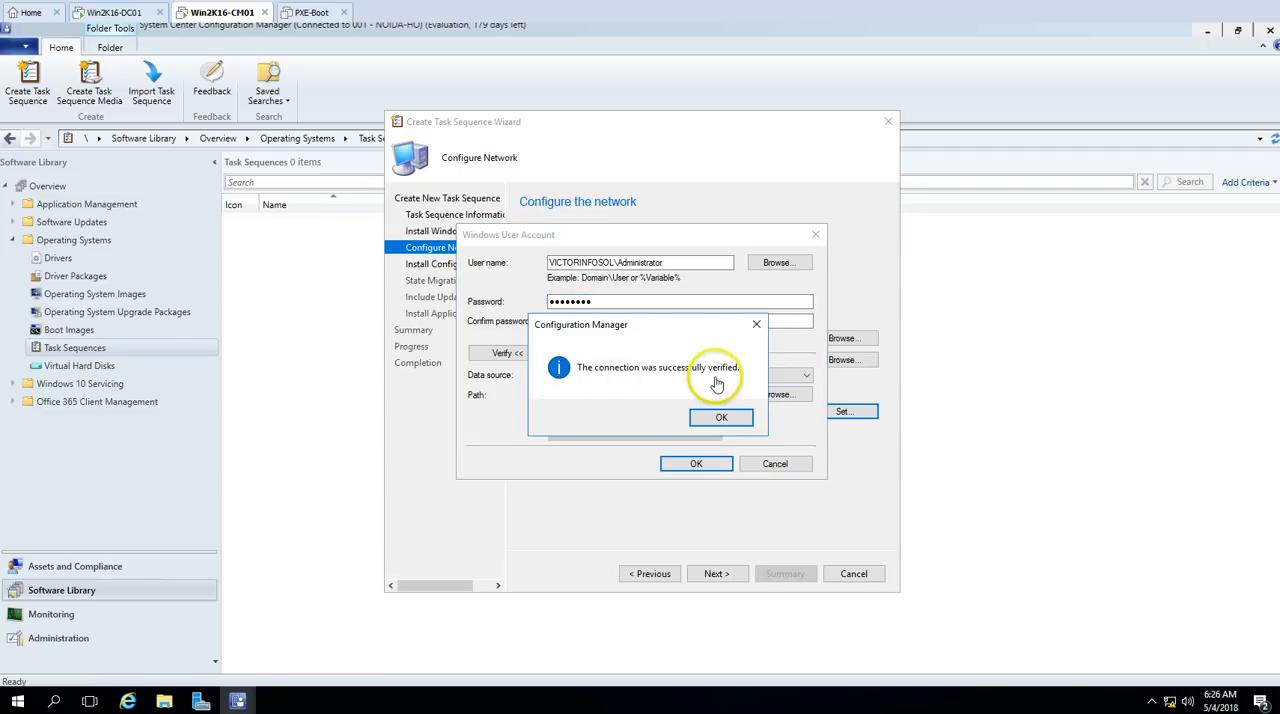
left_click(722, 420)
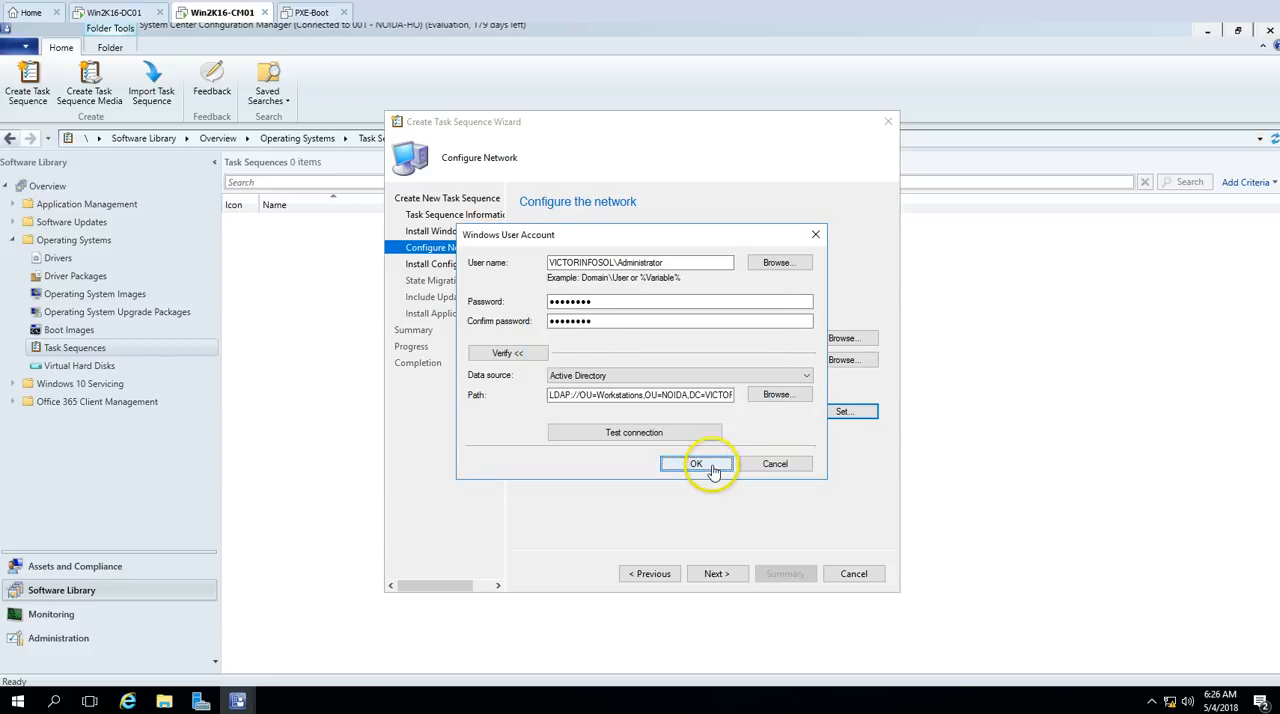
left_click(697, 465)
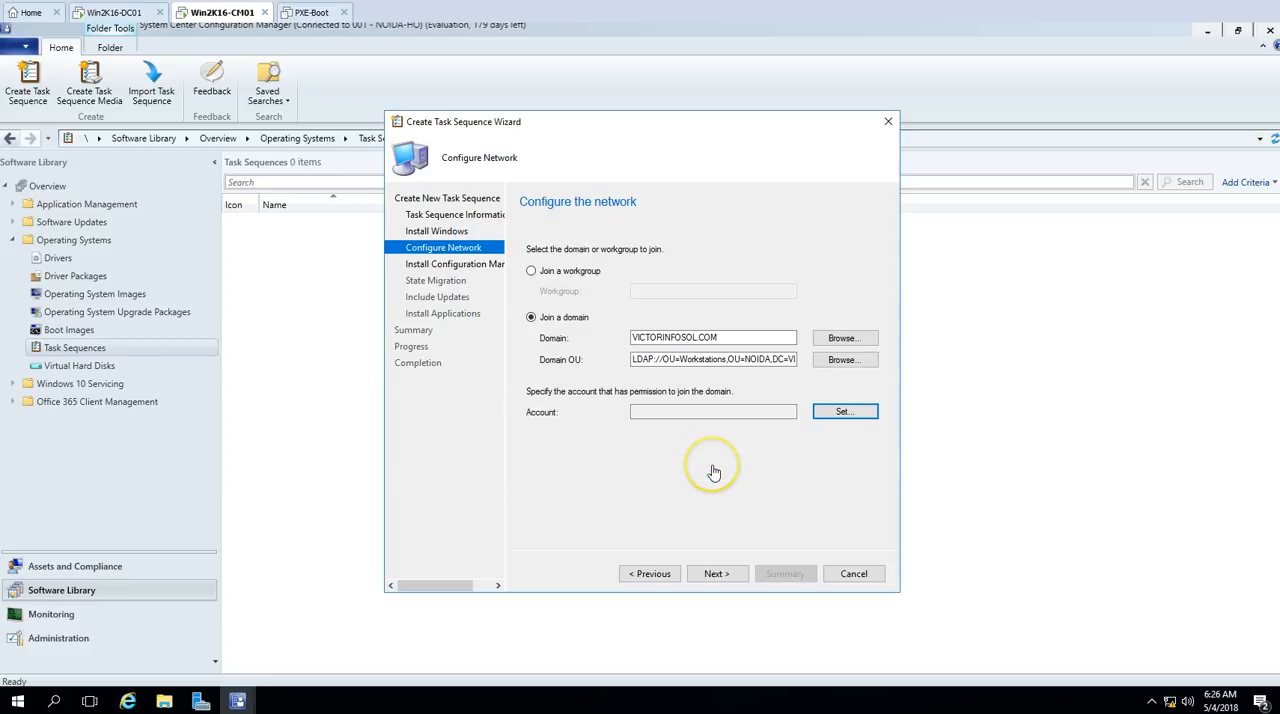
left_click(716, 573)
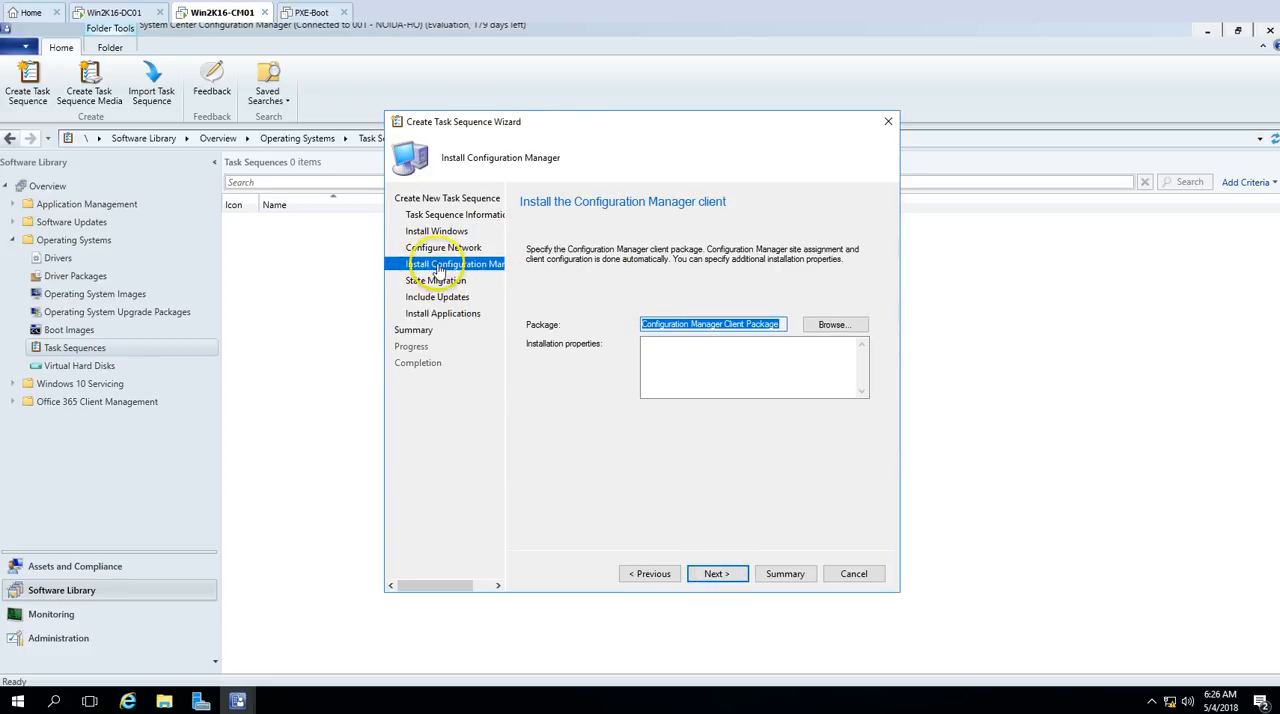
Step: Keep the Configuration Manager Client Package and turn off capturing user settings and files, network settings and Microsoft Windows settings
left_click(738, 569)
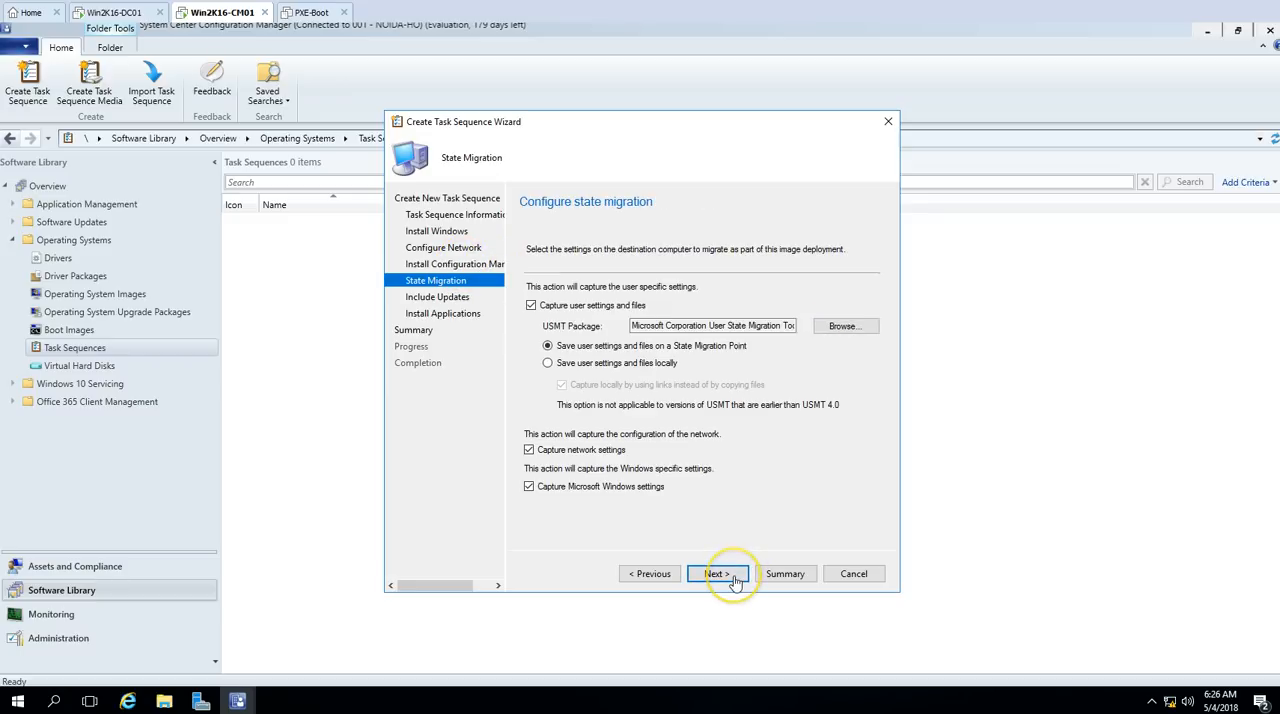
left_click(531, 306)
left_click(530, 450)
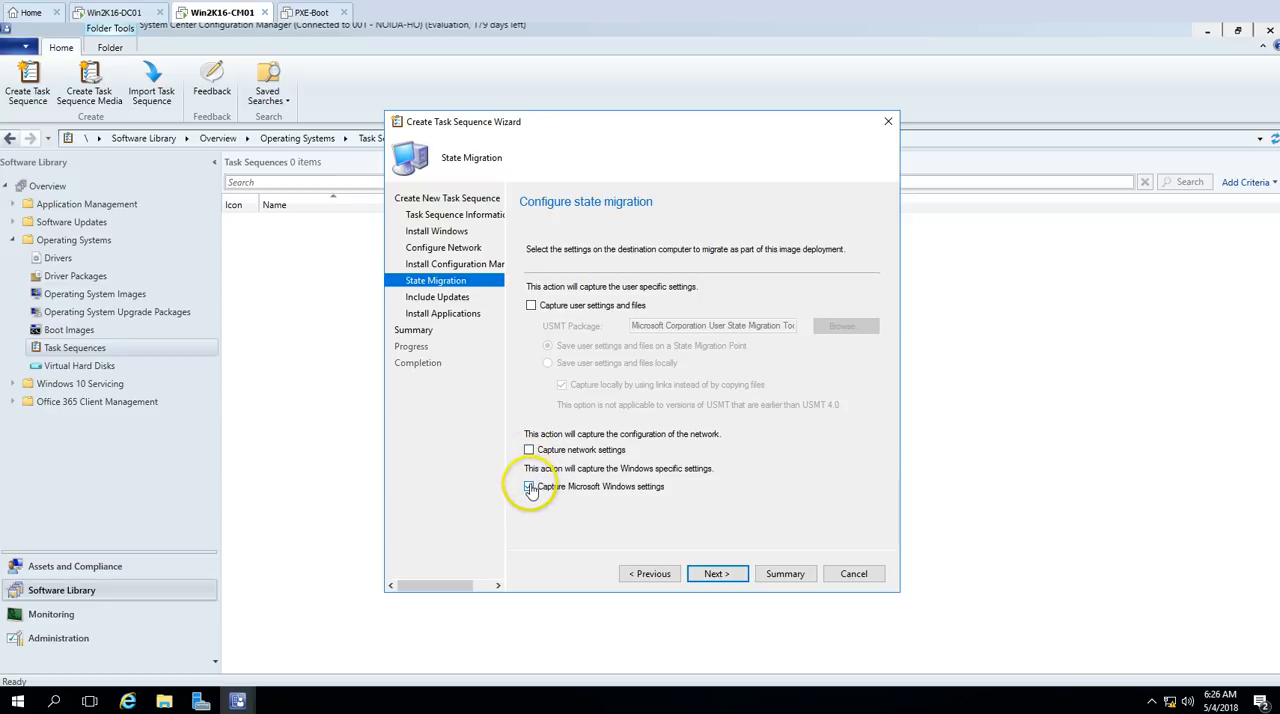
left_click(530, 487)
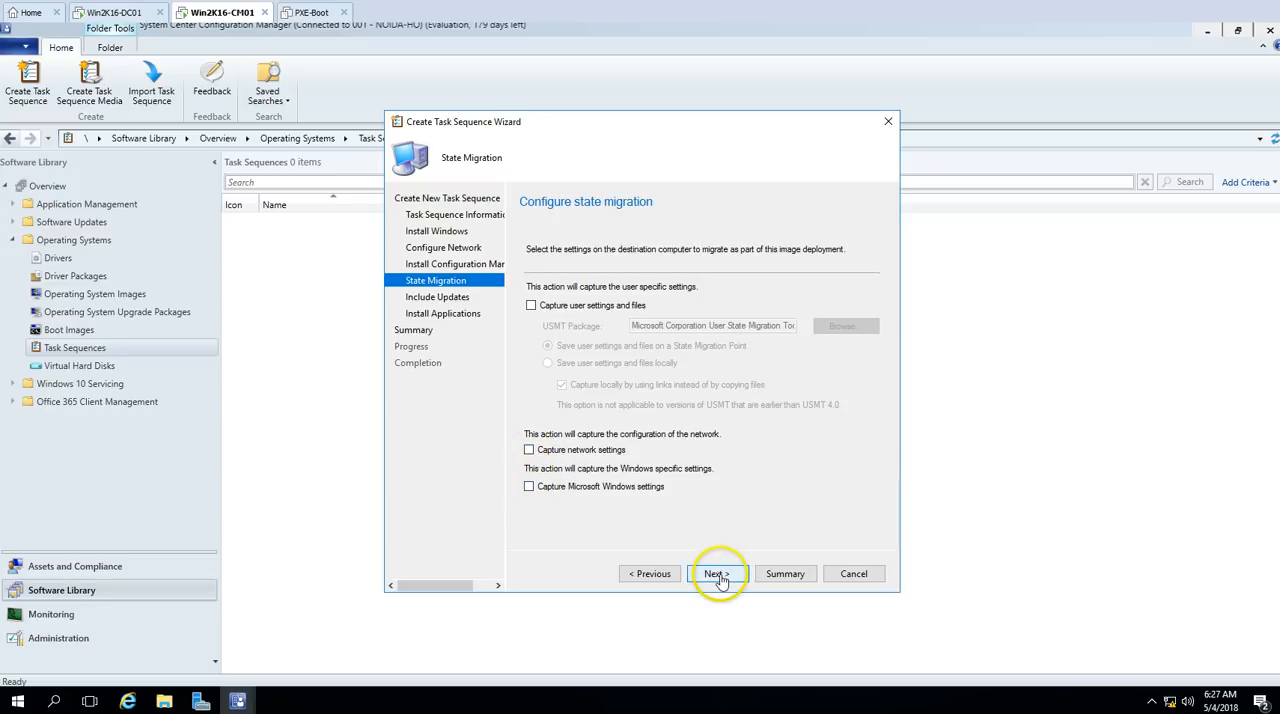
left_click(718, 575)
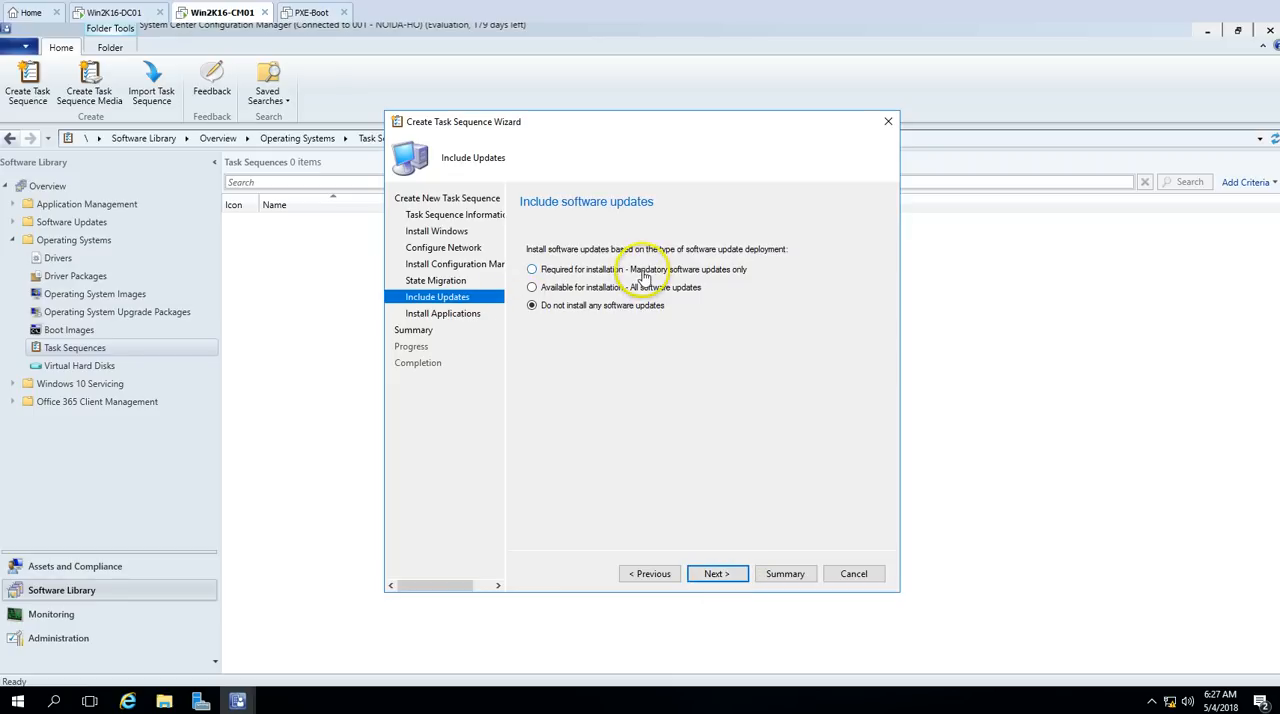
Step: Create the Deploy-OS task sequence without software updates or applications, and review its settings in the summary and completion details
left_click(730, 580)
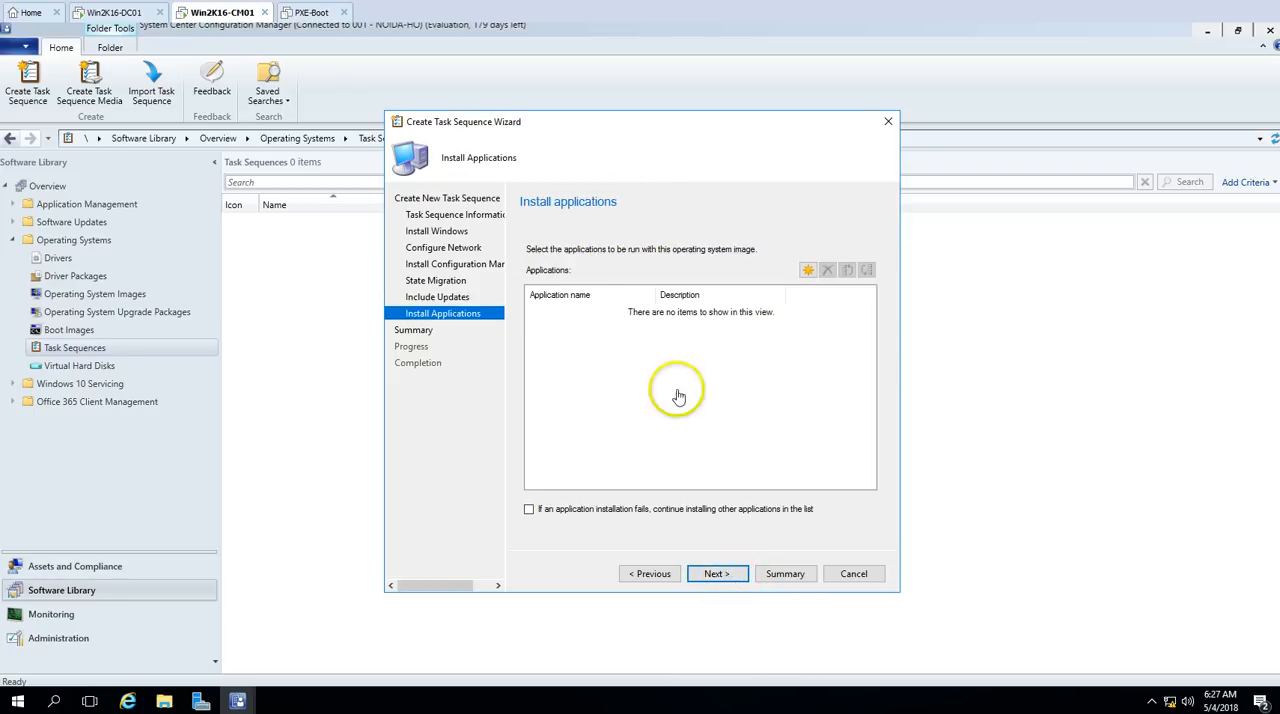
left_click(717, 576)
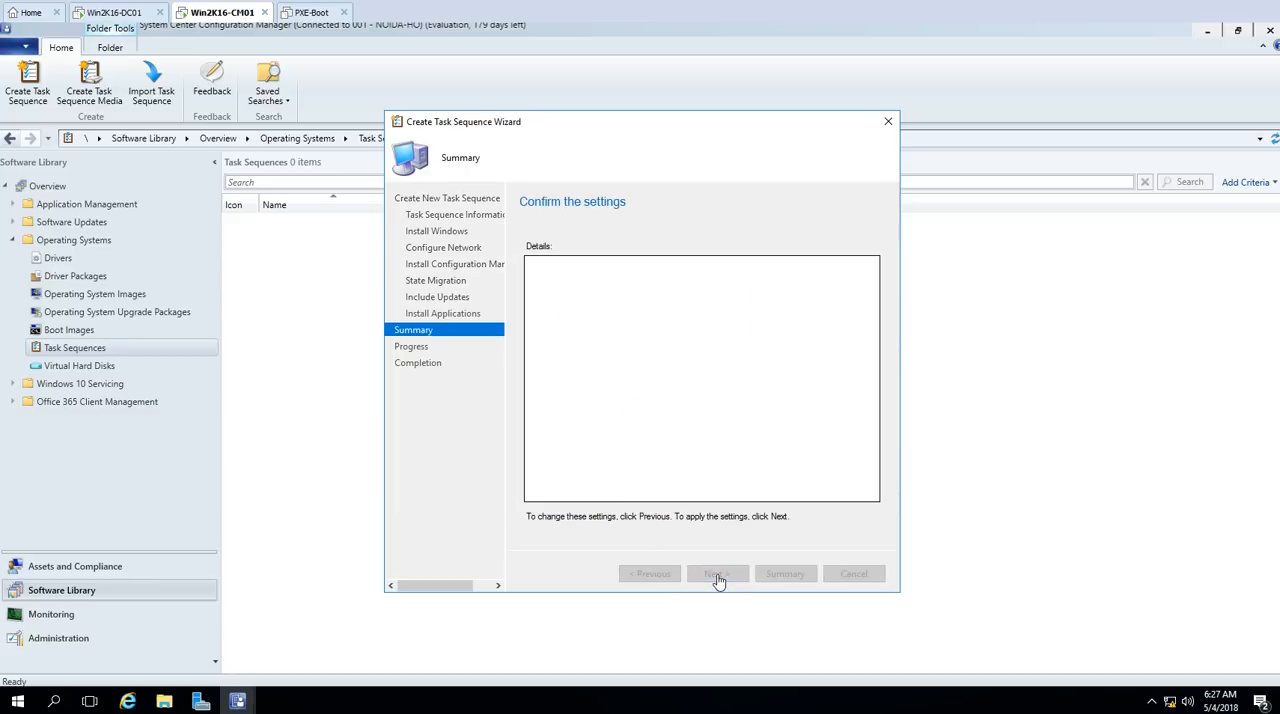
left_click_drag(875, 362, 877, 505)
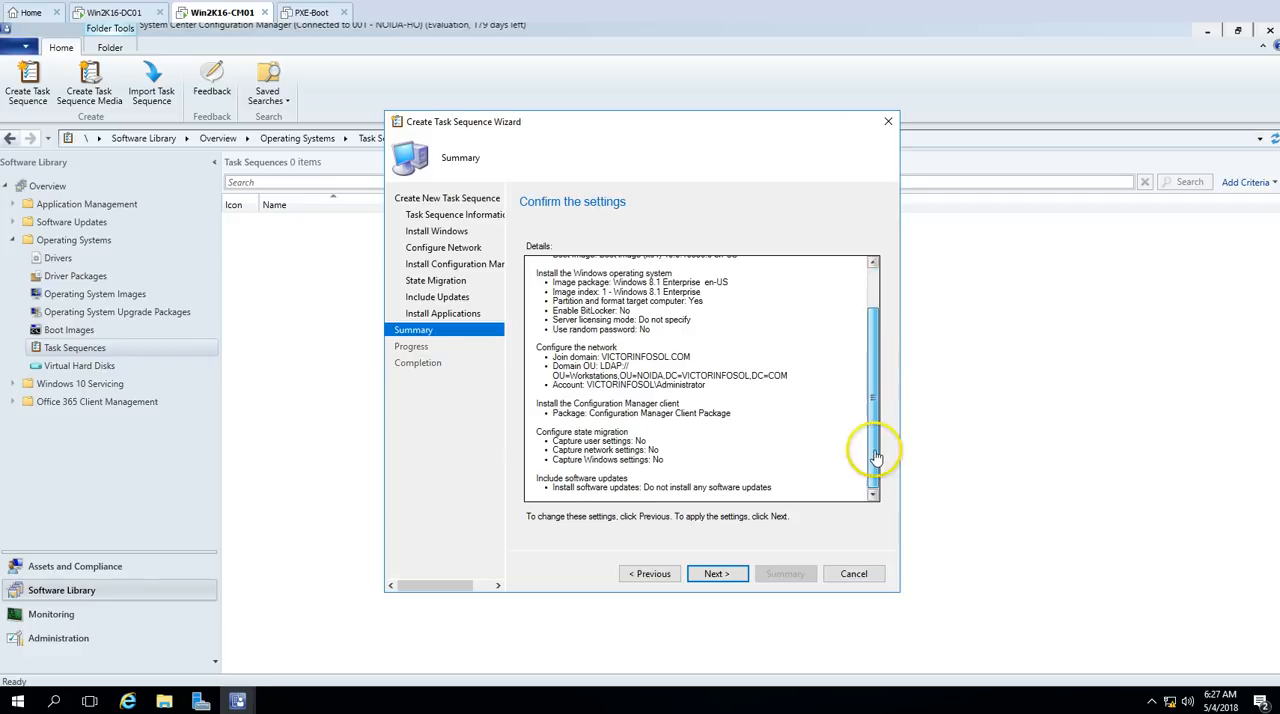
left_click(717, 574)
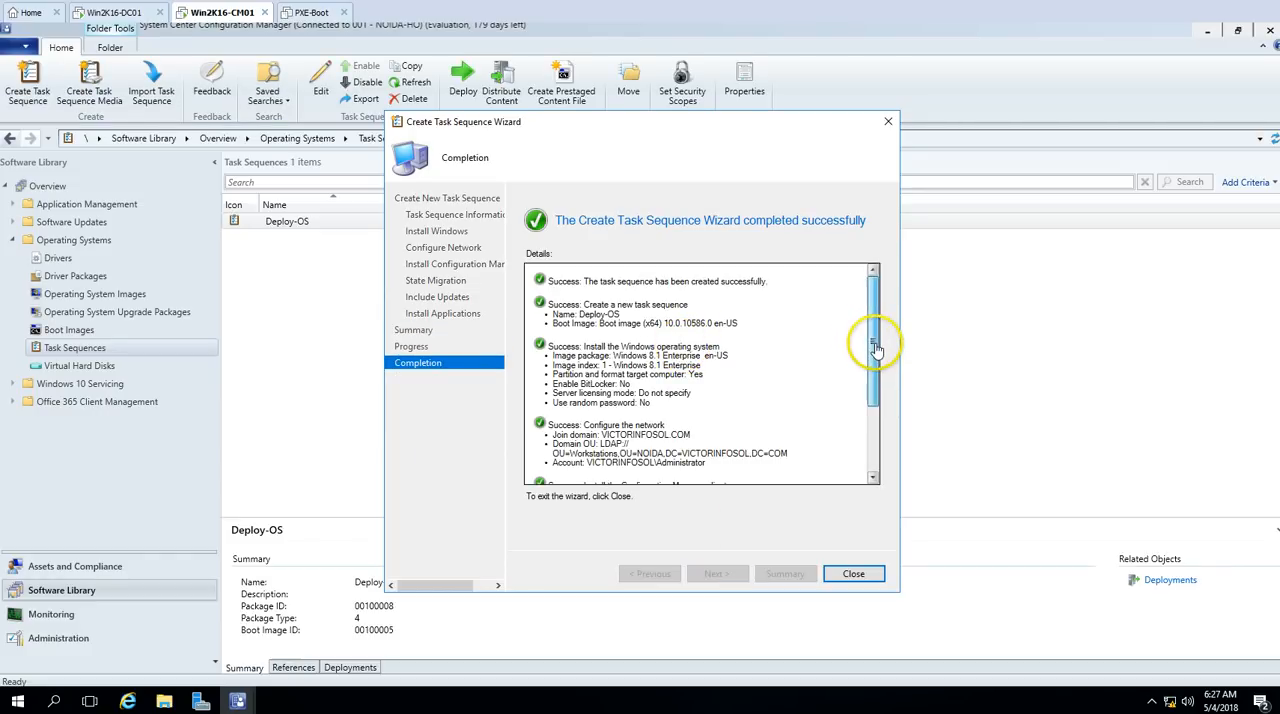
left_click_drag(875, 345, 881, 452)
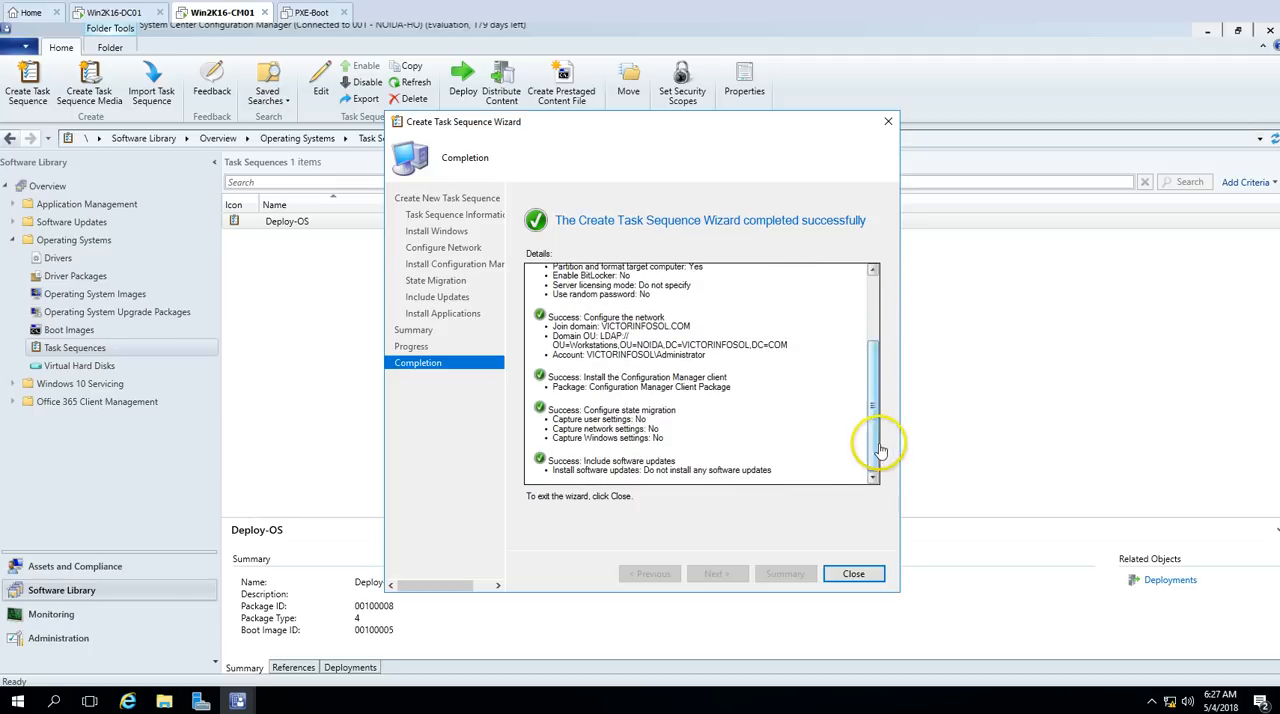
Step: Close the completed Create Task Sequence Wizard and select the Deploy-OS task sequence
left_click(854, 578)
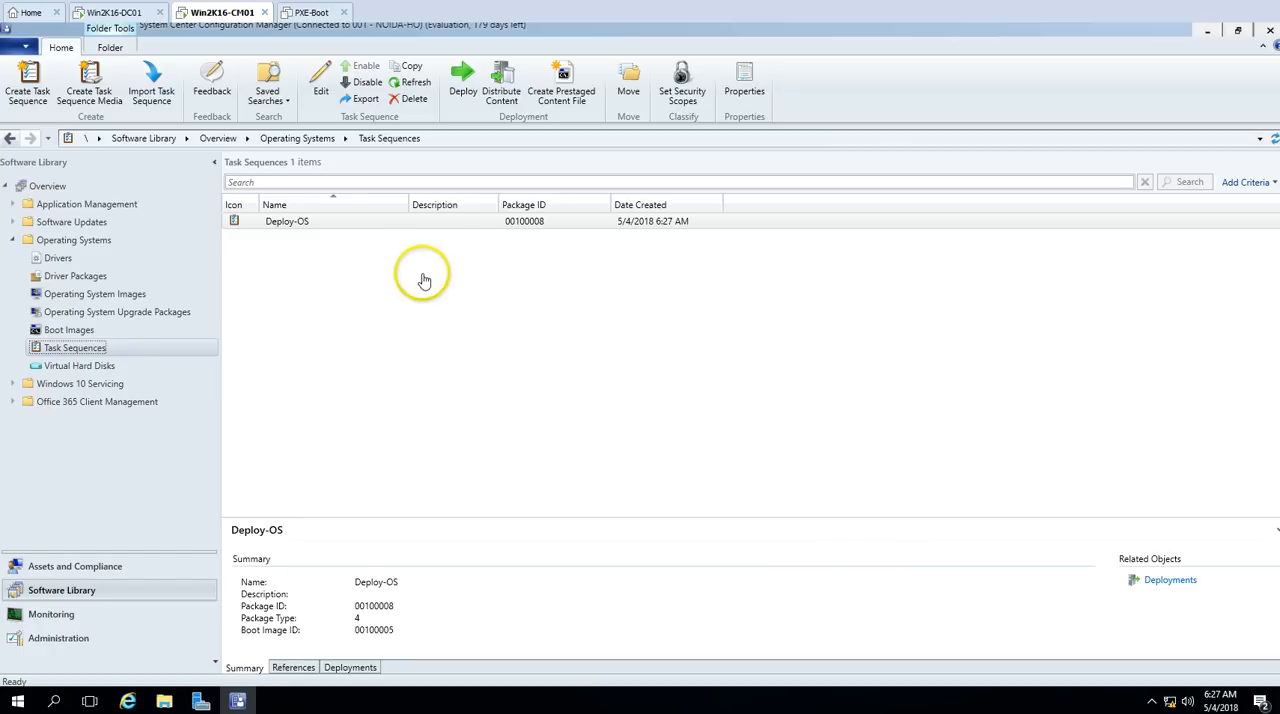
left_click(351, 225)
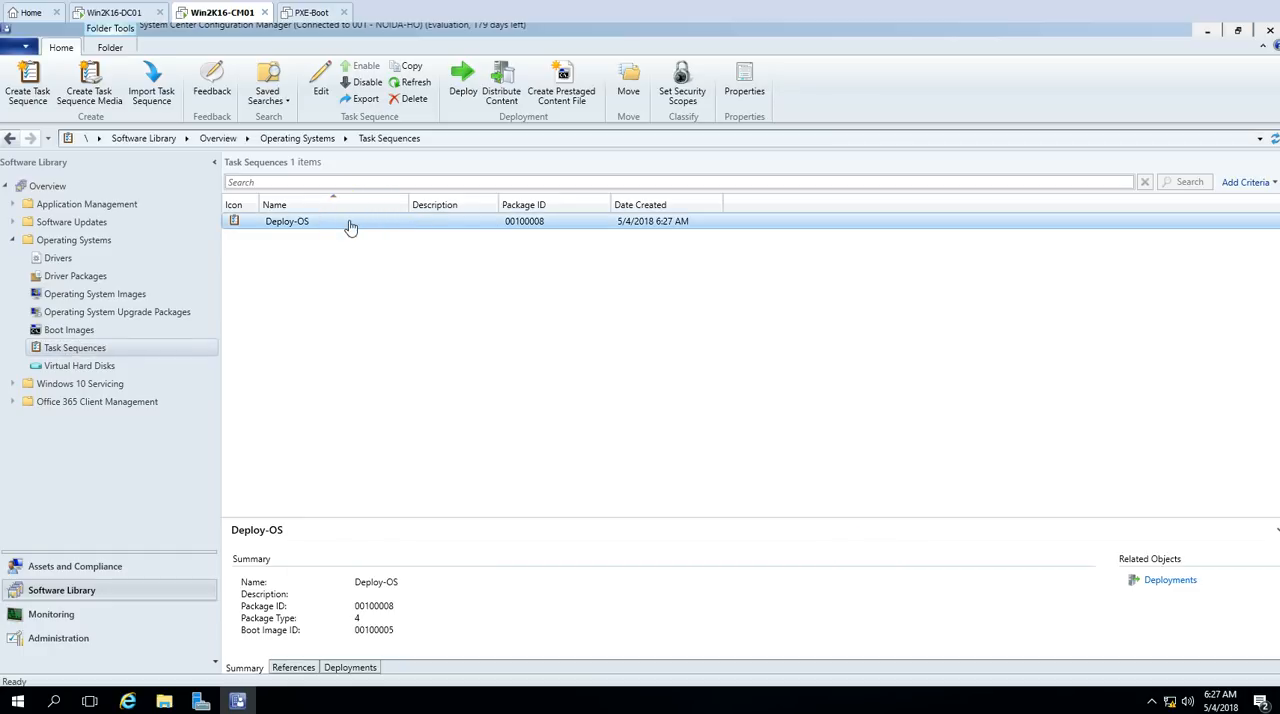
Step: Check the distribution content status of the Windows 7 ENTERPRISE and Windows 8.1 Enterprise images, and return to the task sequences
left_click(70, 614)
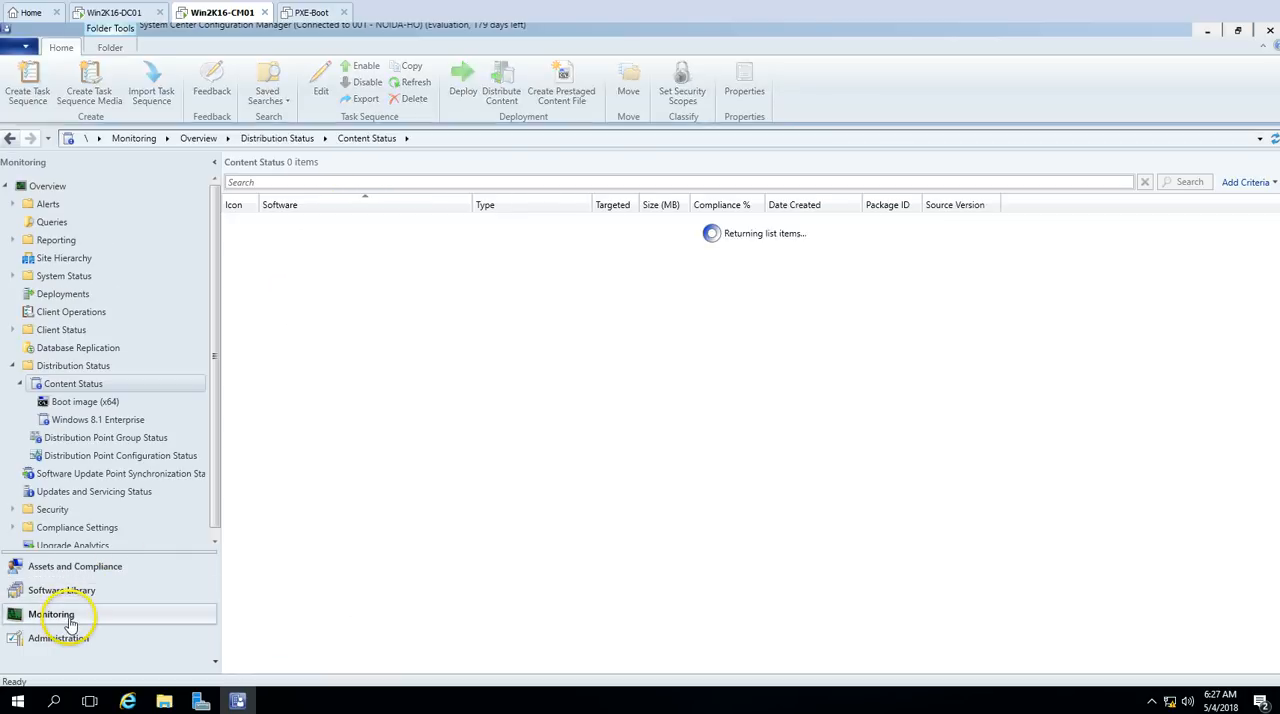
left_click(522, 305)
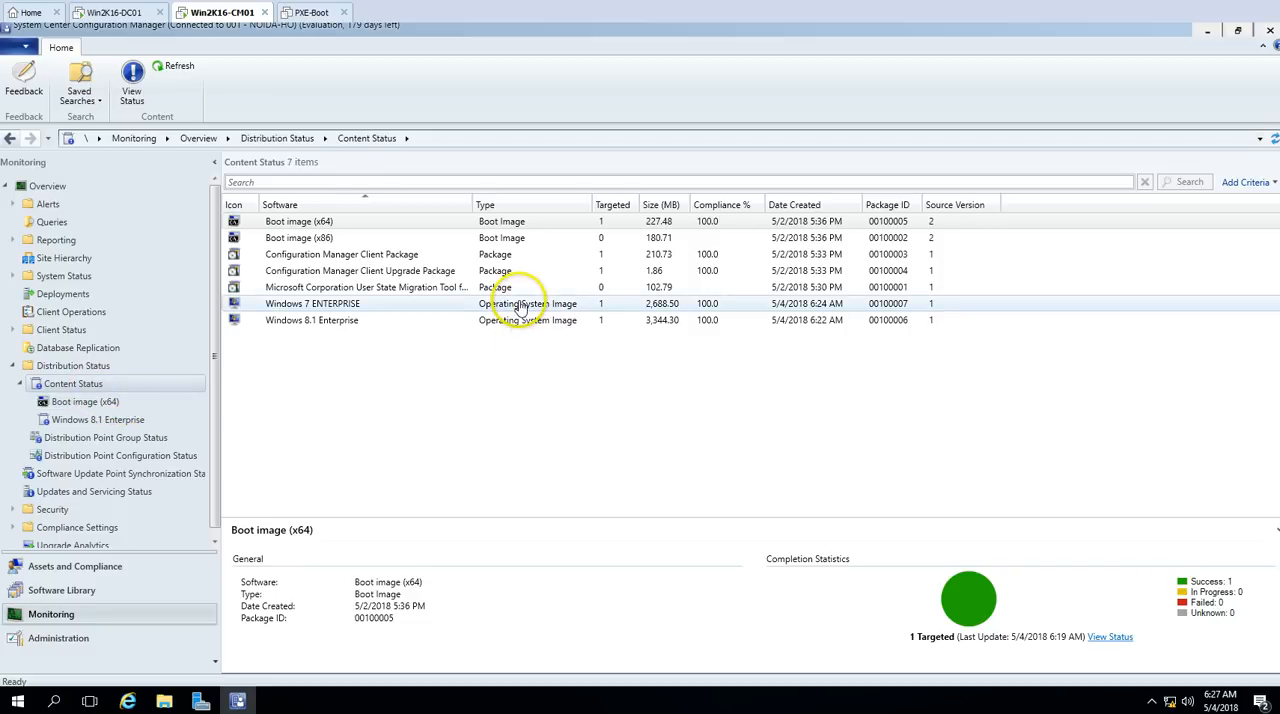
left_click(520, 322)
key("Up")
key("Down")
key("Up")
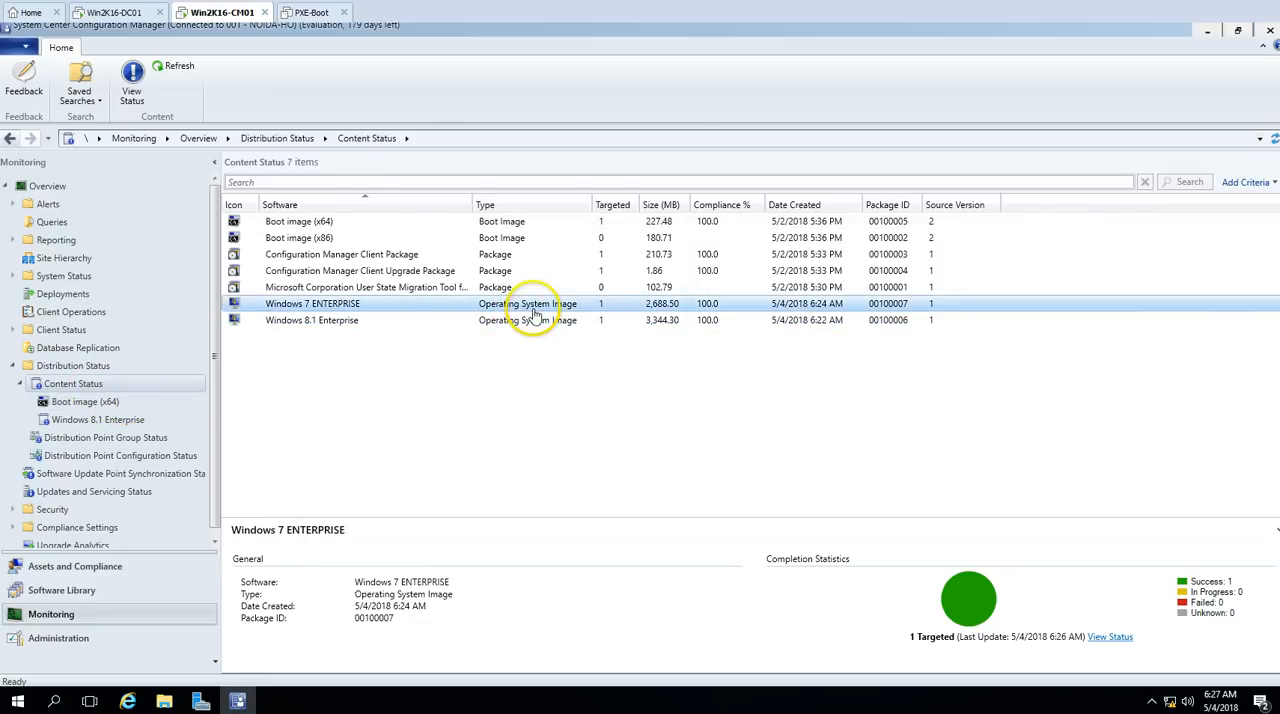
left_click(62, 590)
left_click(80, 636)
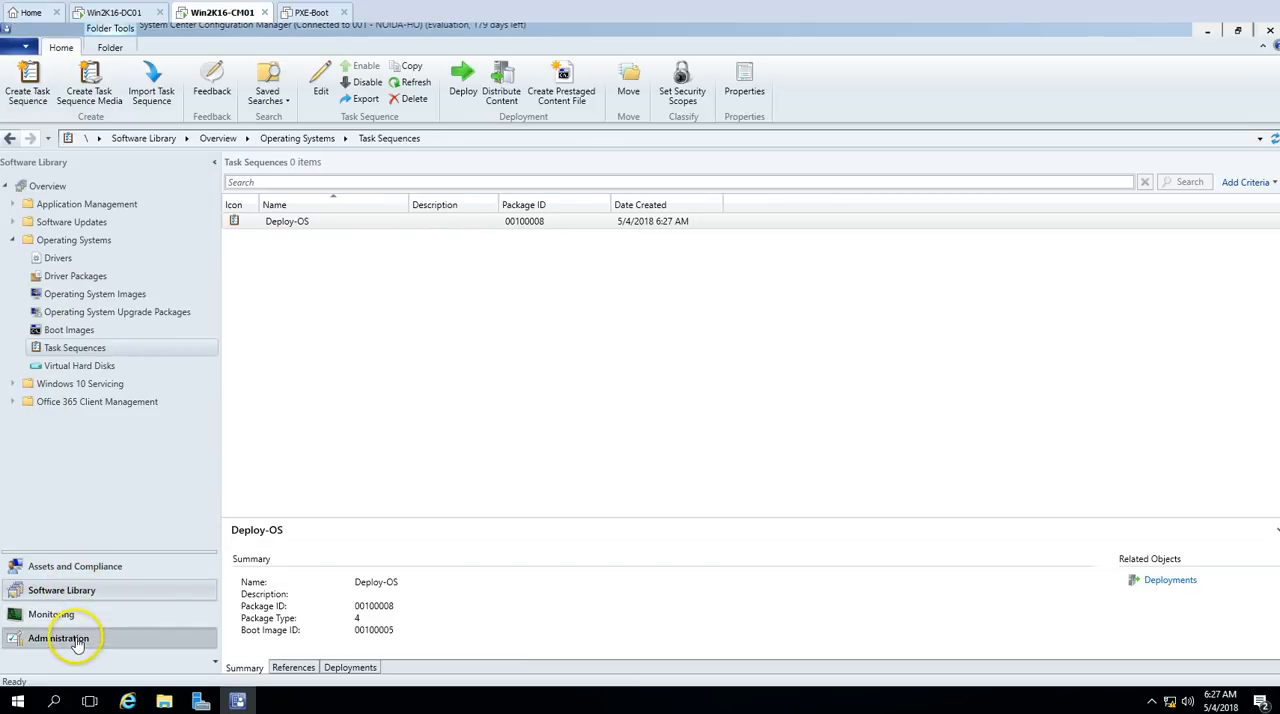
left_click(86, 622)
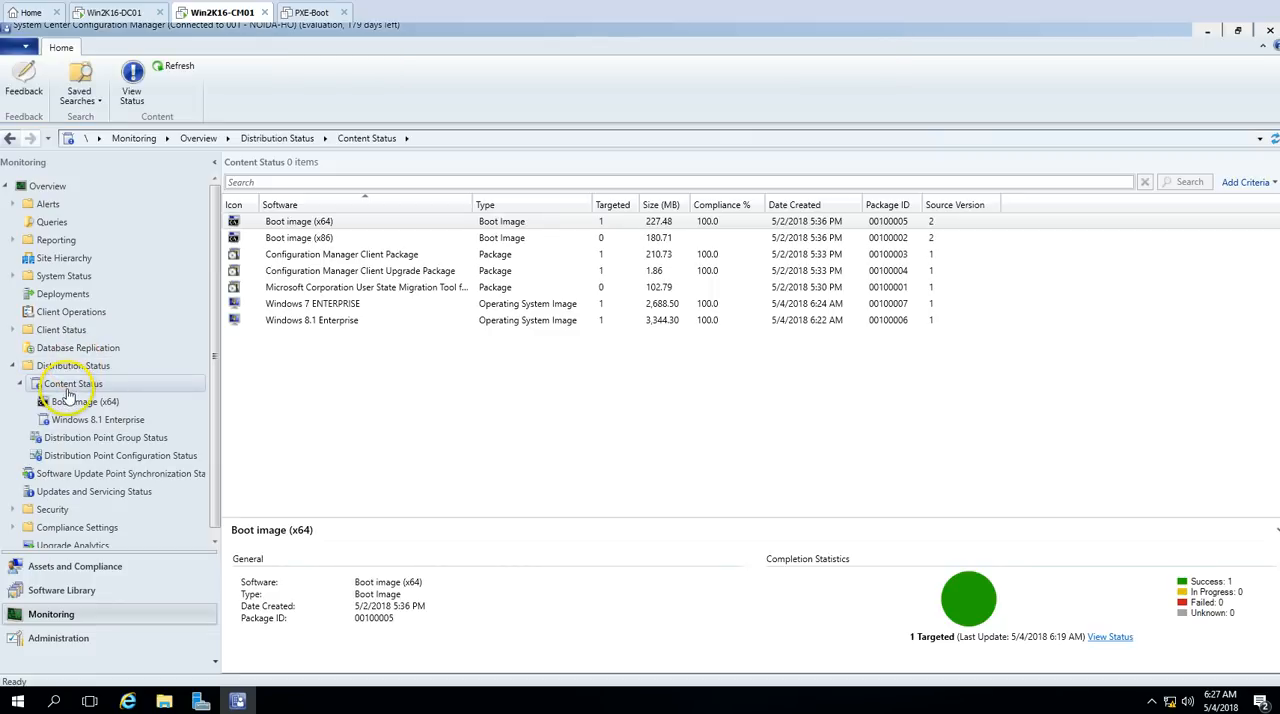
left_click(86, 592)
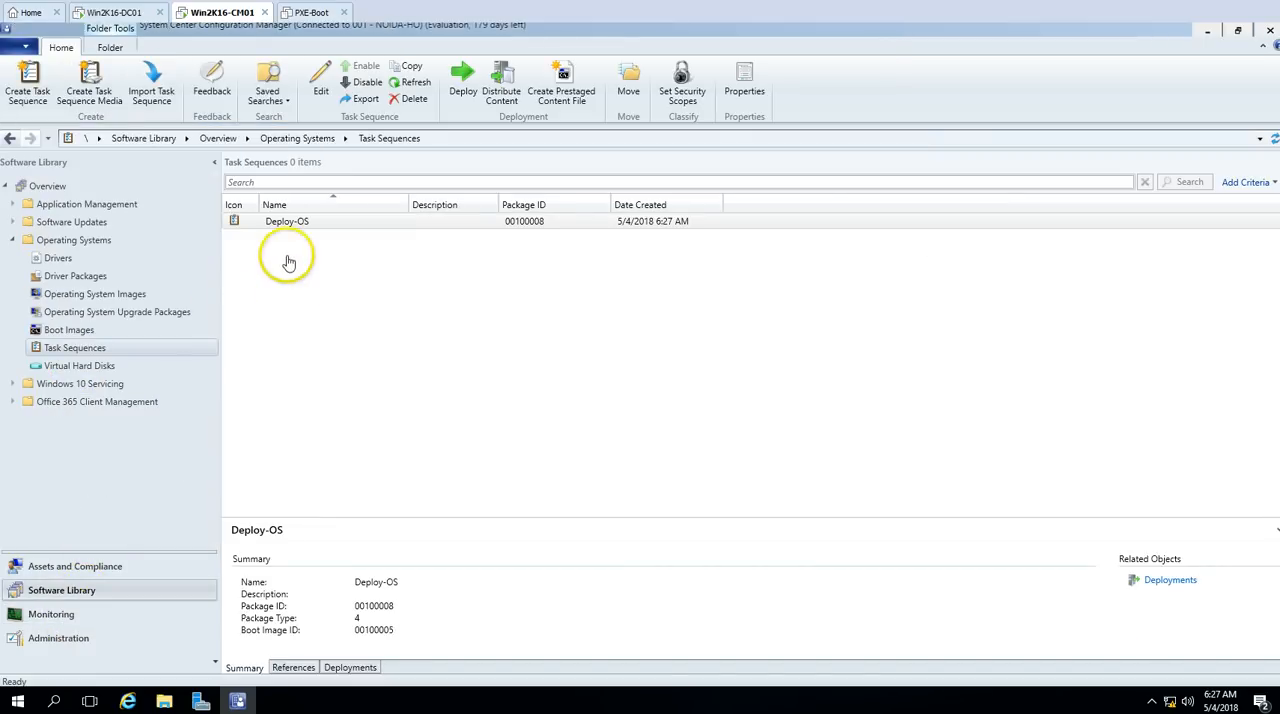
Step: Start a deployment of the Deploy-OS task sequence and target it at the All Unknown Computers device collection
right_click(165, 353)
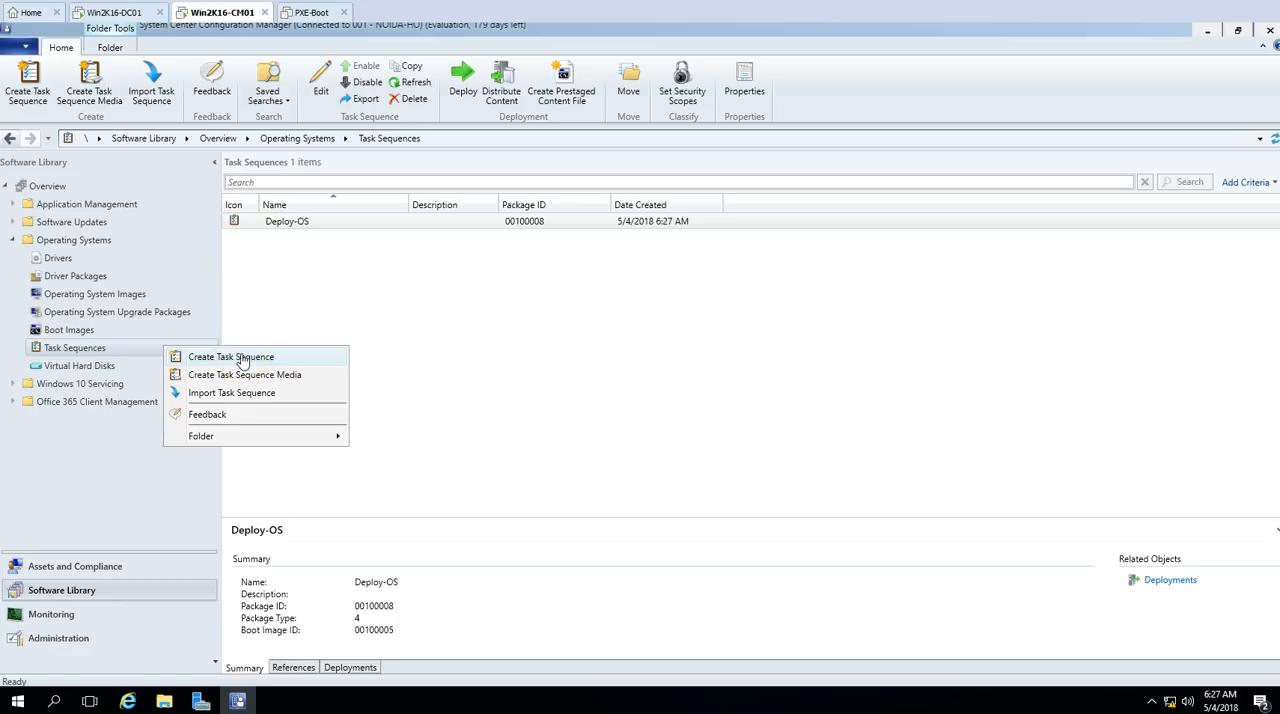
left_click(426, 246)
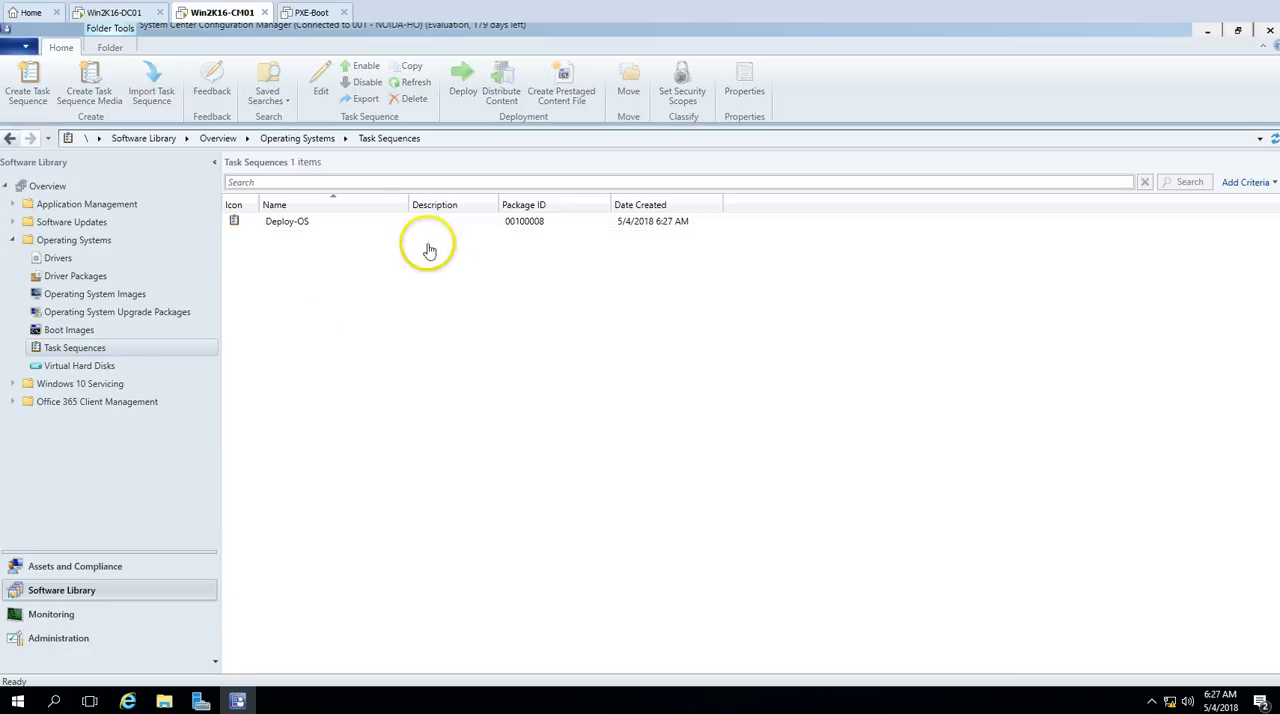
left_click(337, 219)
right_click(334, 224)
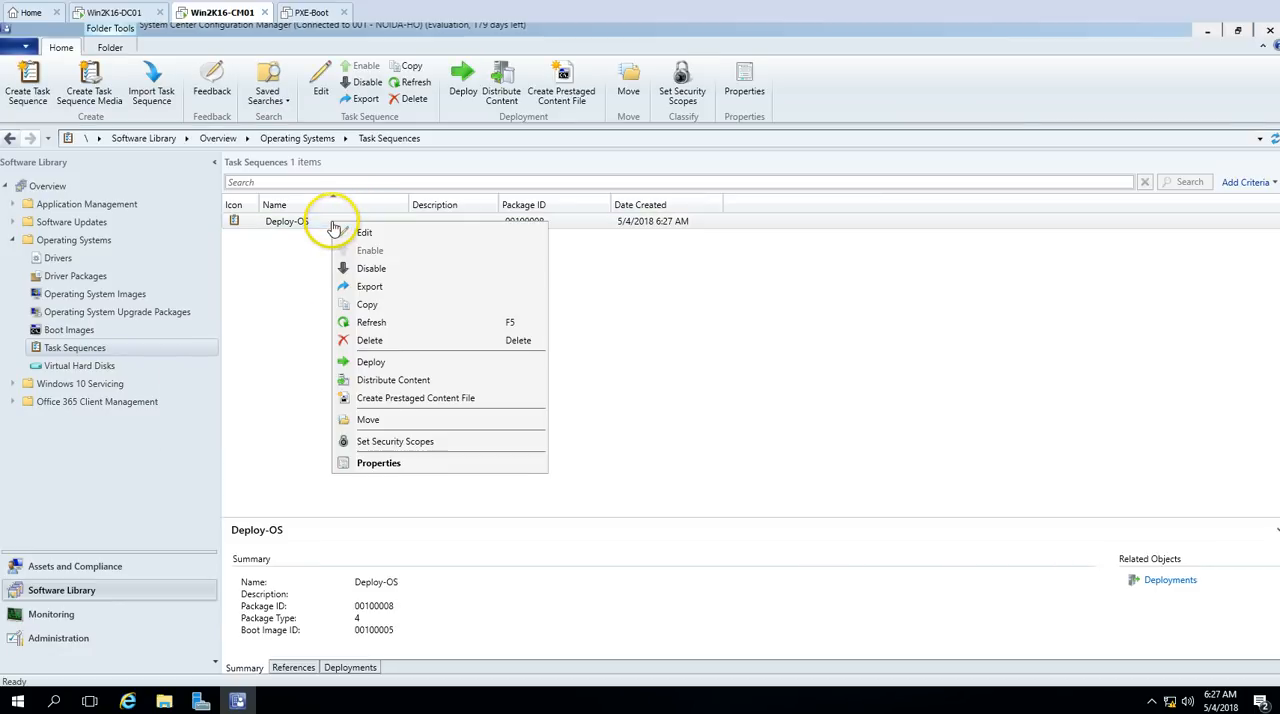
left_click(462, 78)
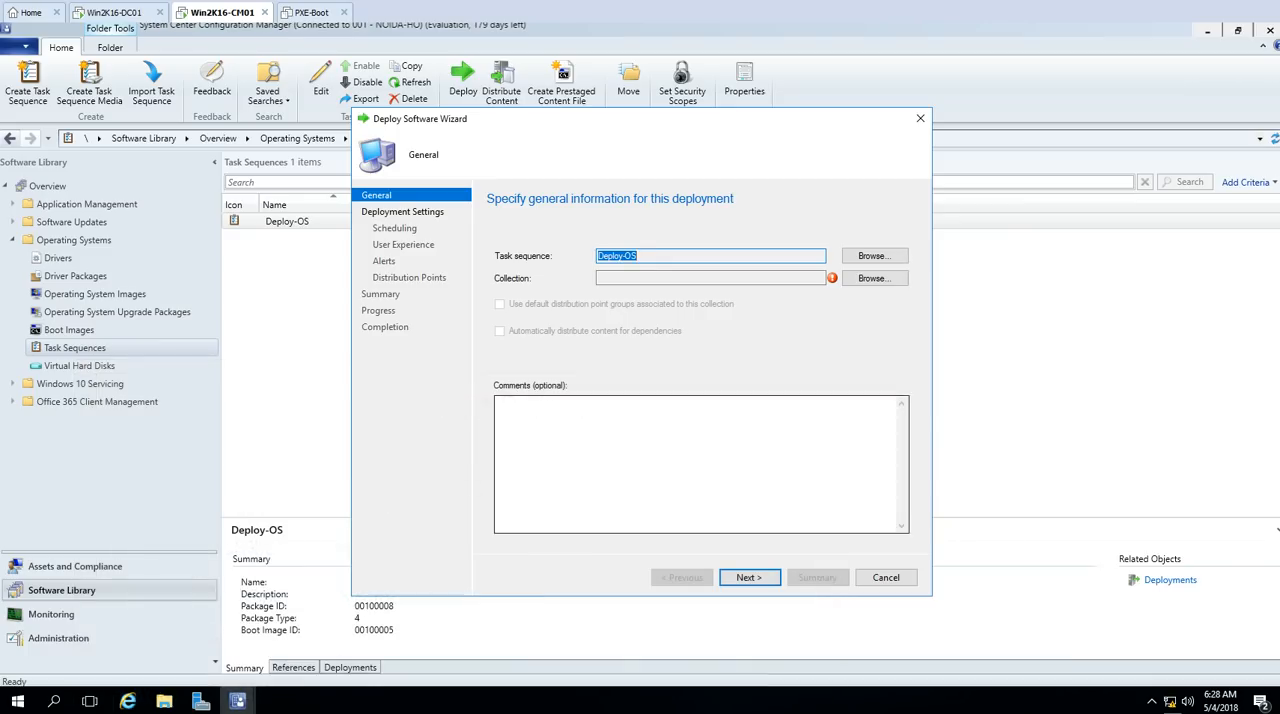
left_click(875, 278)
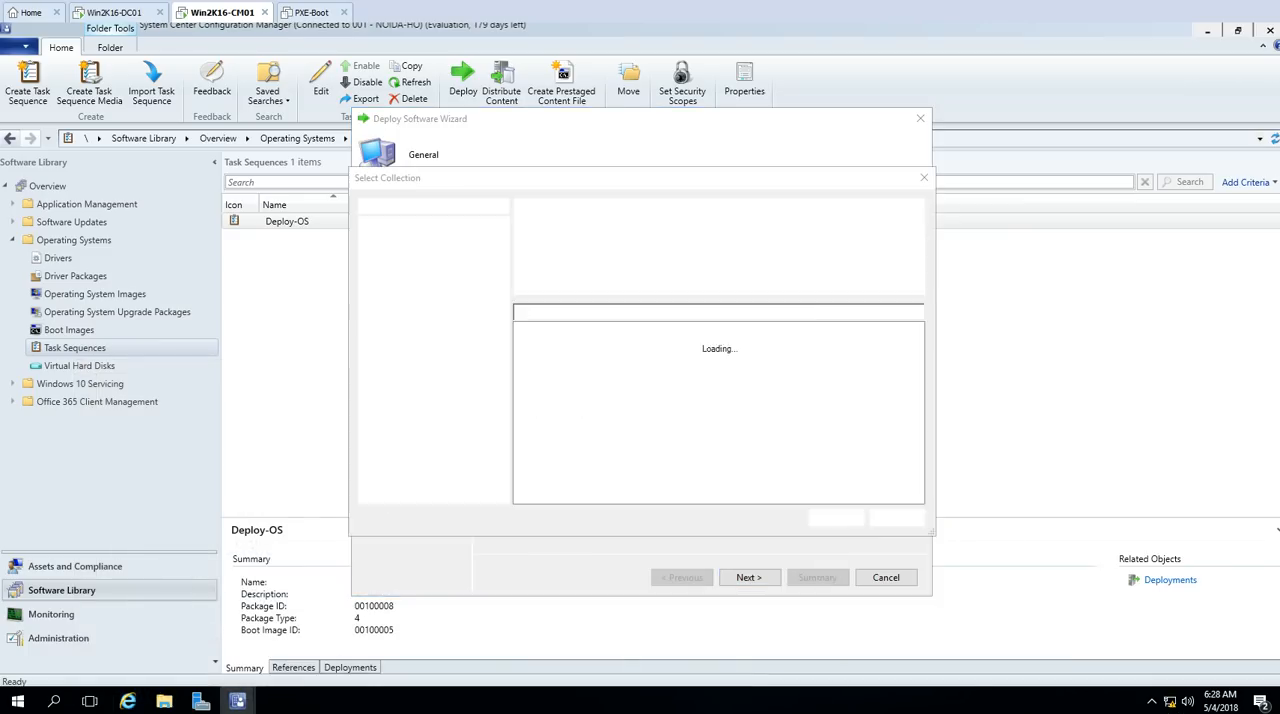
key("Return")
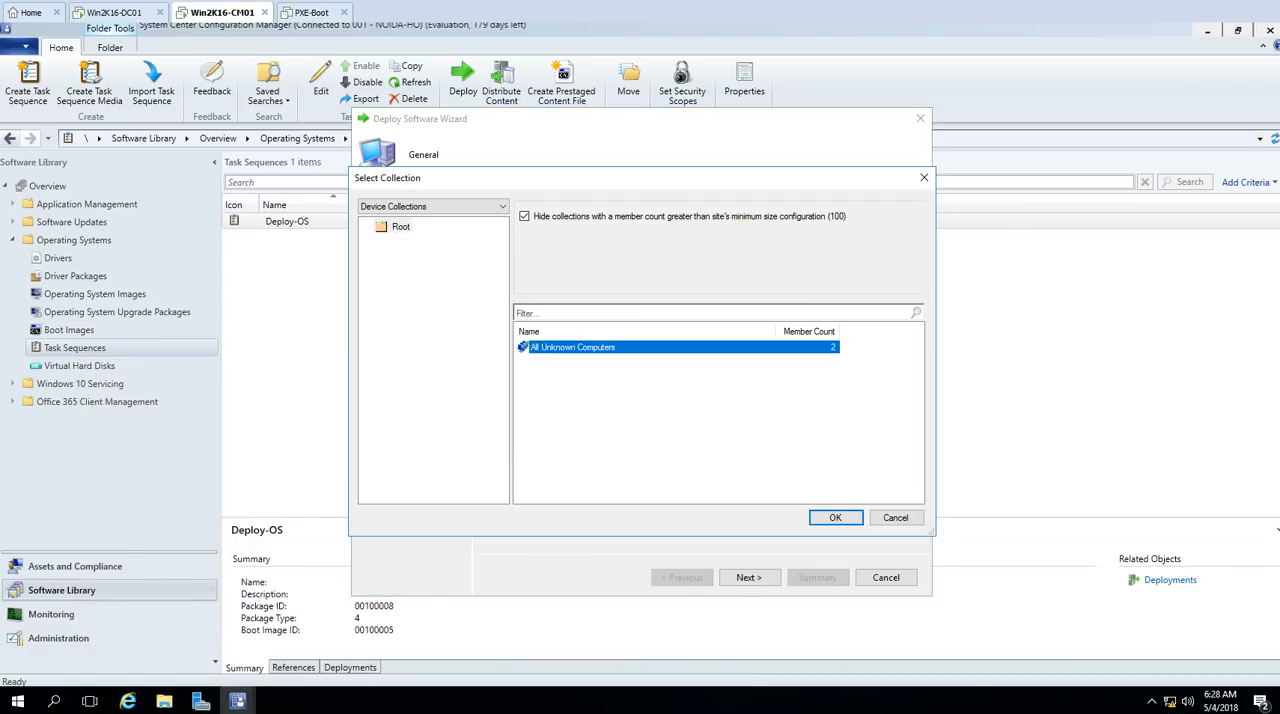
left_click(838, 518)
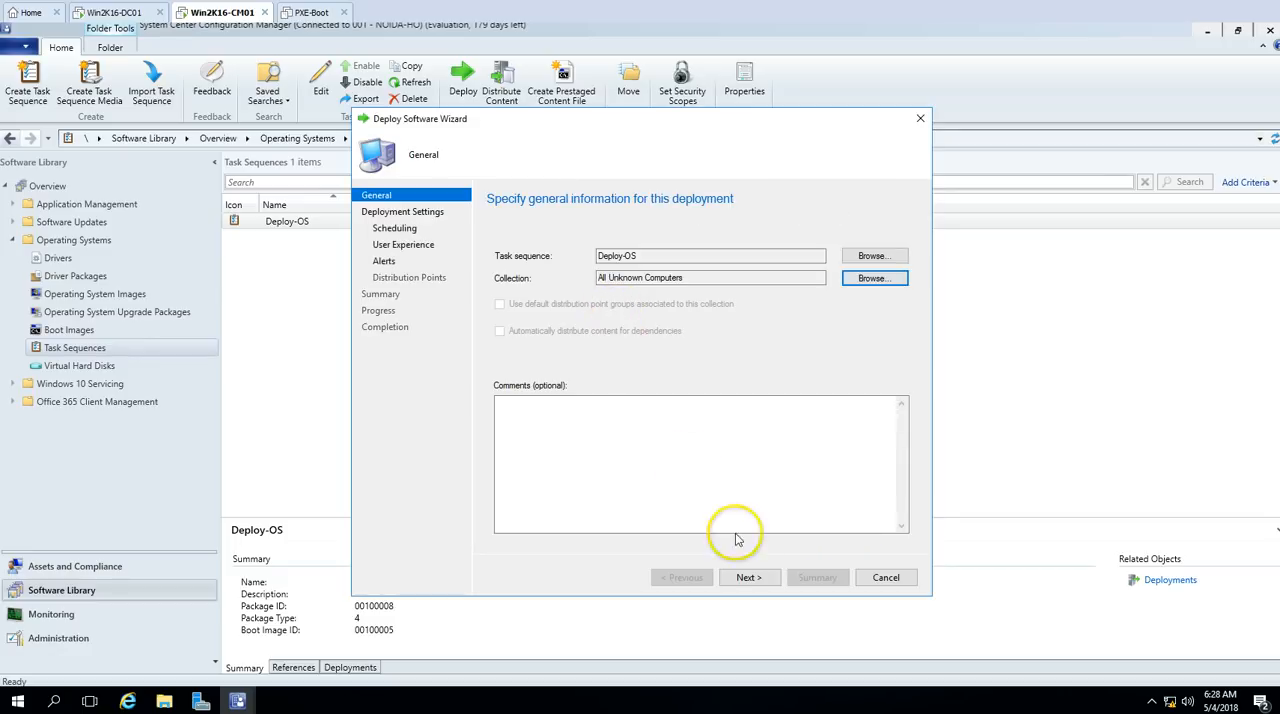
left_click(749, 578)
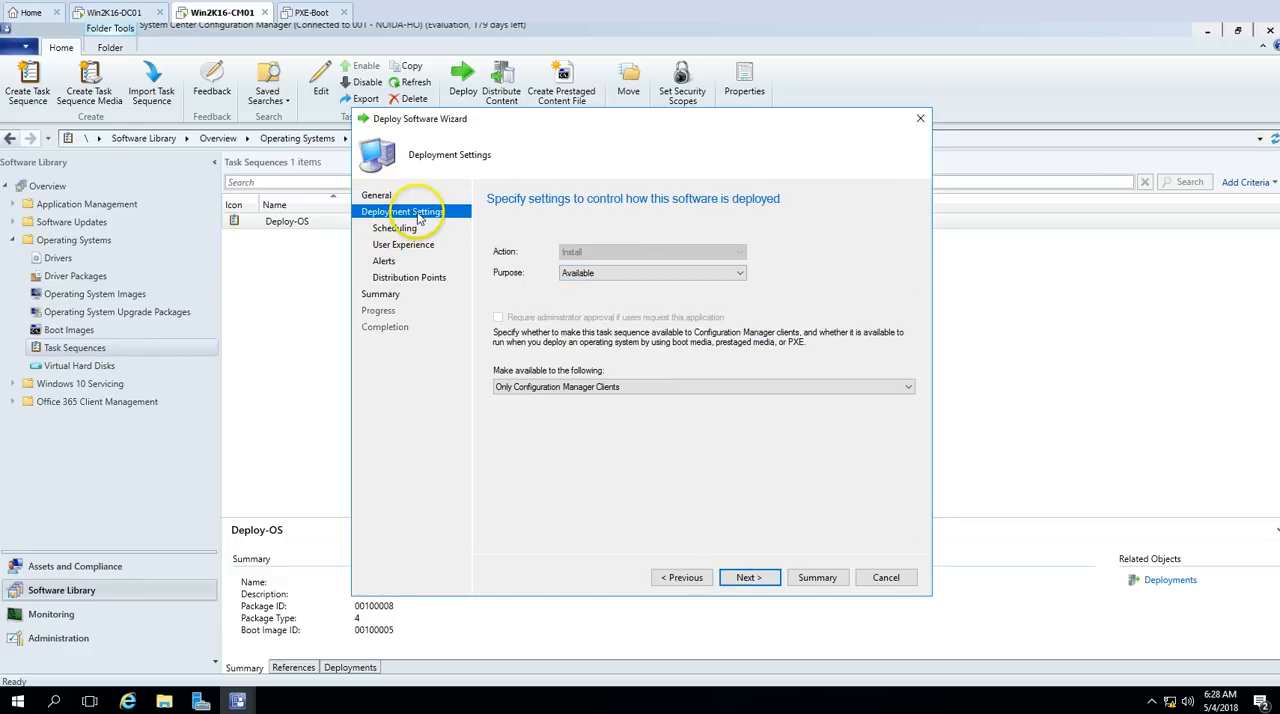
Step: Set the deployment purpose to Available and make the task sequence available to Only media and PXE
left_click(580, 273)
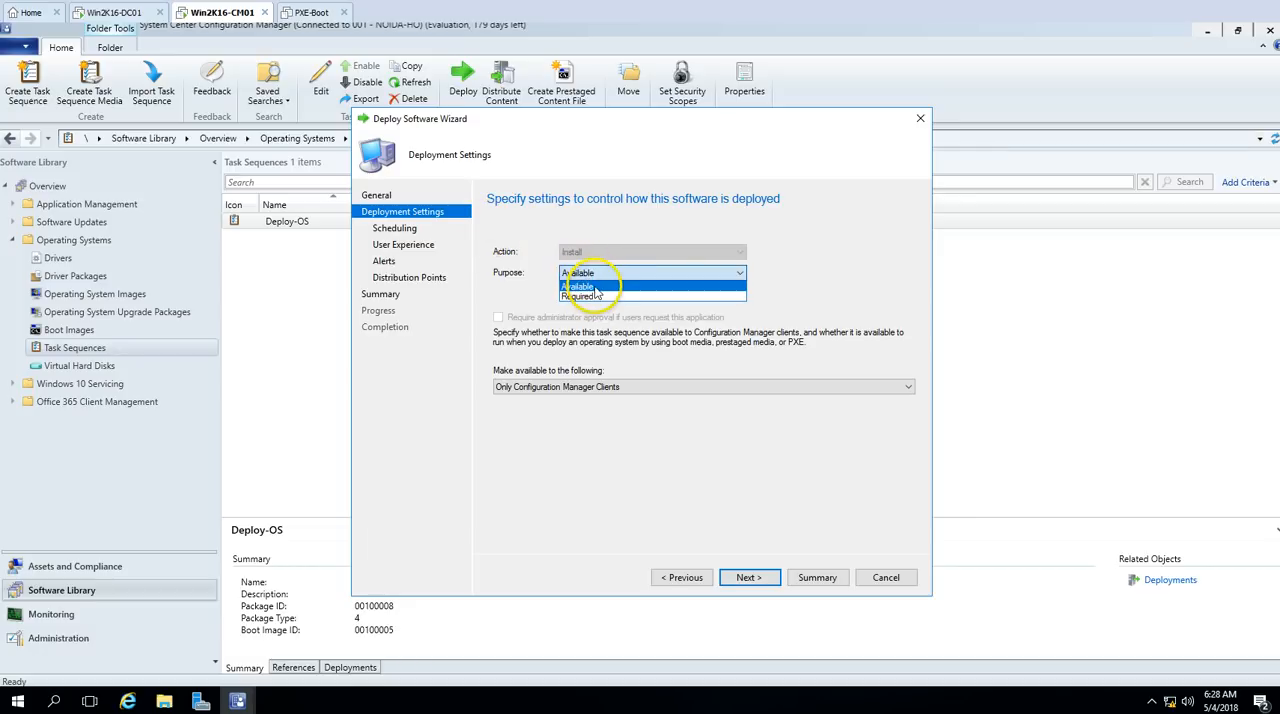
left_click(594, 287)
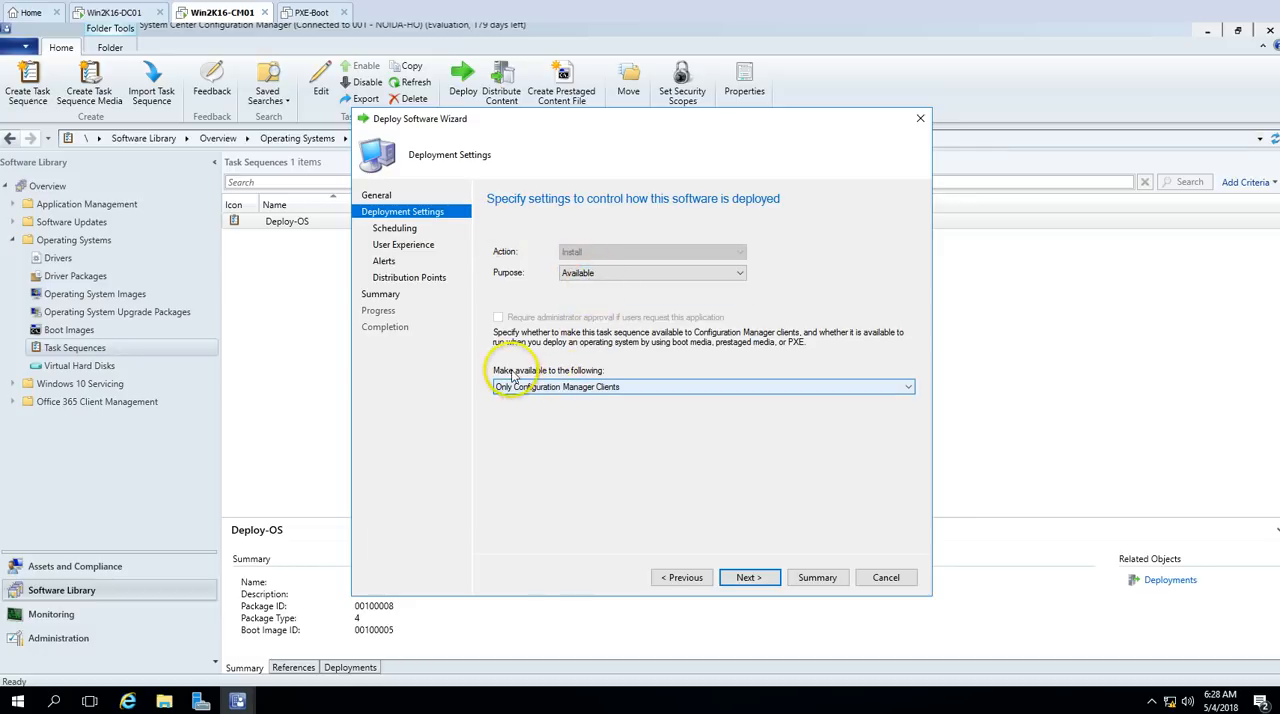
left_click(571, 386)
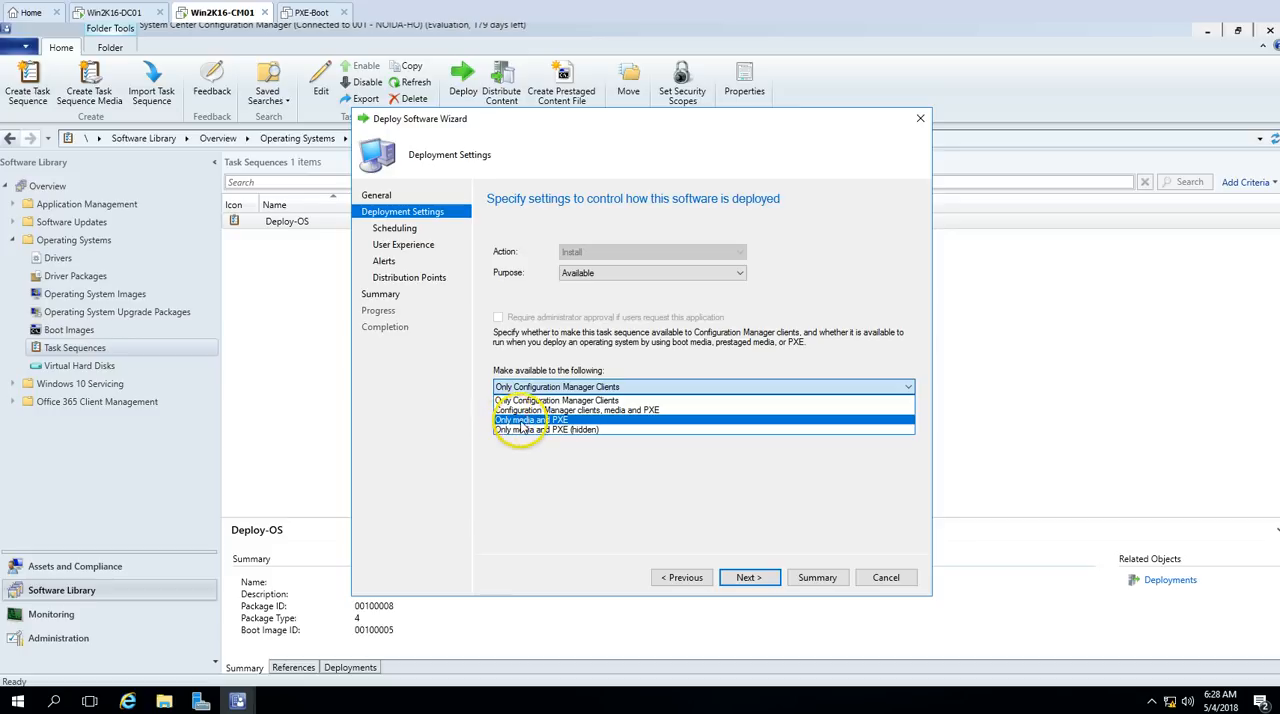
left_click(590, 424)
left_click(749, 577)
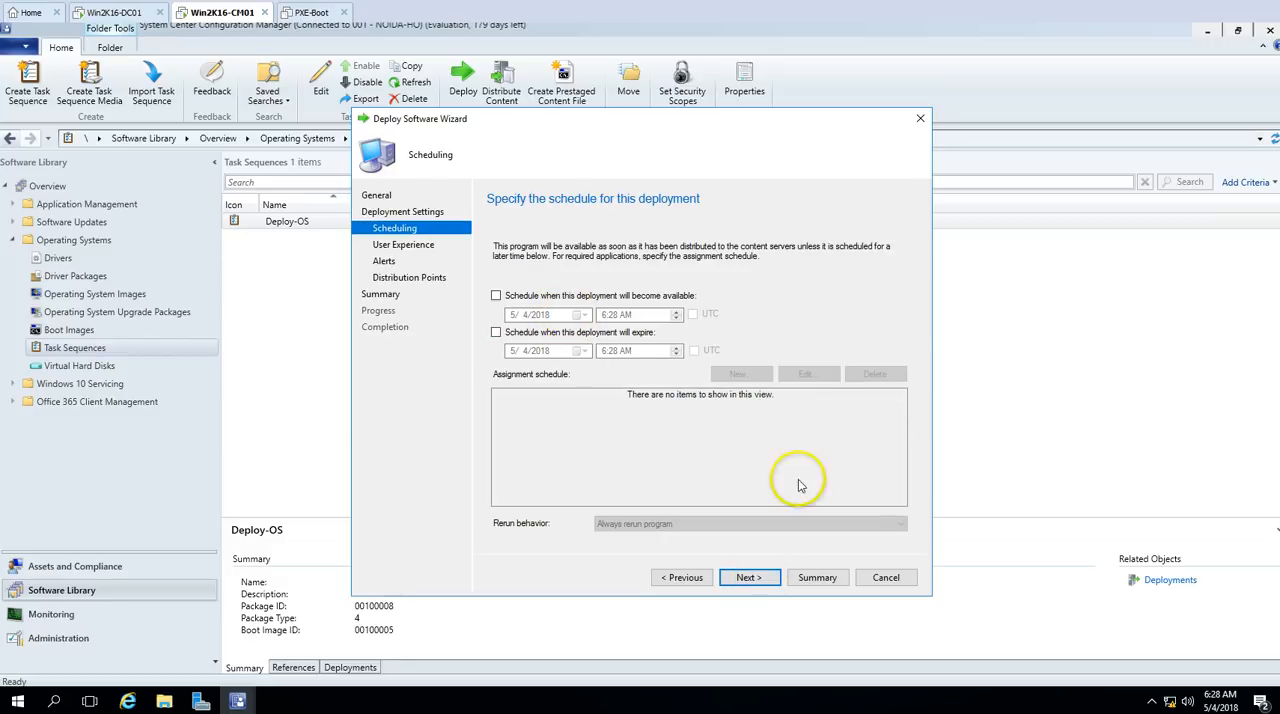
Step: Create the deployment with the default scheduling, user experience, alert and distribution point settings, review its completion details and close the wizard
left_click(760, 582)
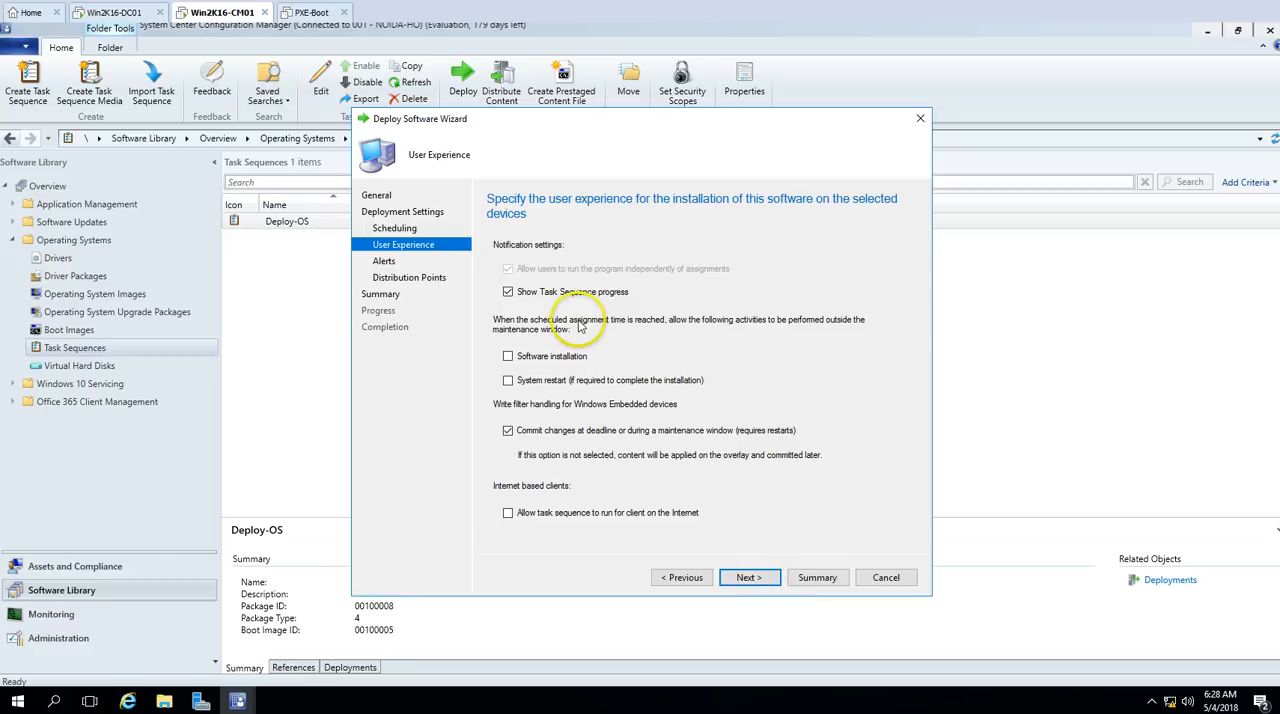
left_click(750, 578)
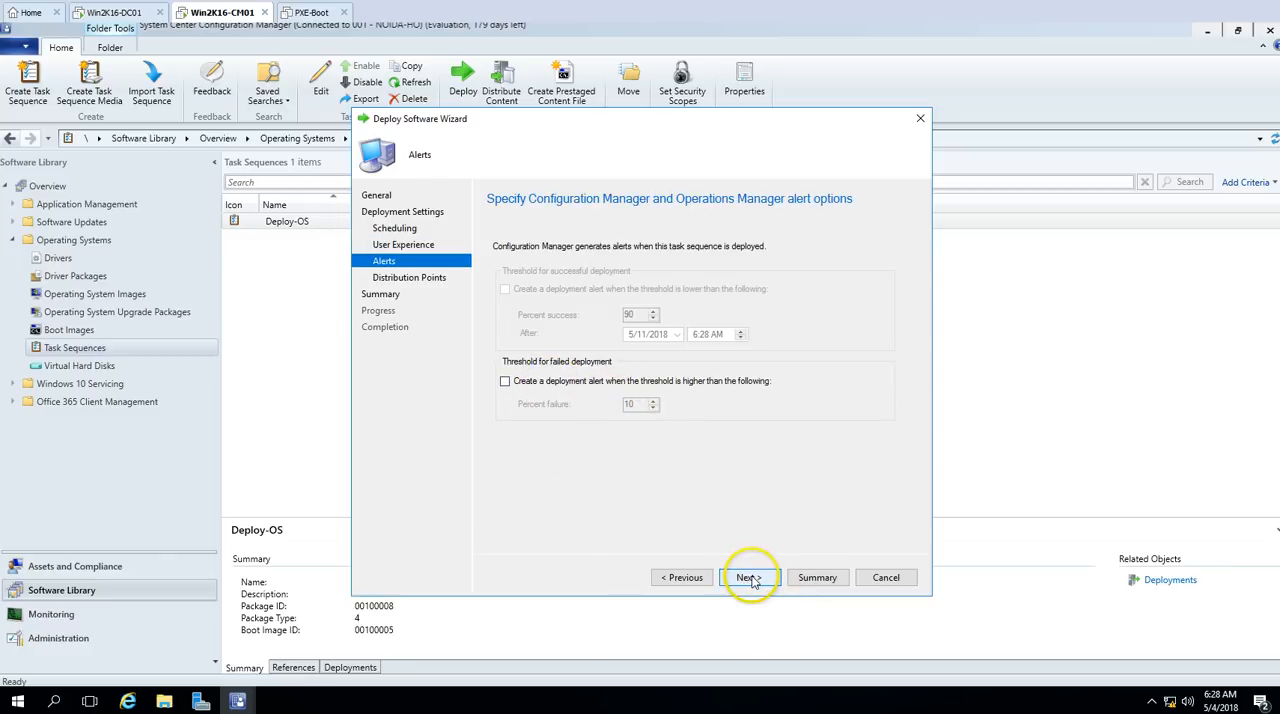
left_click(750, 578)
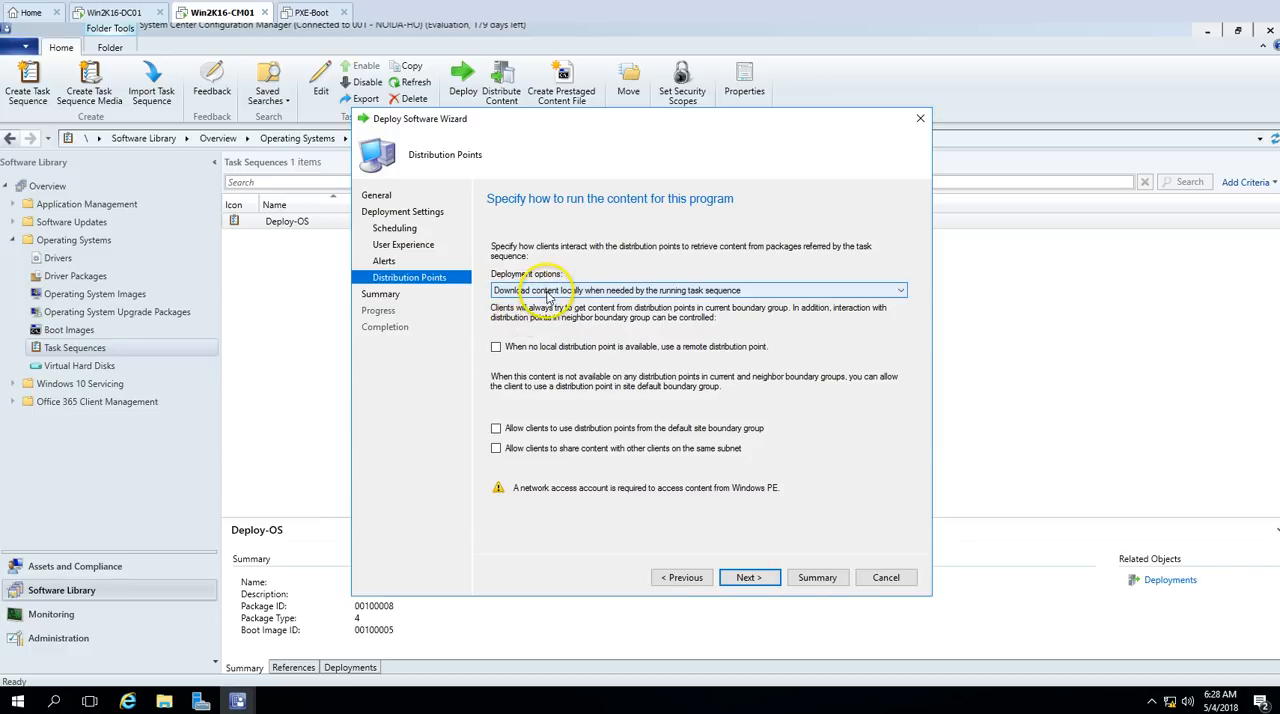
left_click(750, 578)
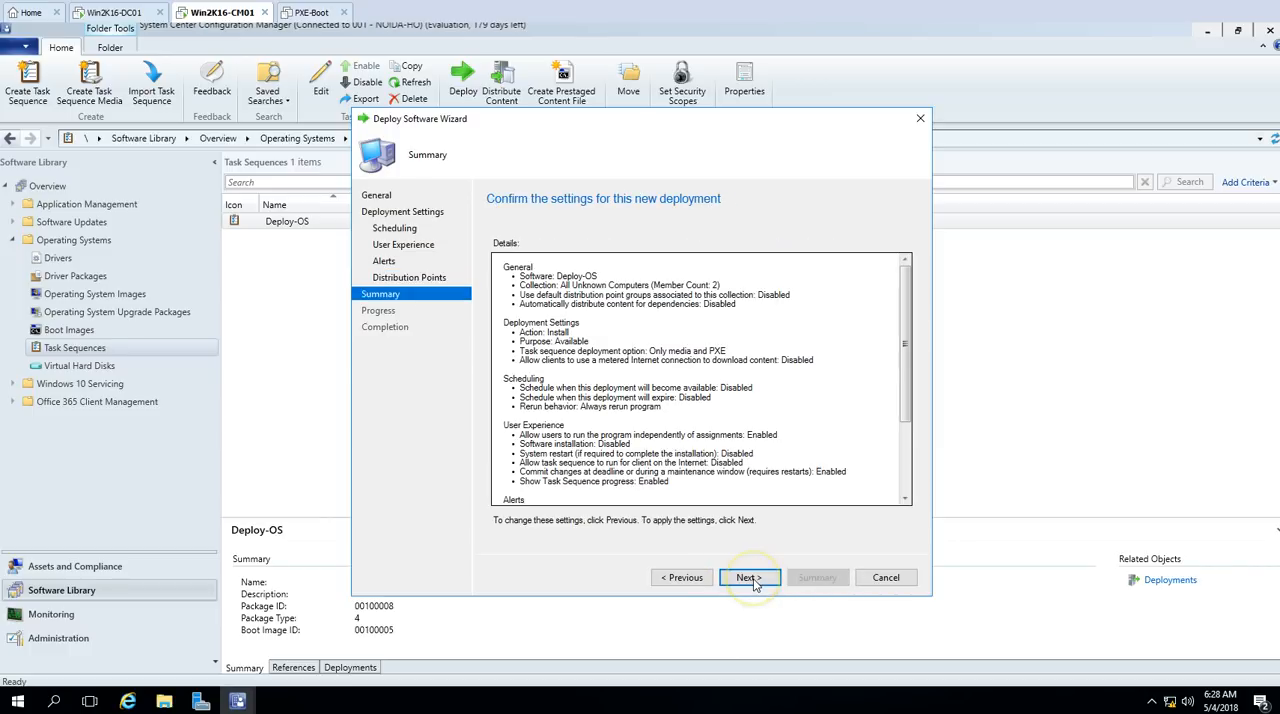
left_click(760, 579)
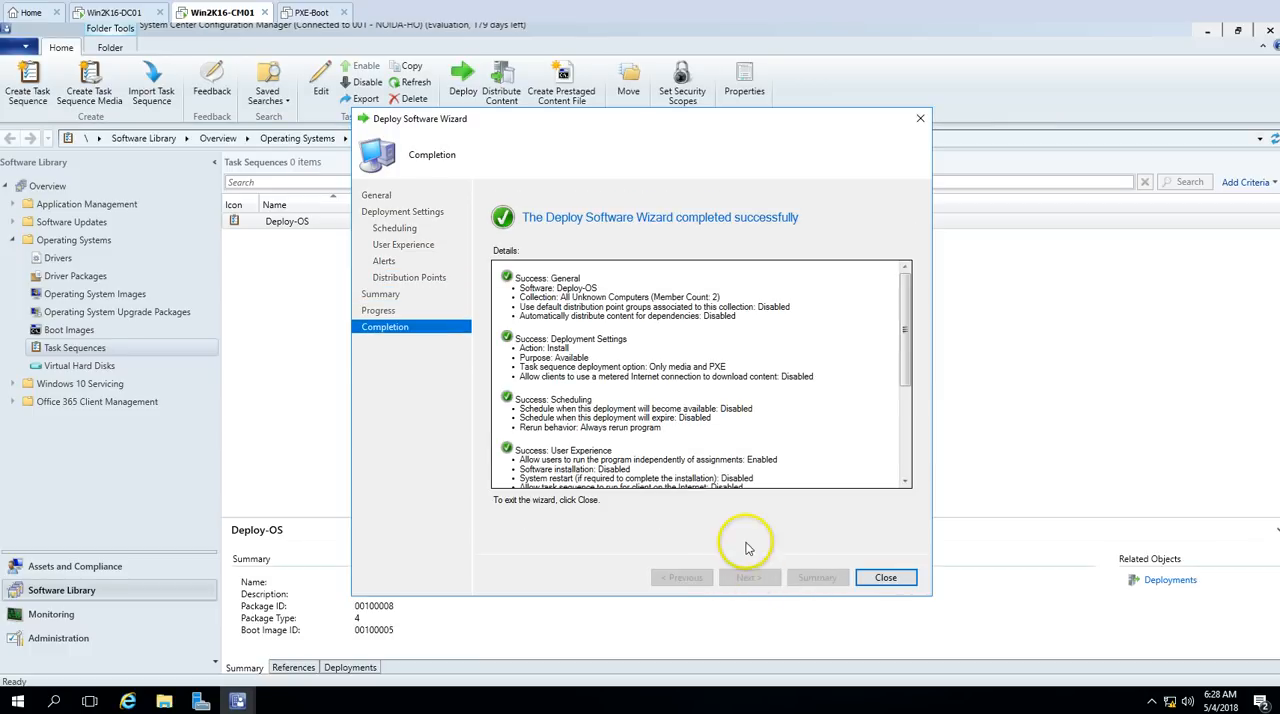
left_click_drag(906, 343, 906, 484)
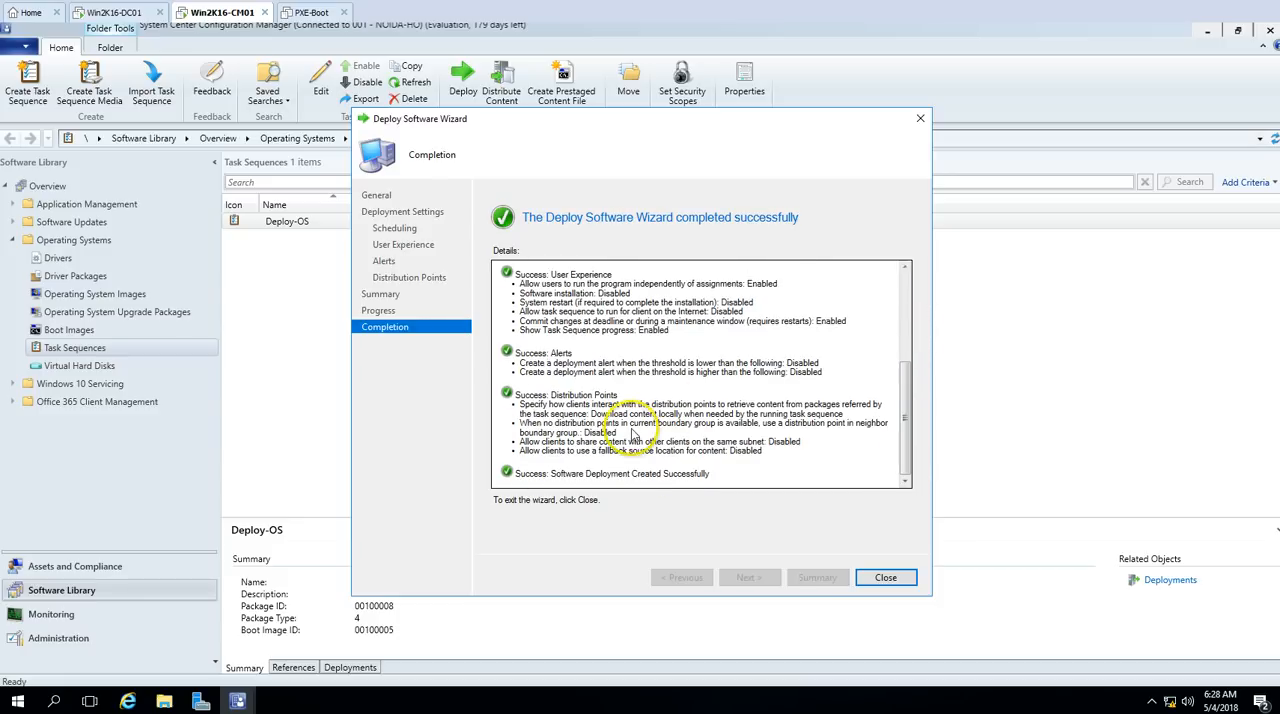
left_click_drag(551, 474, 705, 486)
left_click(885, 578)
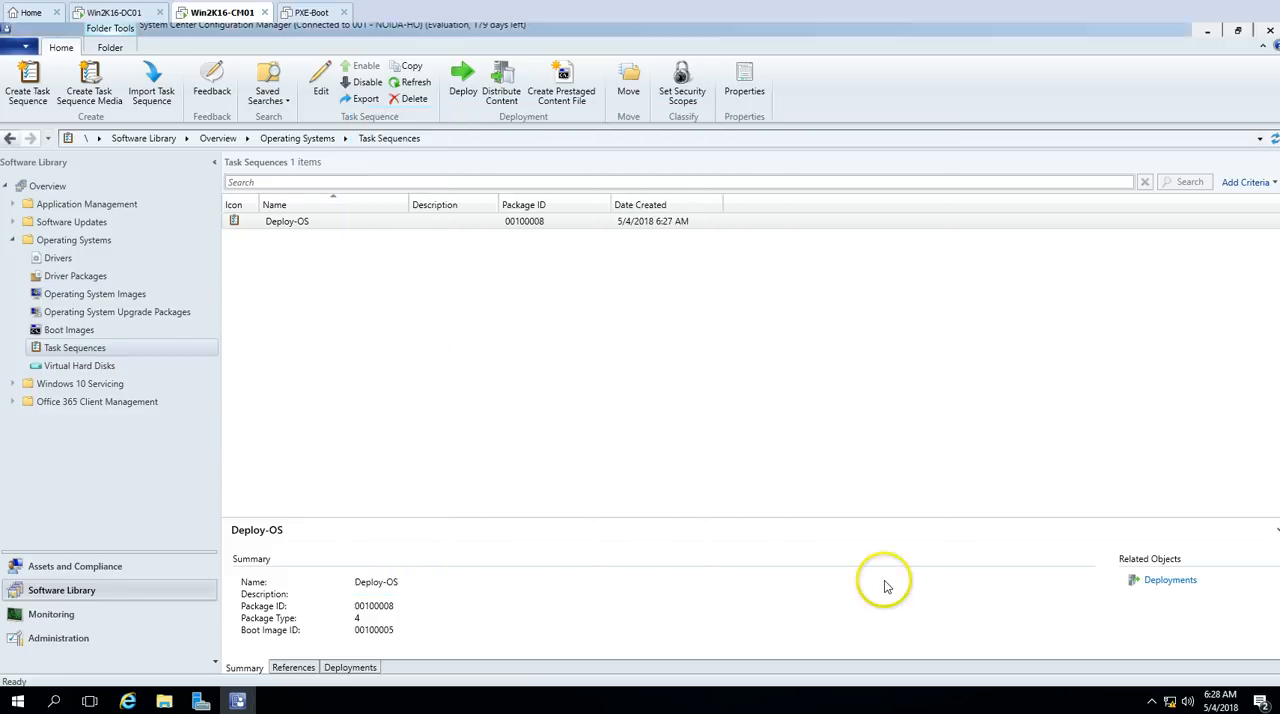
Step: View the client settings applied to the x64 Unknown Computer device in Assets and Compliance
left_click(90, 638)
left_click(105, 566)
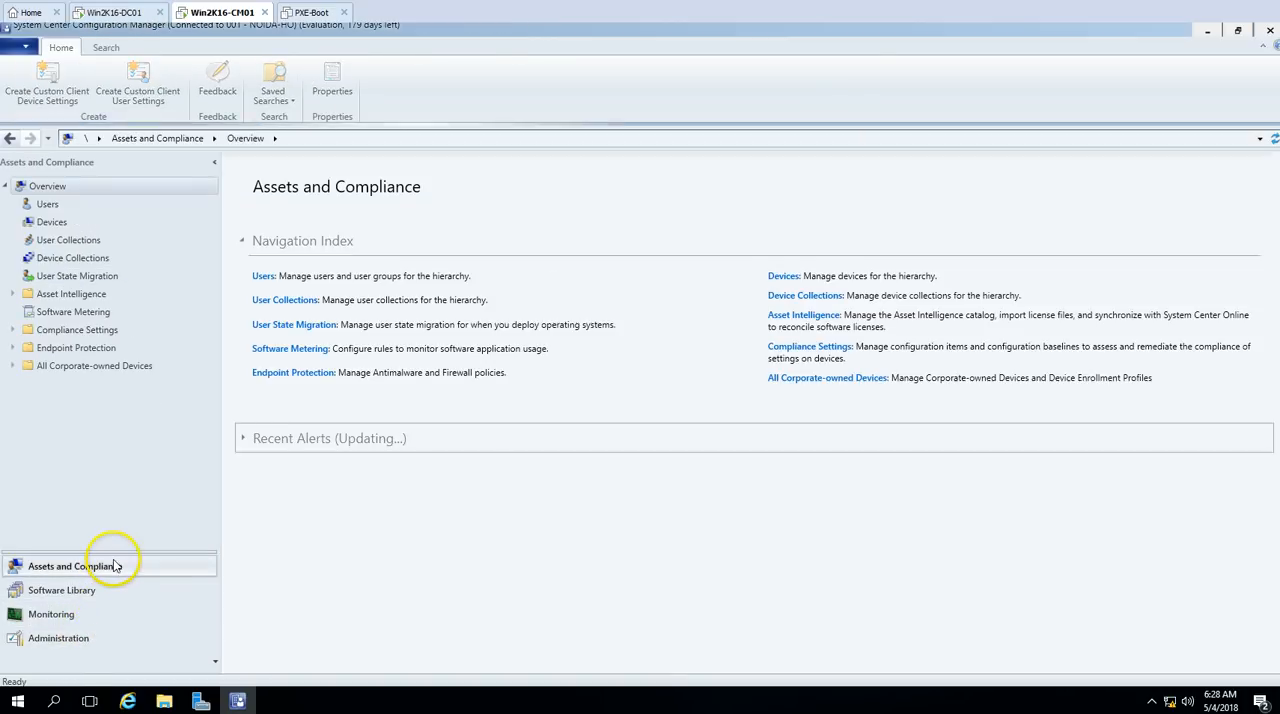
left_click(70, 220)
left_click(300, 354)
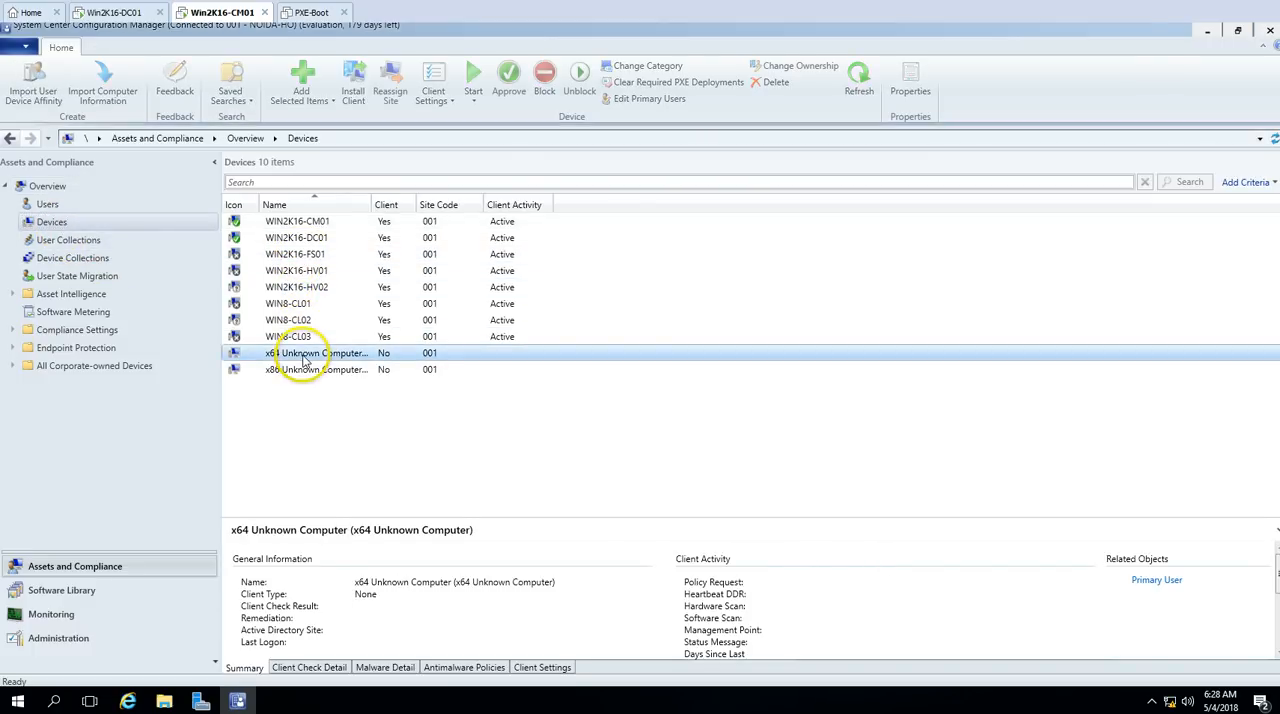
left_click(535, 668)
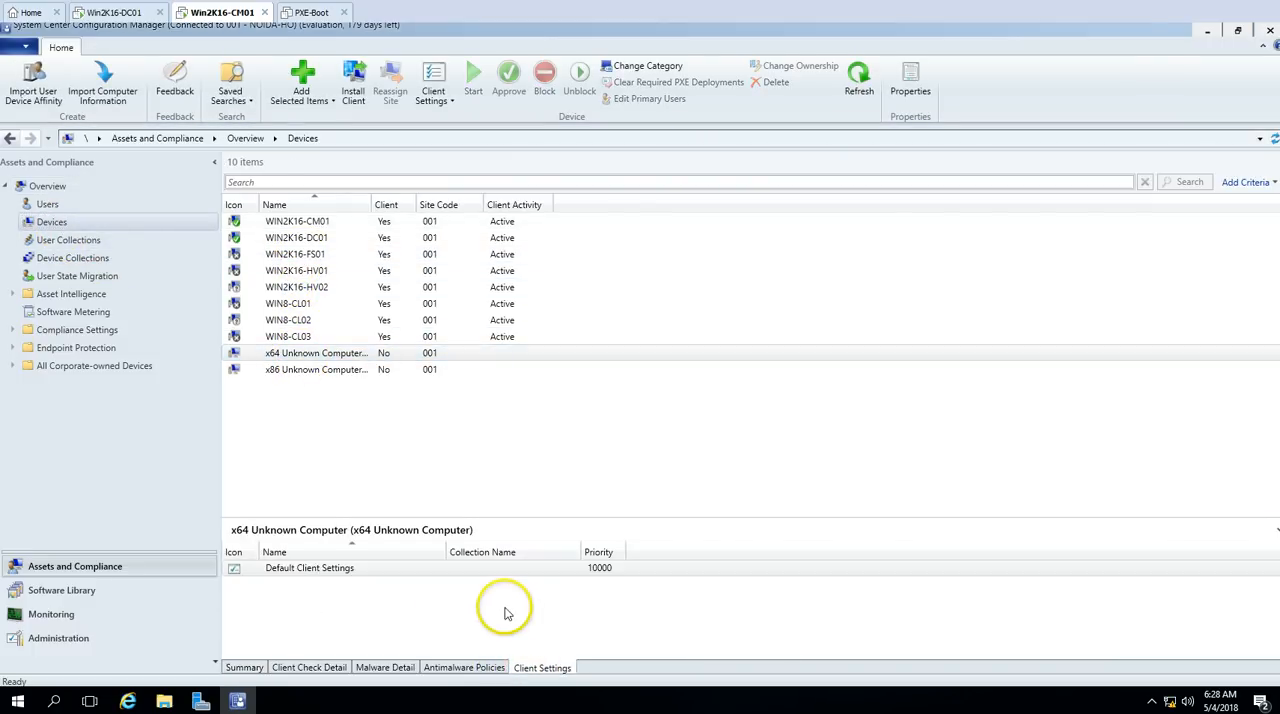
left_click(351, 574)
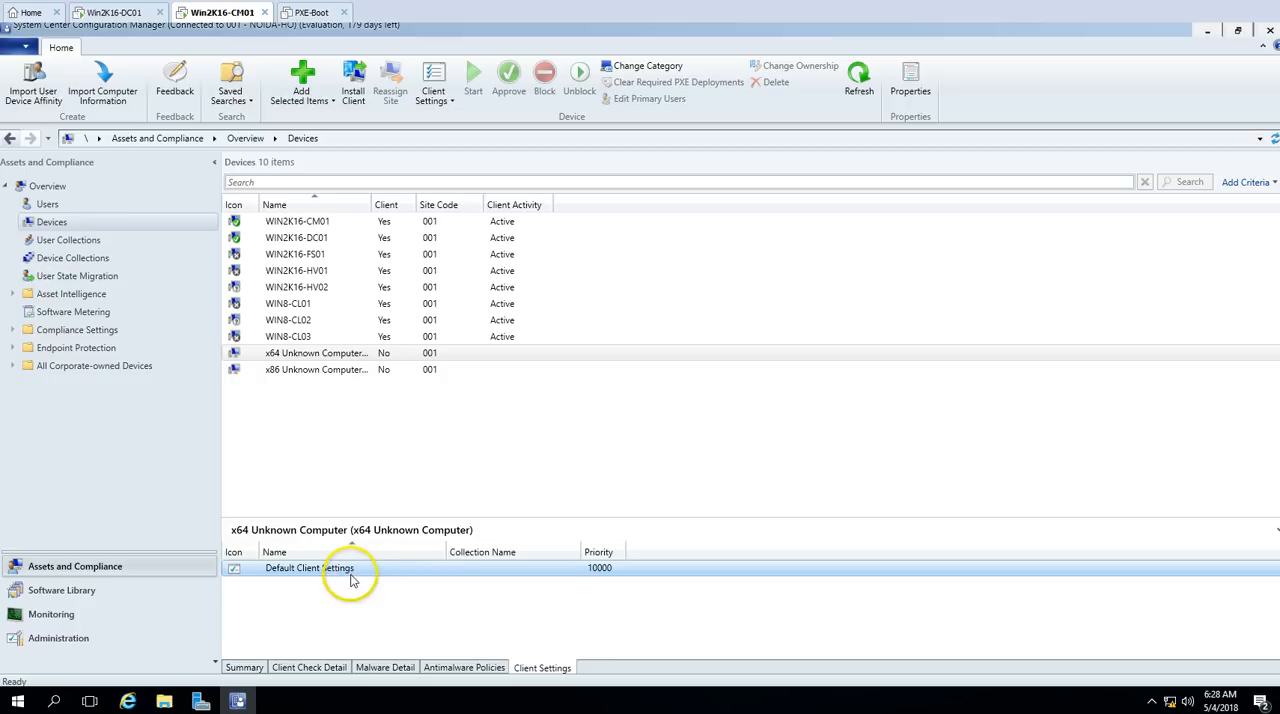
Step: Check the deployments assigned to the All Unknown Computers device collection and select Deploy-OS
left_click(76, 259)
left_click(283, 271)
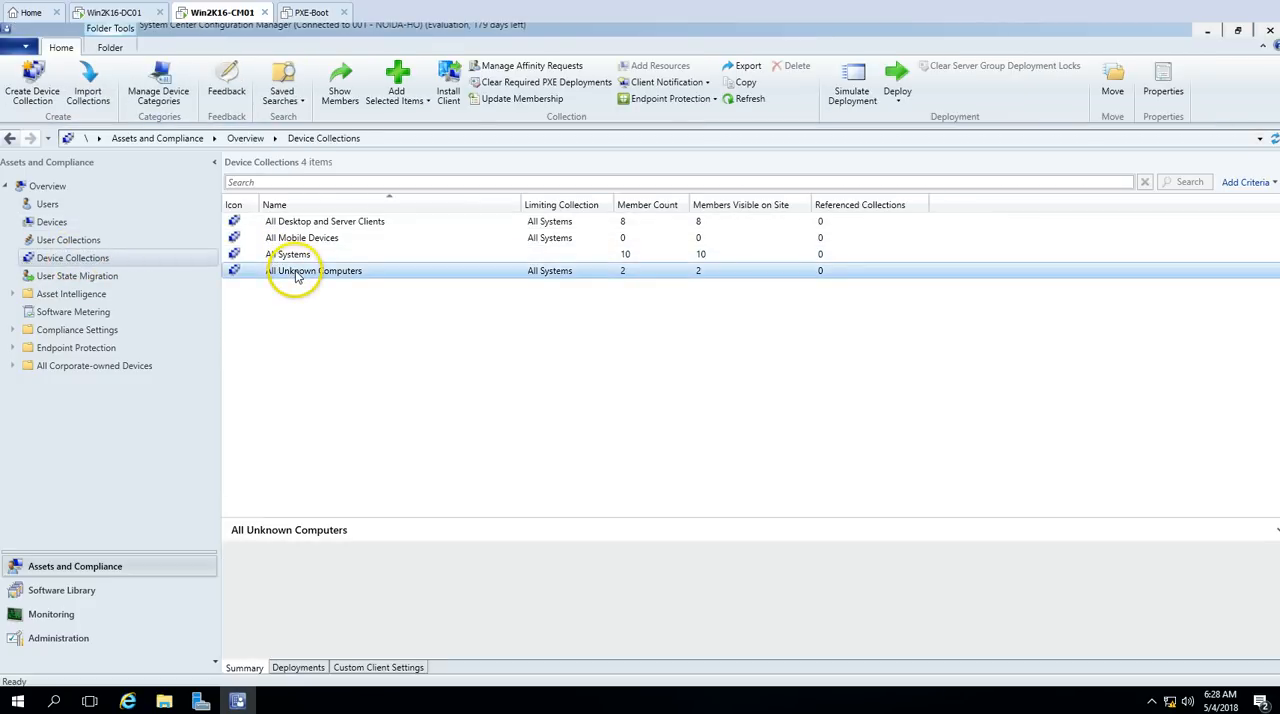
left_click(299, 668)
left_click(360, 570)
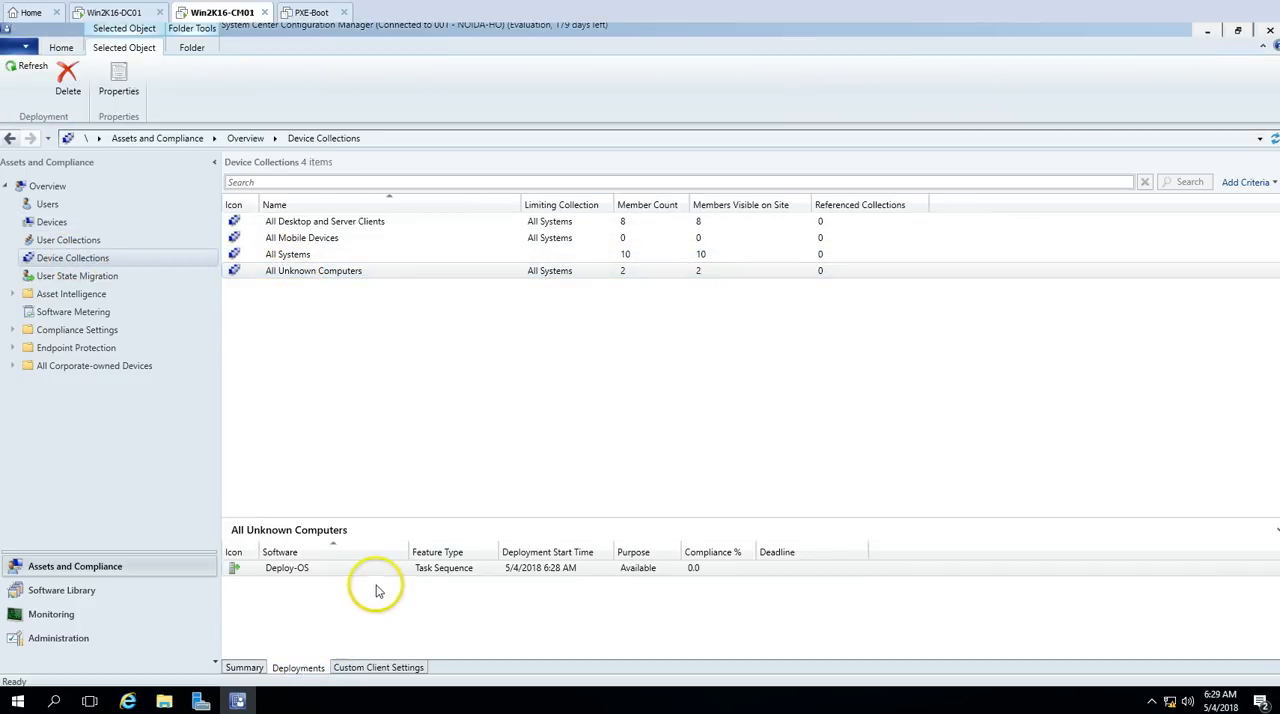
Step: Return to the task sequences list in the Software Library and select Deploy-OS
left_click(73, 642)
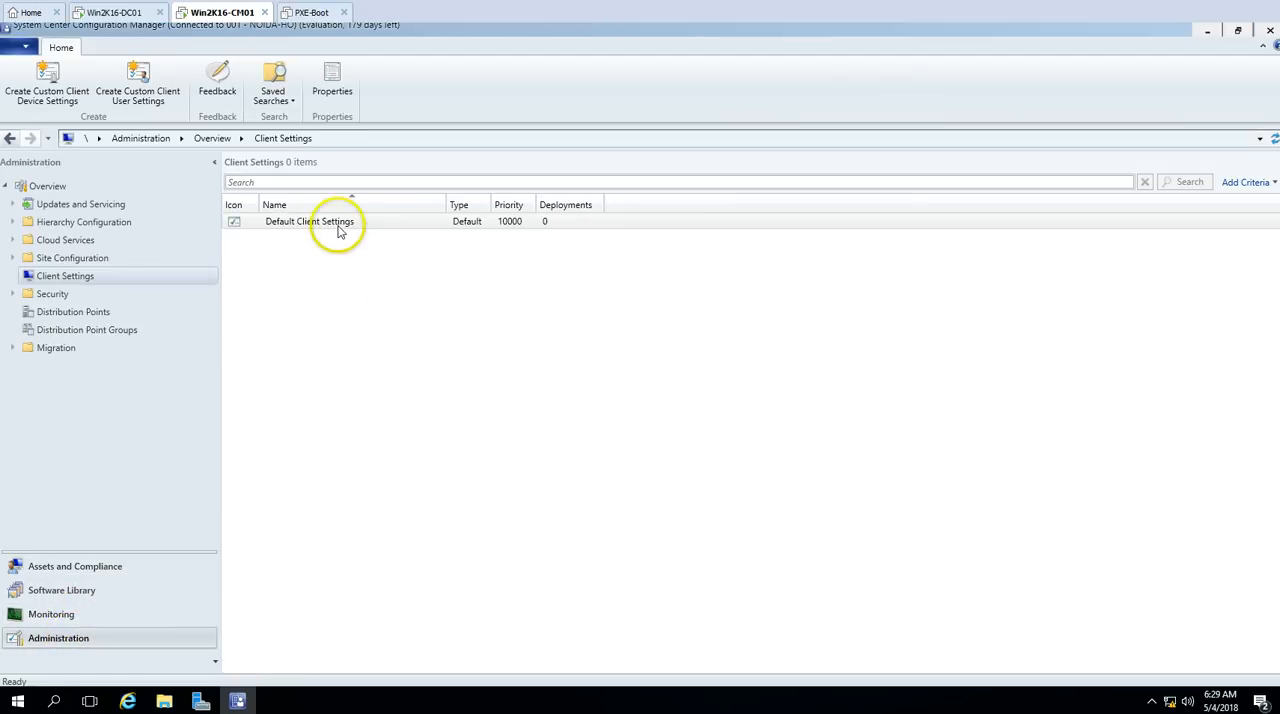
left_click(85, 613)
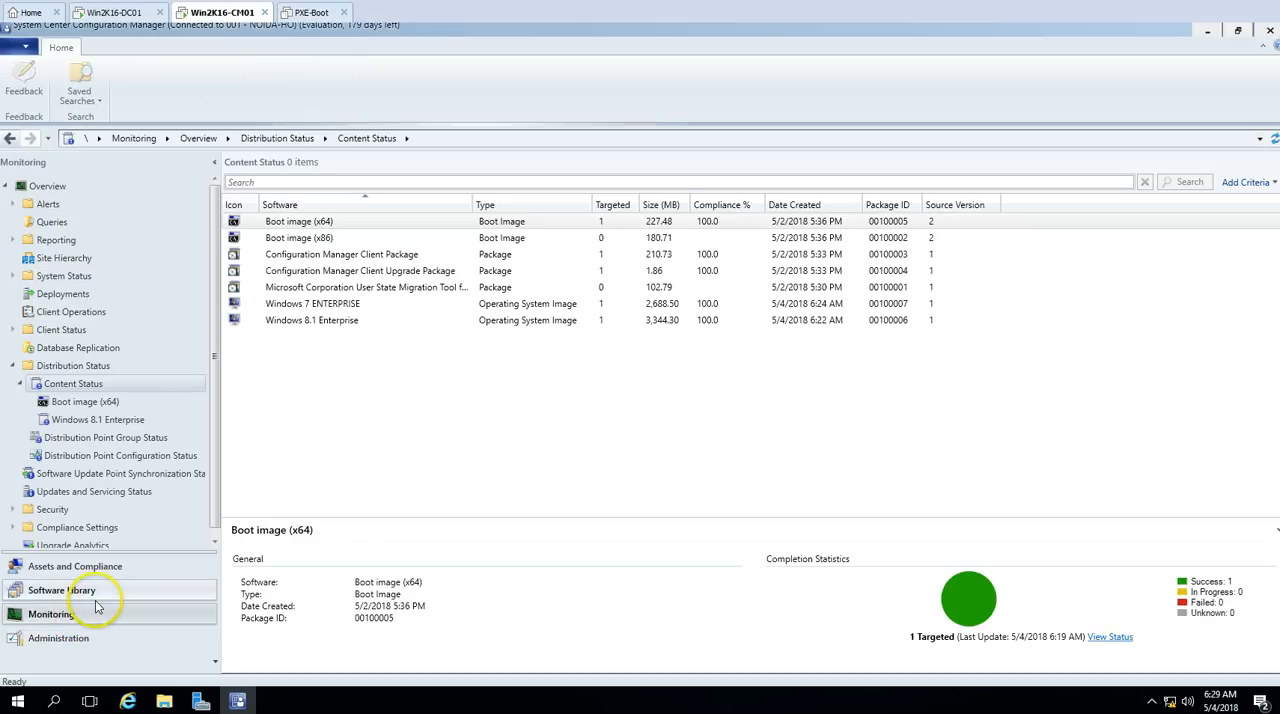
left_click(104, 592)
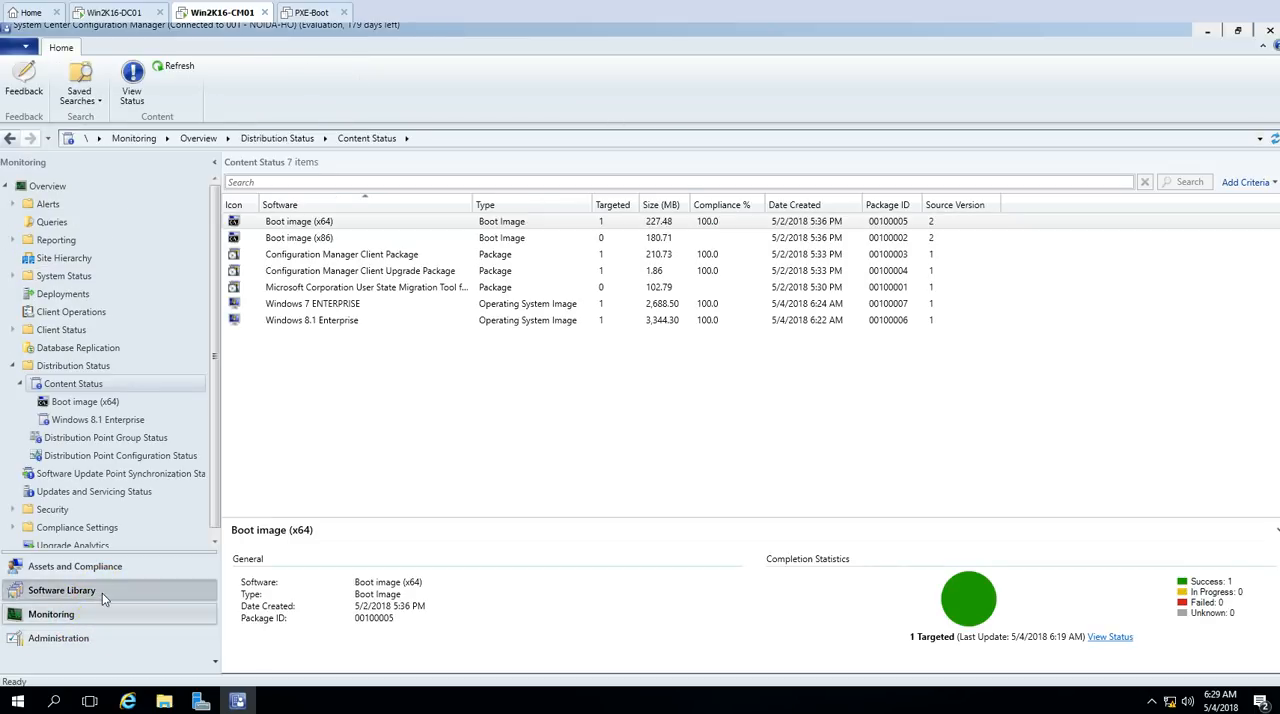
left_click(298, 223)
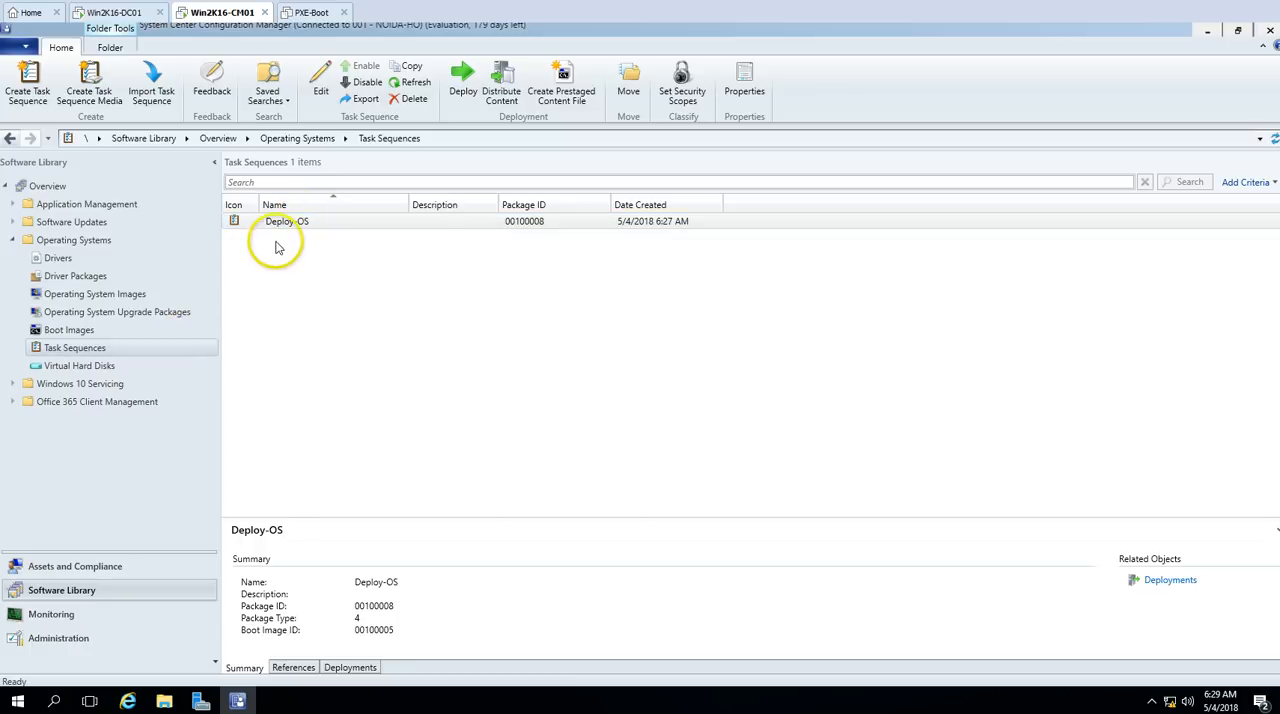
right_click(293, 228)
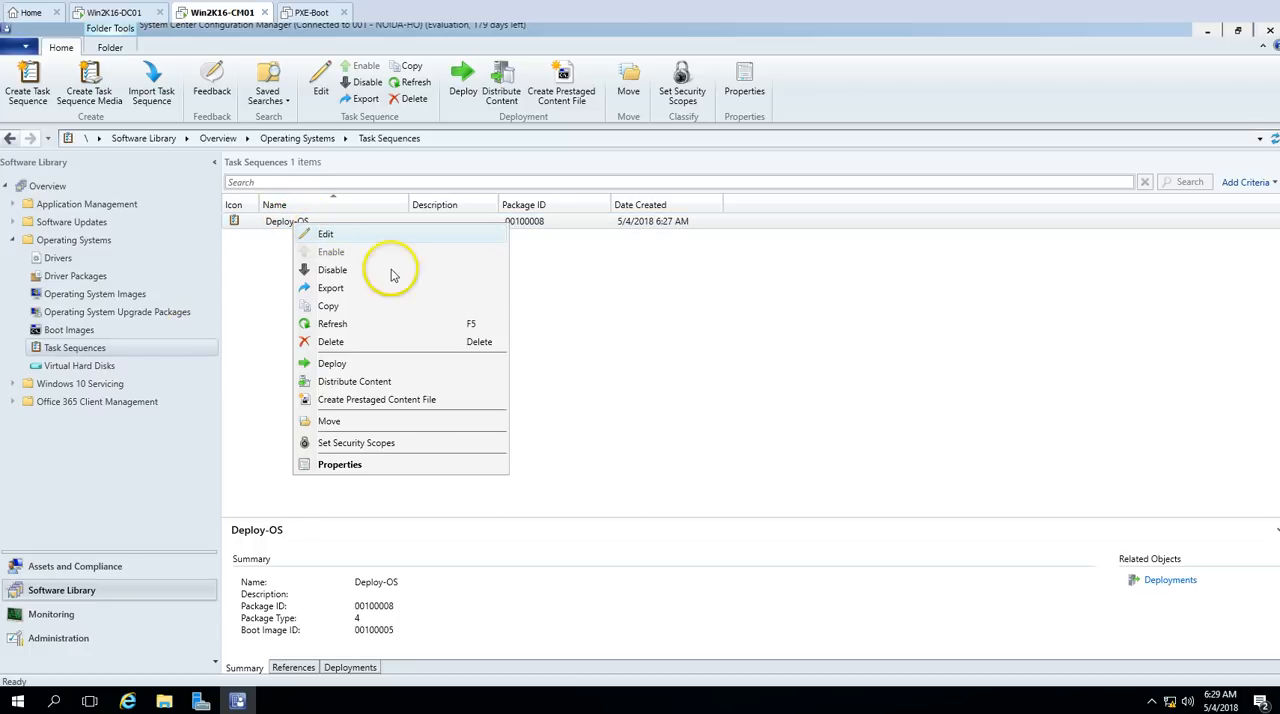
left_click(651, 329)
Step: Start a new task sequence that installs an existing image package, named Deploy-Win7-OS, with the x64 boot image
right_click(131, 349)
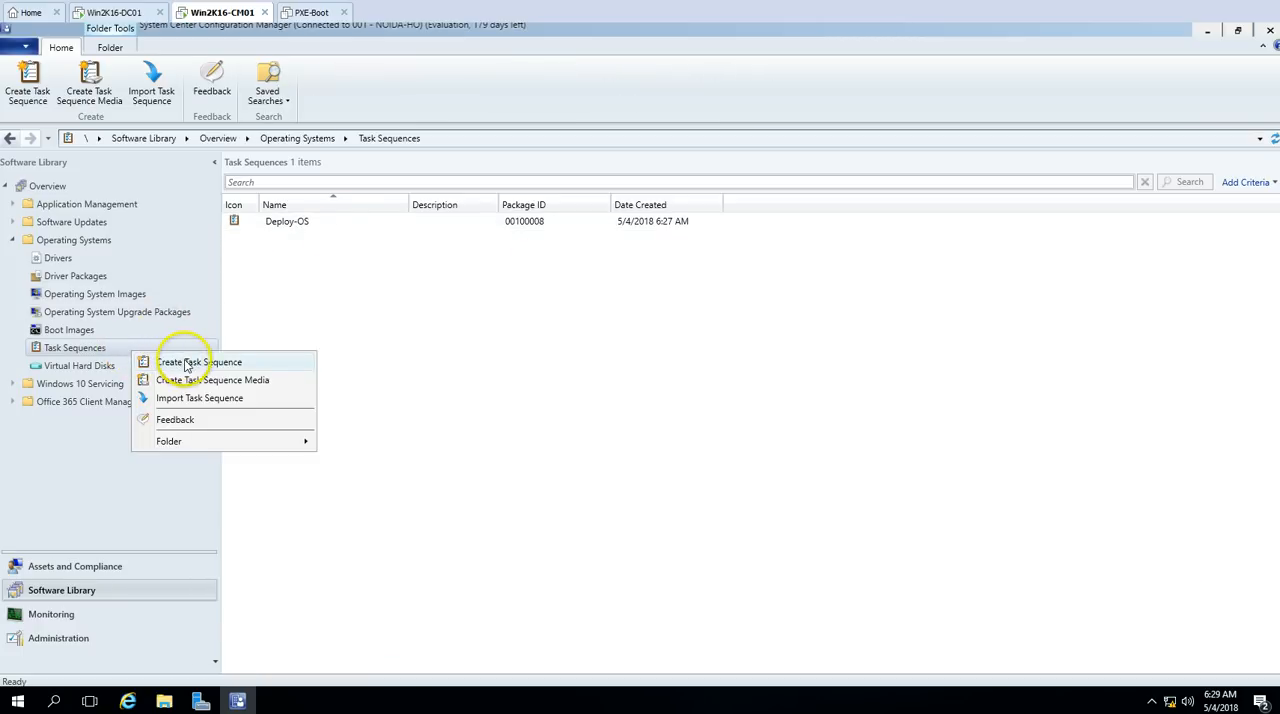
left_click(185, 366)
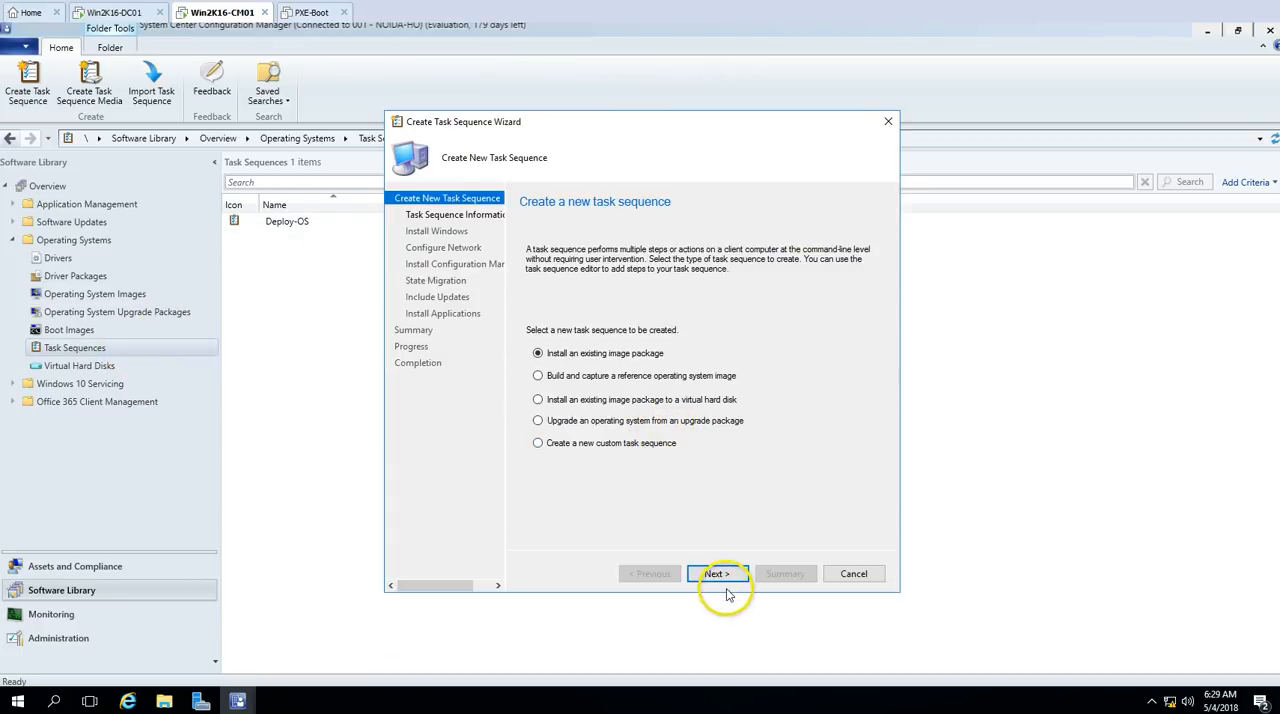
left_click(718, 577)
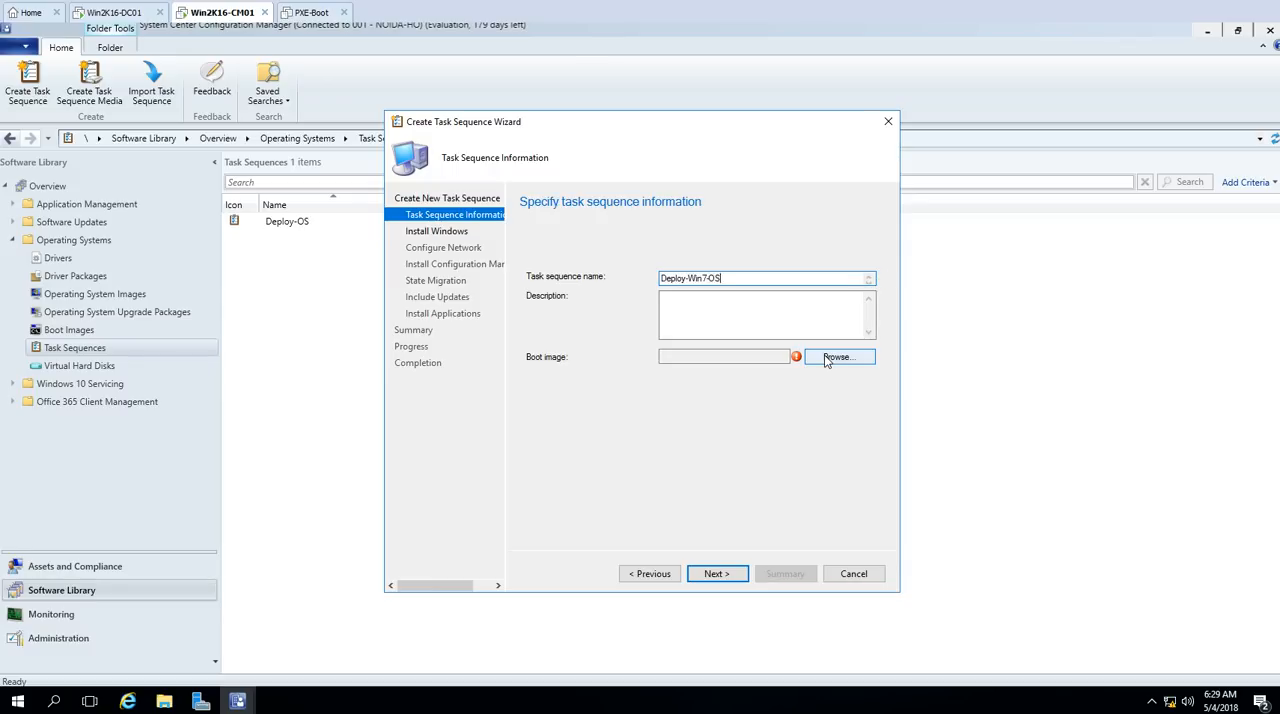
left_click(835, 357)
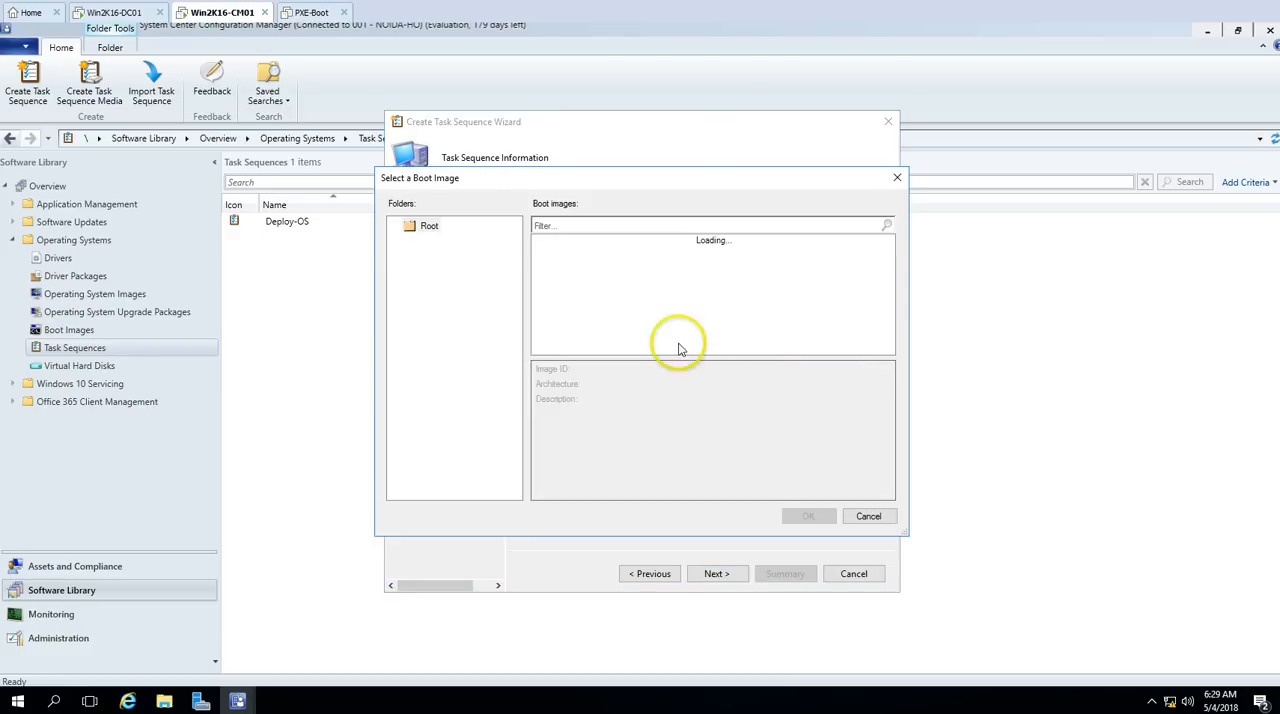
left_click(590, 243)
left_click(808, 516)
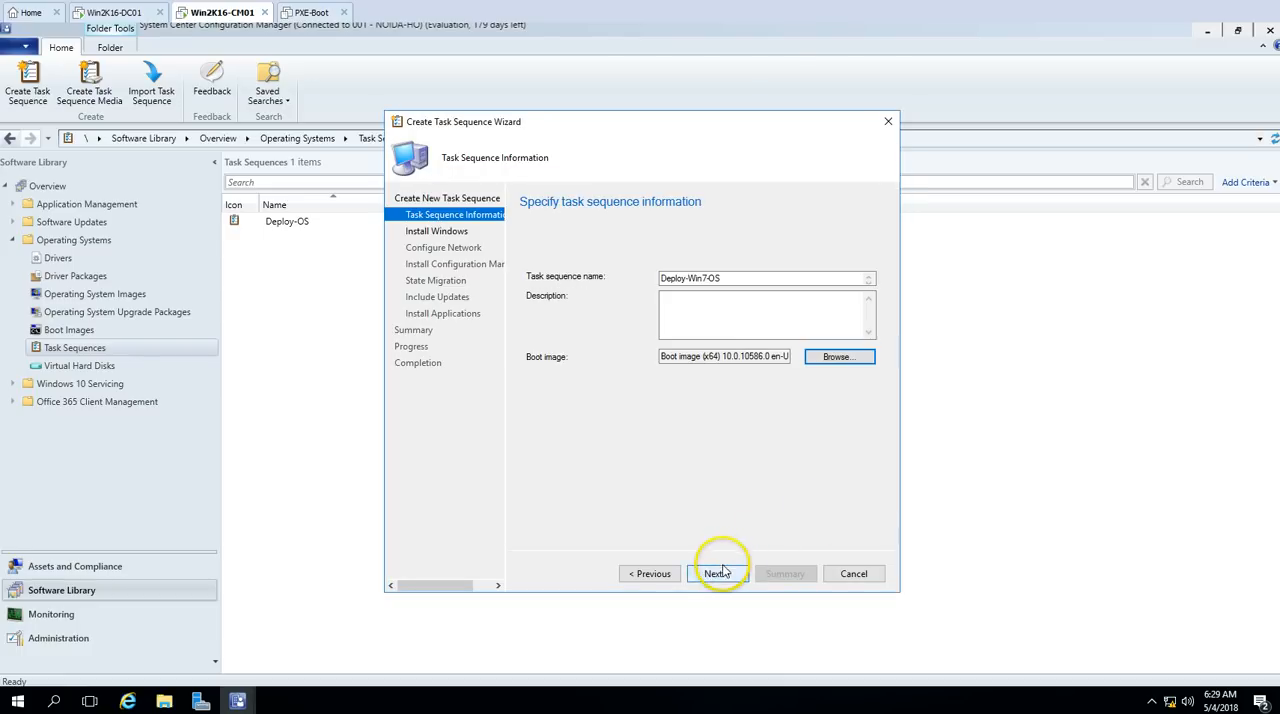
left_click(717, 573)
Step: Choose the Windows 7 ENTERPRISE en-US image package and turn off the BitLocker configuration for the task sequence
left_click(846, 272)
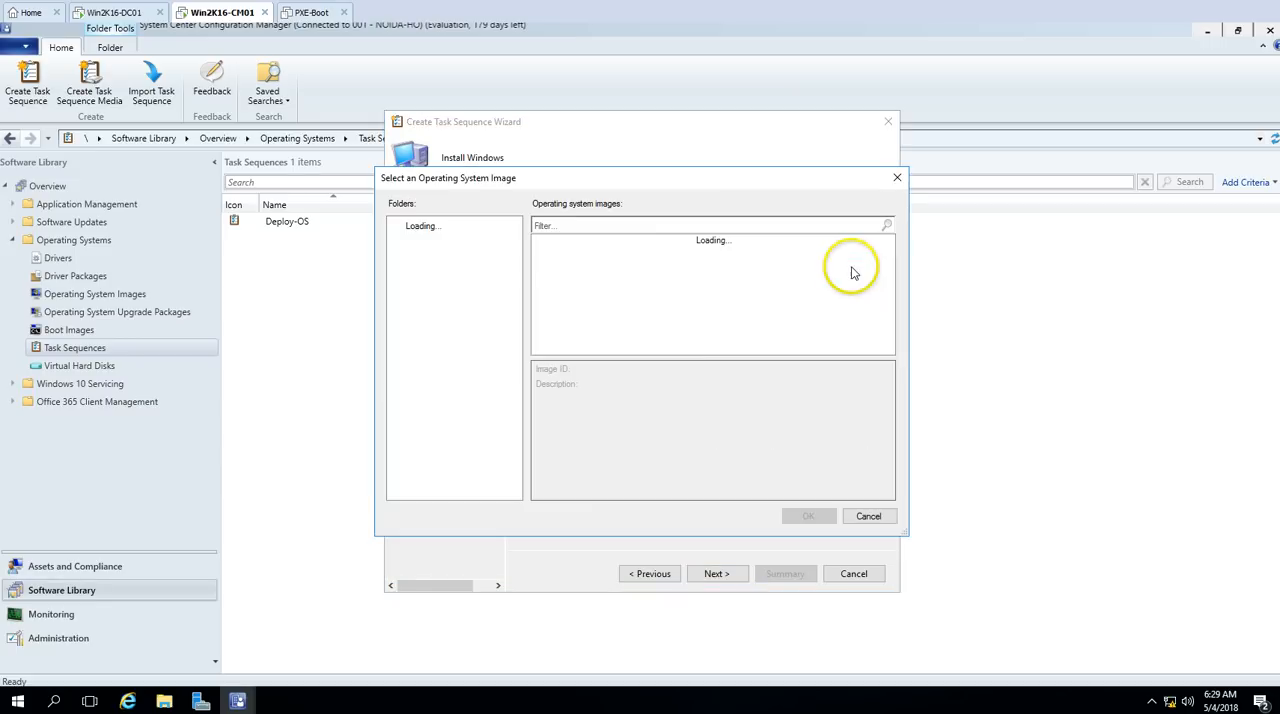
left_click(590, 243)
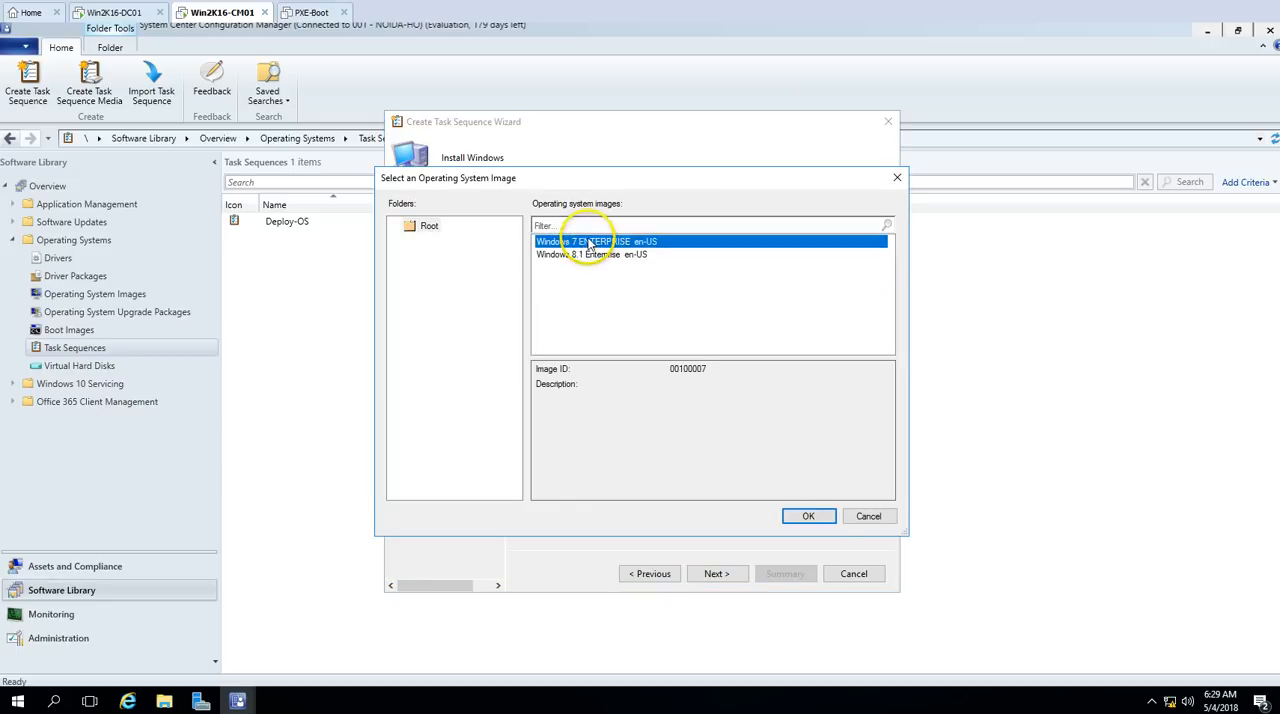
left_click(808, 516)
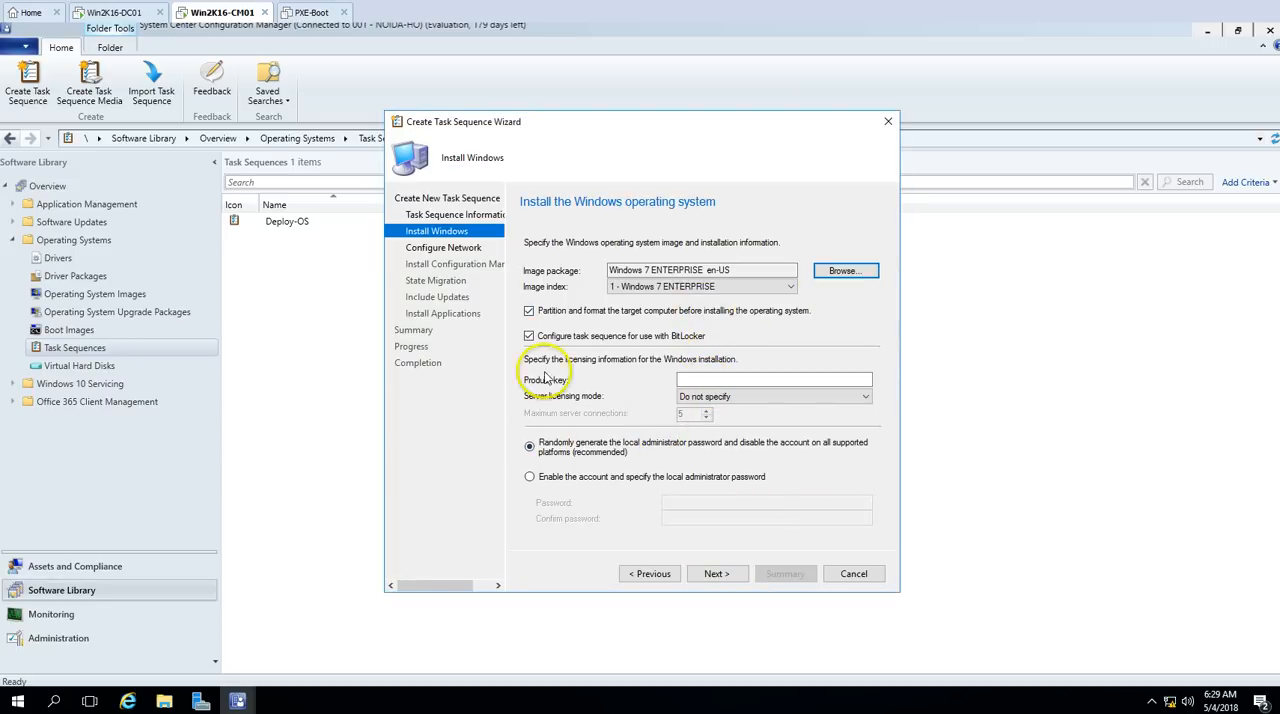
left_click(529, 336)
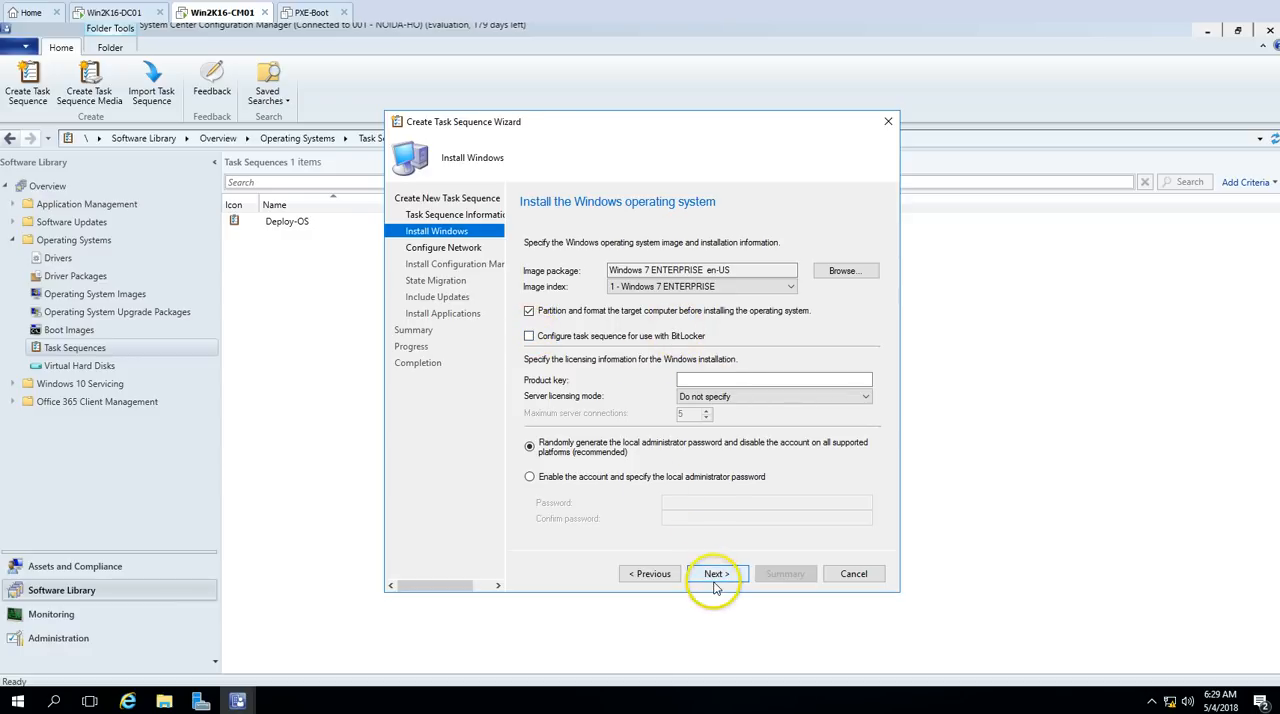
Step: Enable the local administrator account and enter and confirm its password
left_click(610, 476)
left_click(680, 505)
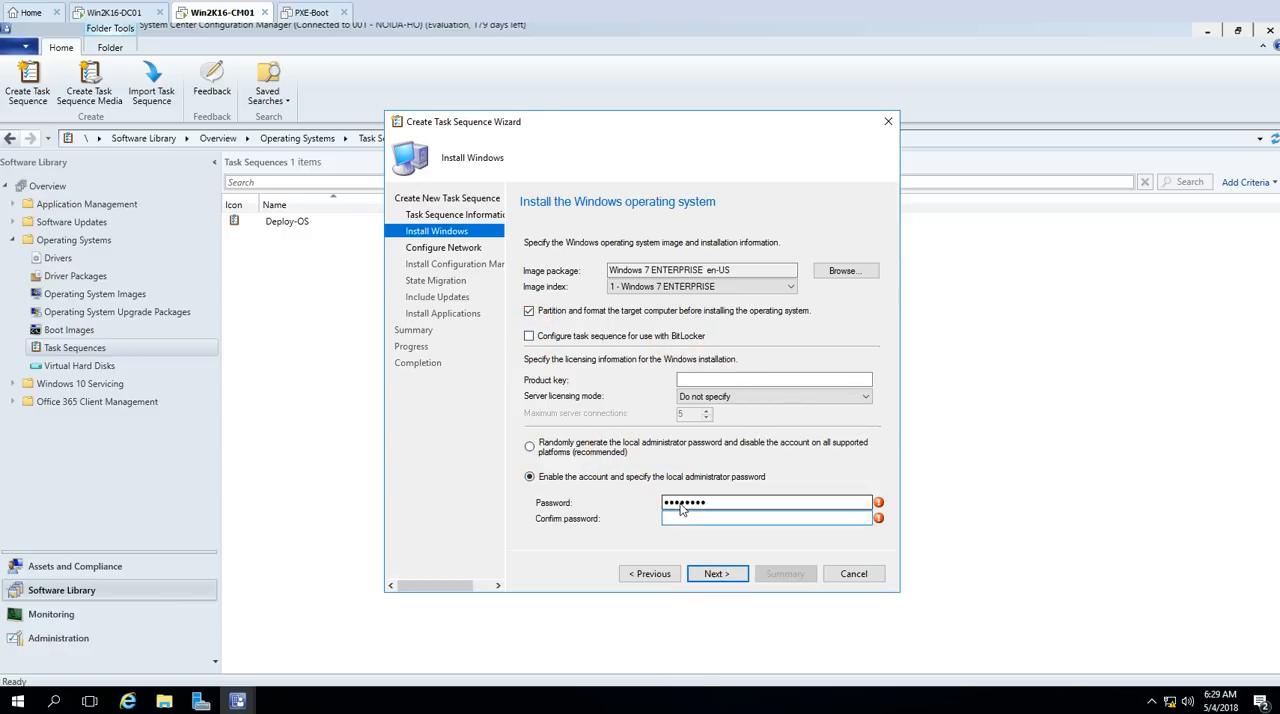
left_click(737, 577)
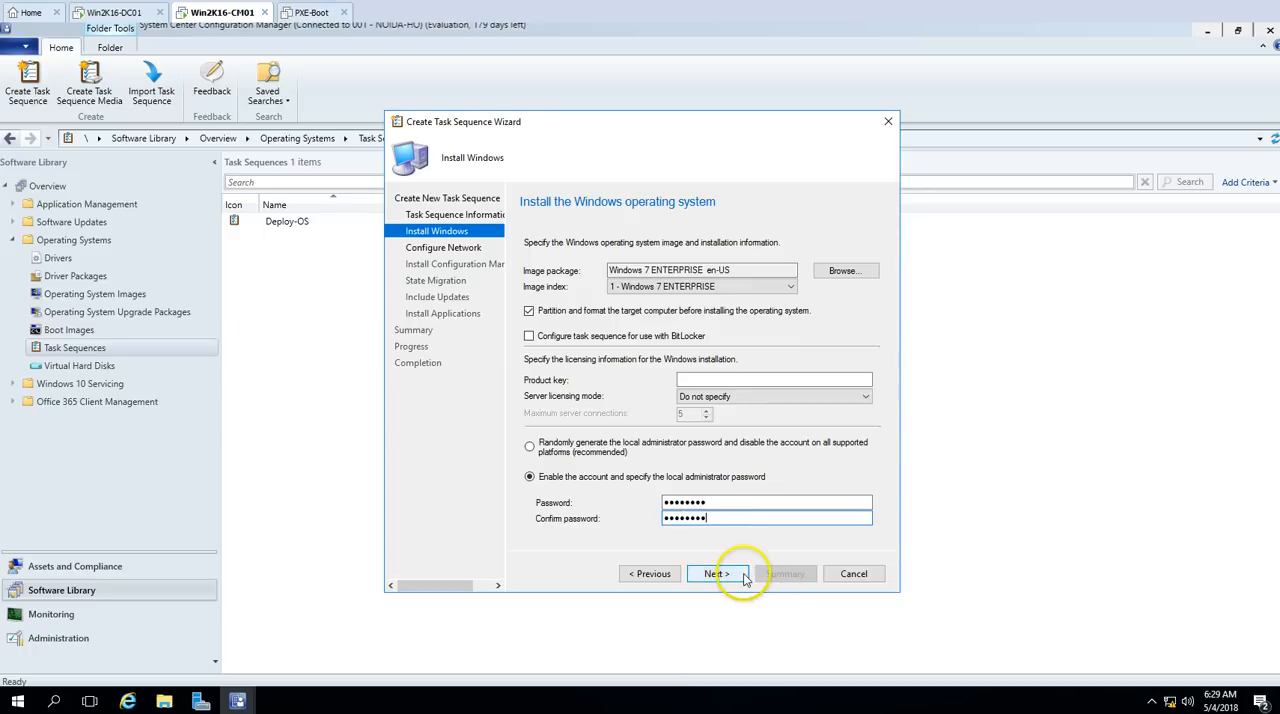
Step: Set the computer to join the VICTORINFOSOL.COM domain in the Workstations OU under NOIDA
left_click(549, 317)
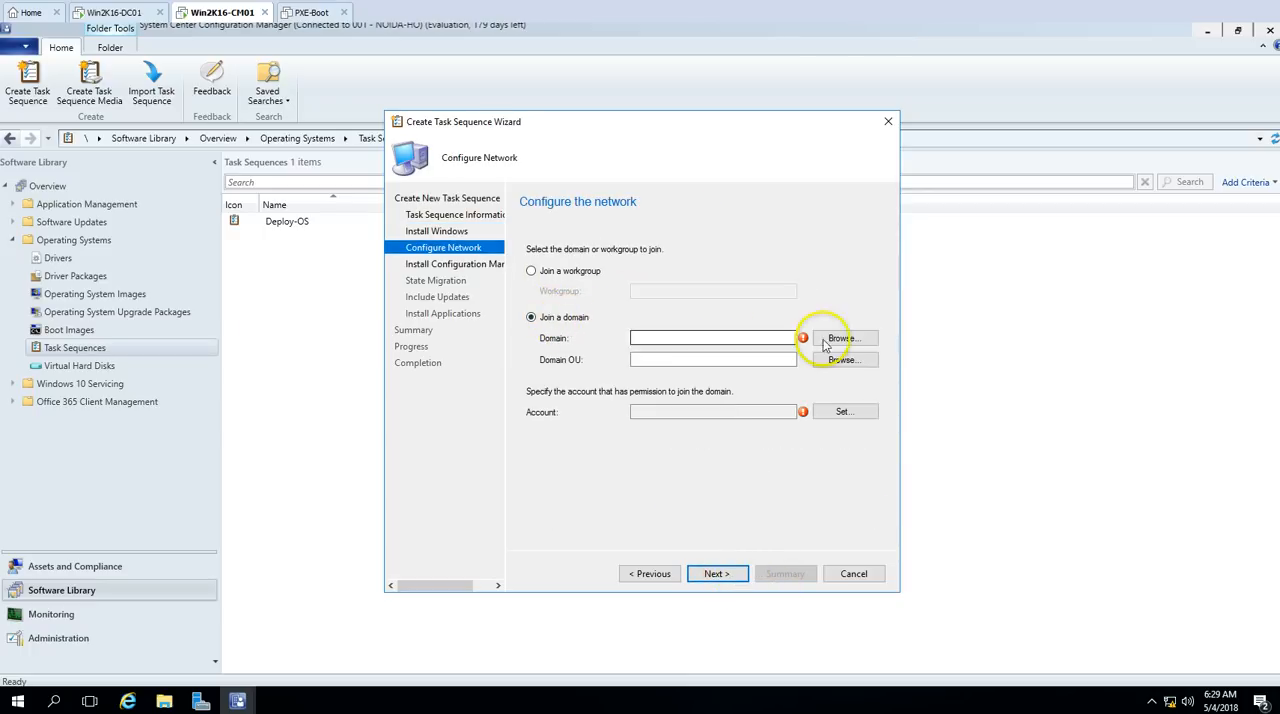
left_click(845, 338)
left_click(591, 307)
left_click(645, 445)
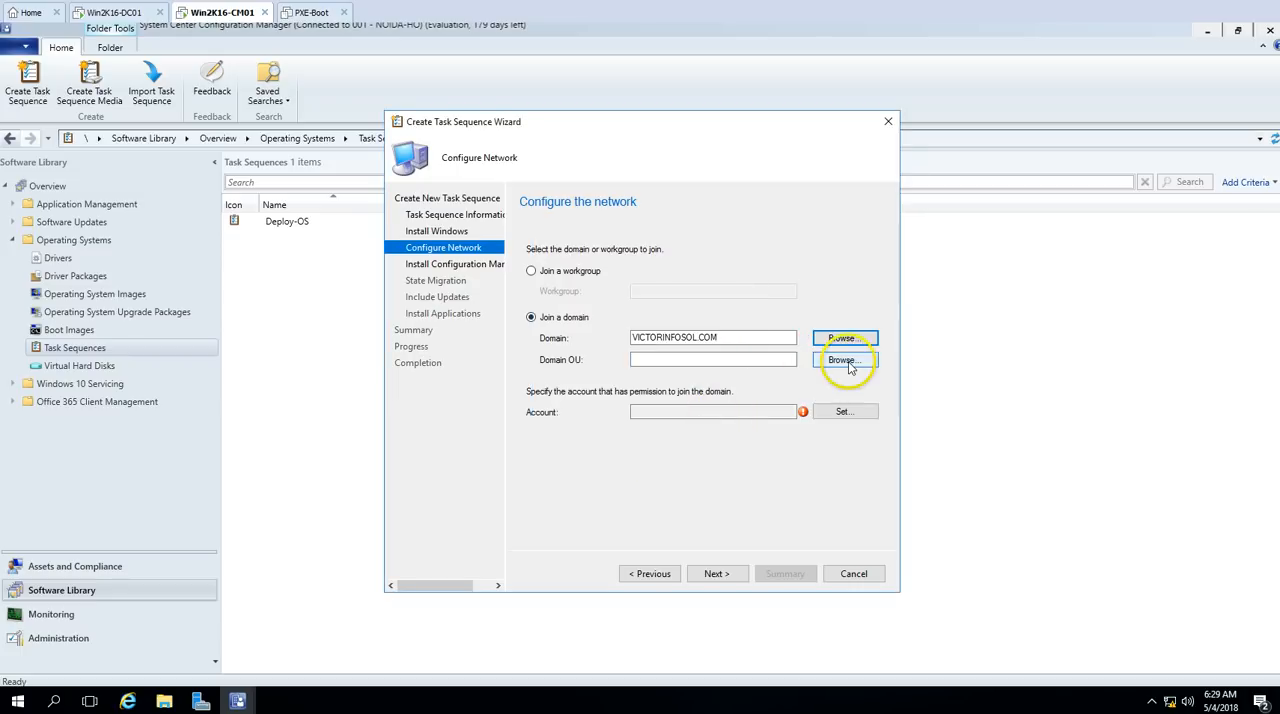
left_click(845, 360)
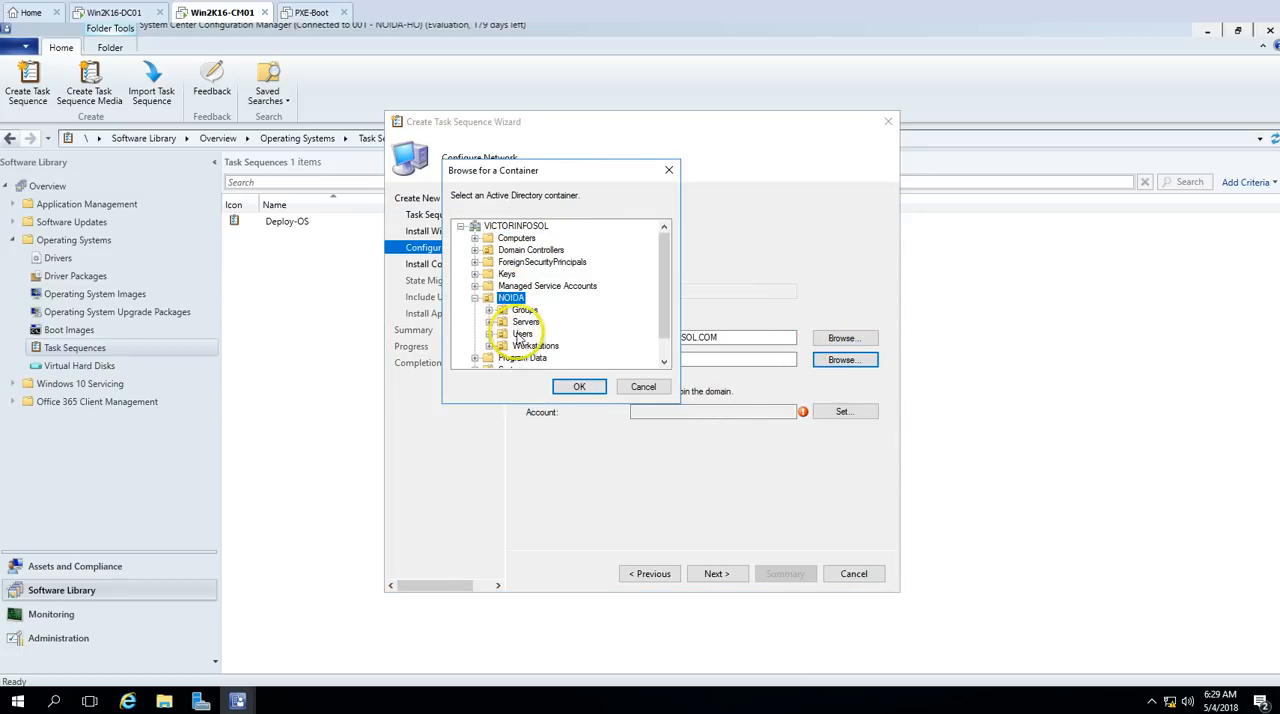
left_click(521, 346)
left_click(581, 391)
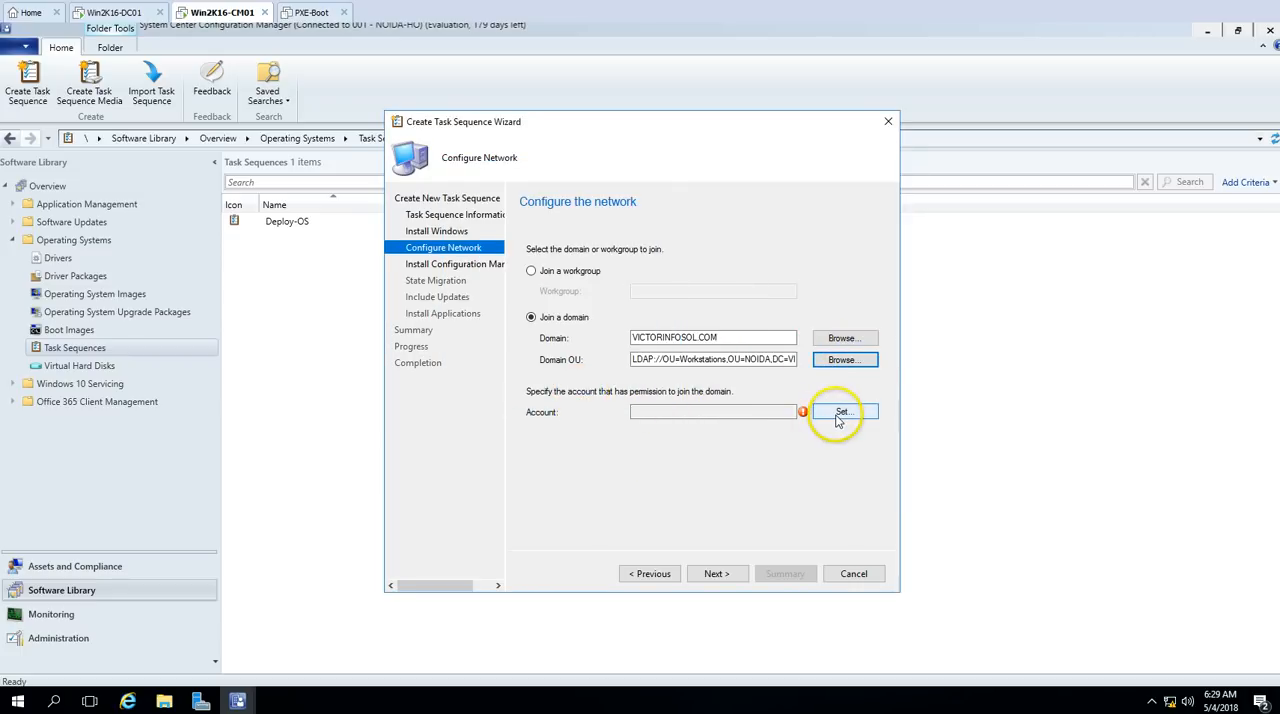
Step: Set VICTORINFOSOL\Administrator as the domain join account, enter and confirm its password, and test the connection
left_click(843, 411)
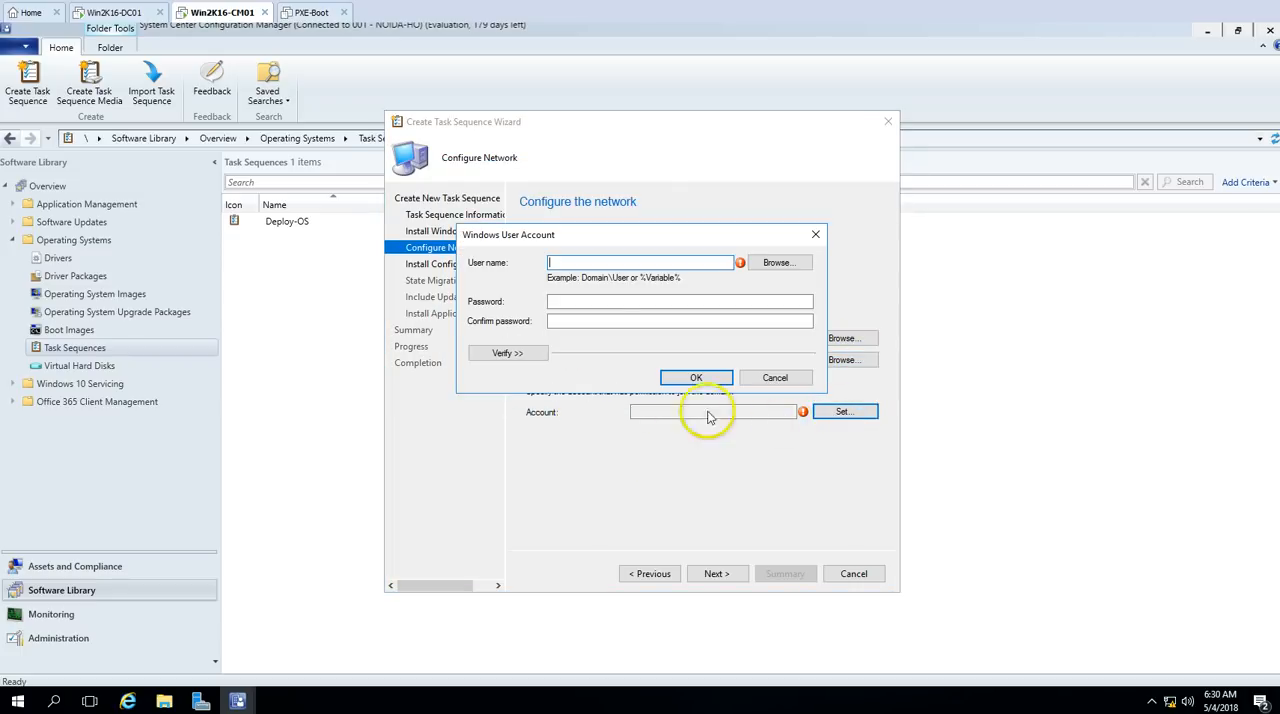
left_click(775, 262)
type("Administrator")
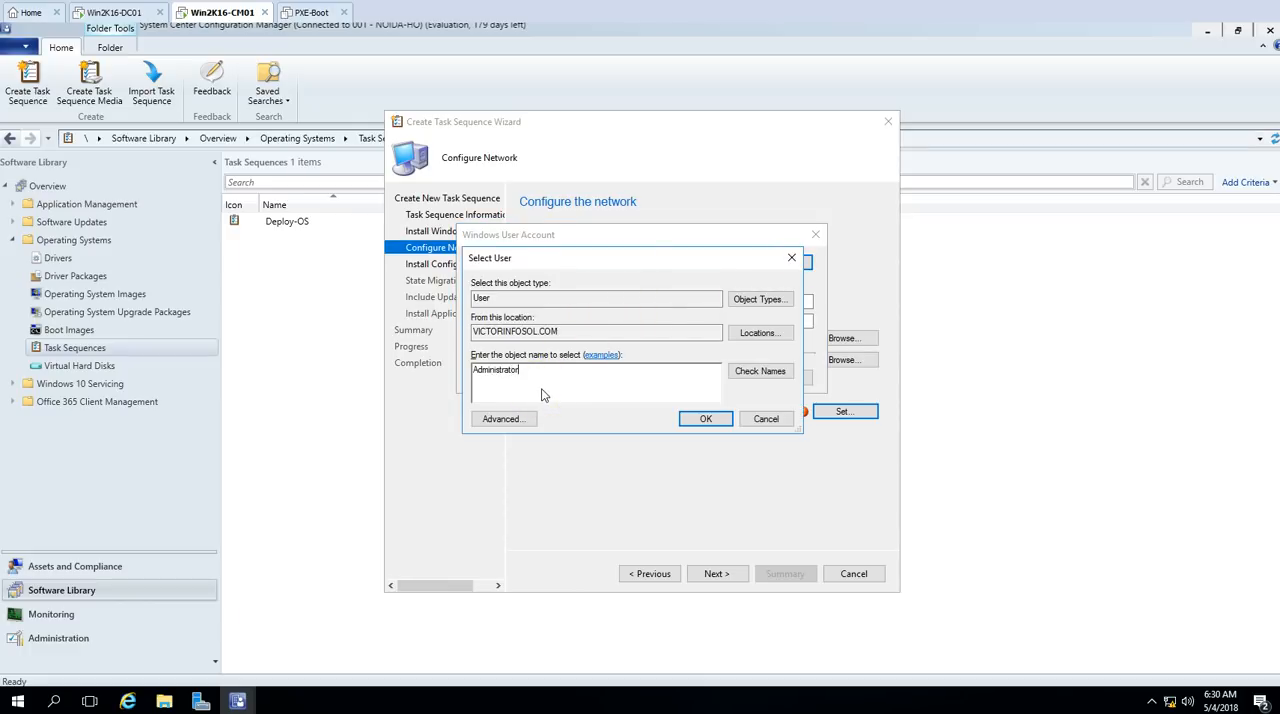
key("Return")
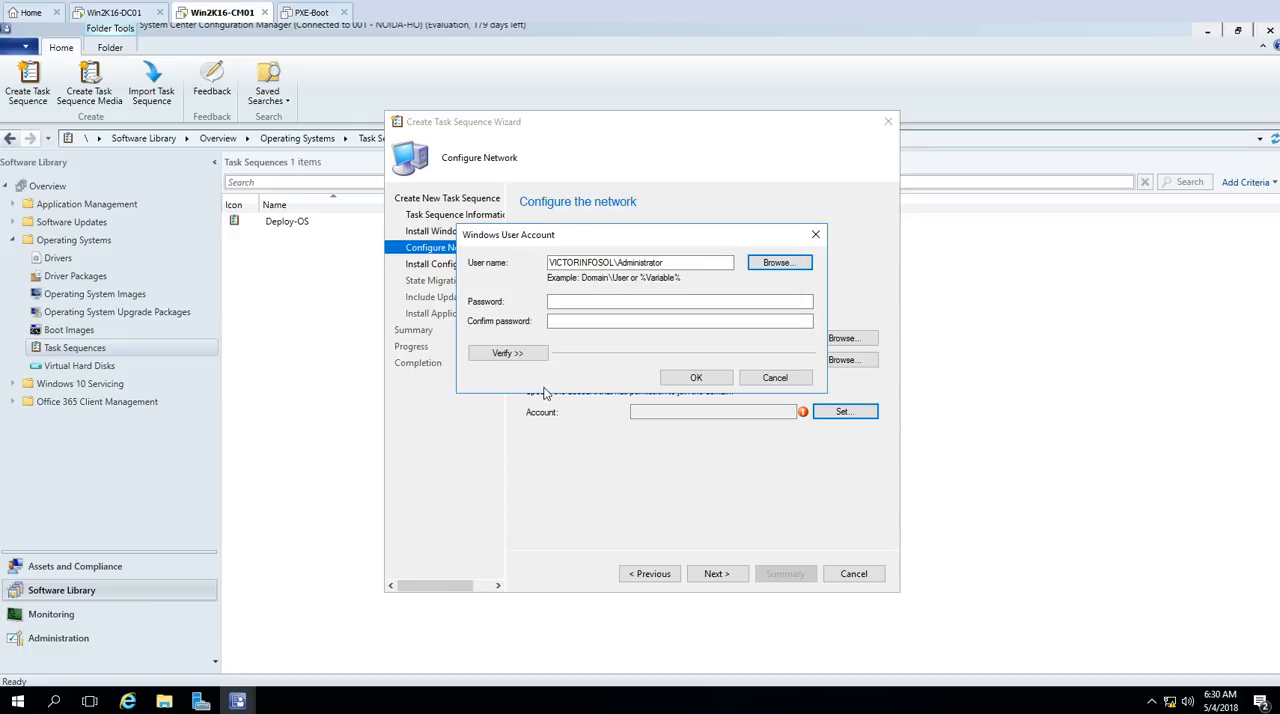
left_click(604, 304)
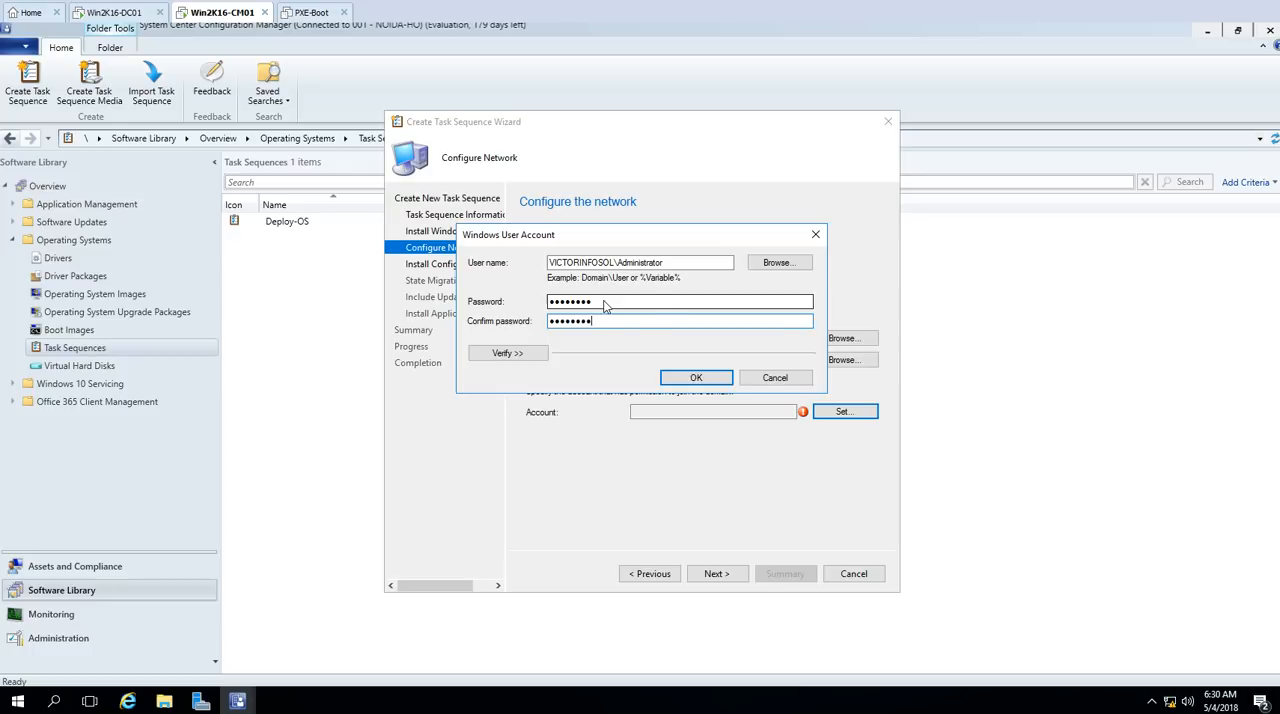
left_click(508, 353)
left_click(545, 428)
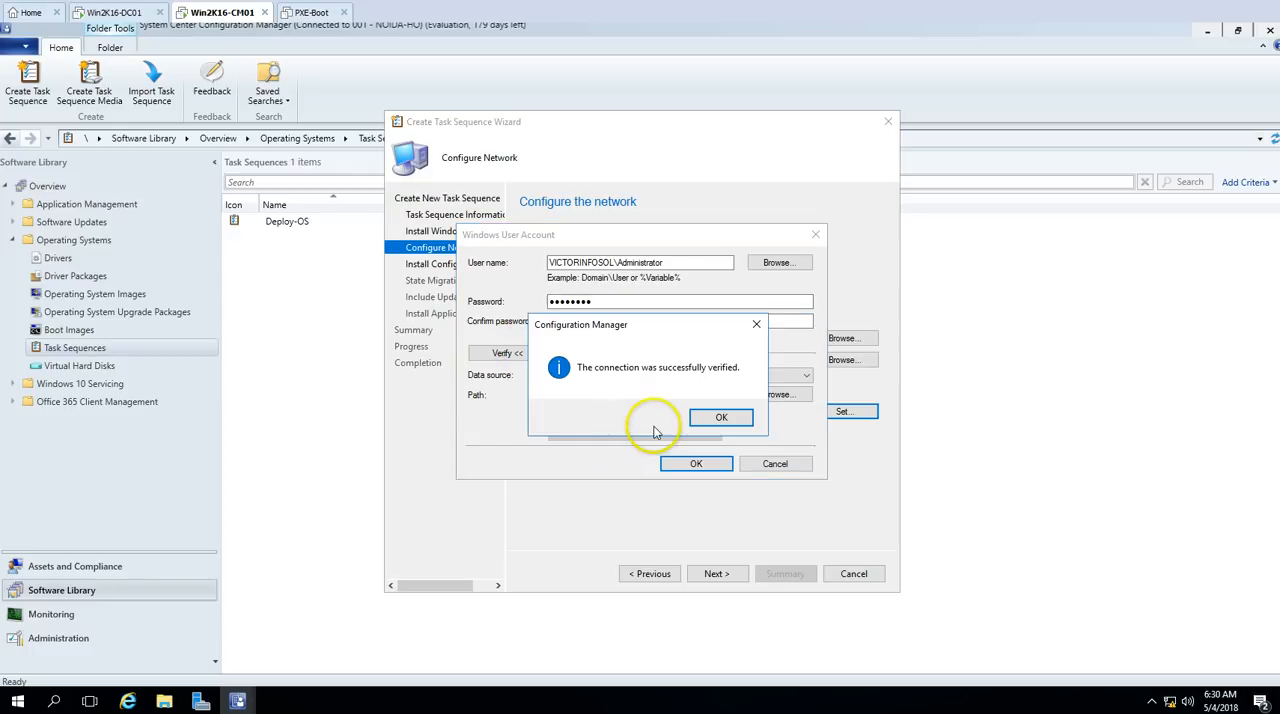
left_click(717, 418)
left_click(698, 464)
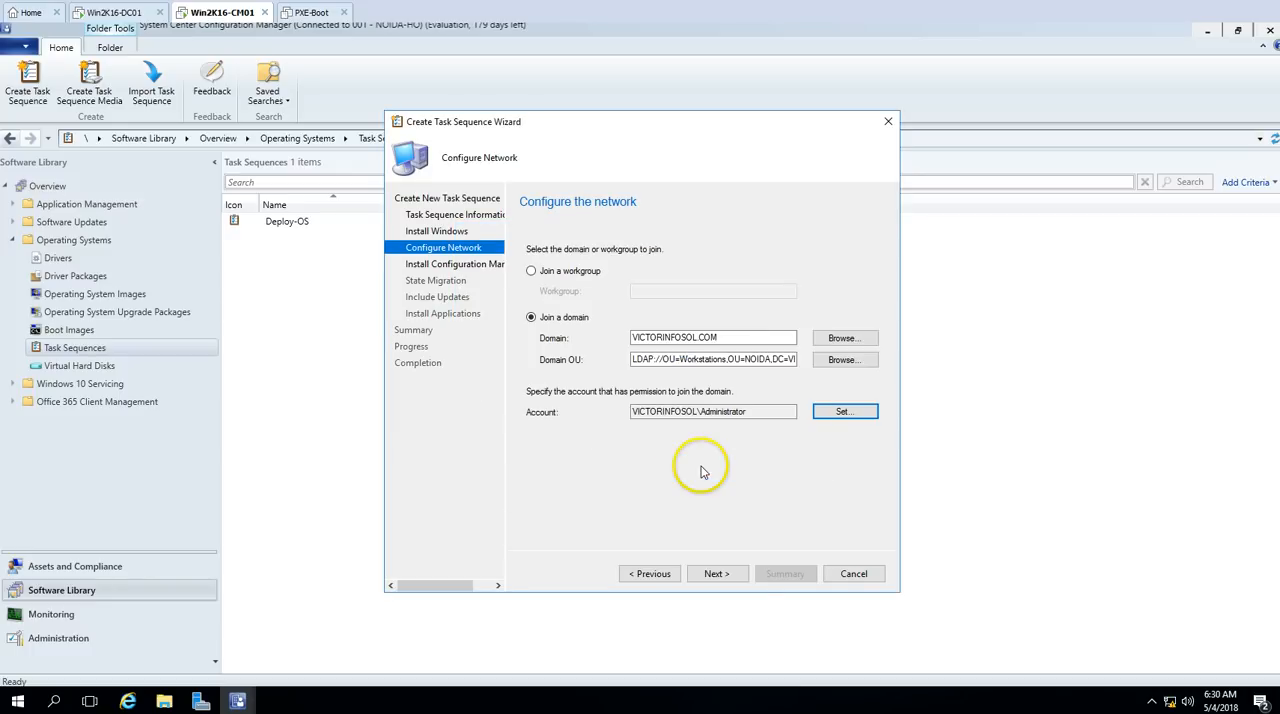
left_click(717, 574)
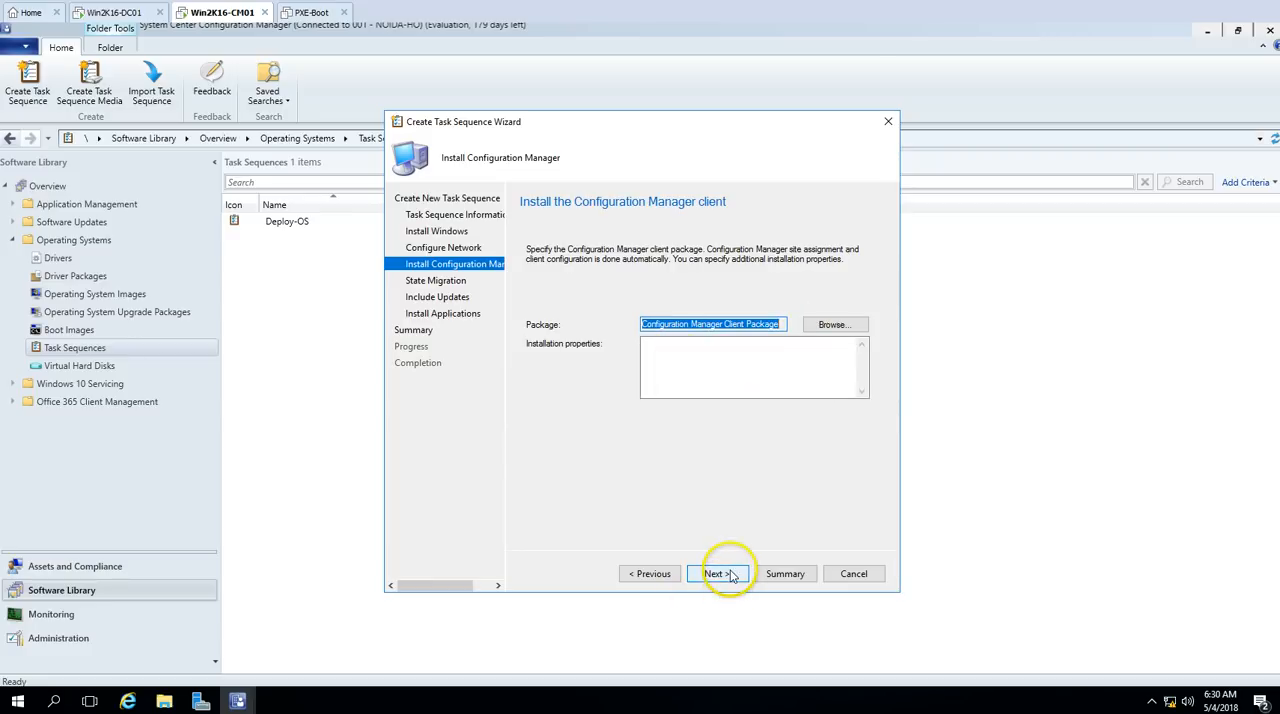
Step: Keep the default Configuration Manager client package and turn off capture of user, network and Microsoft Windows settings
left_click(717, 574)
left_click(531, 306)
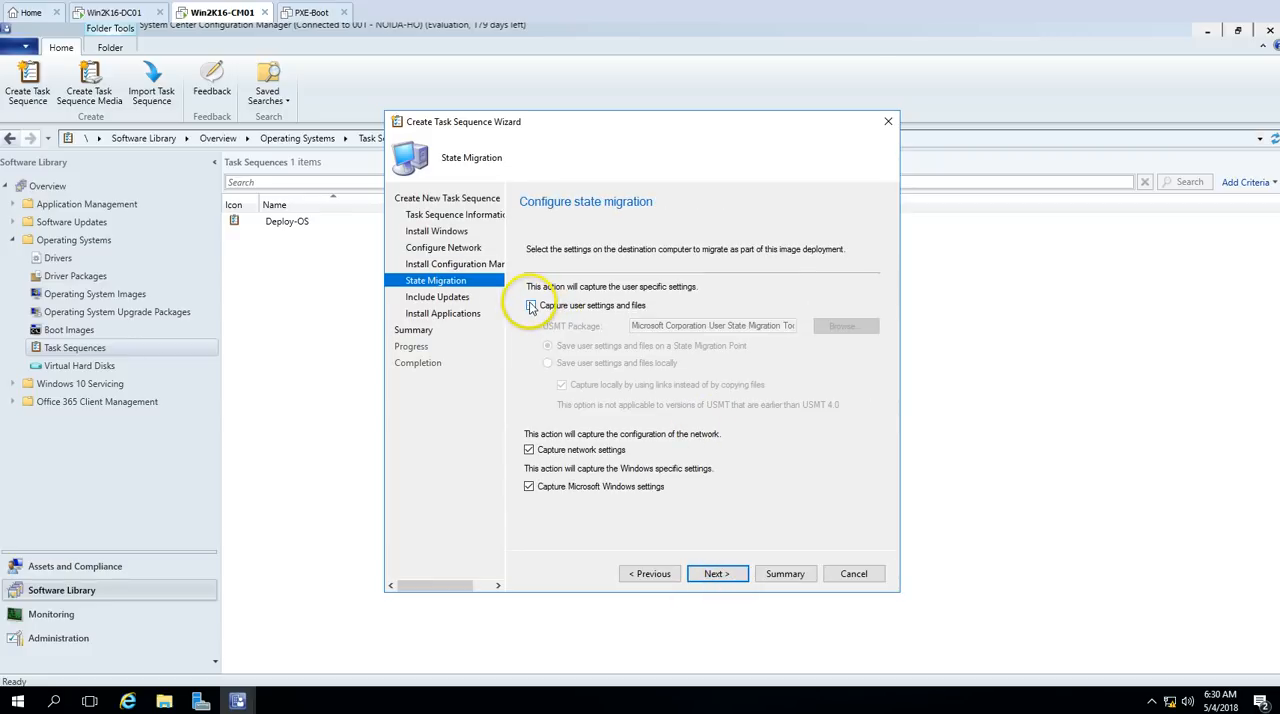
left_click(529, 486)
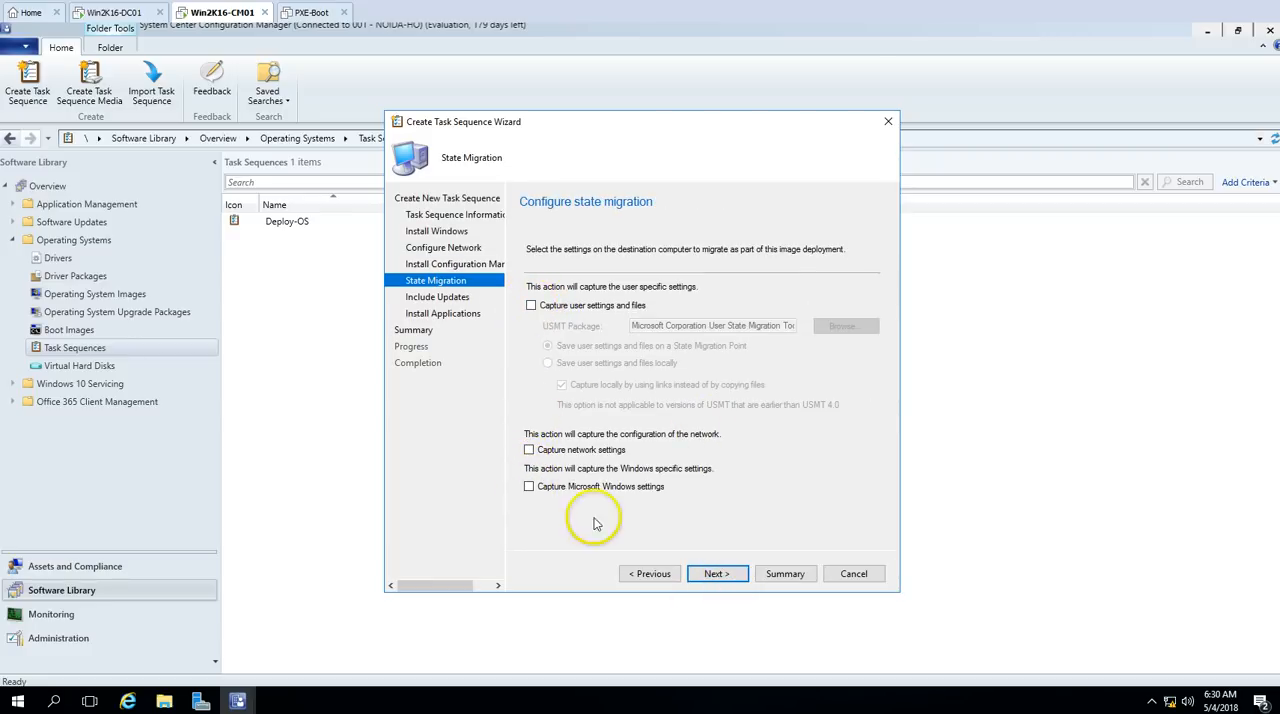
left_click(717, 574)
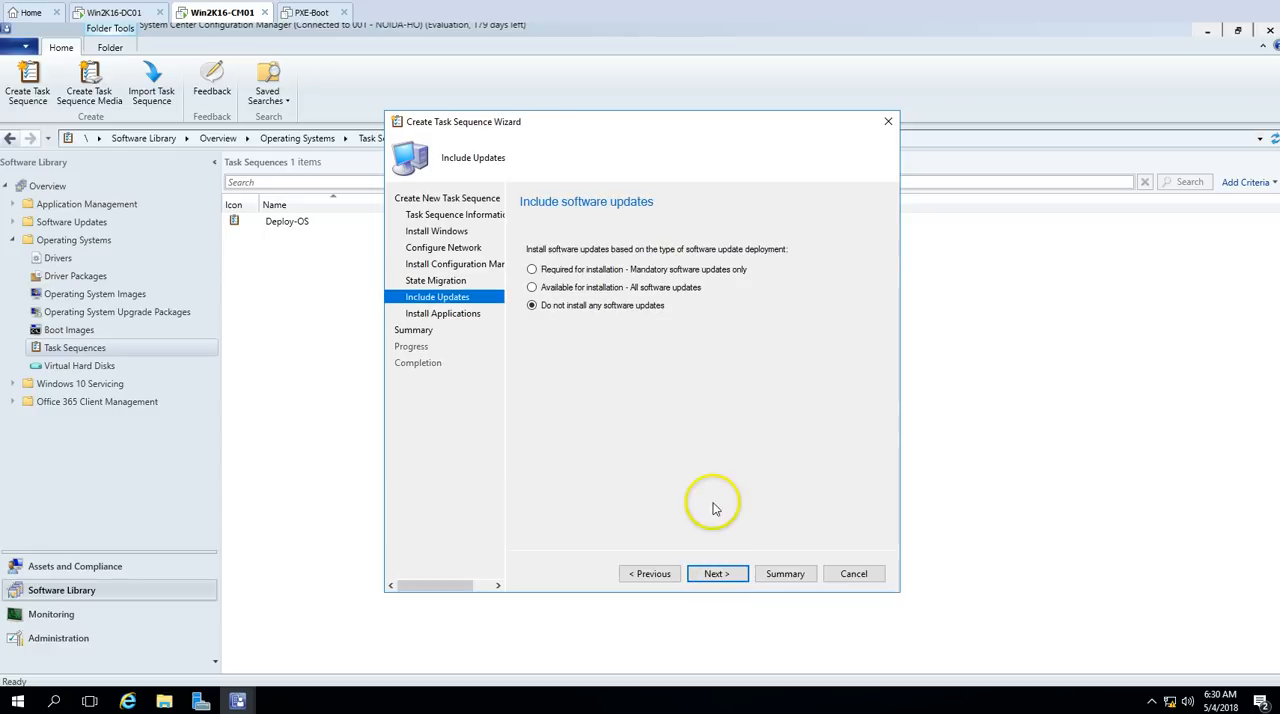
Step: Create the task sequence without software updates or applications and close the wizard
left_click(724, 576)
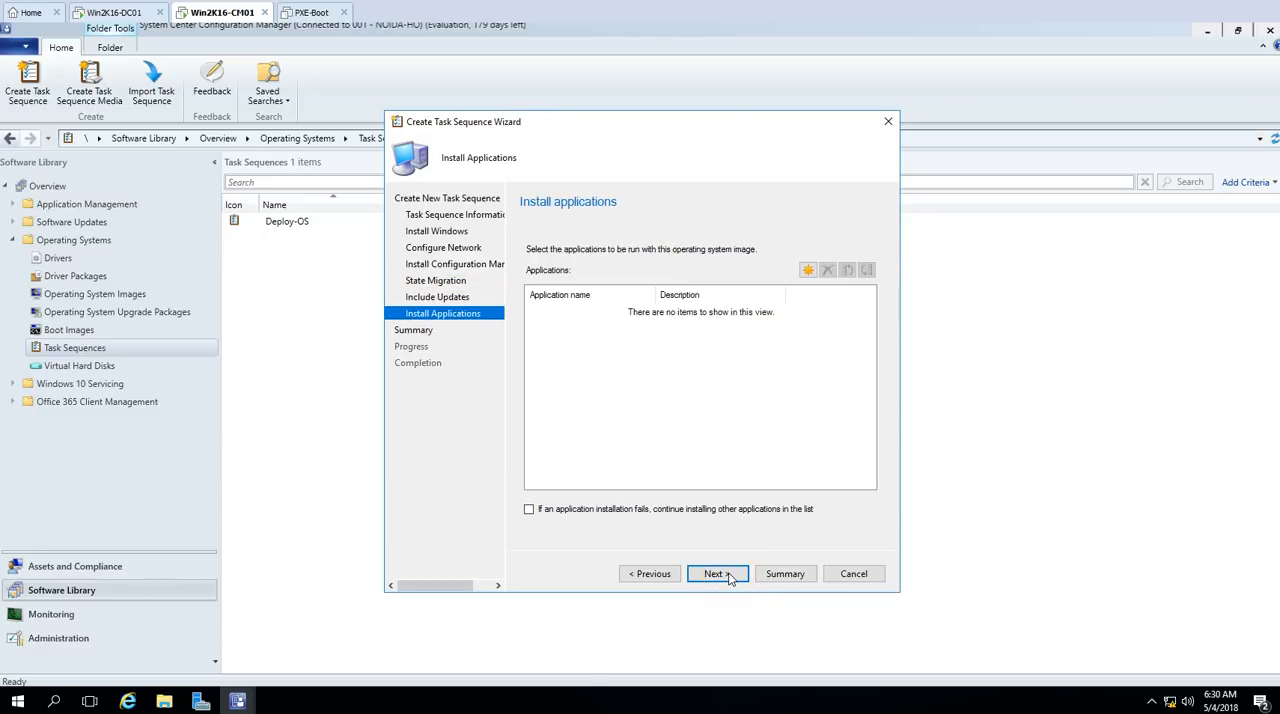
left_click(729, 576)
left_click(731, 576)
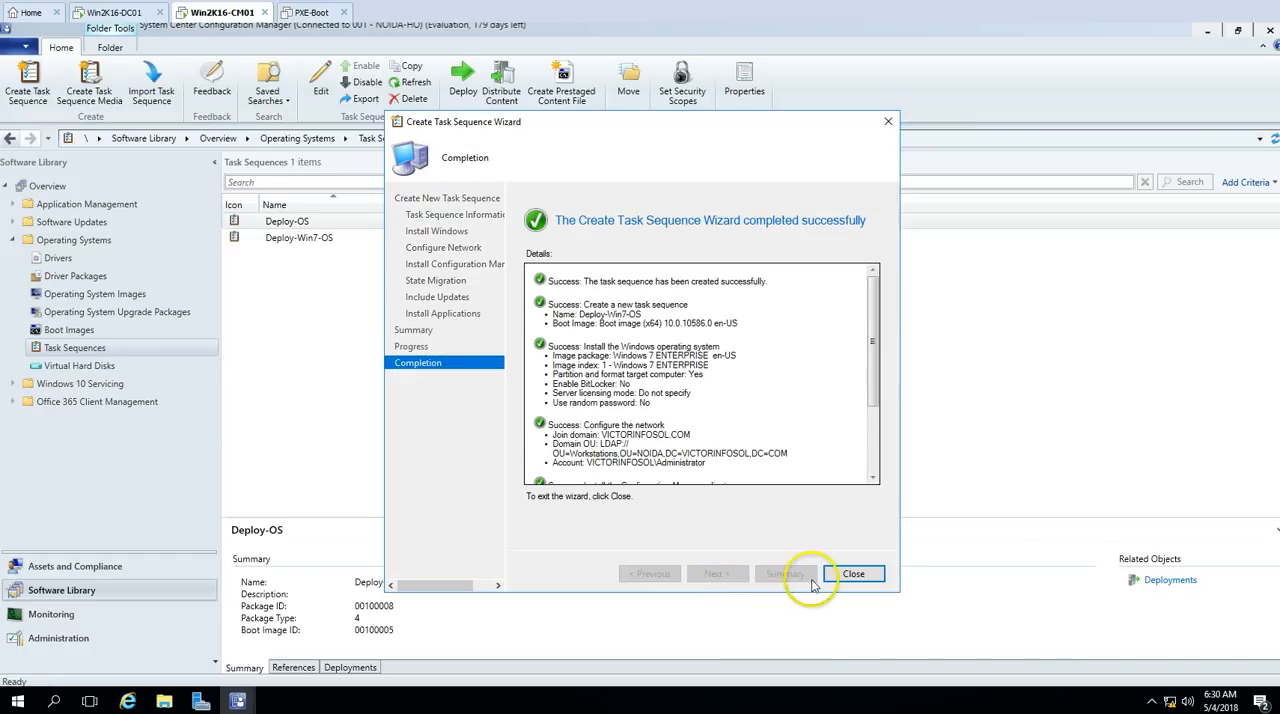
left_click(853, 574)
Step: Start a deployment of the Deploy-Win7-OS task sequence and target it at the All Unknown Computers device collection
left_click(326, 240)
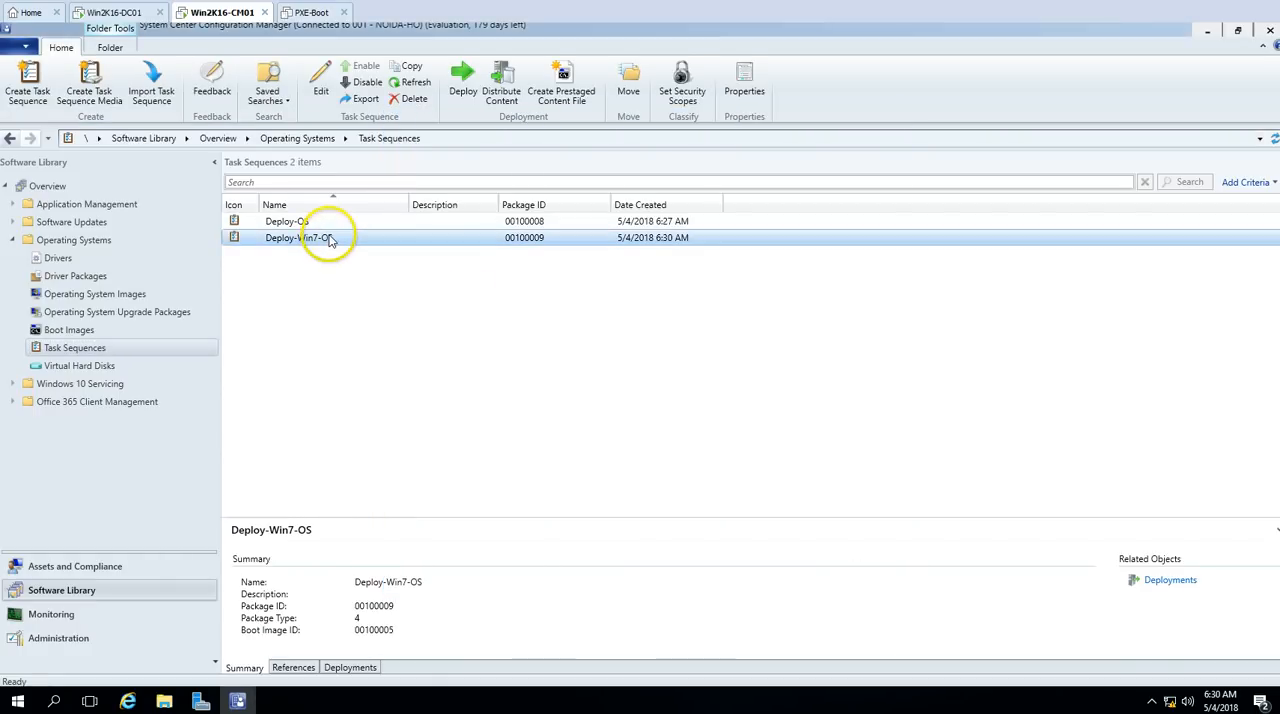
right_click(328, 238)
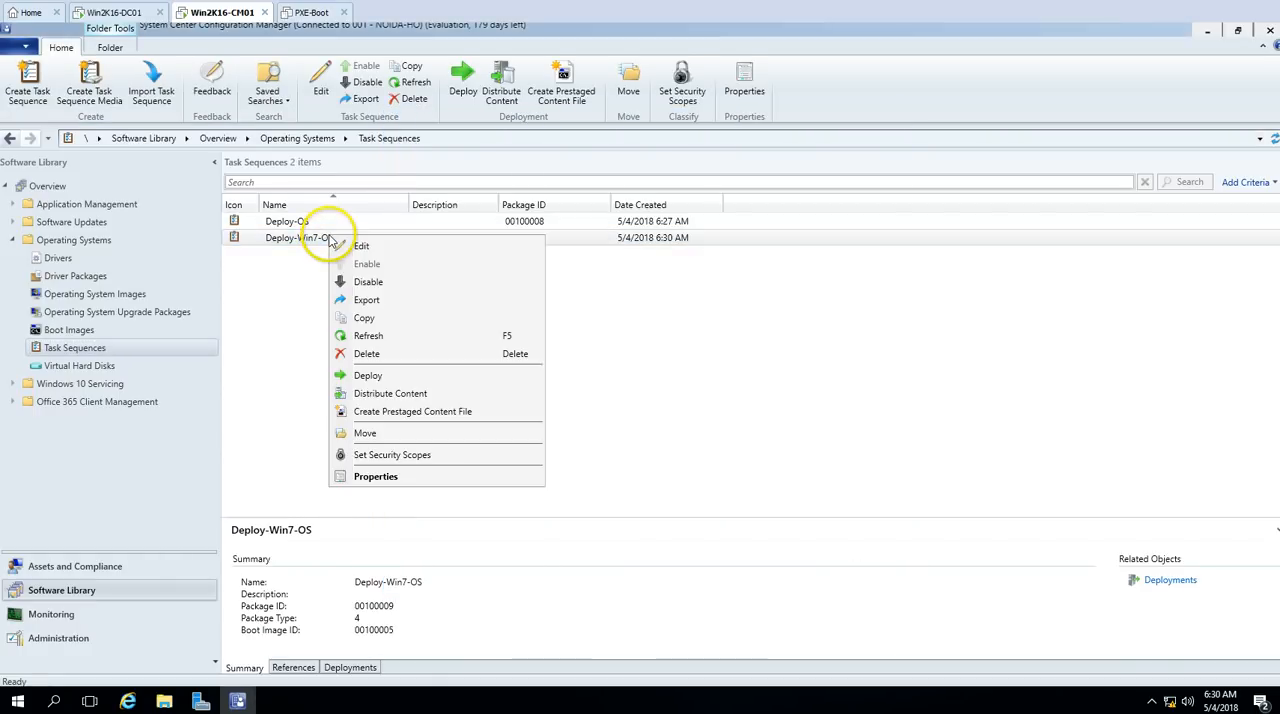
left_click(368, 375)
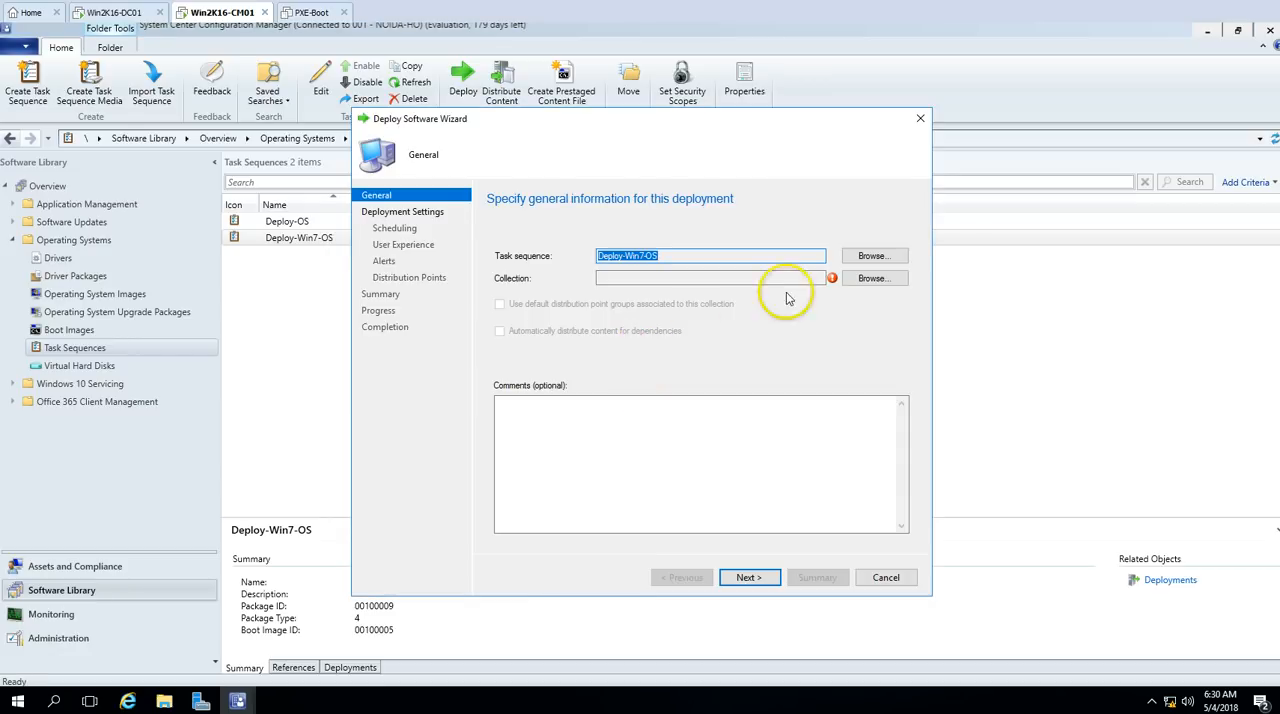
left_click(864, 278)
left_click(778, 434)
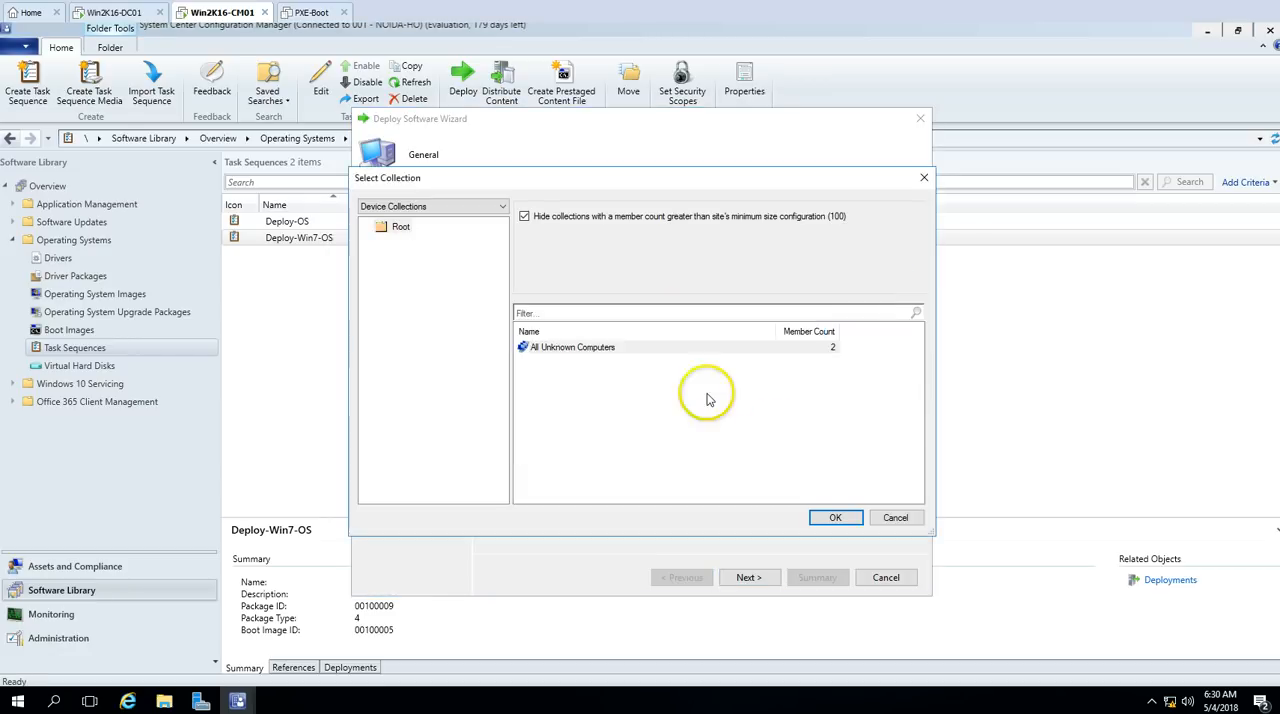
left_click(543, 348)
left_click(835, 517)
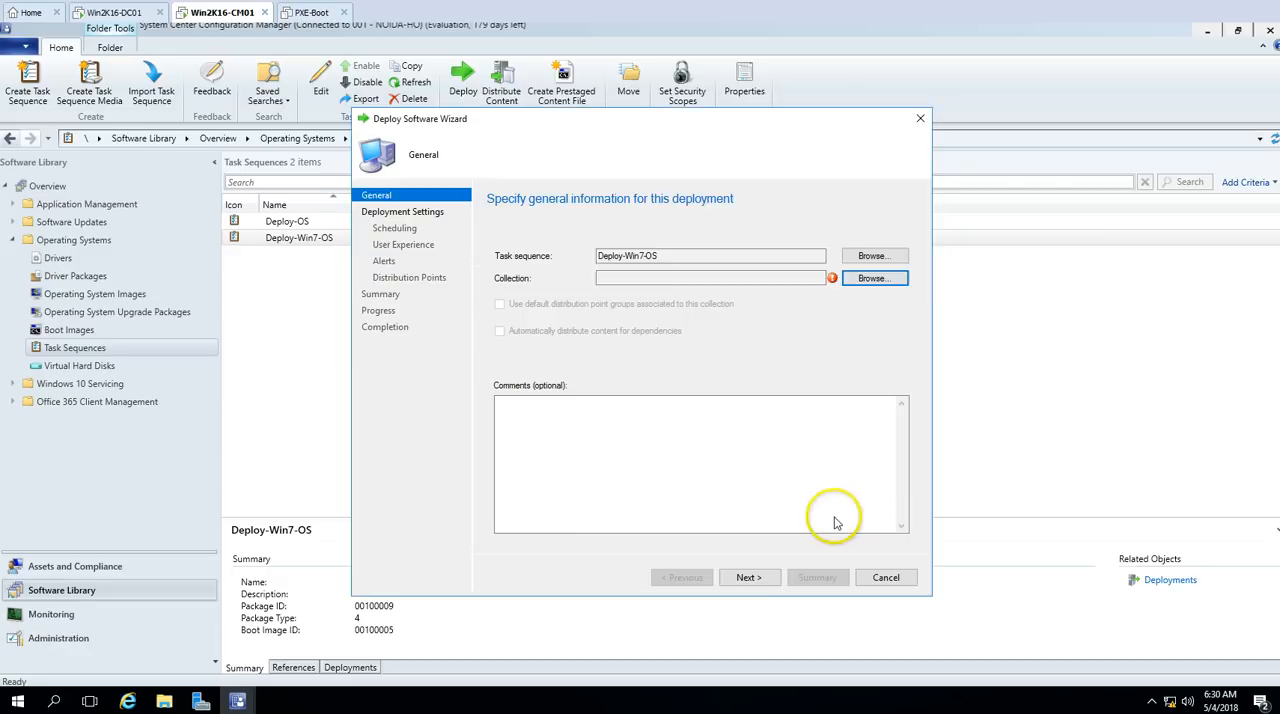
left_click(750, 578)
Step: Choose which clients and boot sources the deployment is made available to, keeping its purpose as Available
left_click(592, 386)
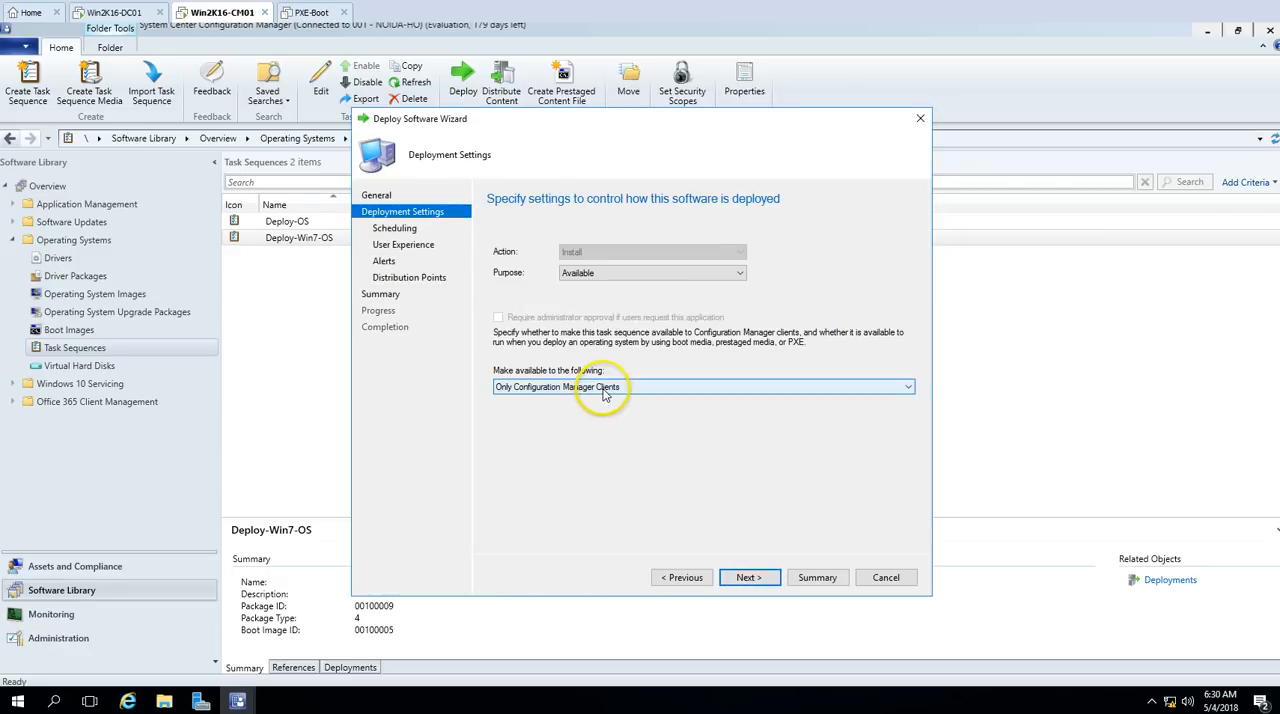
left_click(555, 420)
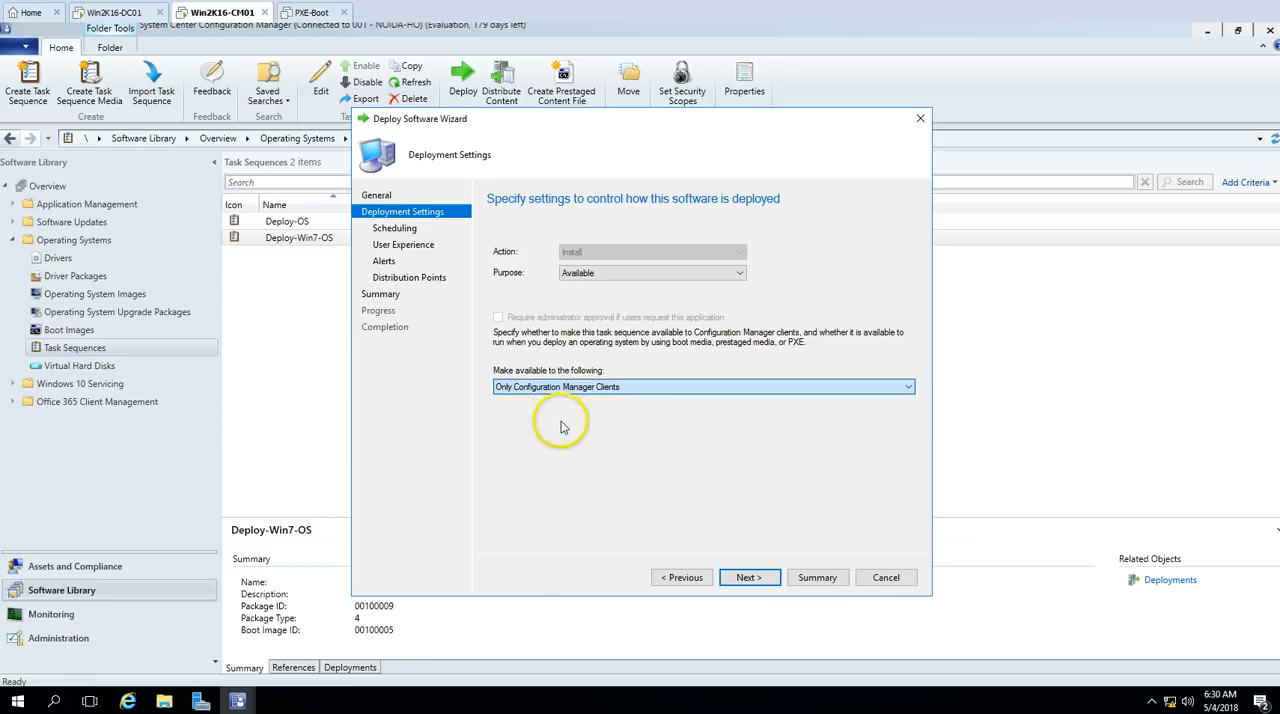
left_click(750, 578)
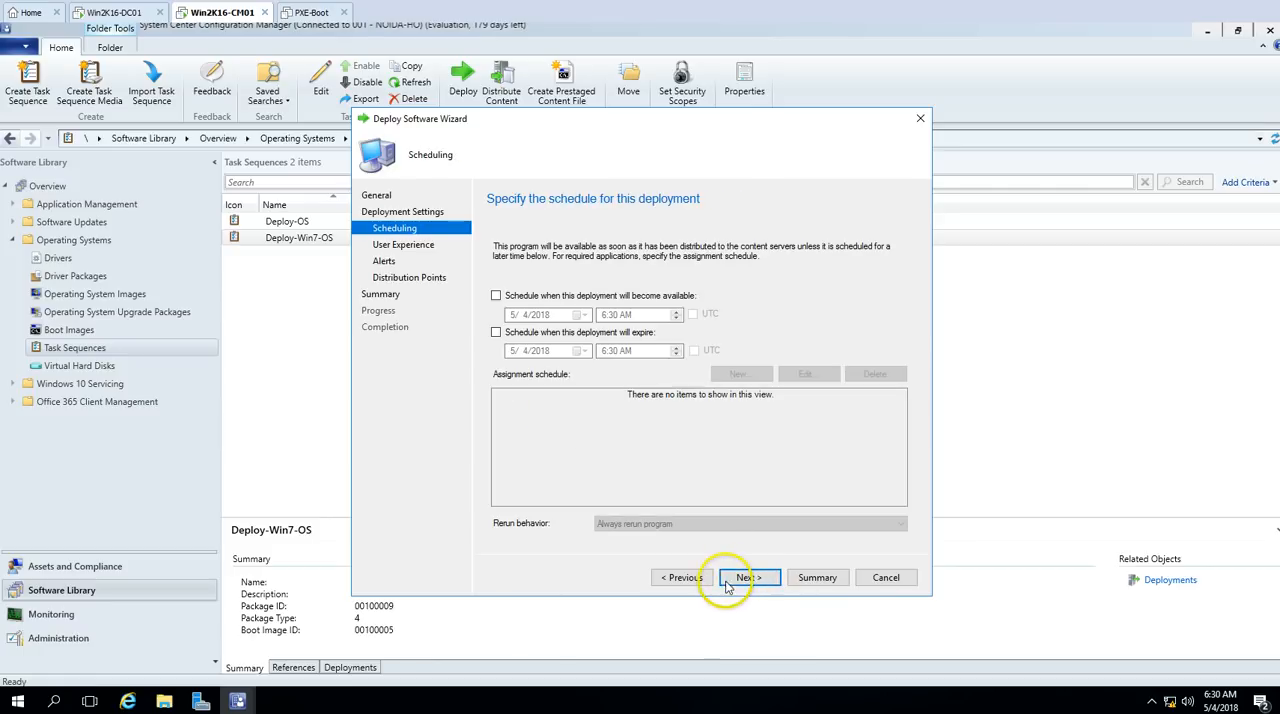
left_click(683, 577)
left_click(750, 580)
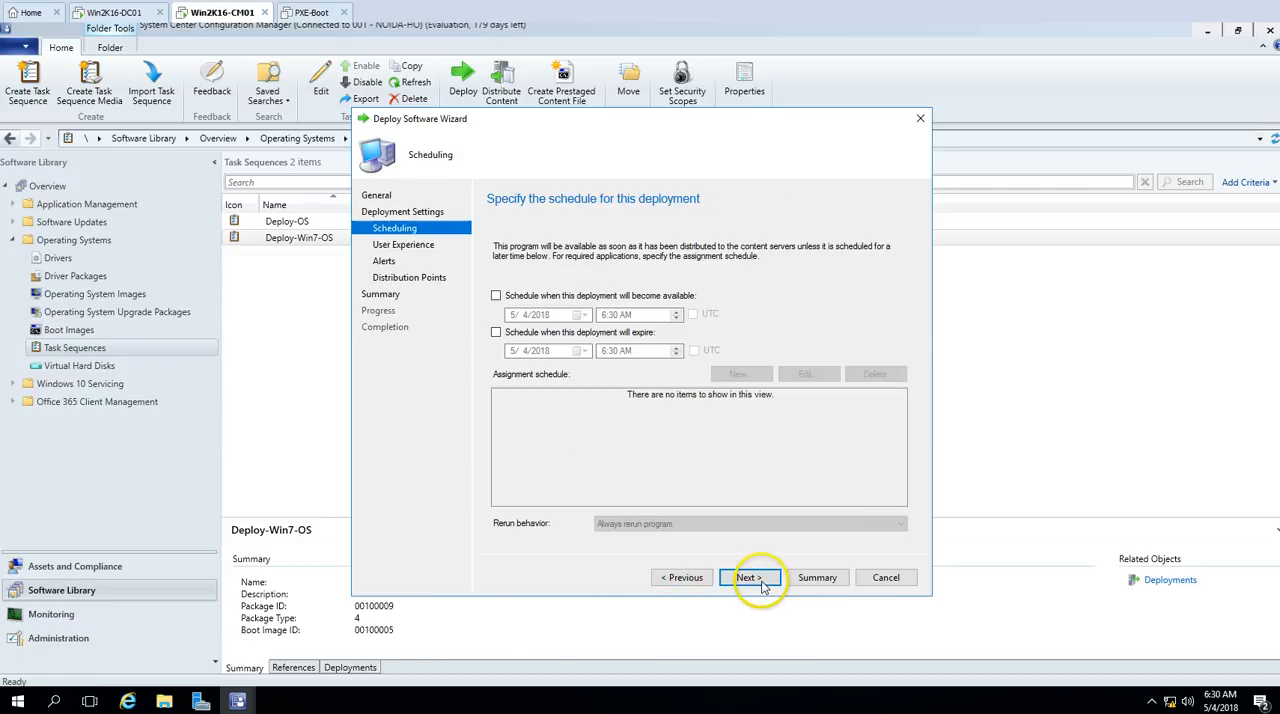
Step: Keep the default scheduling, user experience, alert and distribution point settings, then create the deployment and close the wizard
left_click(752, 578)
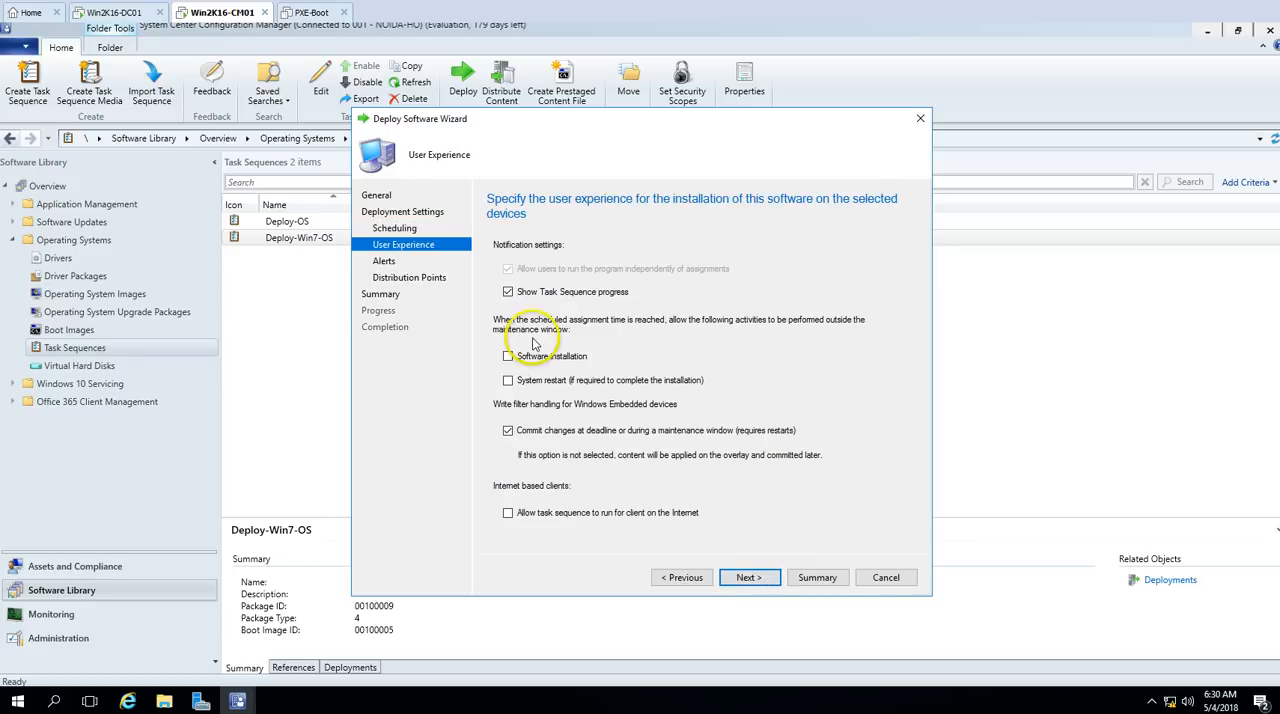
left_click(749, 578)
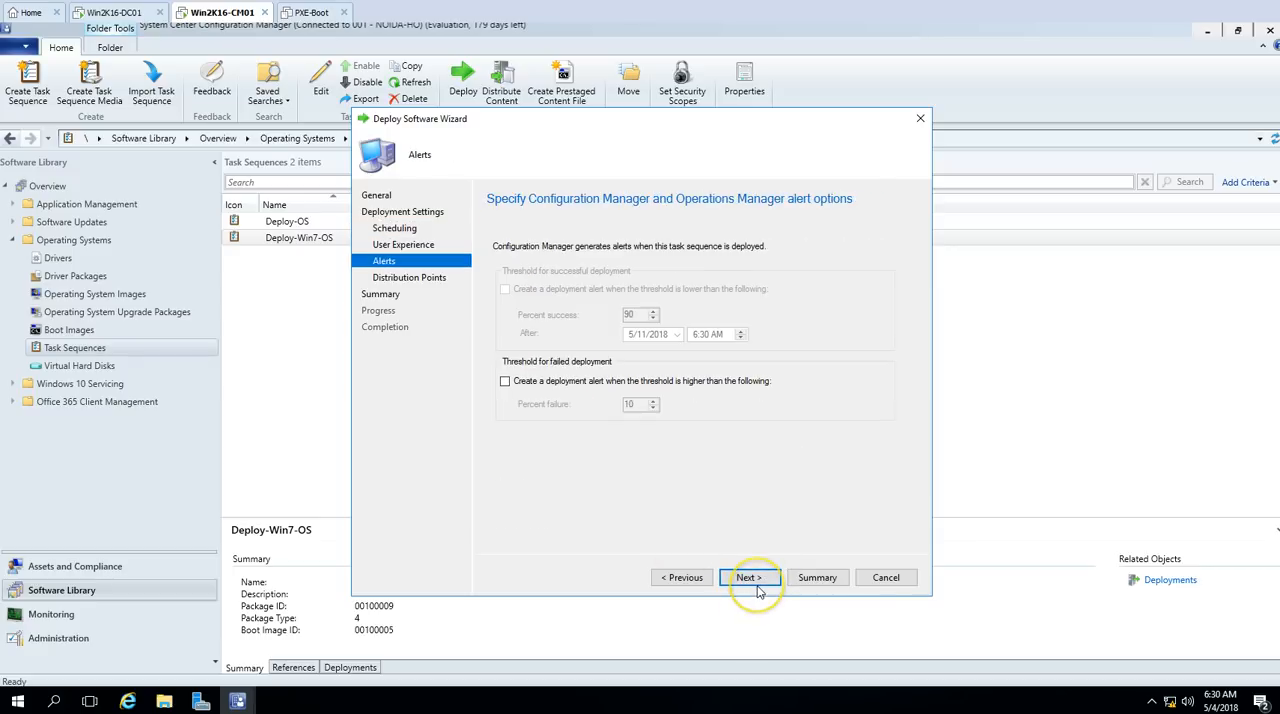
left_click(749, 578)
left_click(757, 587)
left_click(760, 585)
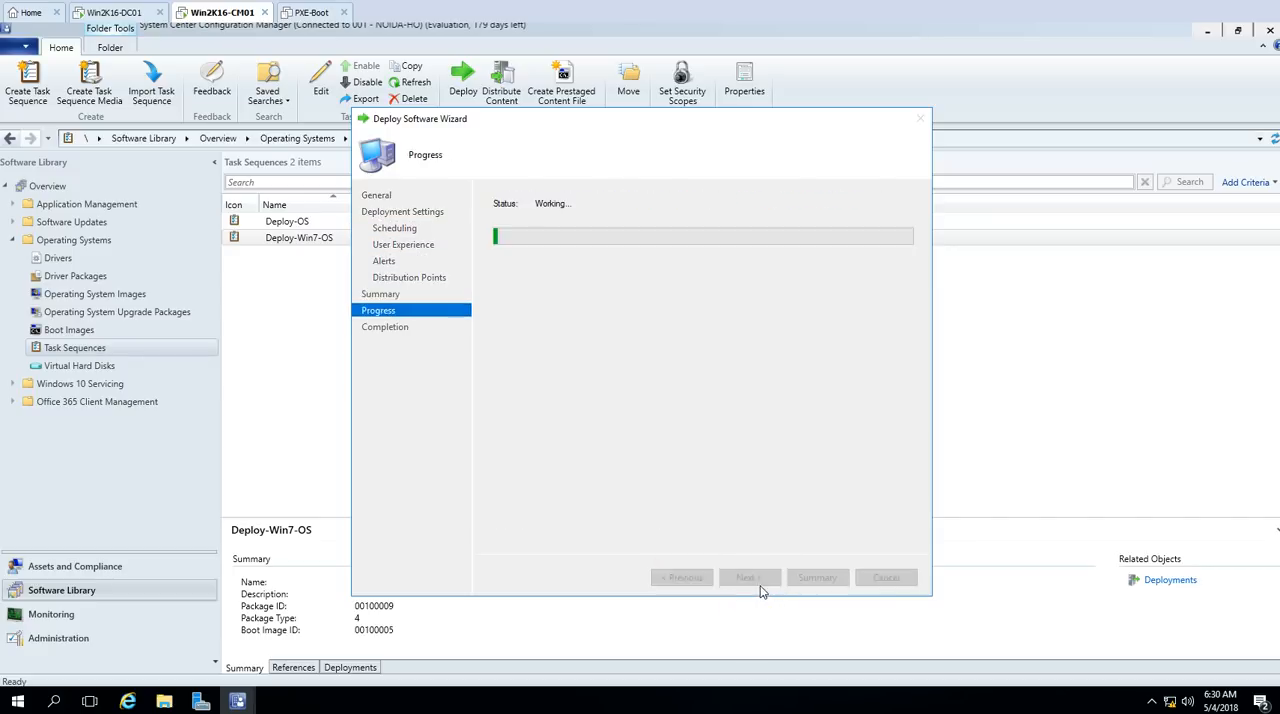
left_click(885, 577)
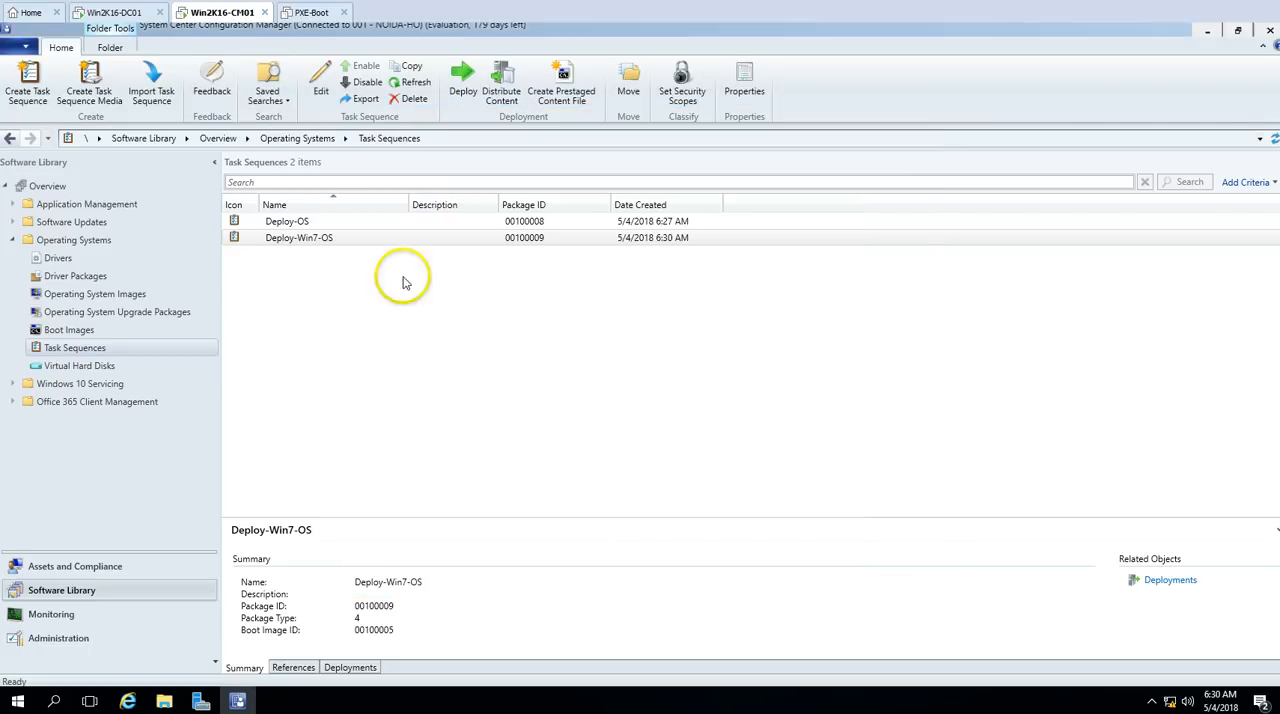
left_click(347, 237)
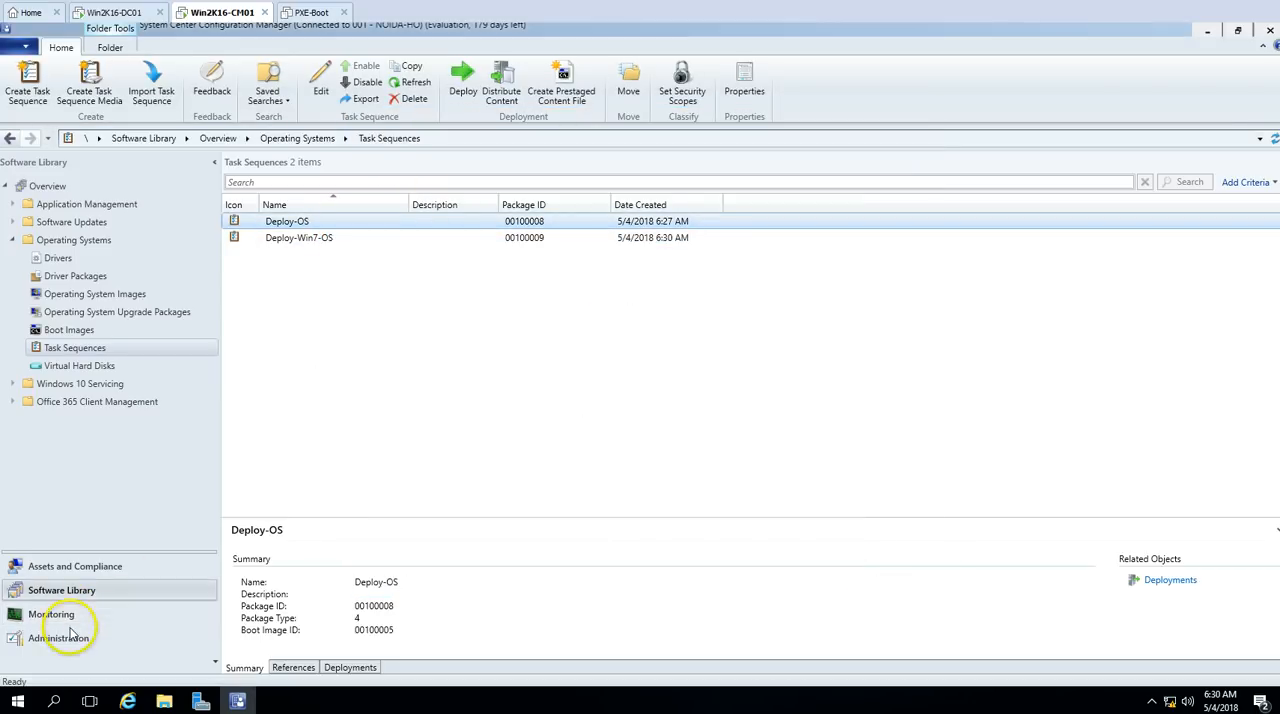
left_click(316, 238)
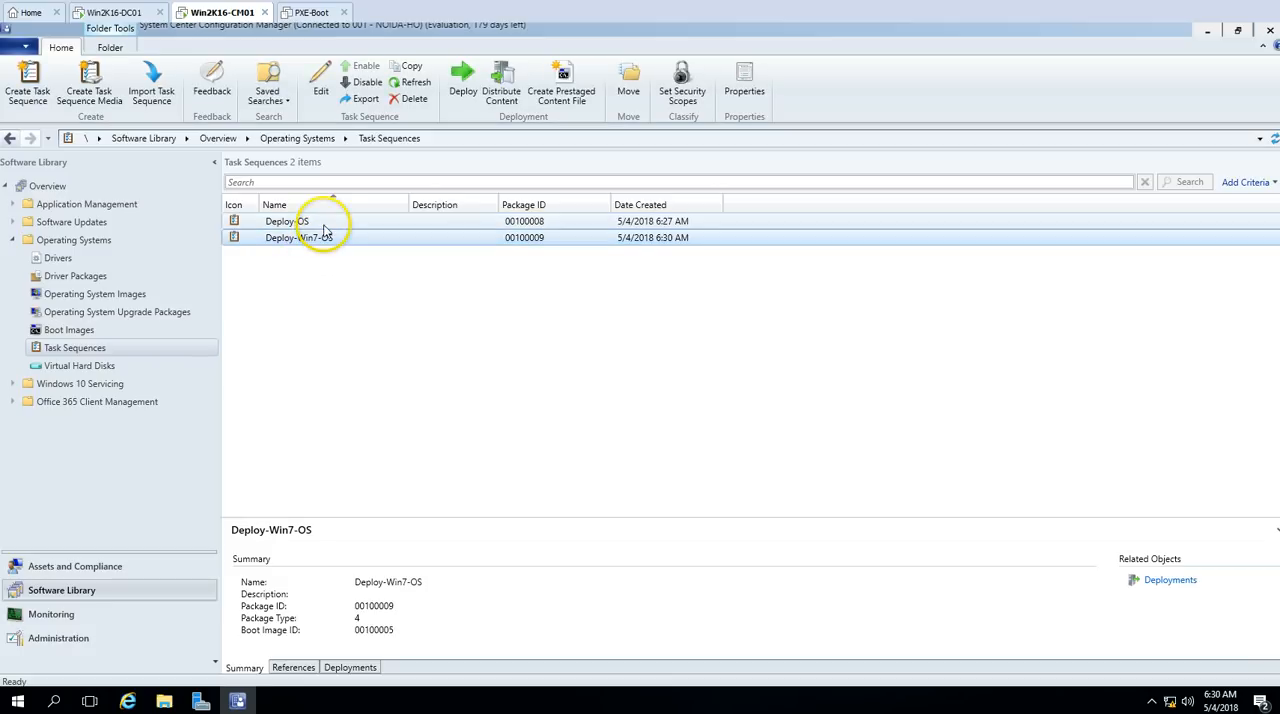
left_click(320, 222)
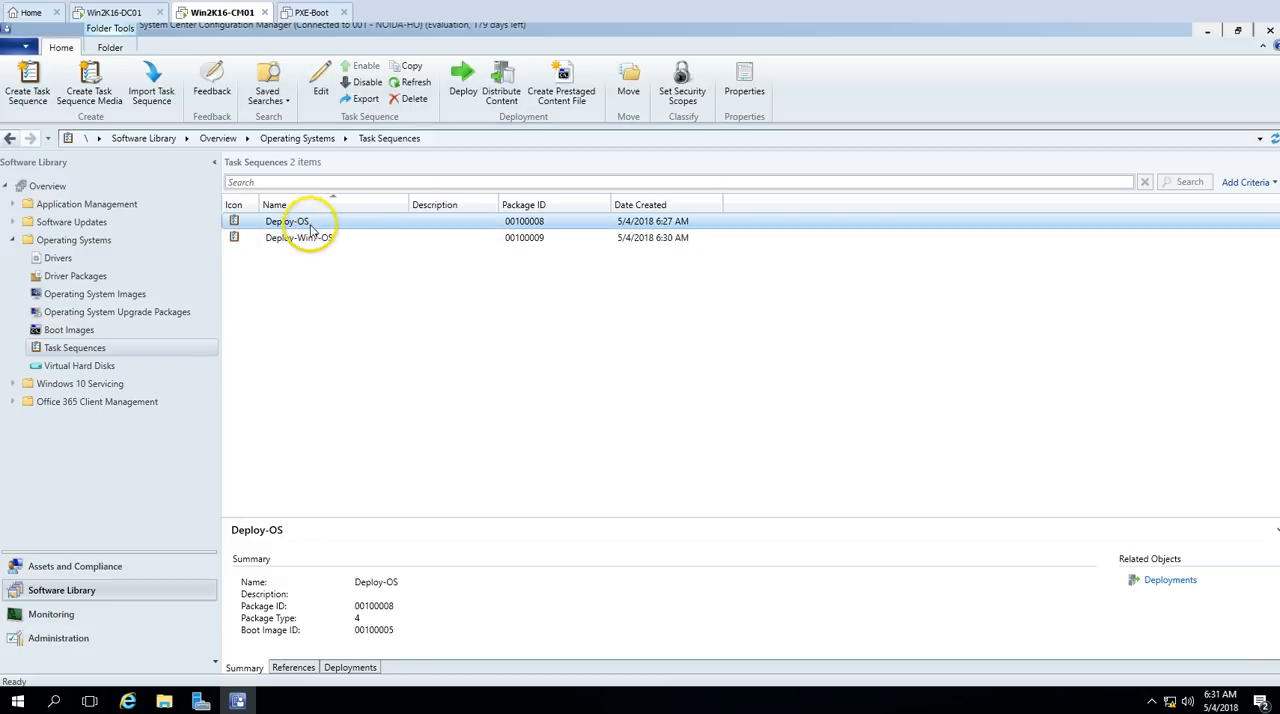
Step: Check the deployments assigned to the All Unknown Computers device collection
left_click(80, 638)
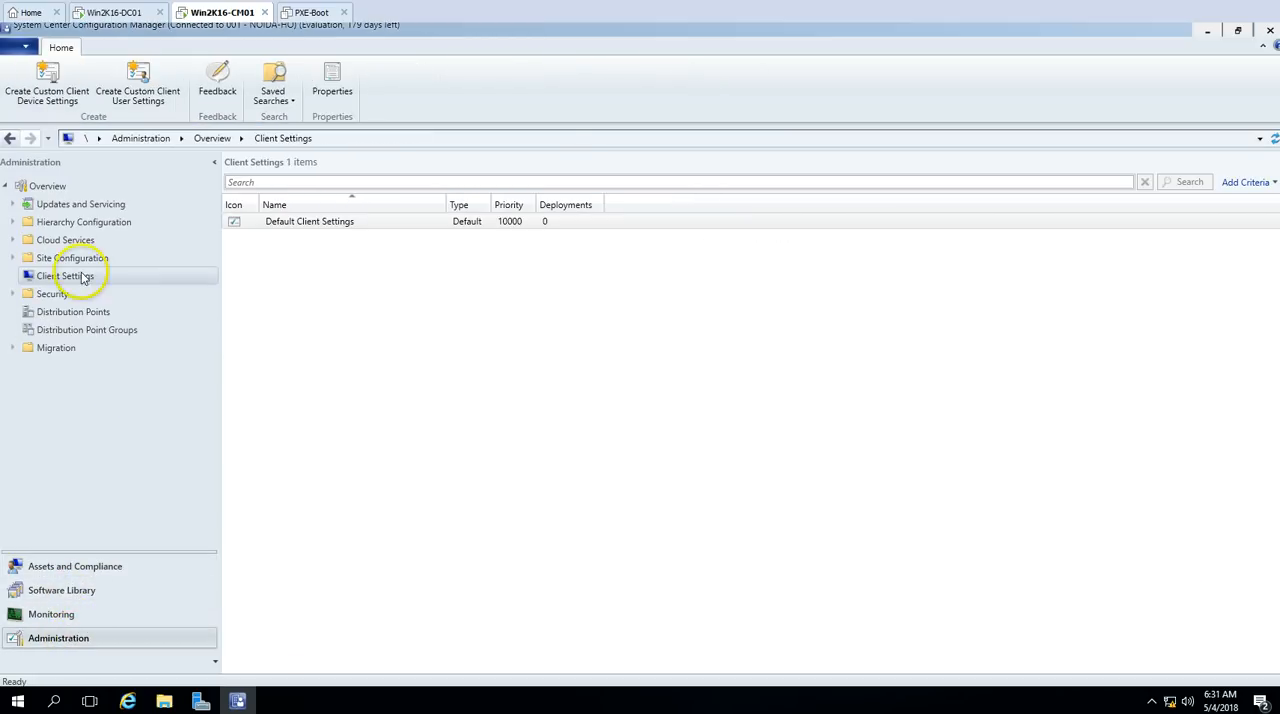
left_click(85, 567)
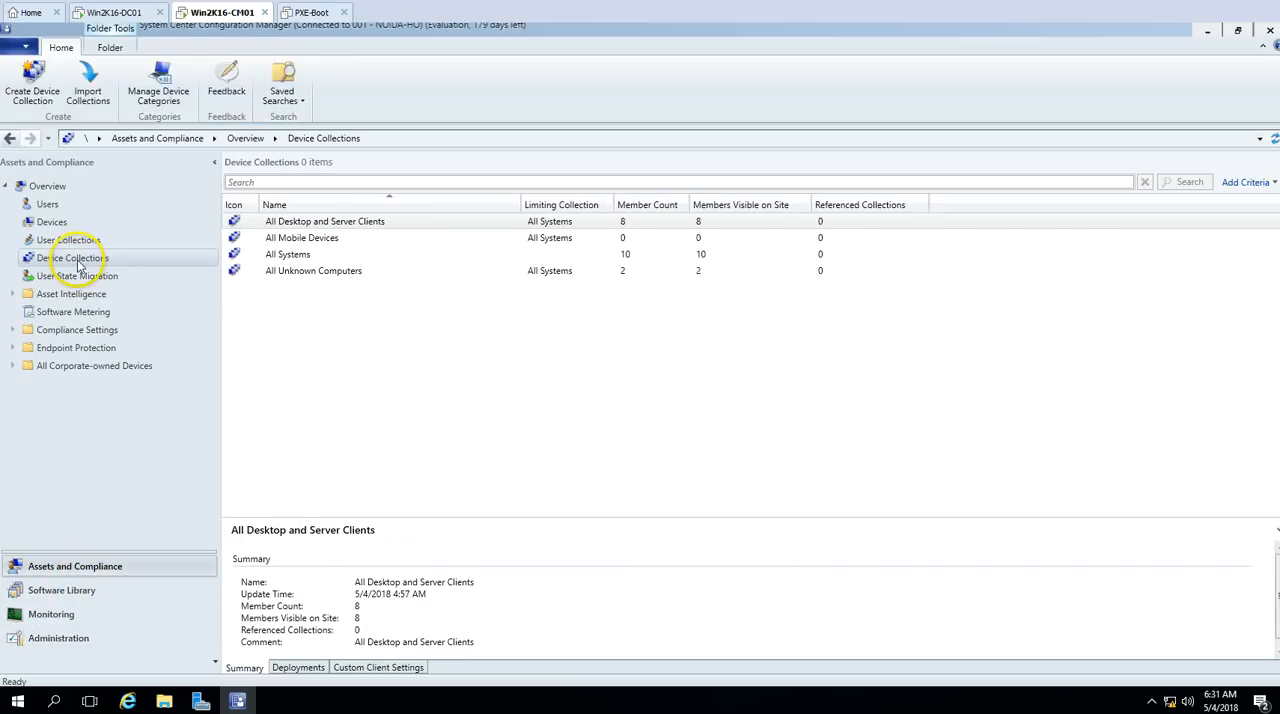
left_click(313, 271)
left_click(298, 667)
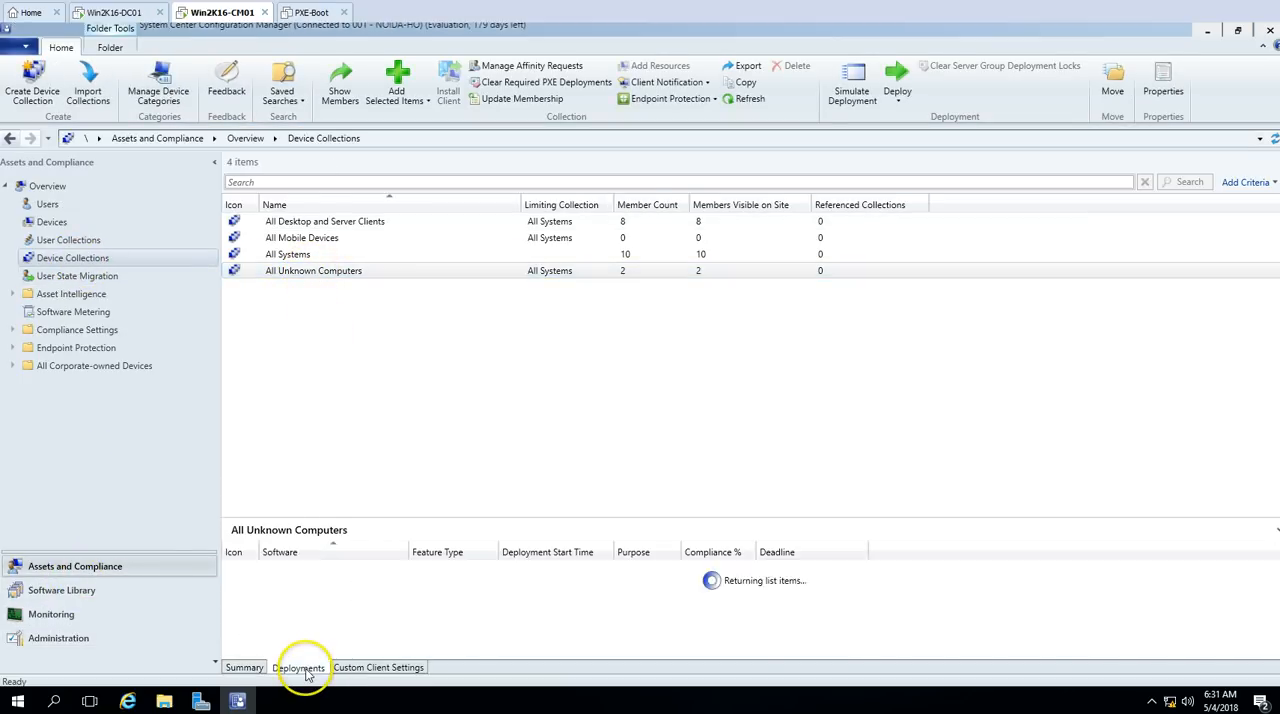
left_click(360, 588)
left_click(480, 366)
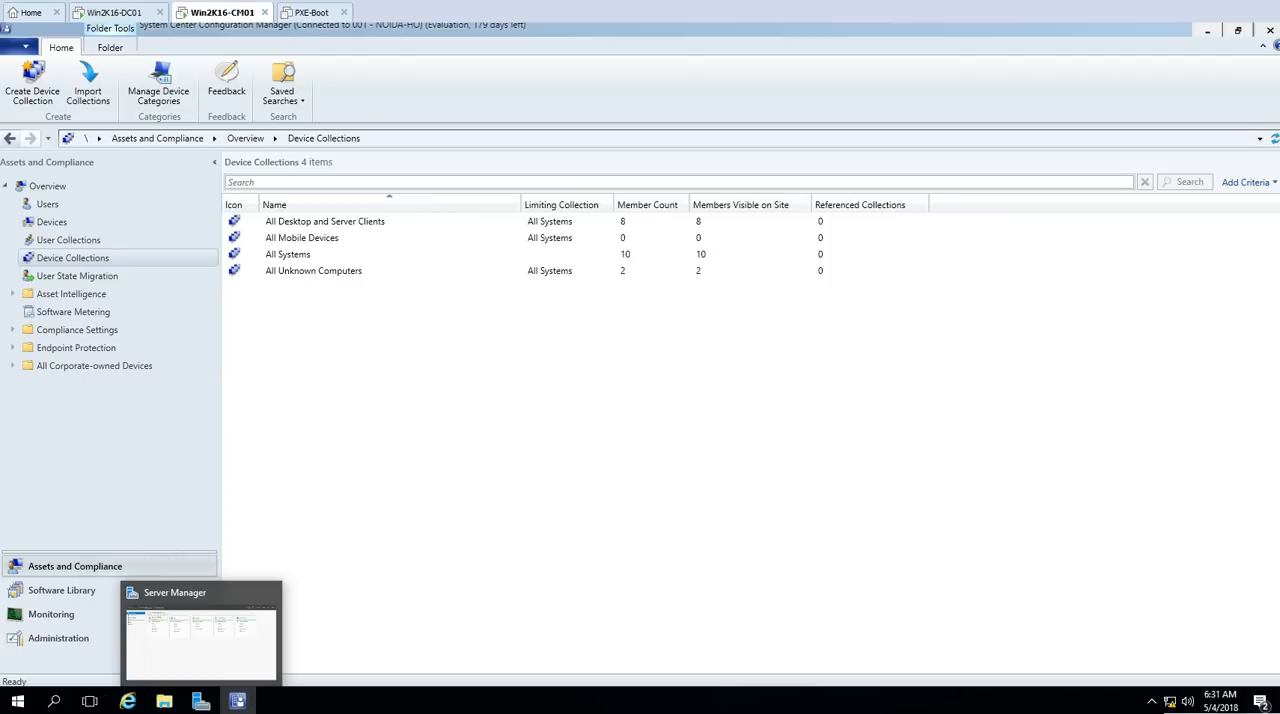
Step: Switch to the PXE-Boot virtual machine in VMware Workstation, power it on and dismiss the installation hint
left_click(316, 13)
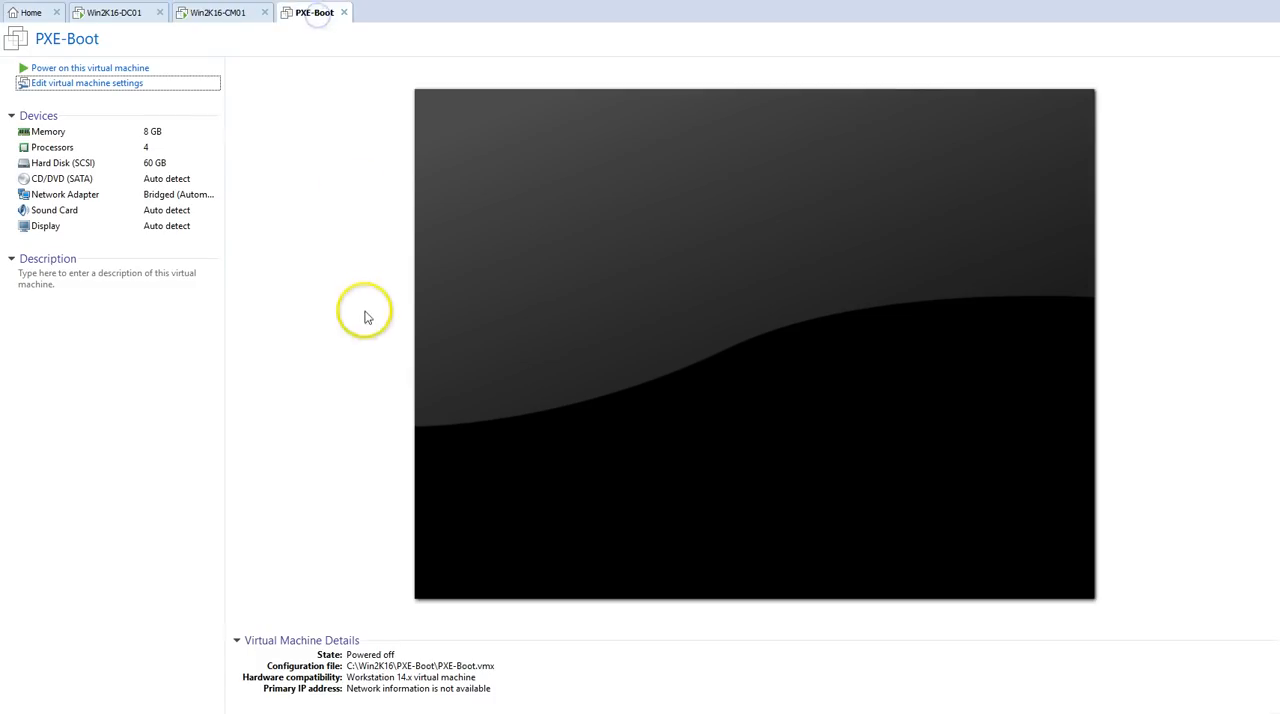
left_click(108, 67)
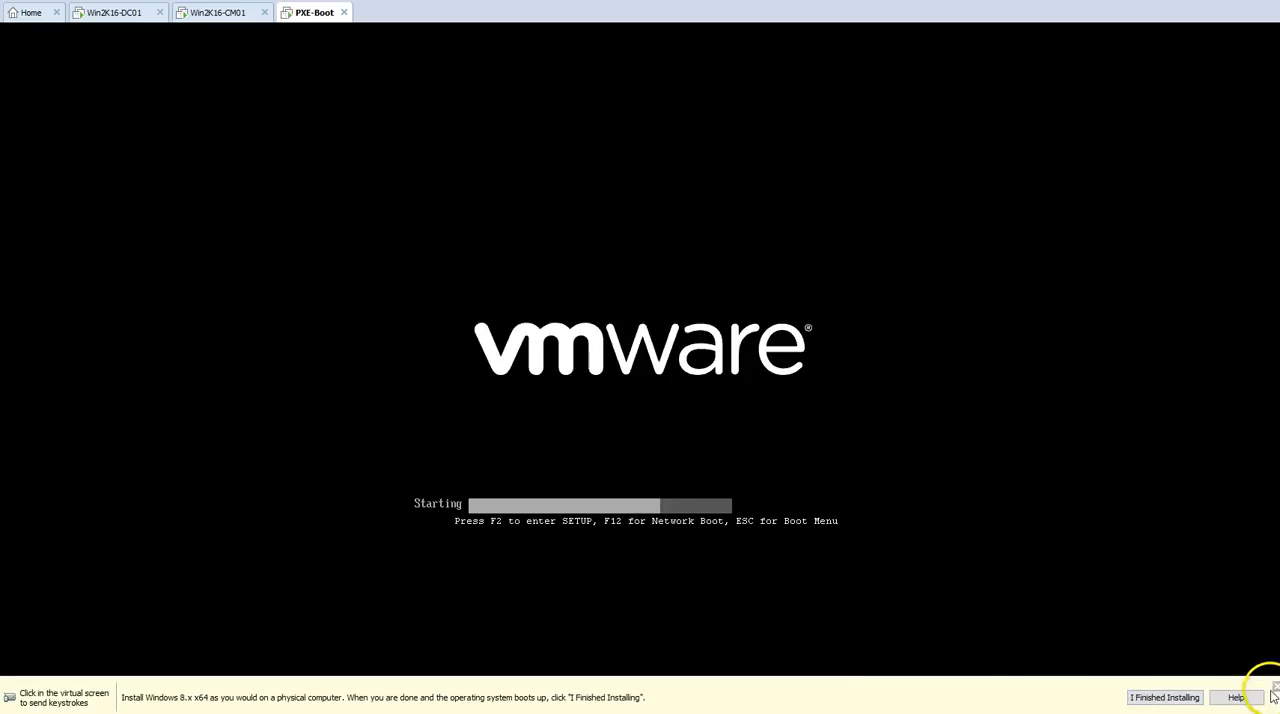
left_click(1275, 687)
left_click(921, 490)
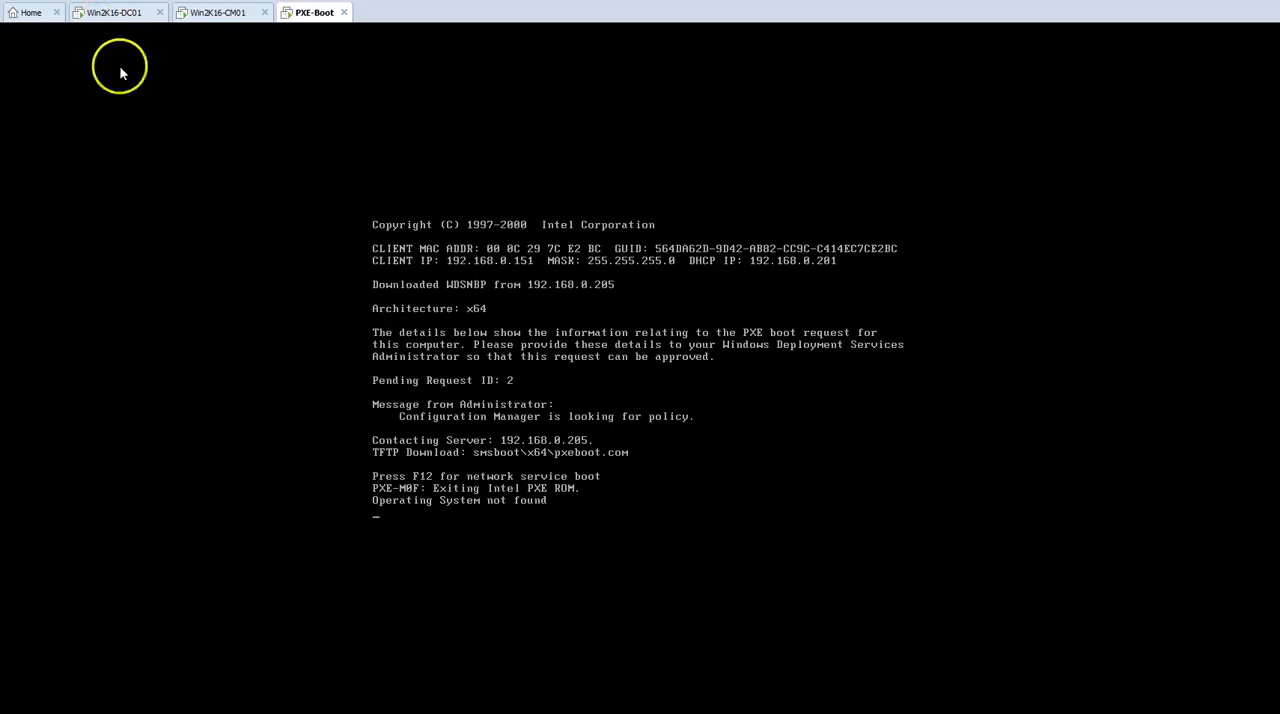
Step: Restart the PXE-Boot virtual machine and boot it over the network into Microsoft Windows PE (x64)
right_click(314, 18)
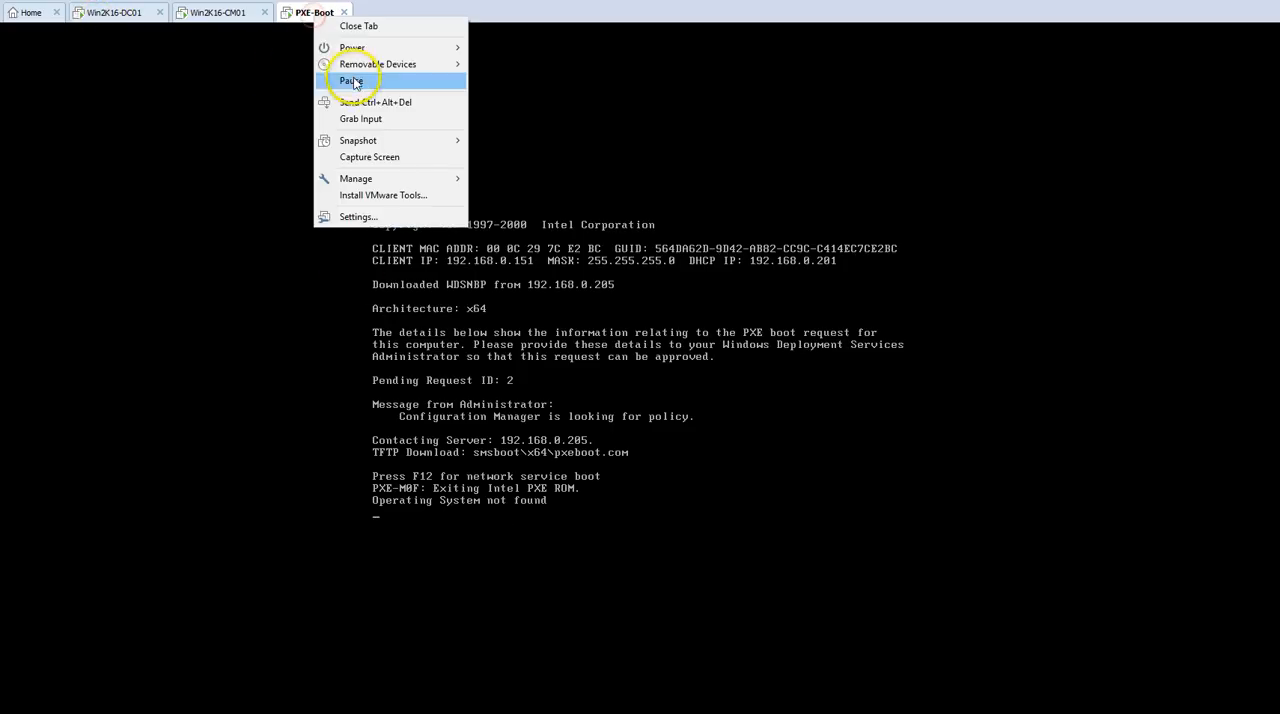
left_click(364, 98)
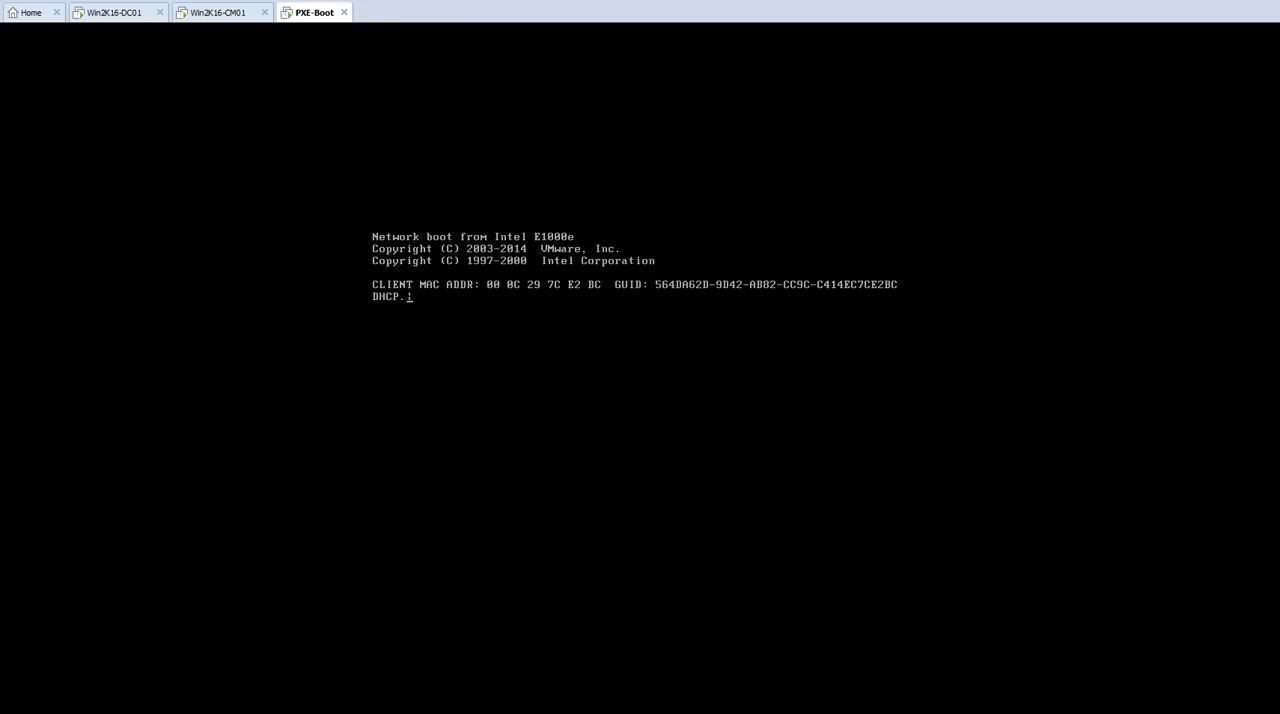
key("F12")
left_click(554, 371)
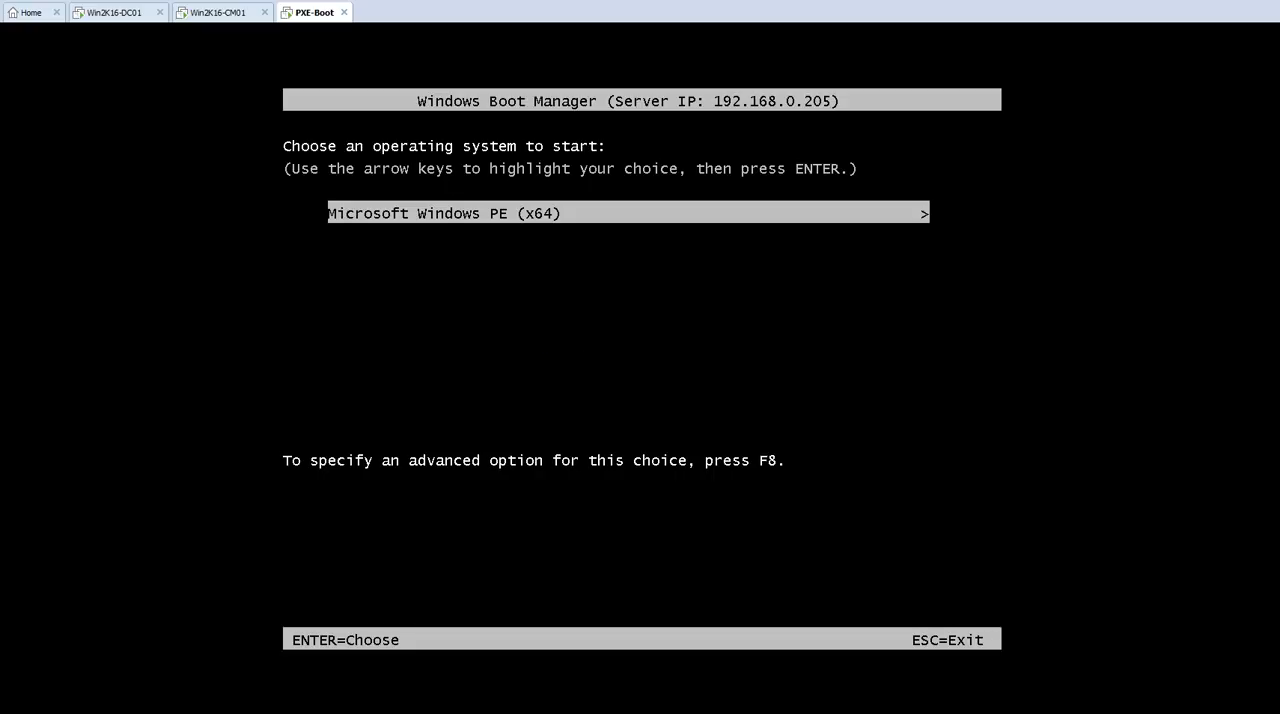
key("Return")
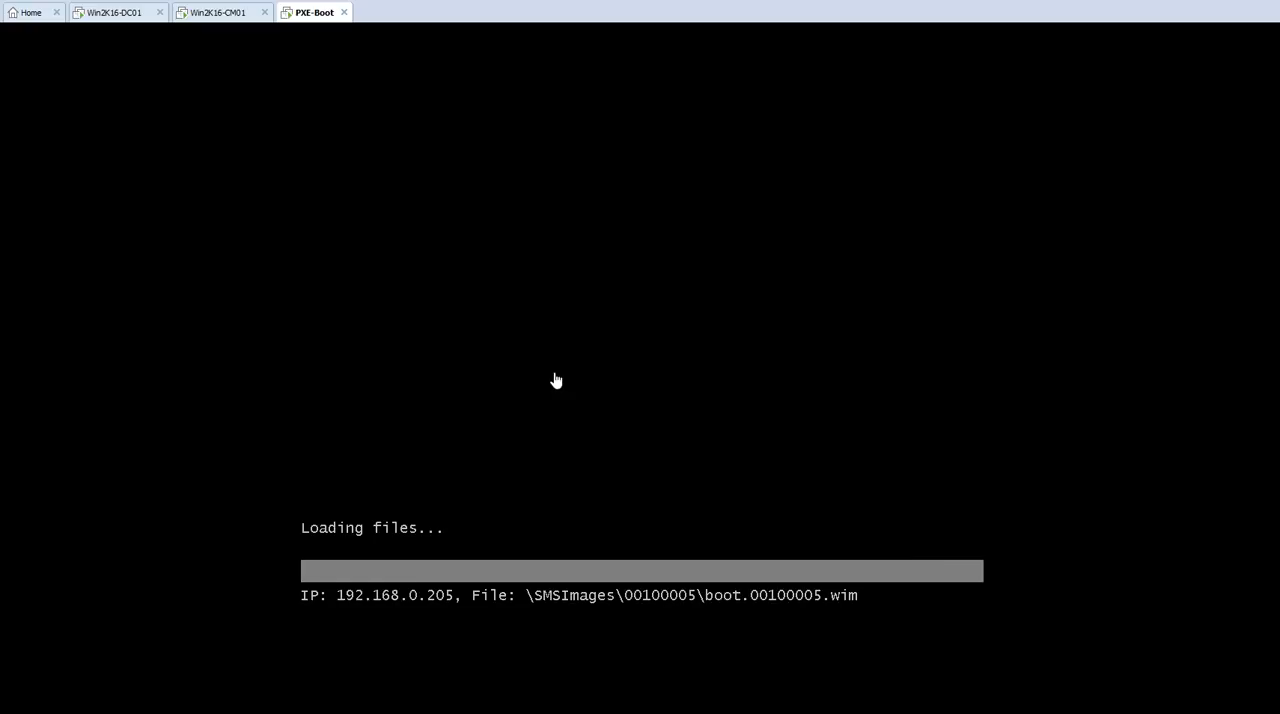
left_click(604, 704)
left_click(519, 662)
left_click(819, 599)
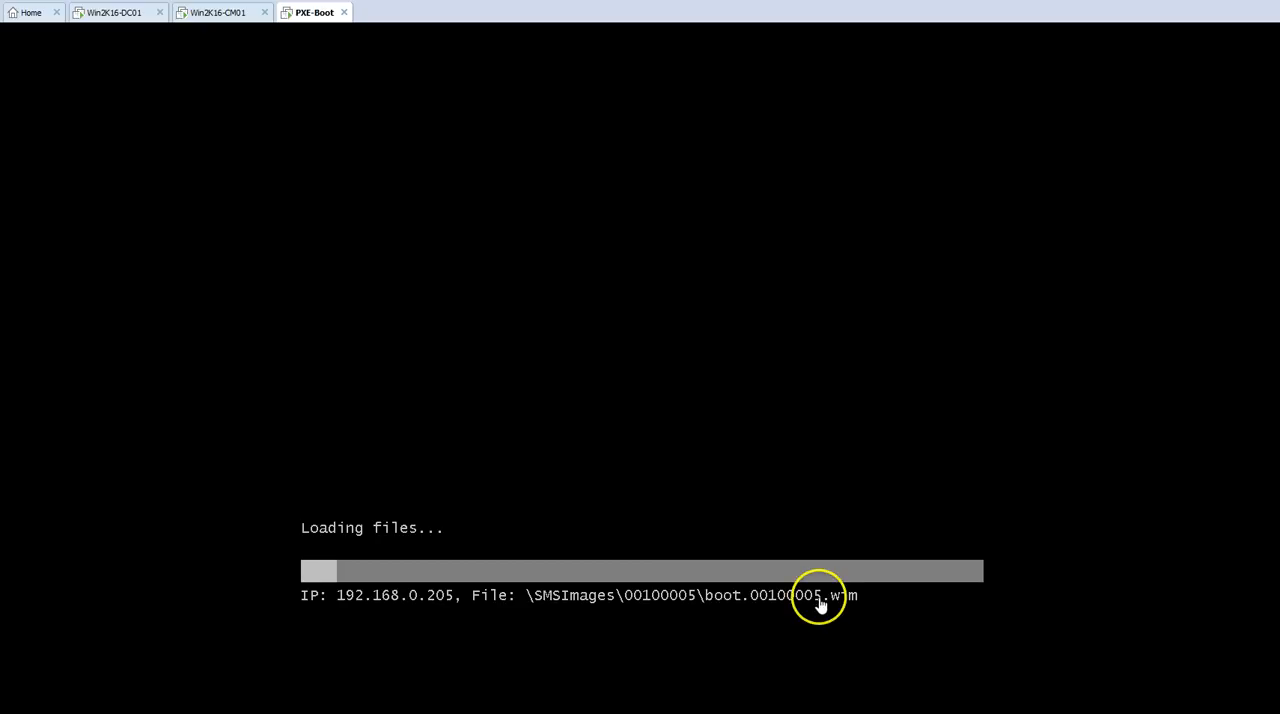
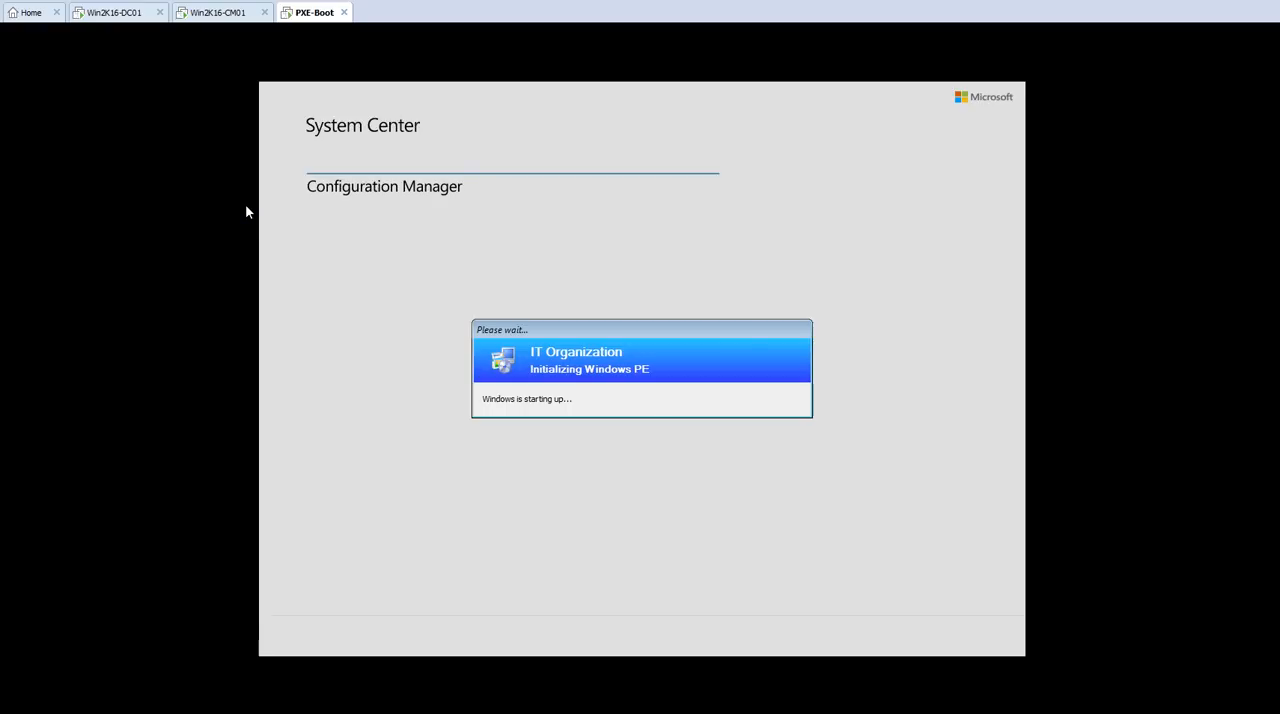
Step: Continue past the Task Sequence Wizard's welcome page and run the Deploy-OS task sequence on the PXE-Boot machine
left_click(258, 117)
left_click(668, 320)
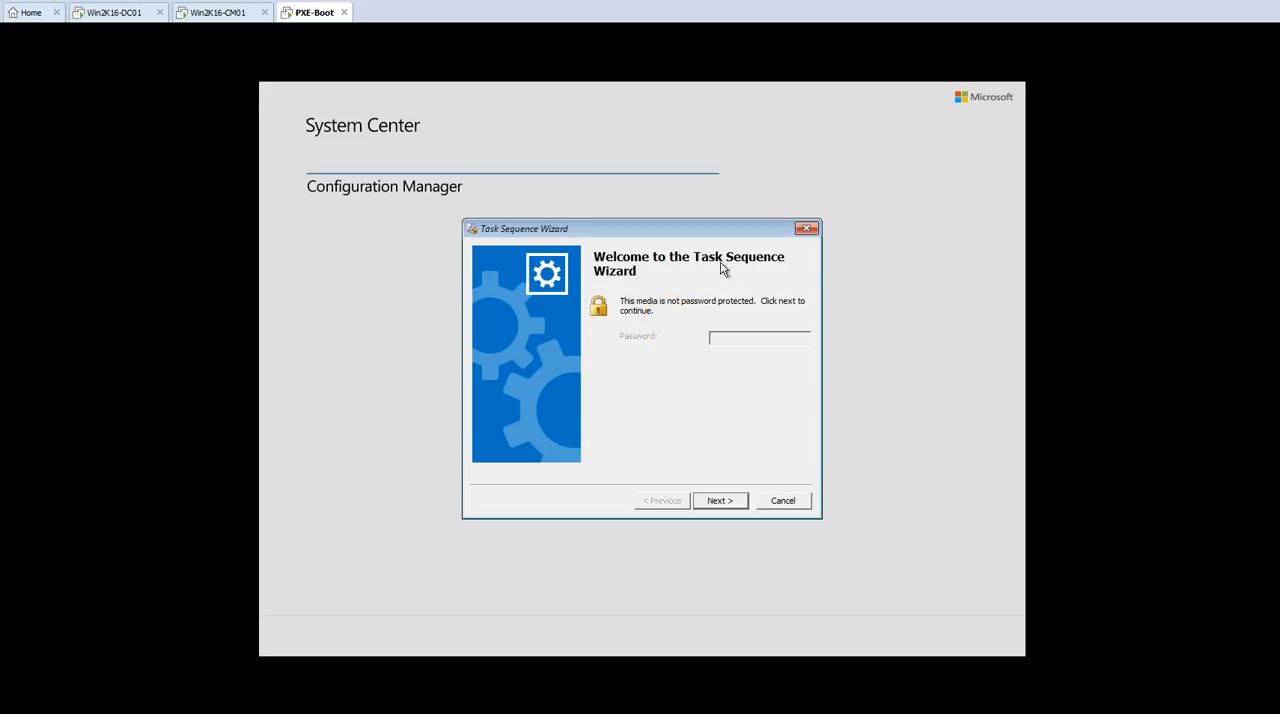
left_click(723, 500)
left_click(537, 350)
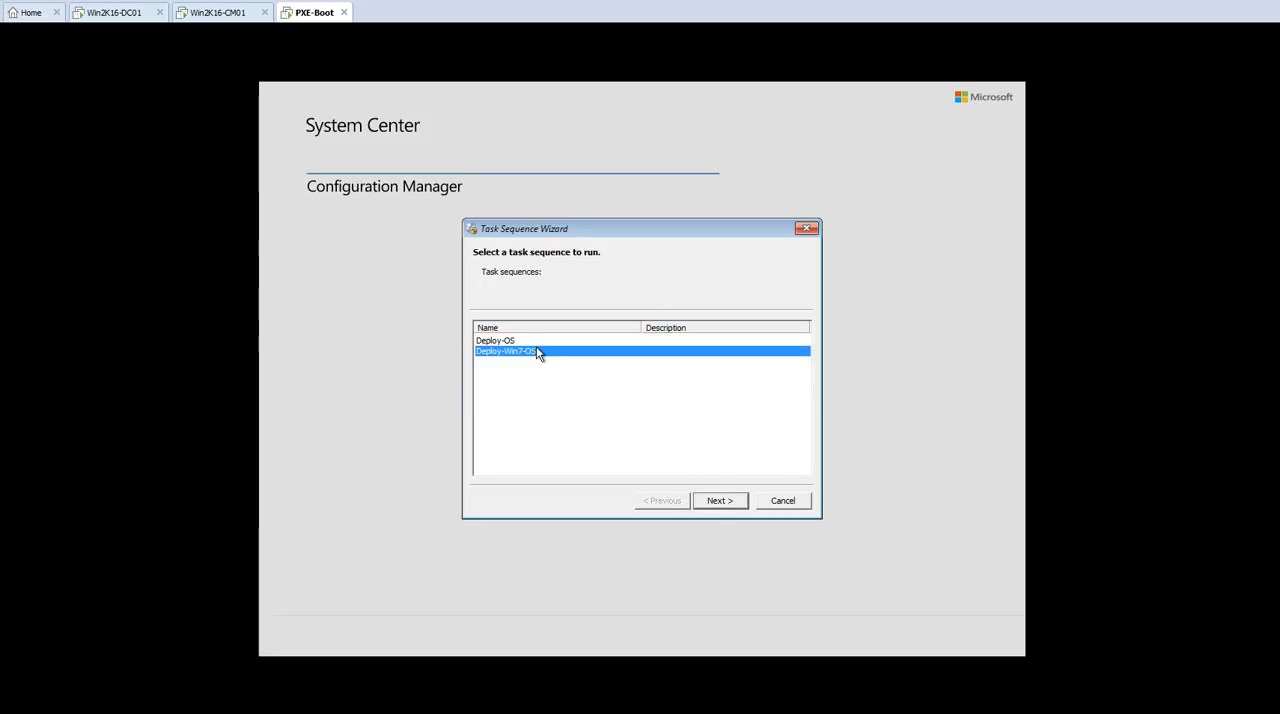
left_click(542, 343)
left_click(543, 351)
left_click(548, 340)
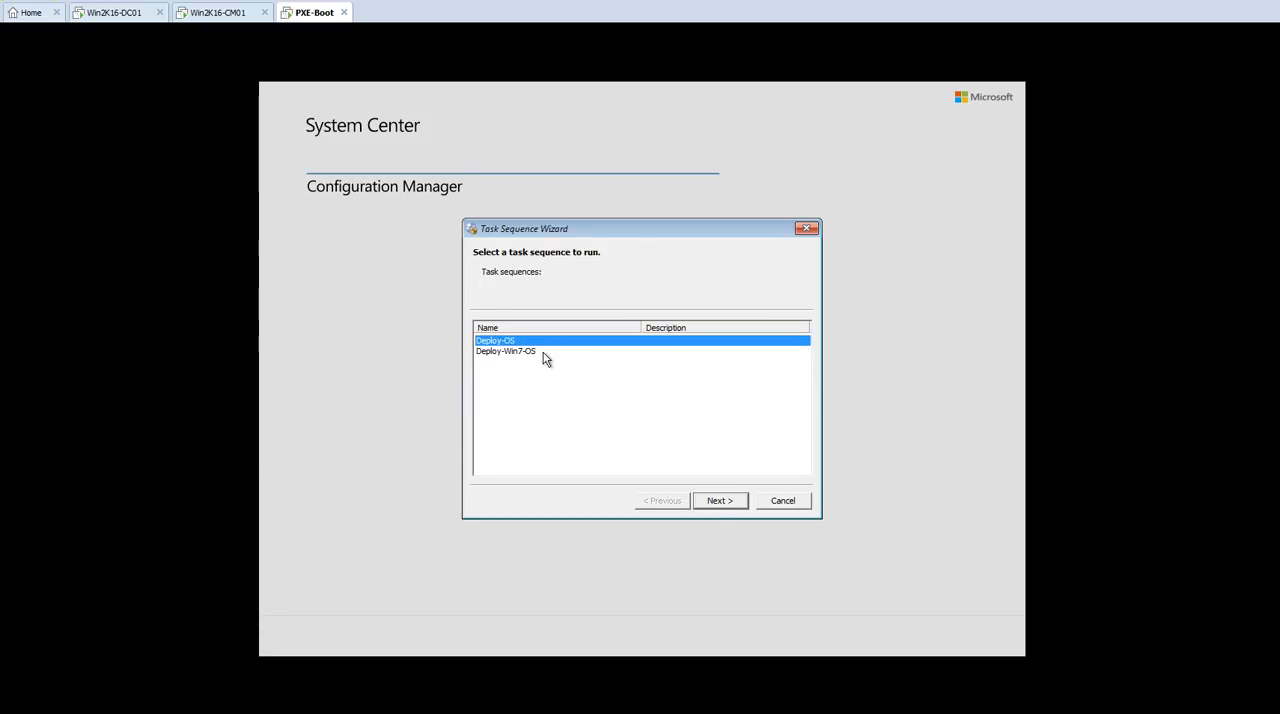
left_click(545, 356)
left_click(549, 342)
left_click(537, 352)
left_click(542, 342)
left_click(523, 353)
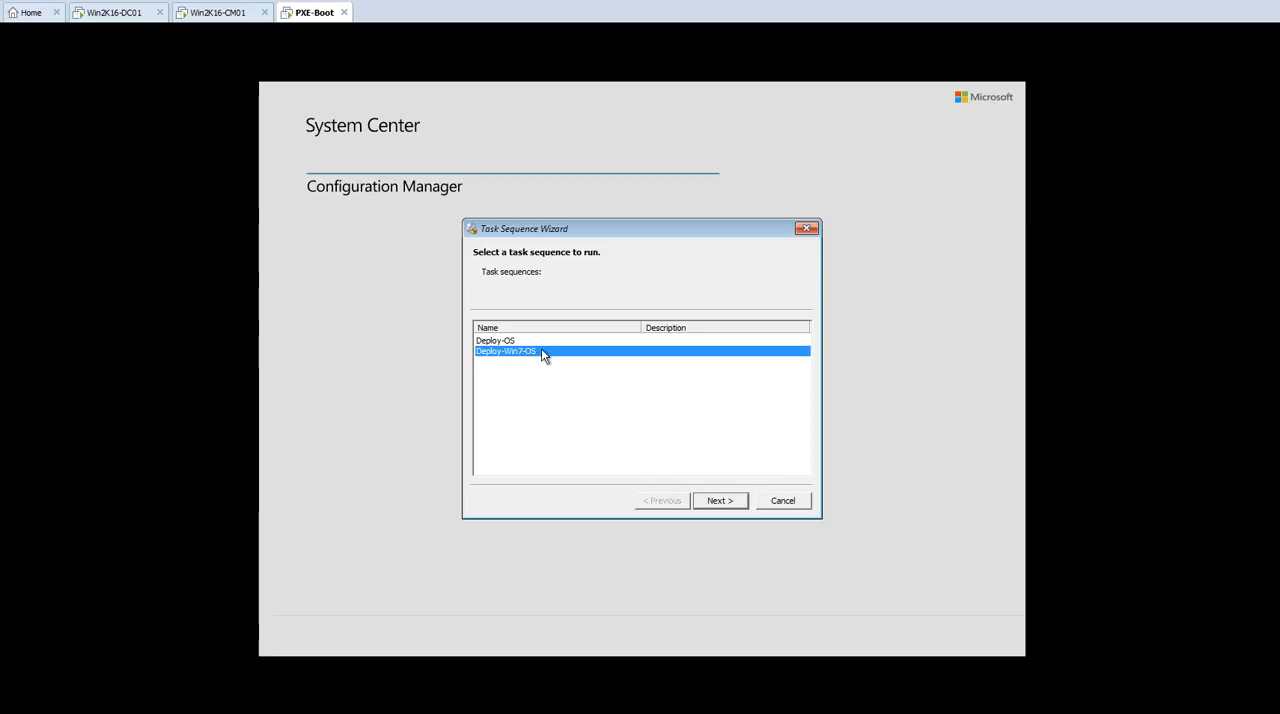
left_click(541, 342)
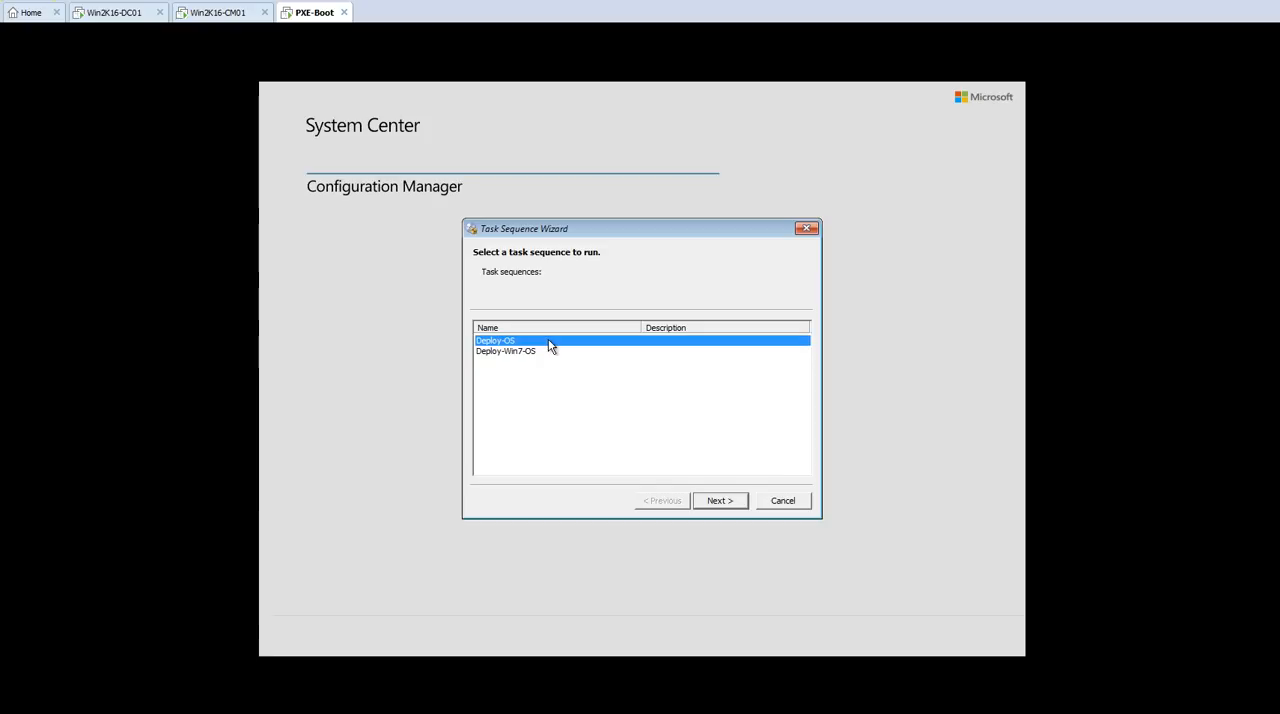
left_click(722, 503)
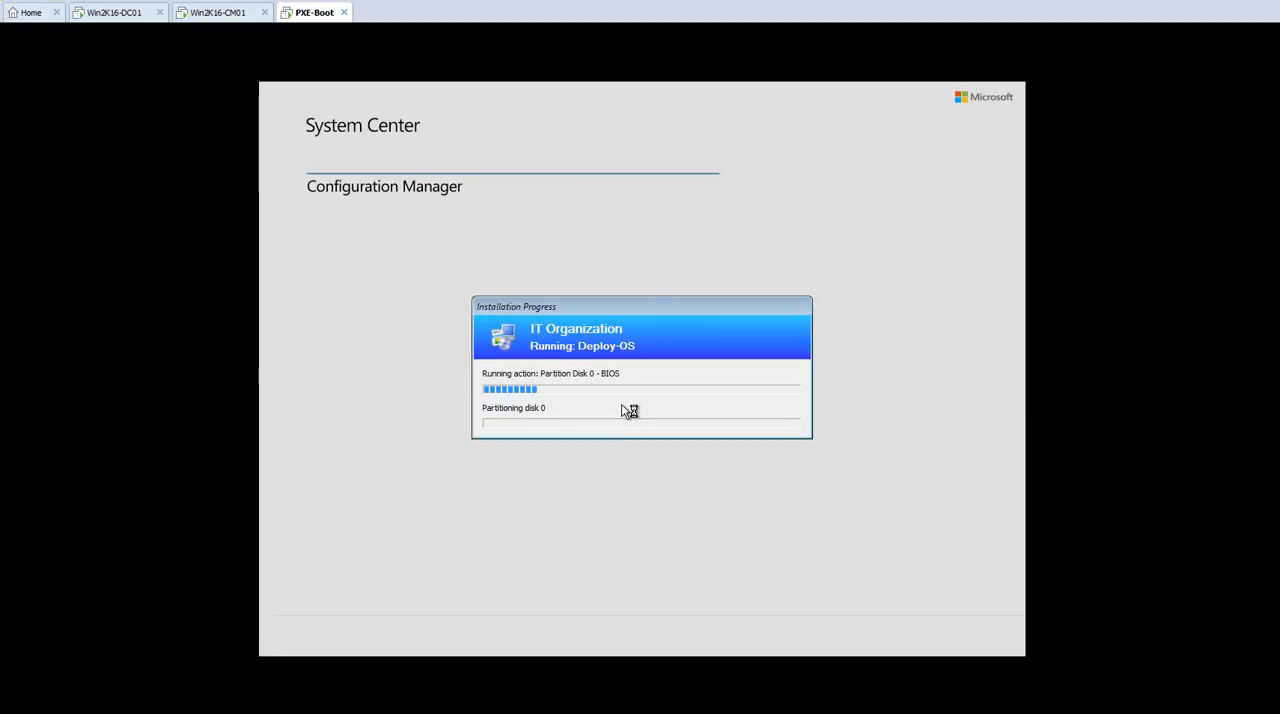
left_click(622, 334)
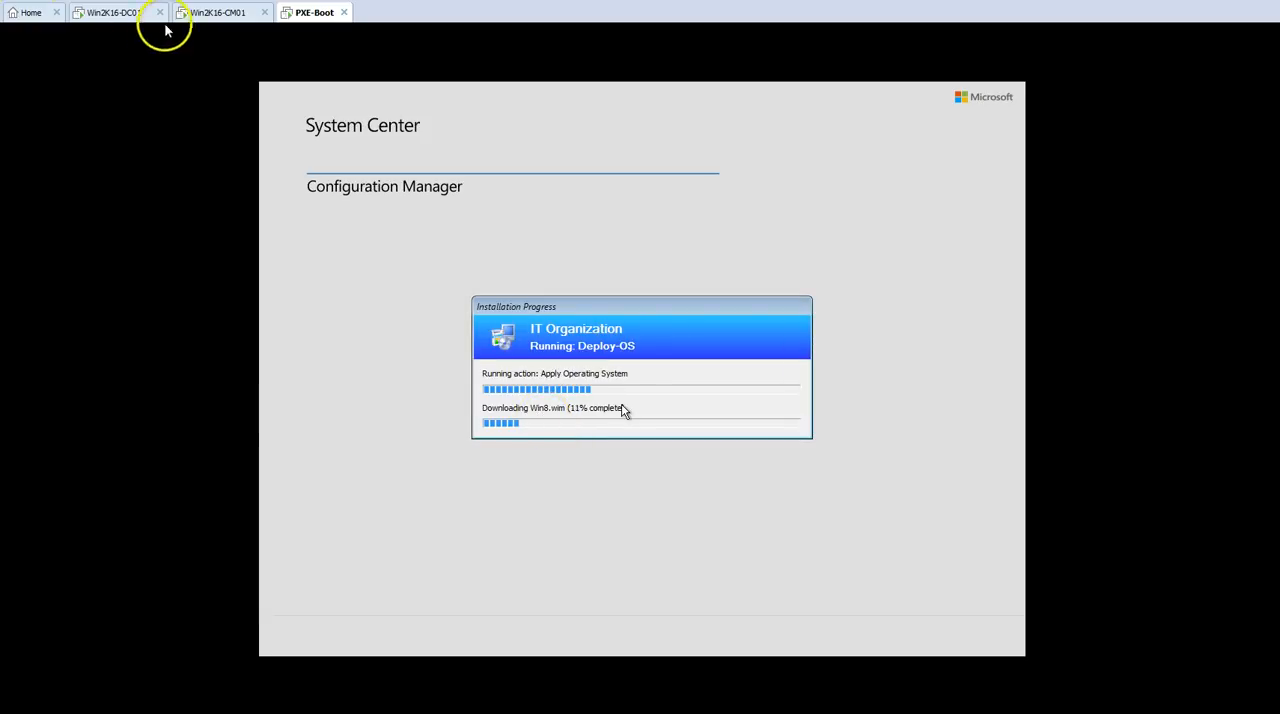
Step: Open Task Manager on the Win2K16-CM01 server and check its Ethernet throughput alongside the Win8.wim download progress on PXE-Boot
left_click(210, 12)
right_click(620, 700)
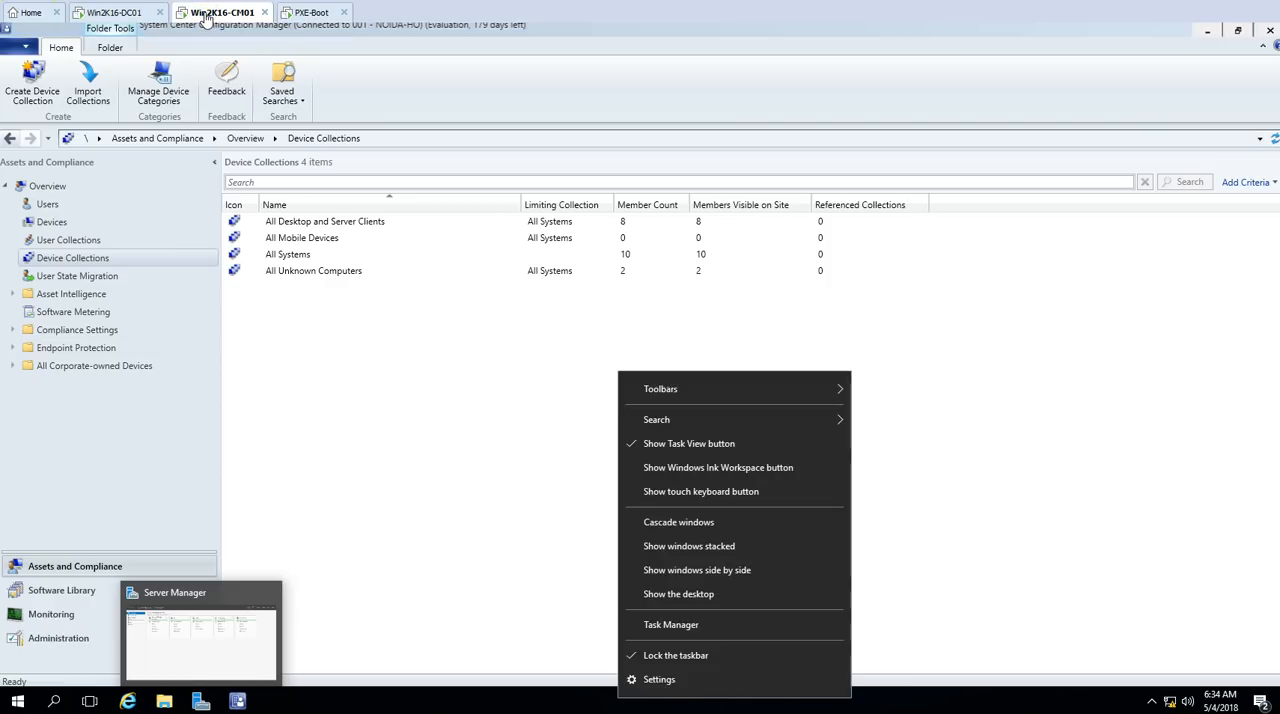
left_click(672, 623)
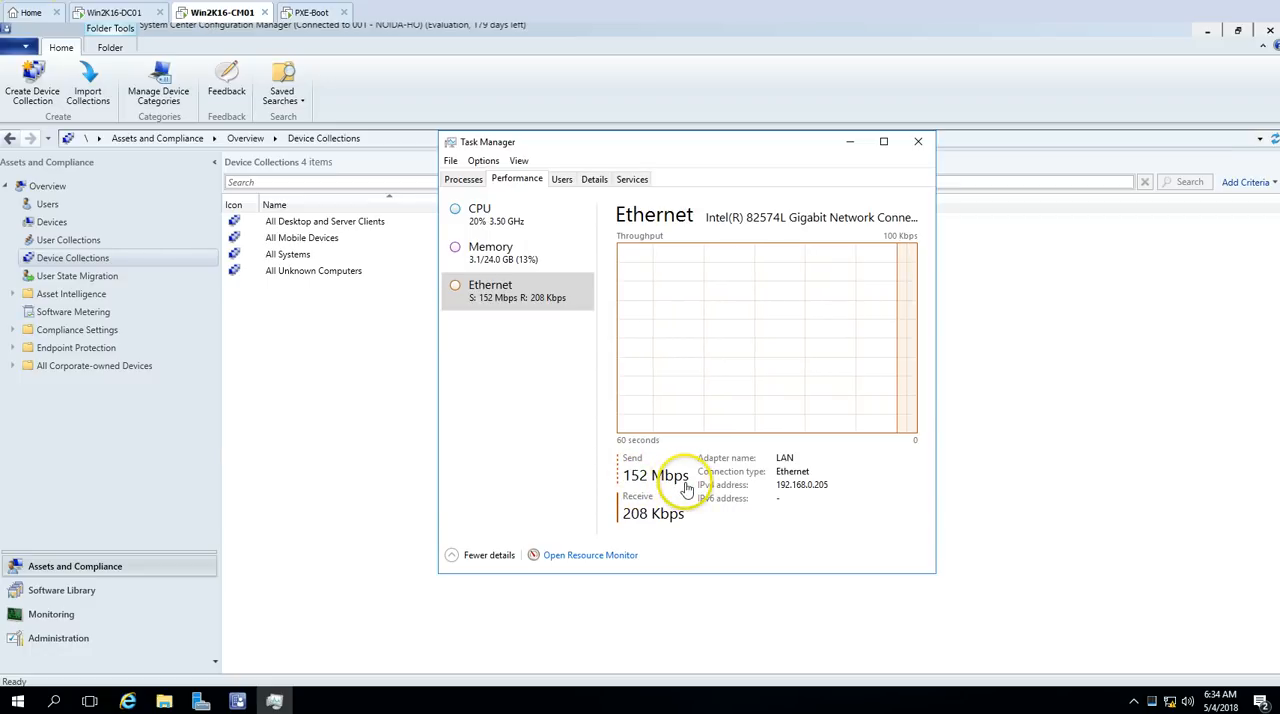
left_click(311, 14)
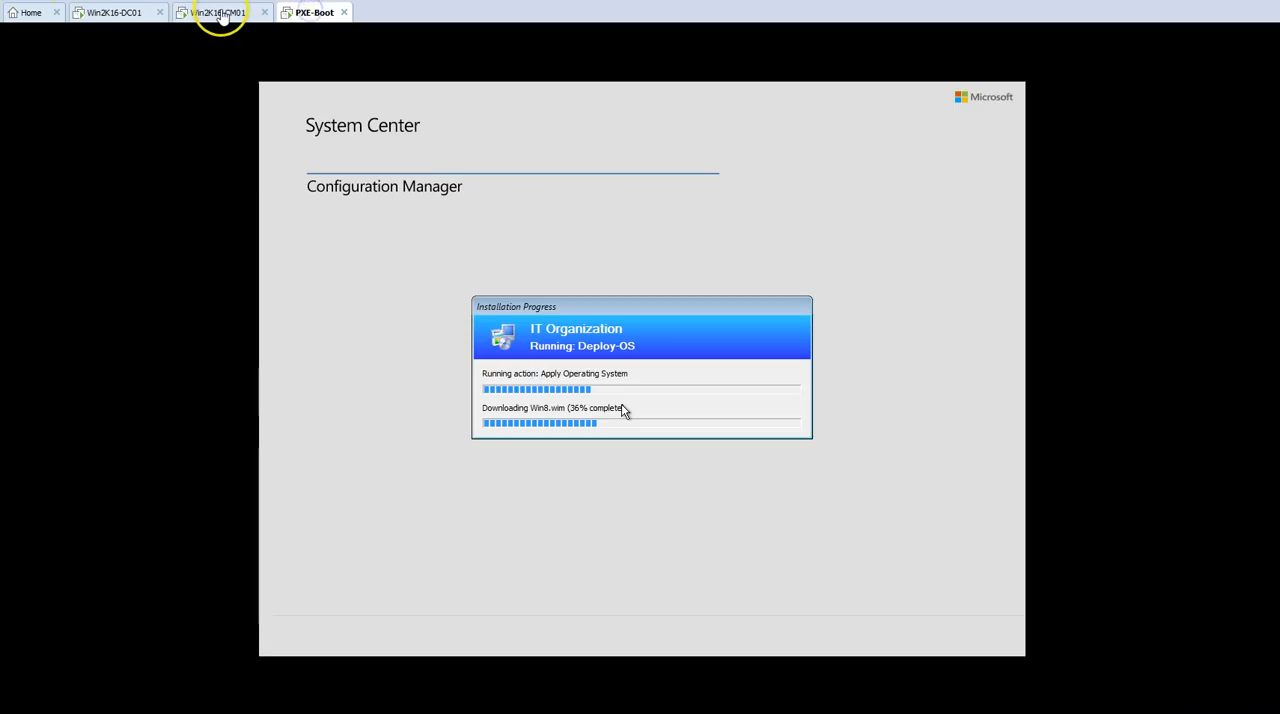
left_click(221, 12)
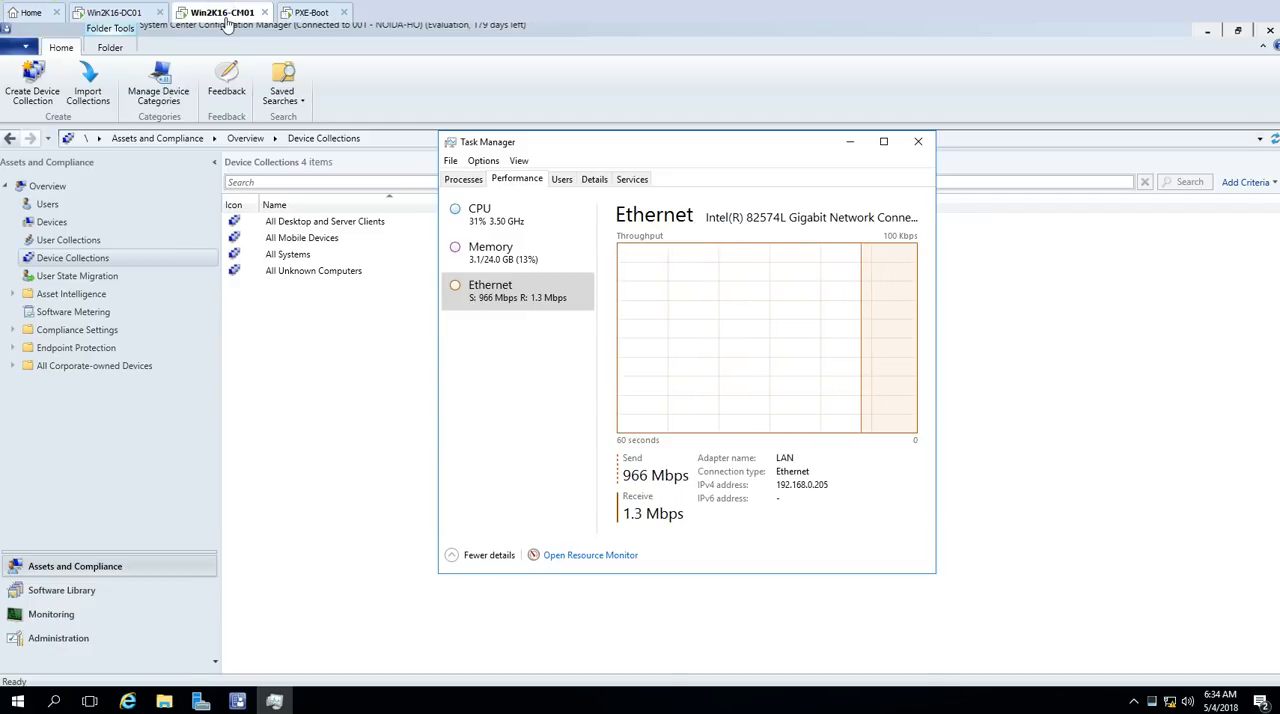
left_click(312, 13)
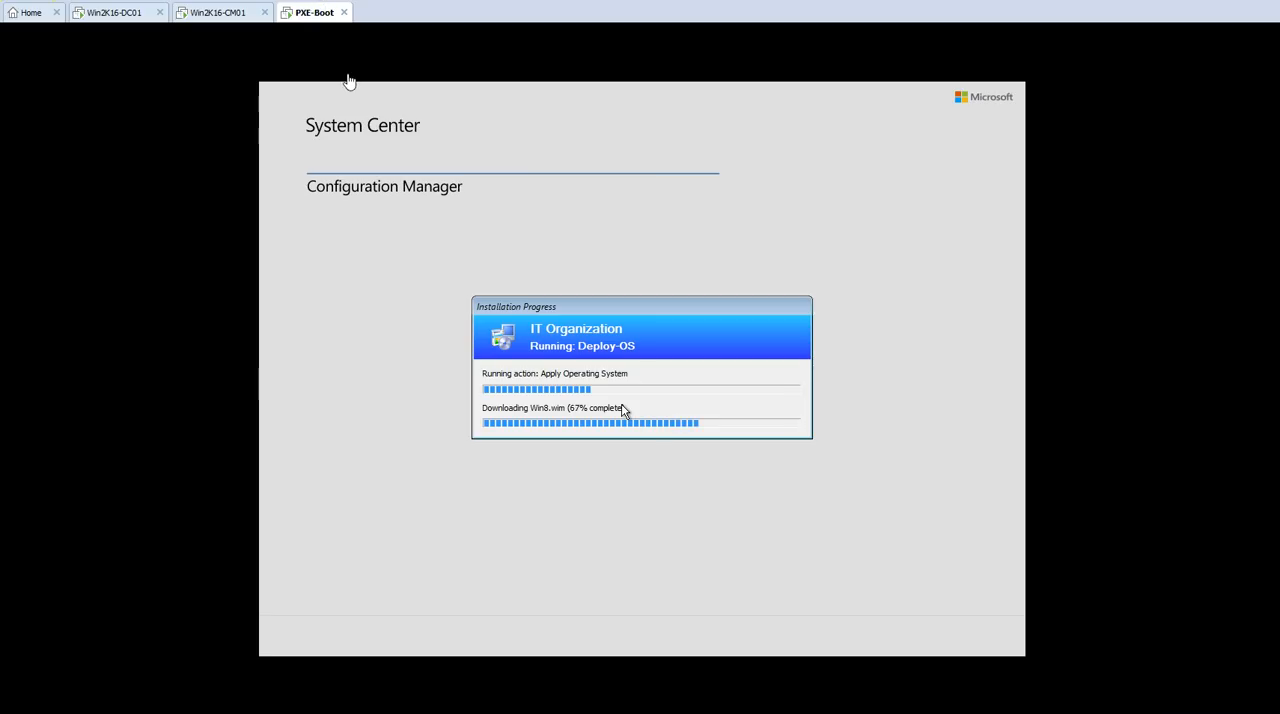
left_click(567, 424)
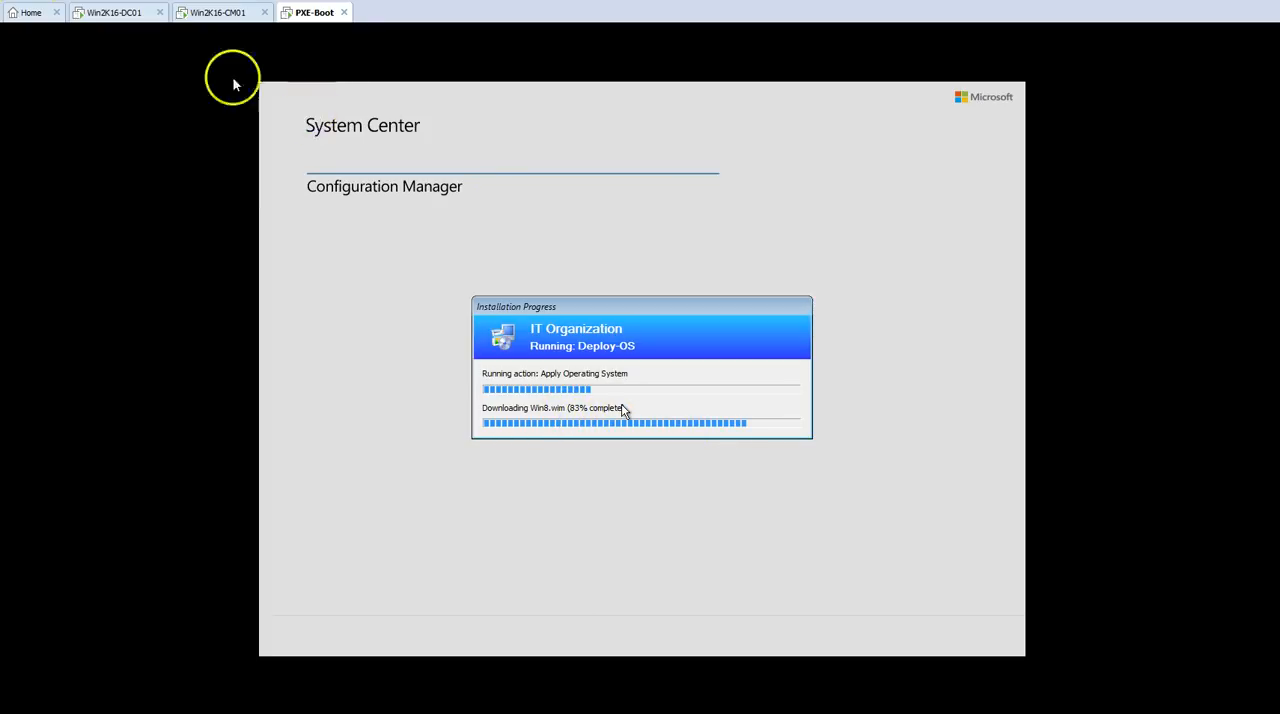
Step: Start creating a new virtual machine whose operating system is installed later, with Windows 7 x64 as the guest version
left_click(44, 14)
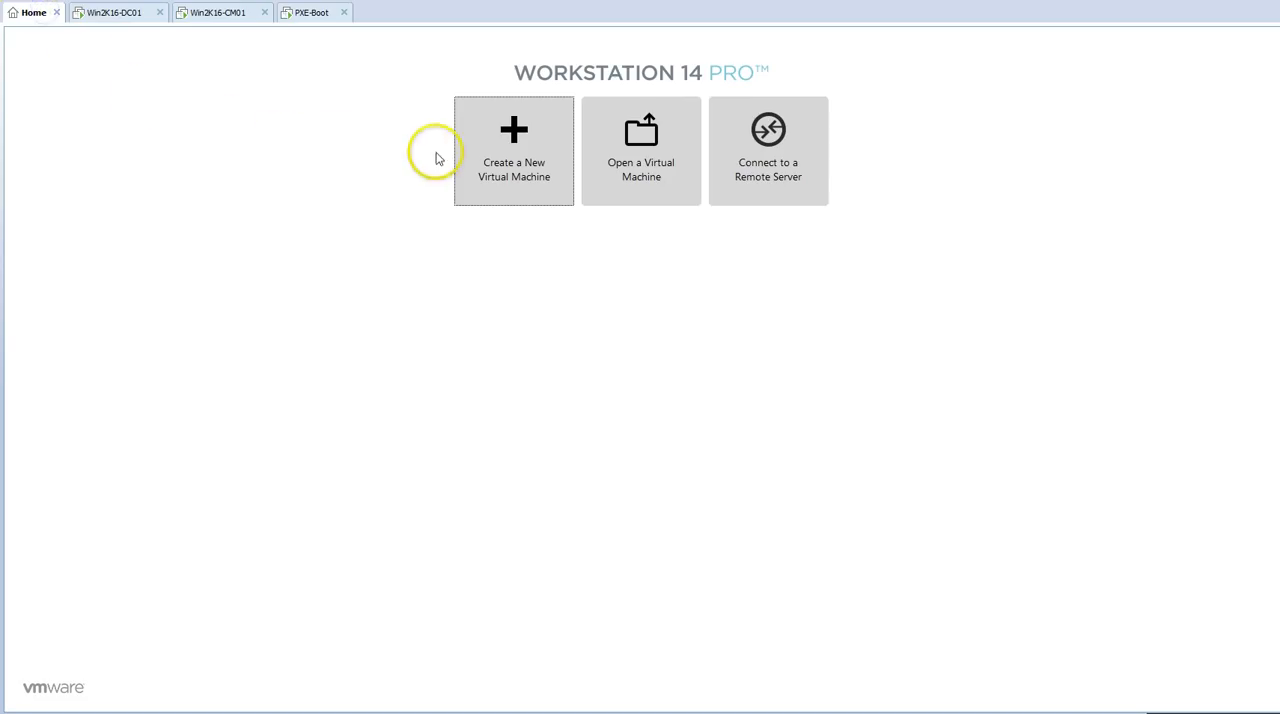
left_click(514, 149)
left_click(640, 489)
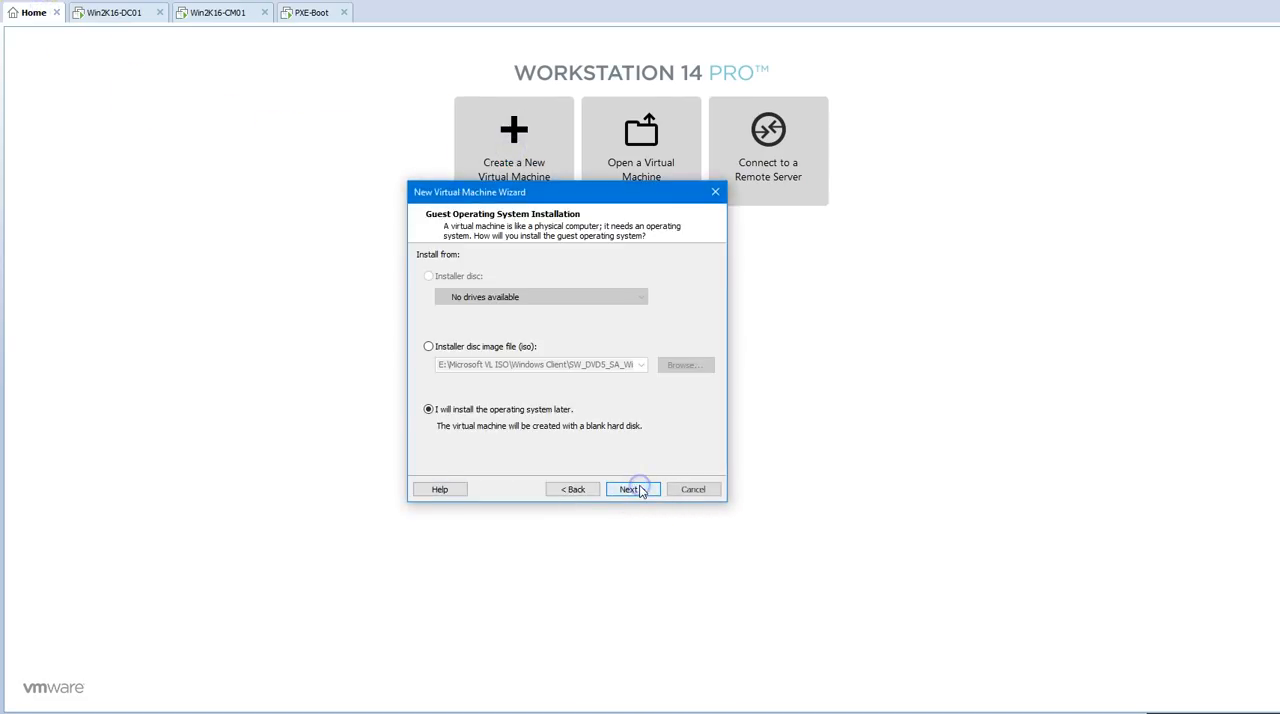
left_click(640, 489)
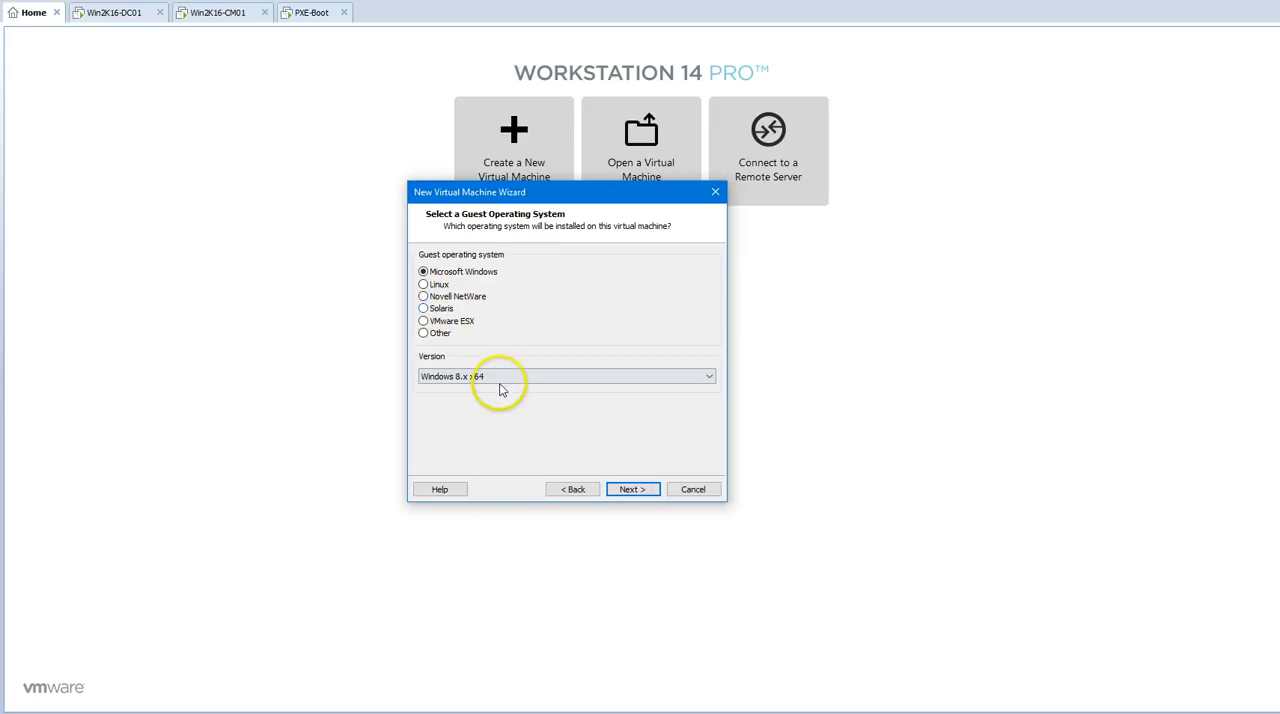
left_click(500, 377)
left_click(491, 428)
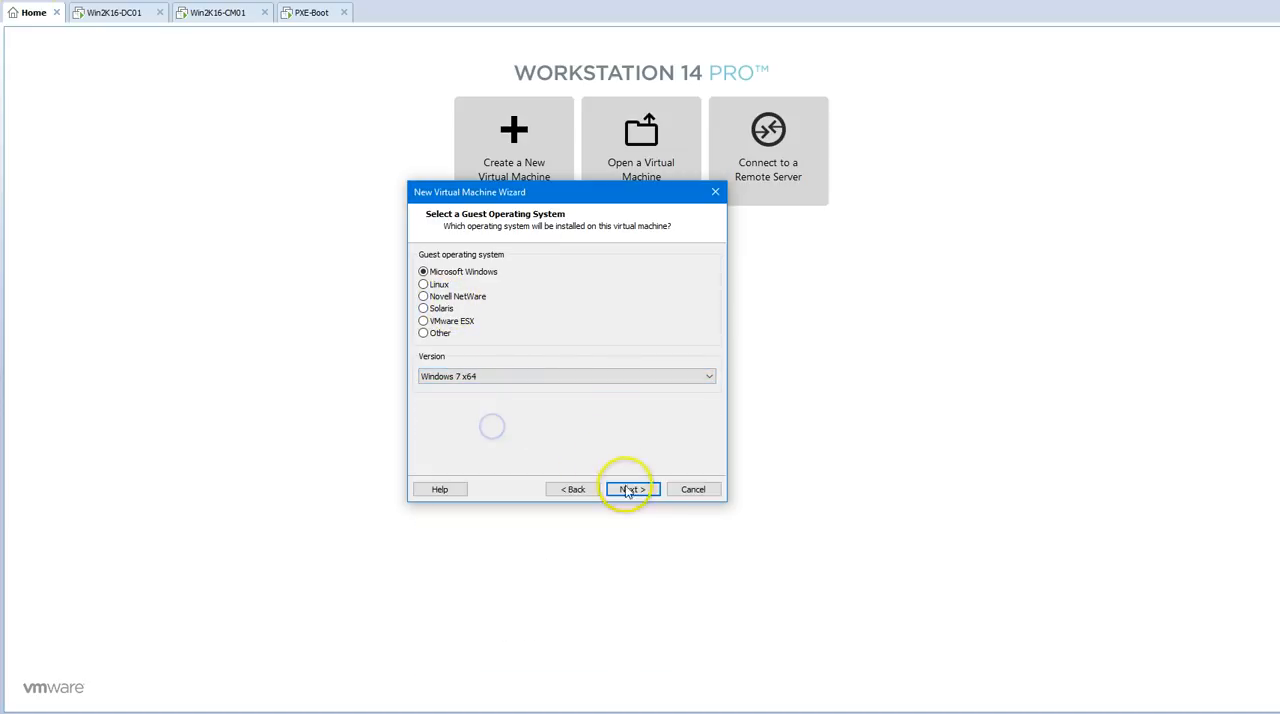
left_click(632, 489)
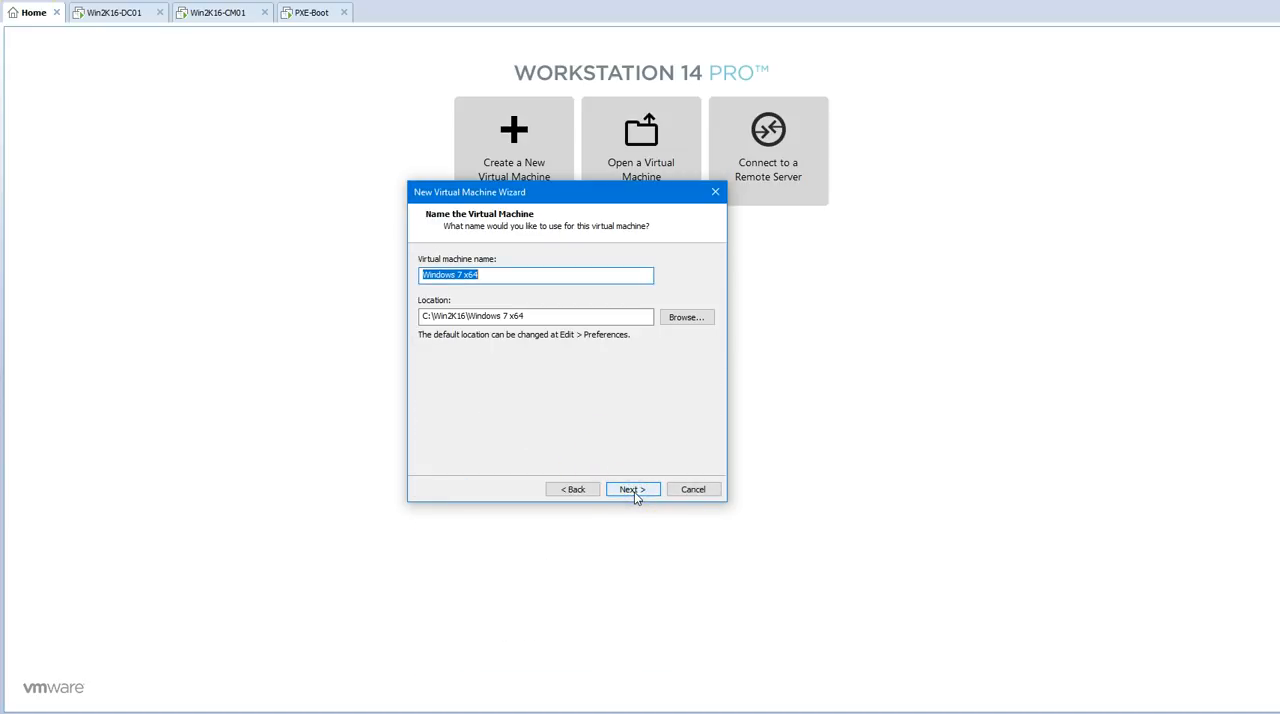
Step: Name the virtual machine PXE-Boot-Win7, store its 60 GB virtual disk as a single file and finish creating it
type("PXE-Boot-Win7")
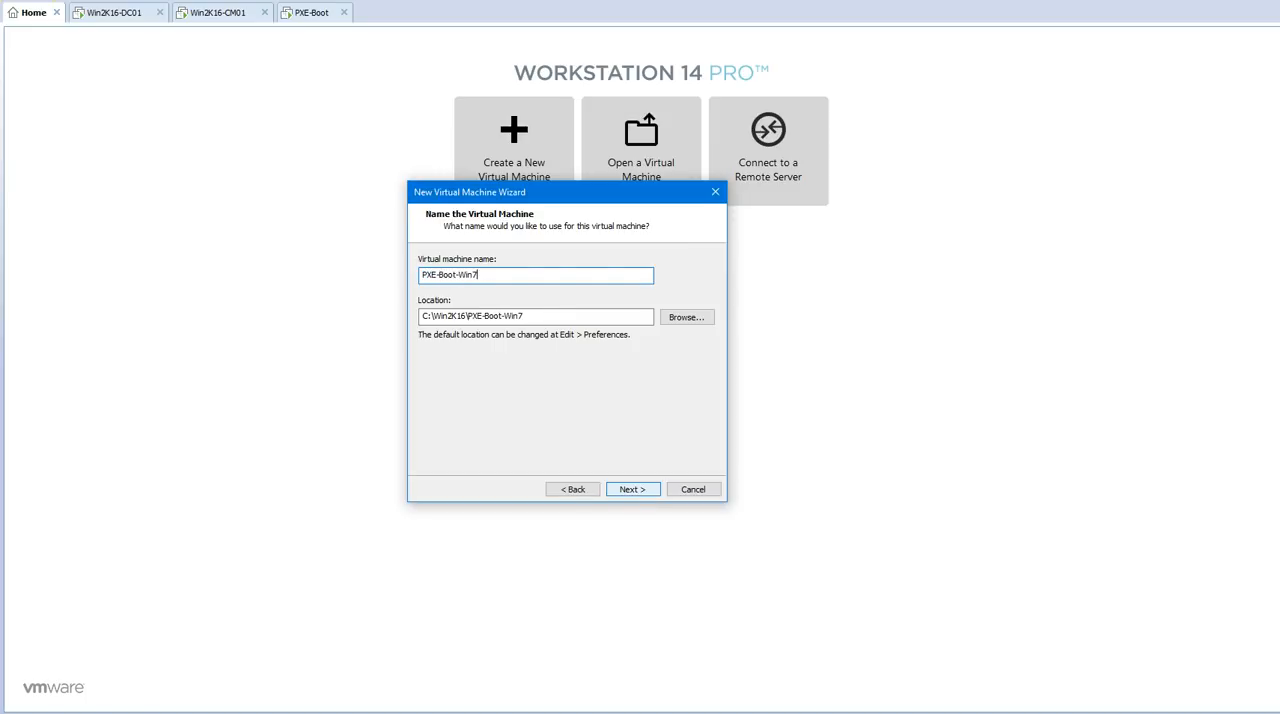
left_click(632, 489)
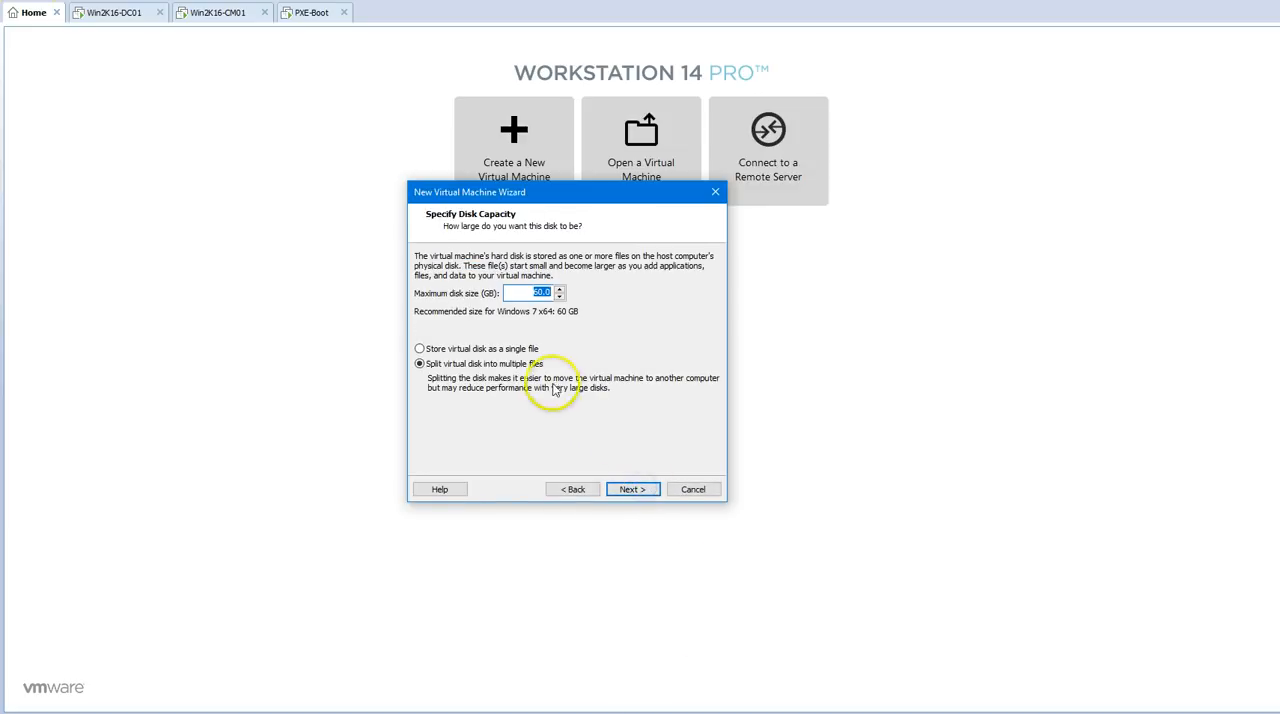
left_click(502, 348)
left_click(634, 489)
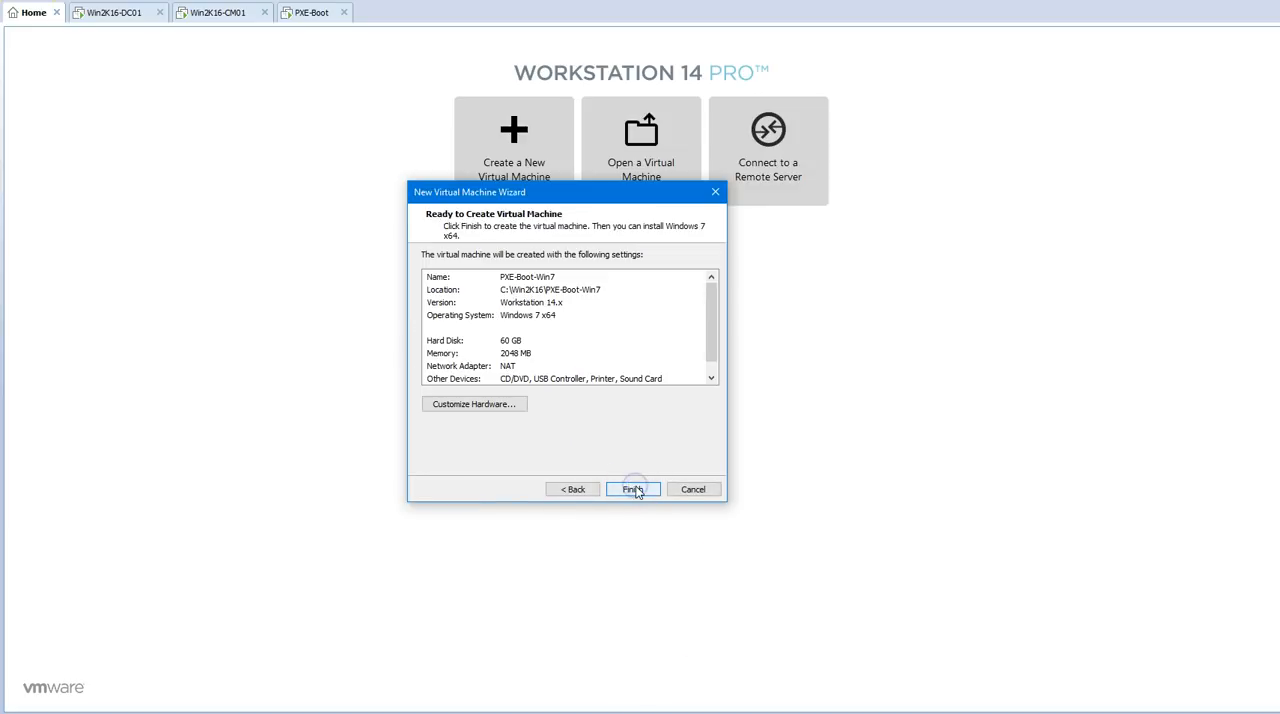
left_click(634, 489)
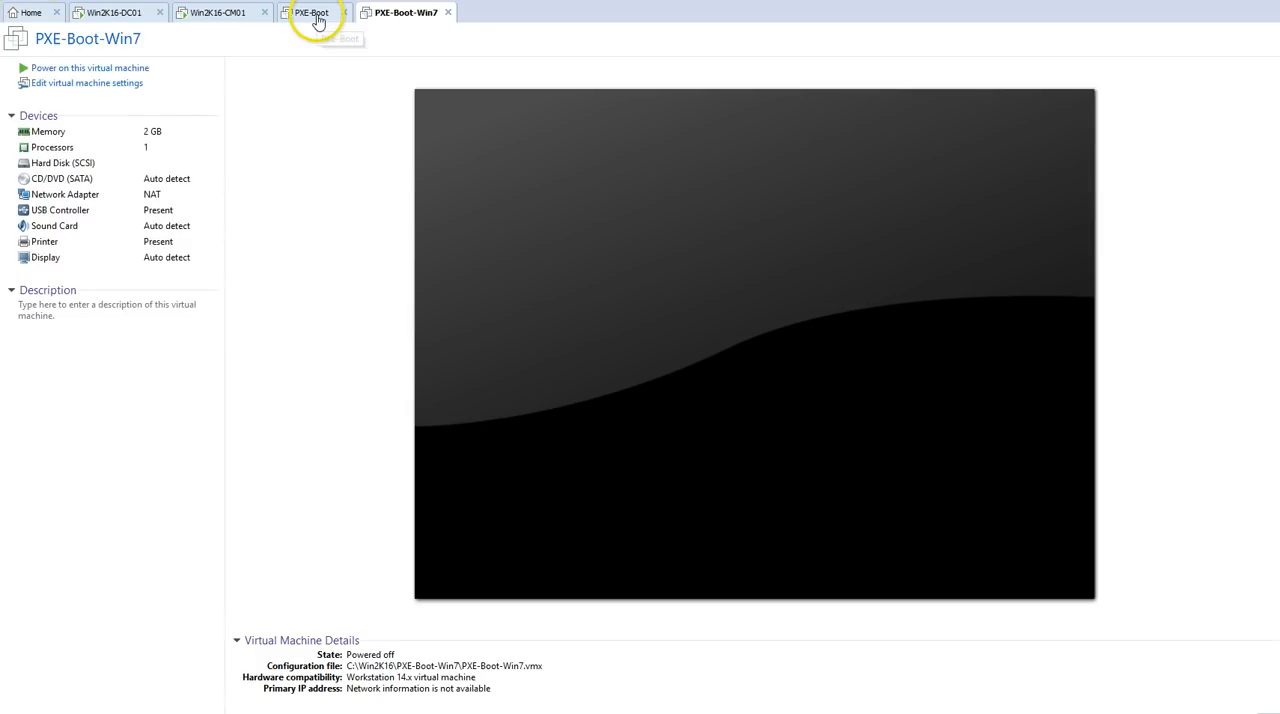
Step: Check the PXE-Boot progress, then give PXE-Boot-Win7 8 GB of memory and 2 processors with 2 cores each
left_click(317, 16)
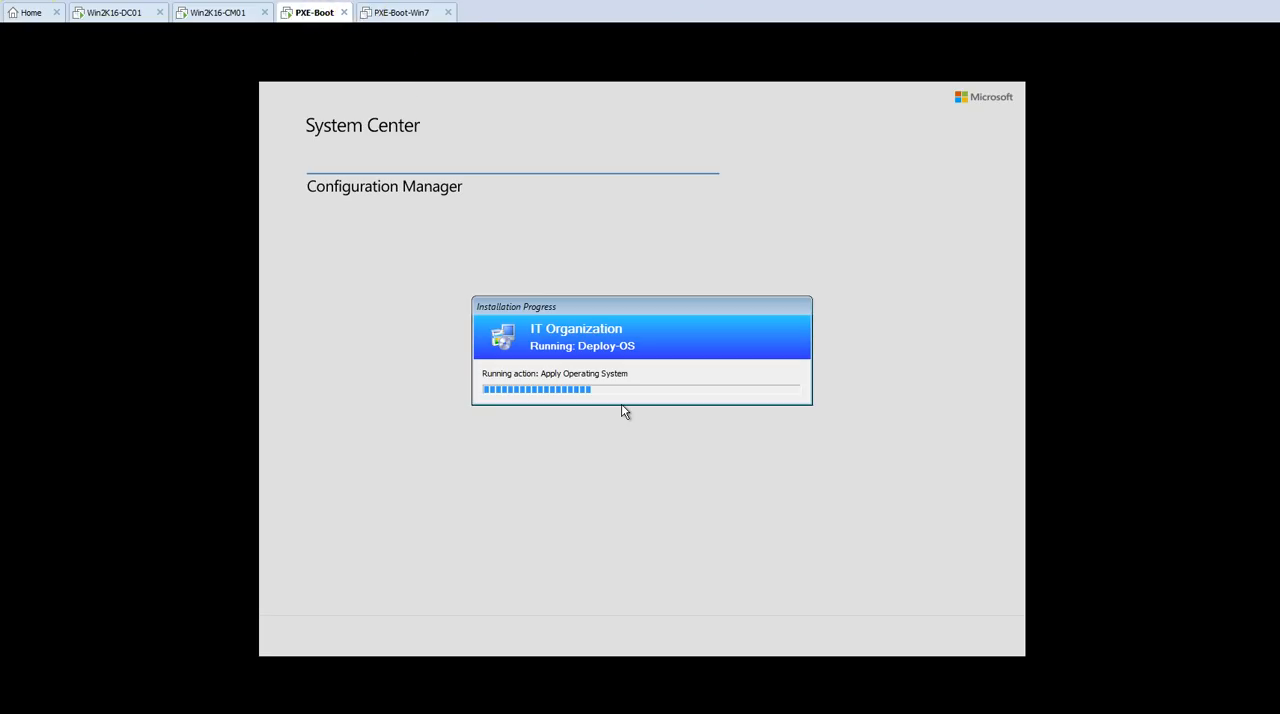
left_click(407, 12)
left_click(134, 86)
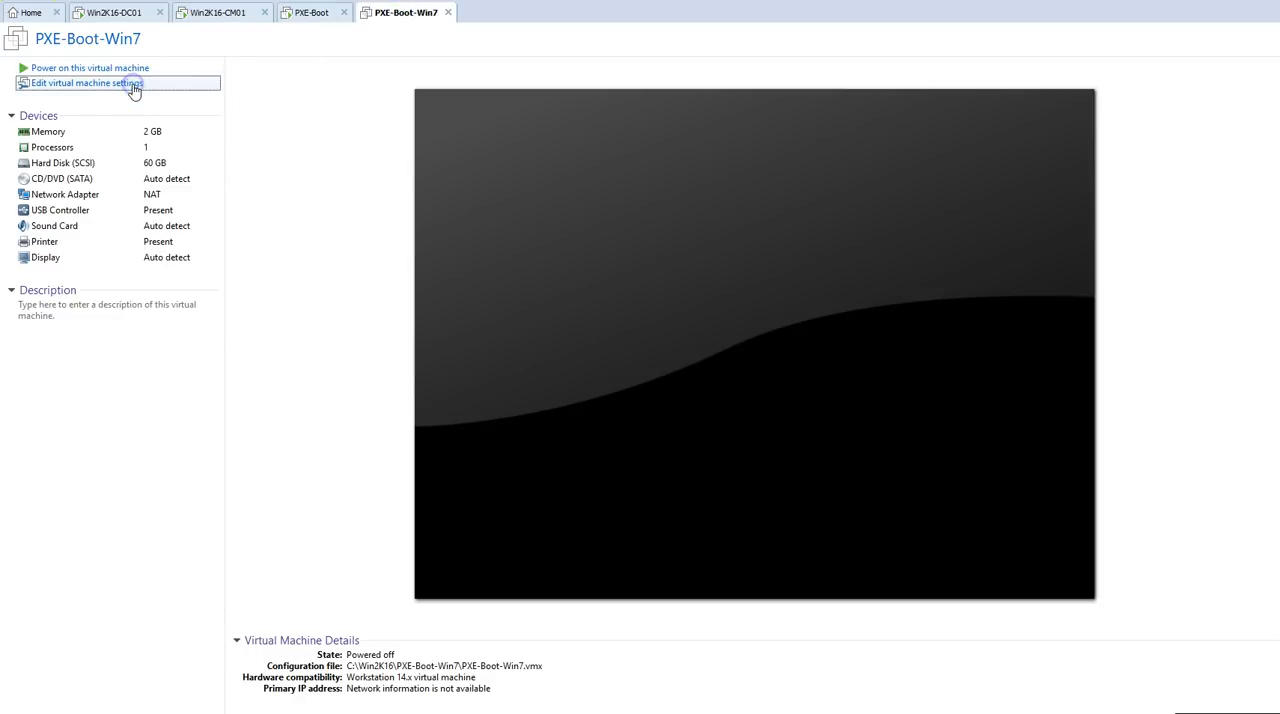
left_click(626, 271)
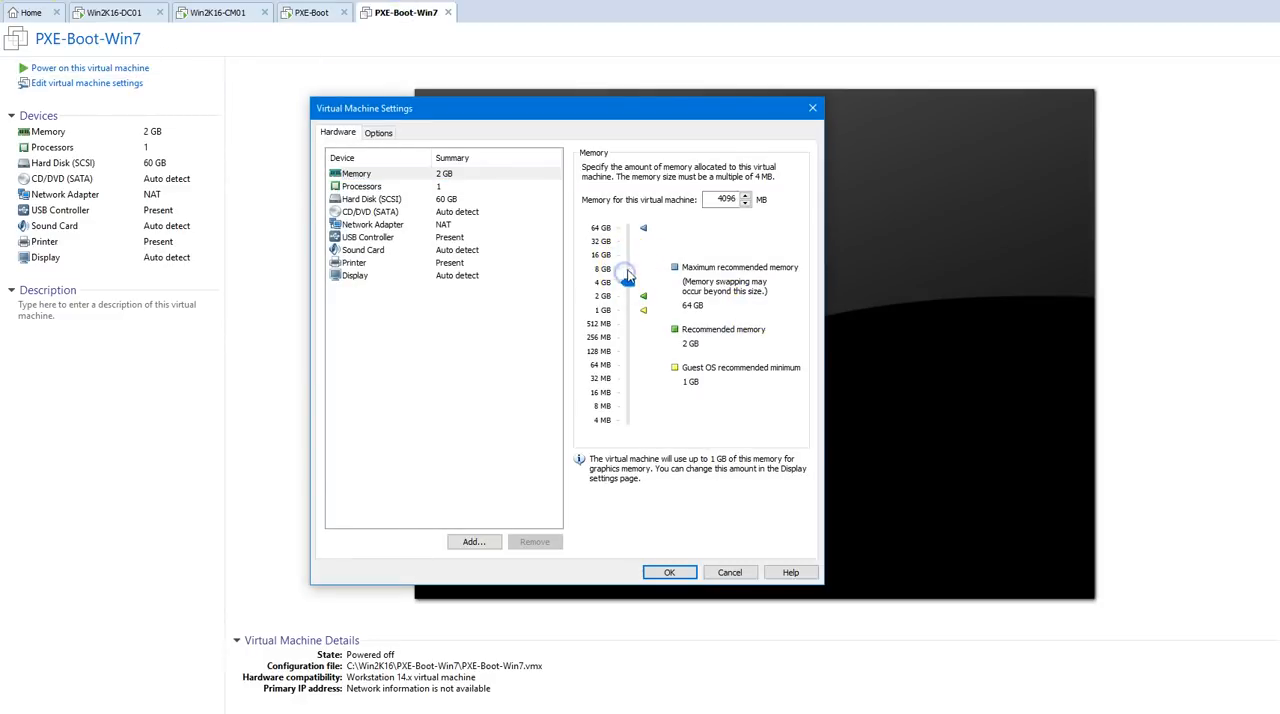
left_click(627, 269)
left_click(478, 188)
left_click(734, 171)
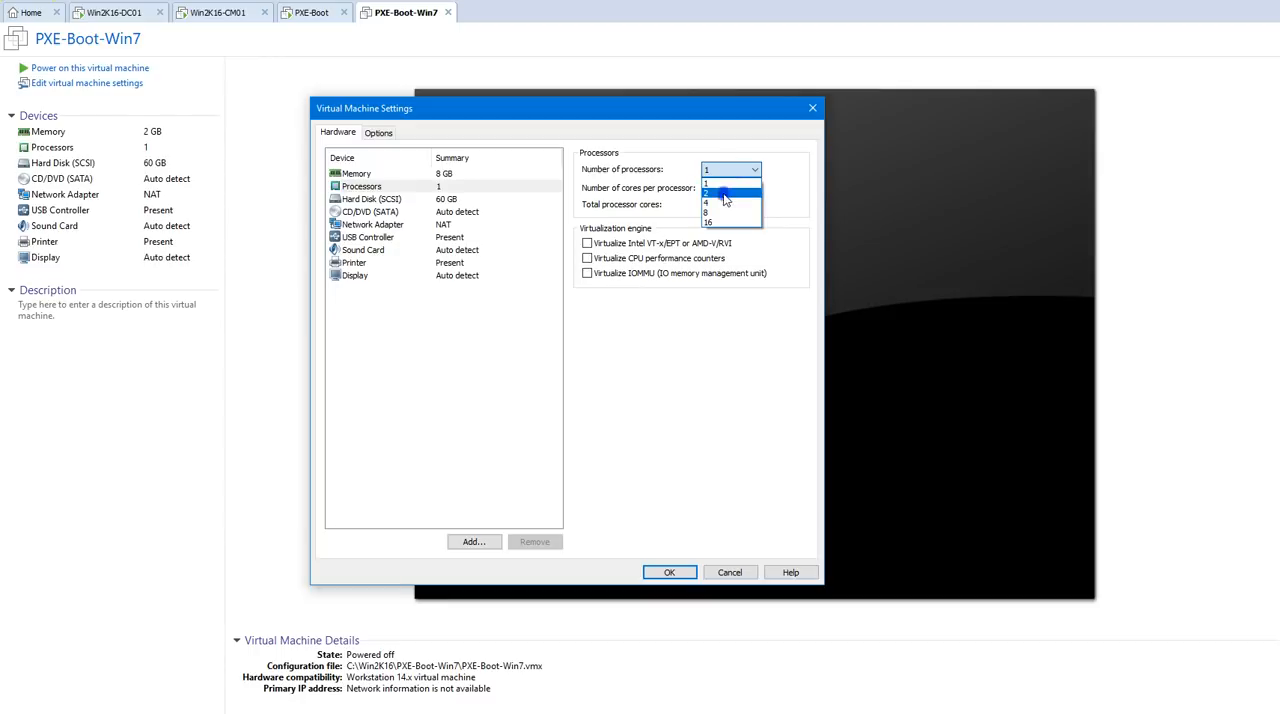
left_click(722, 190)
left_click(725, 188)
left_click(722, 213)
Step: Set the PXE-Boot-Win7 network adapter to Bridged, remove the USB controller and printer, and save the hardware settings
left_click(445, 199)
left_click(450, 212)
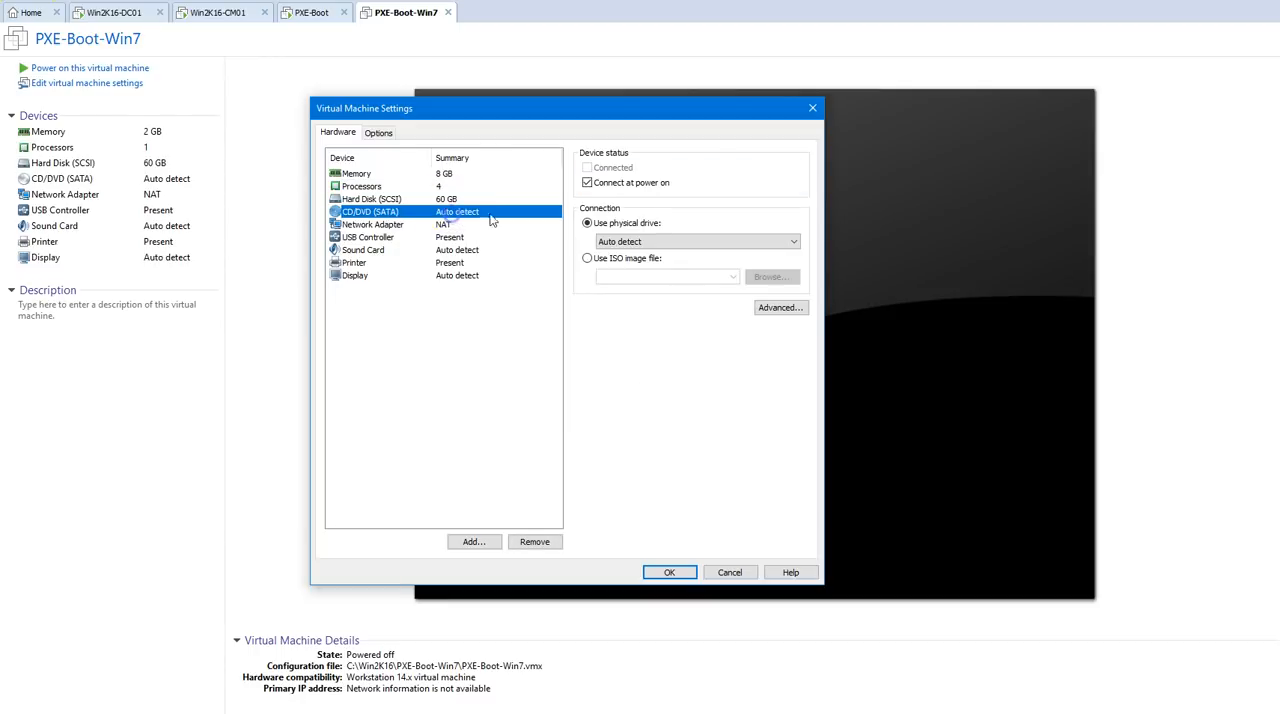
left_click(500, 225)
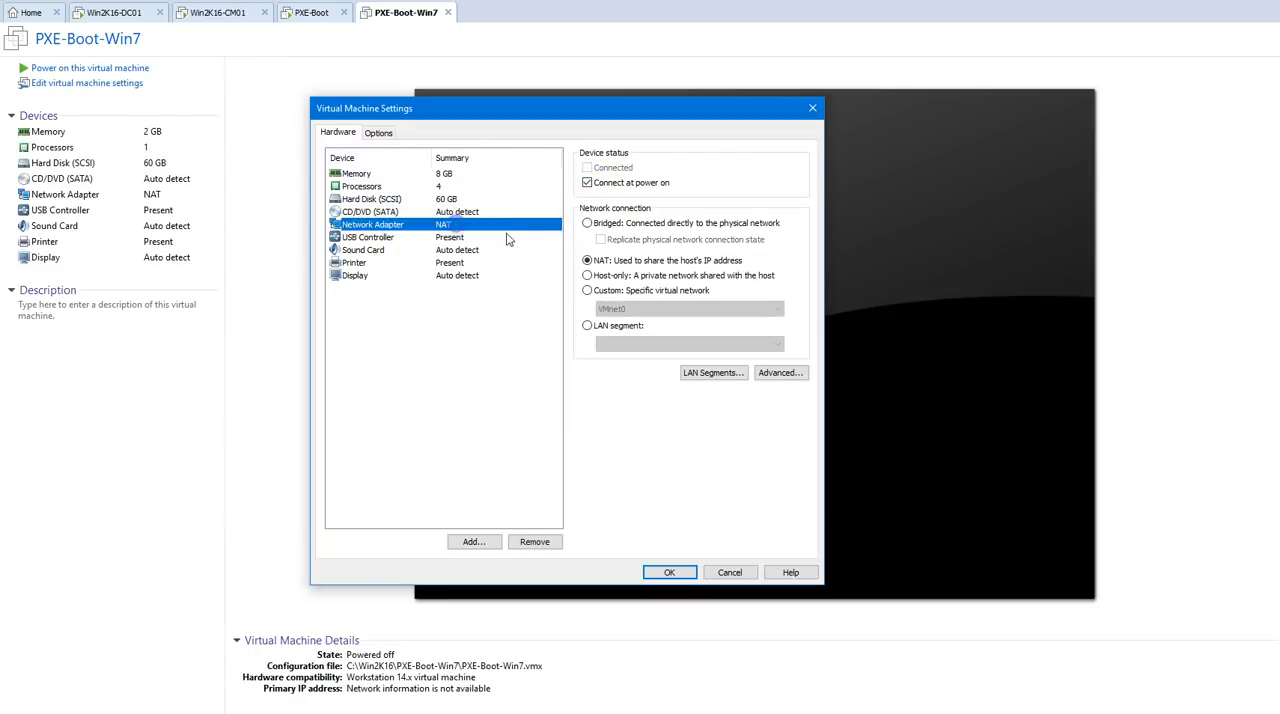
left_click(598, 223)
left_click(500, 237)
left_click(534, 541)
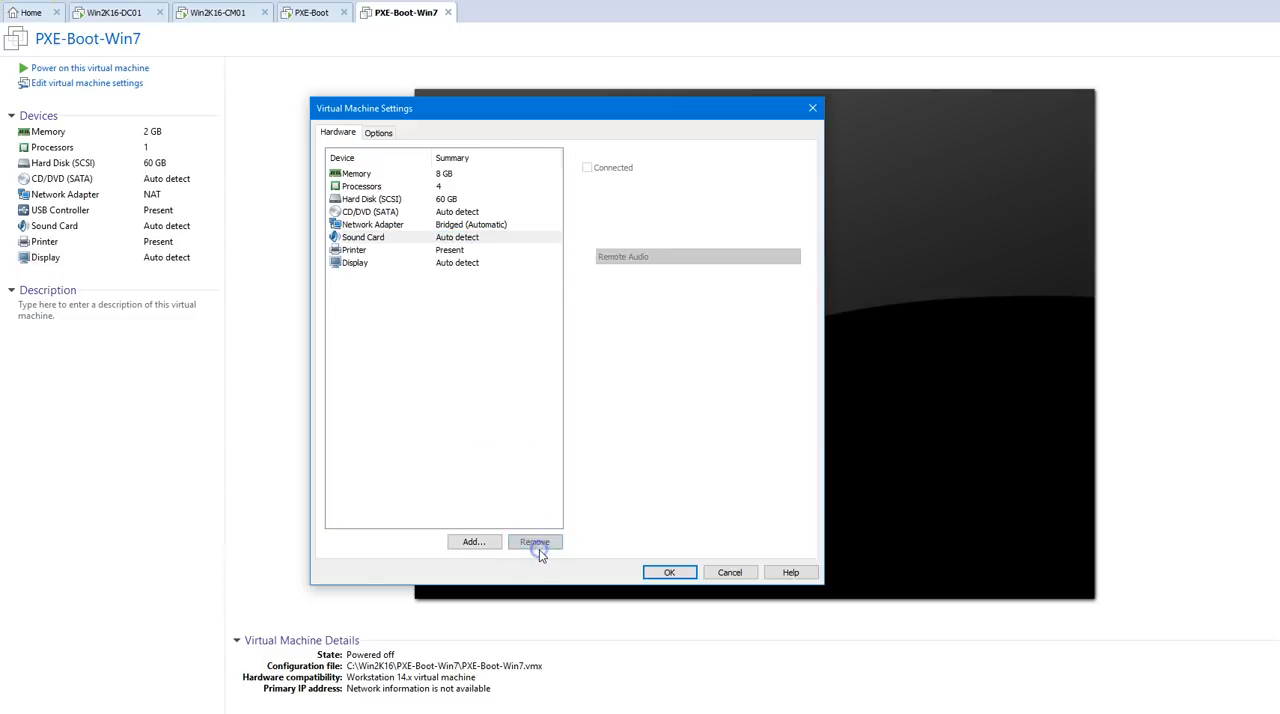
left_click(470, 250)
left_click(534, 541)
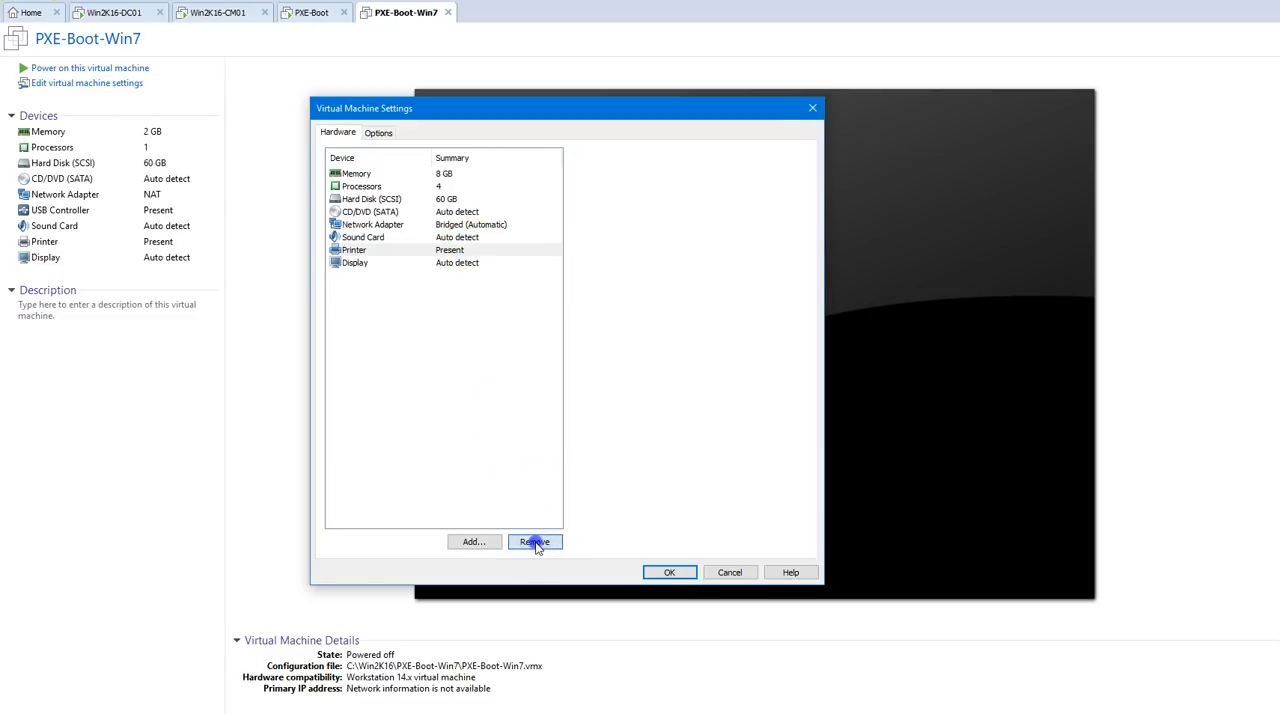
left_click(670, 572)
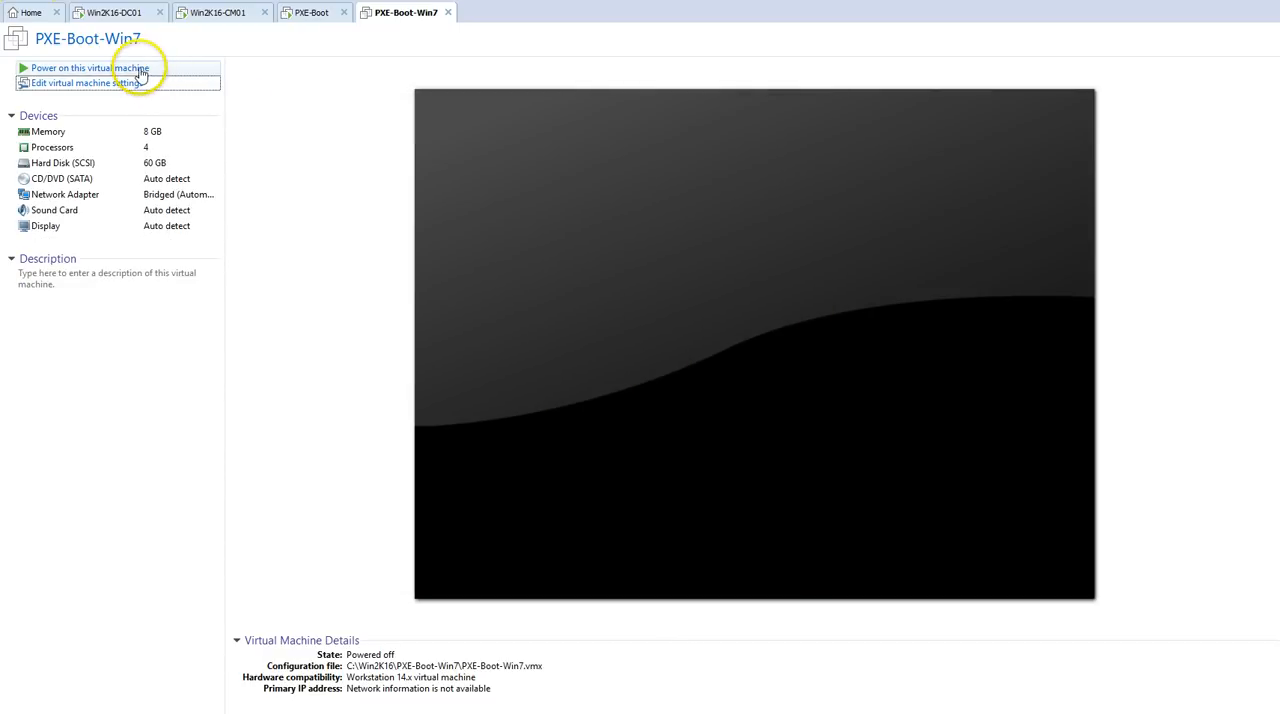
Step: Power on PXE-Boot-Win7, boot it over the network into Microsoft Windows PE (x64) and release the mouse cursor
left_click(140, 68)
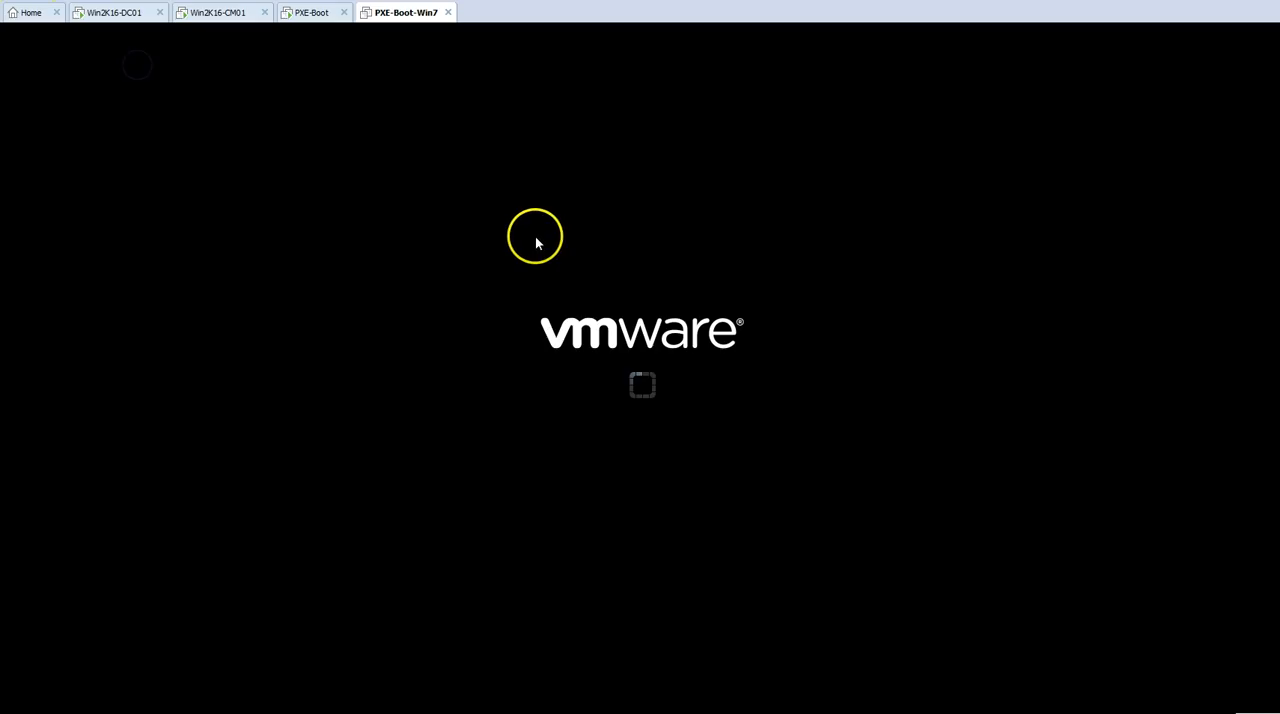
left_click(535, 242)
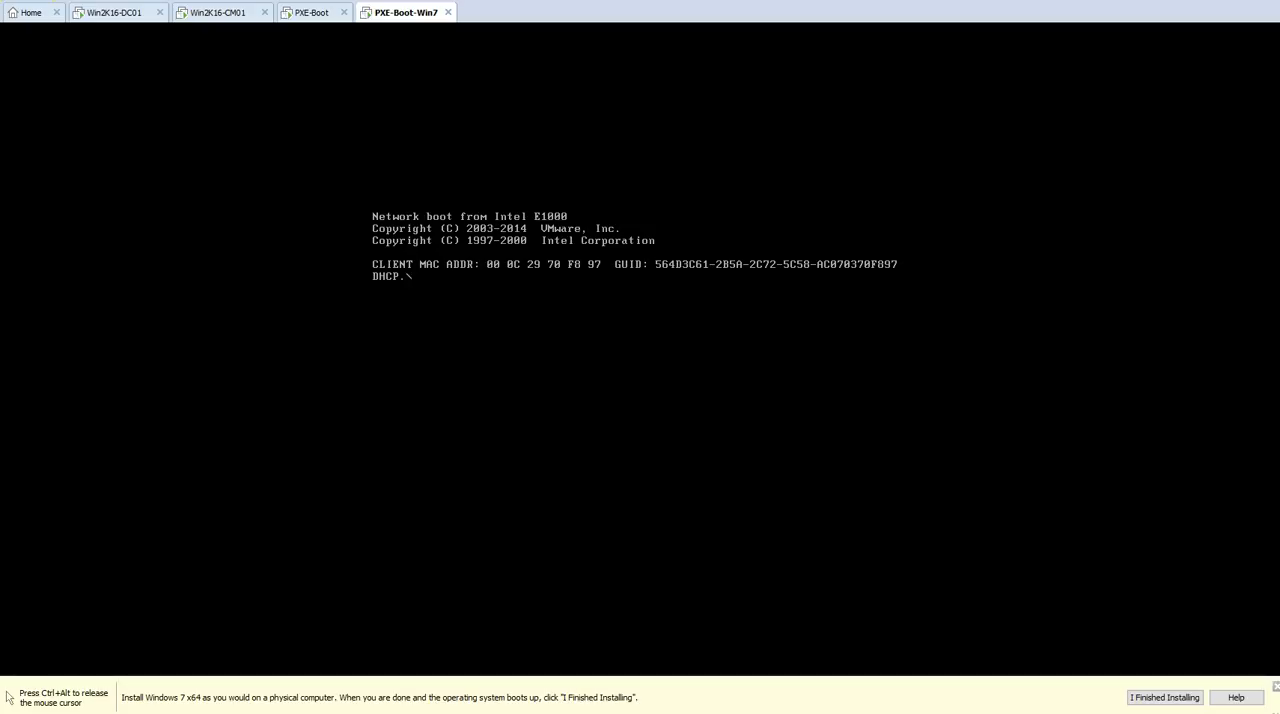
left_click(649, 410)
key("F12")
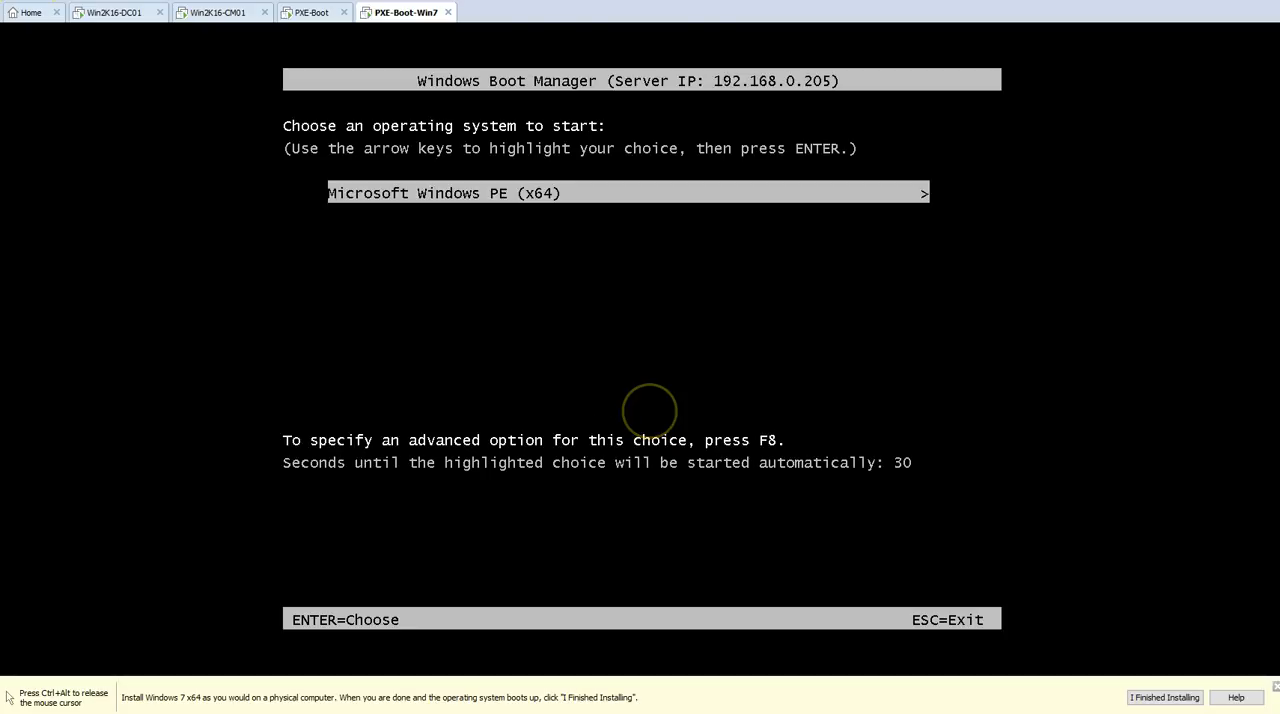
key("Return")
key("ctrl+alt")
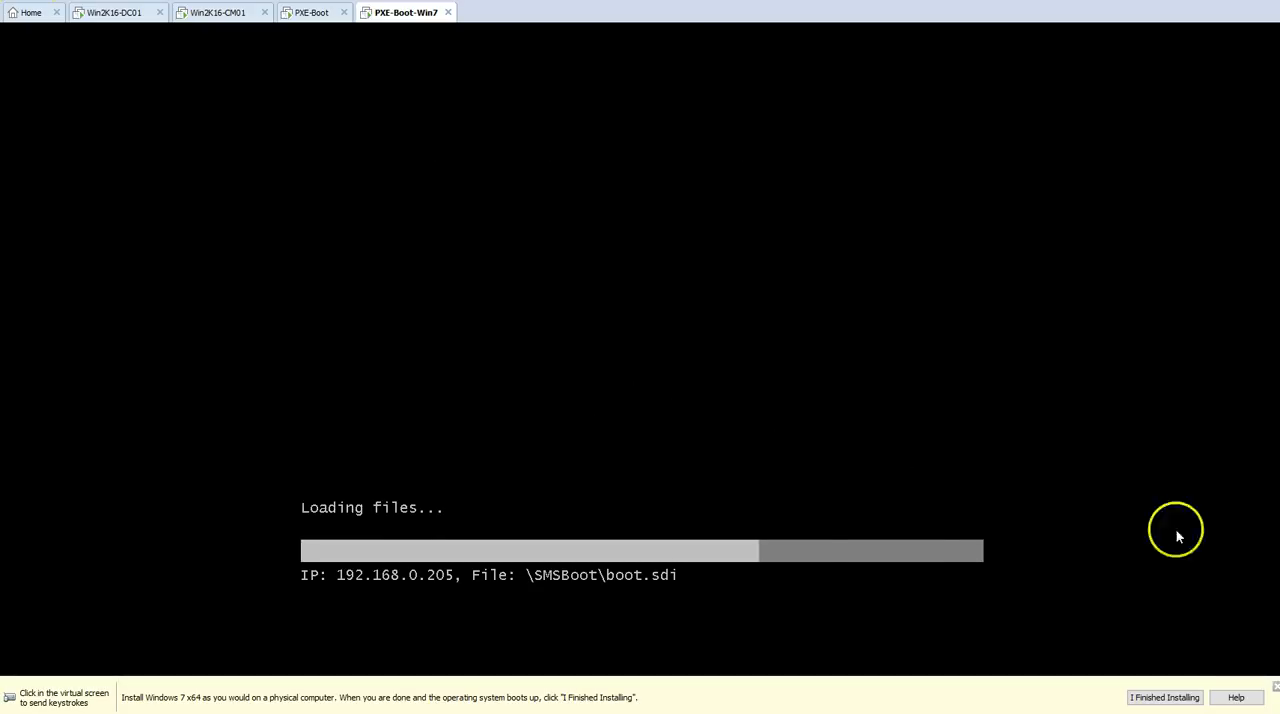
Step: Dismiss the installation hint and compare the PXE-Boot deployment and PXE-Boot-Win7 network boot progress, including network activity on Win2K16-CM01
left_click(1275, 697)
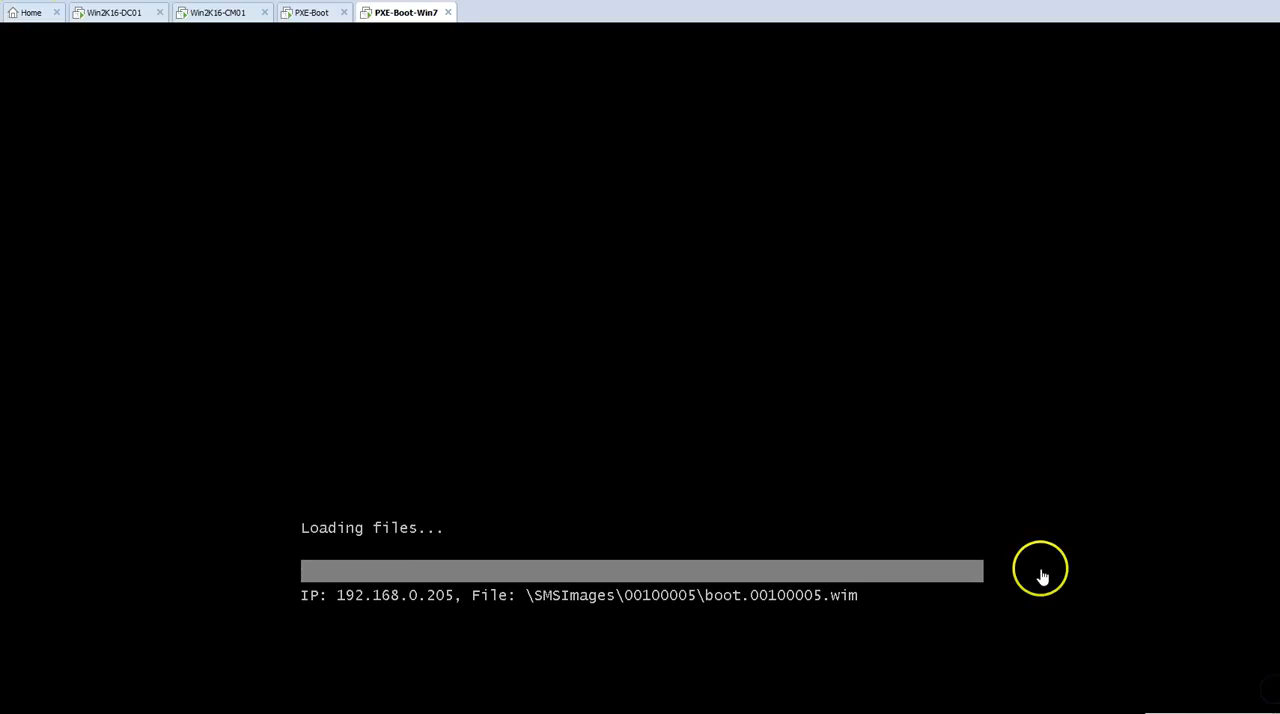
left_click(316, 16)
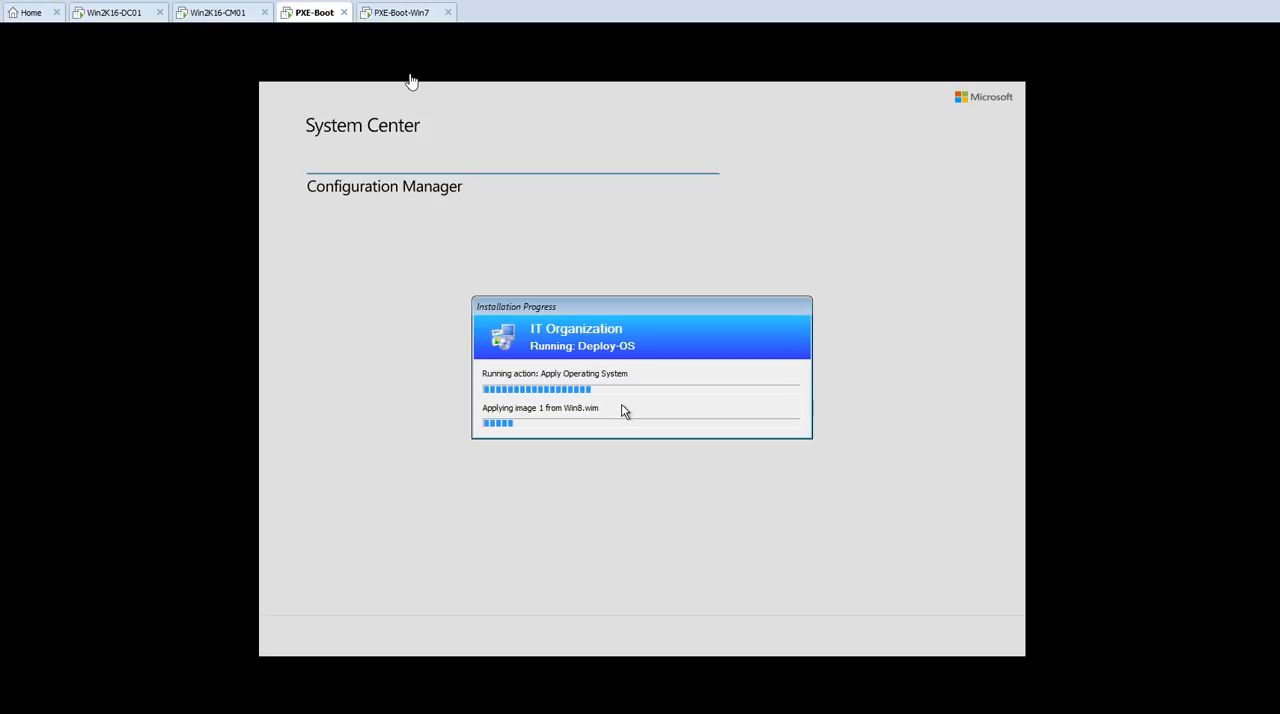
left_click(222, 13)
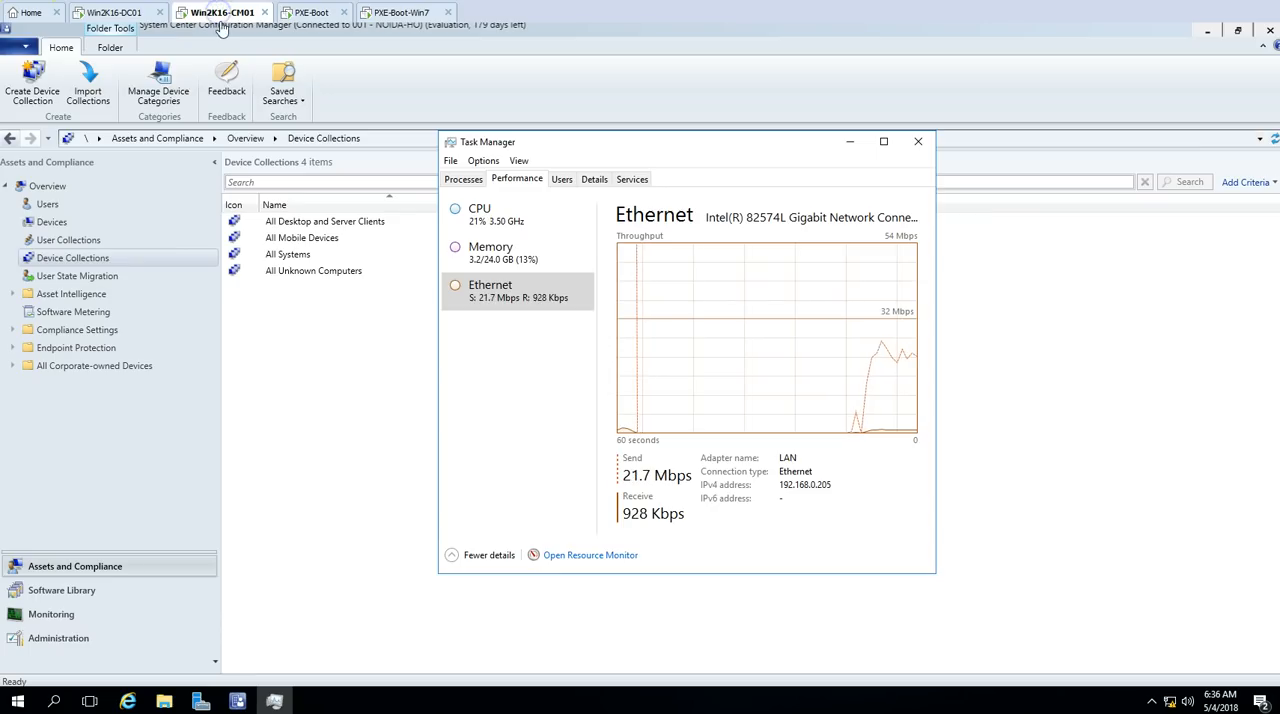
left_click(310, 14)
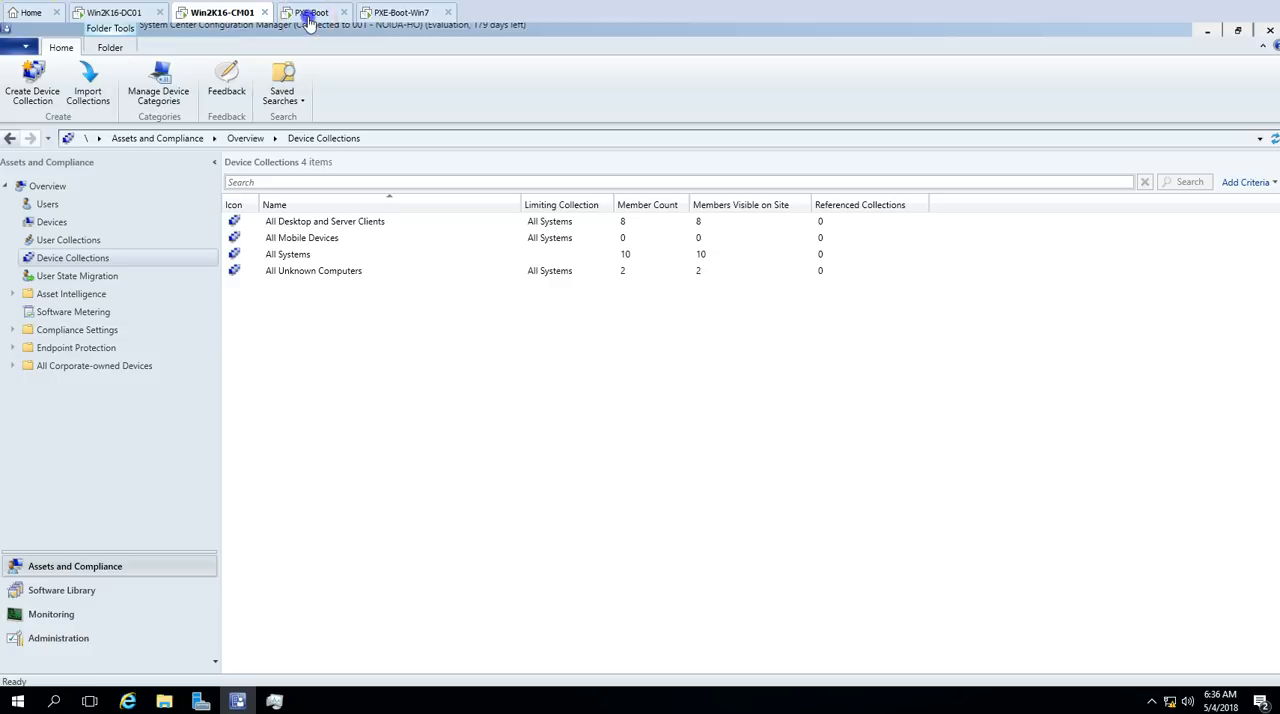
left_click(395, 14)
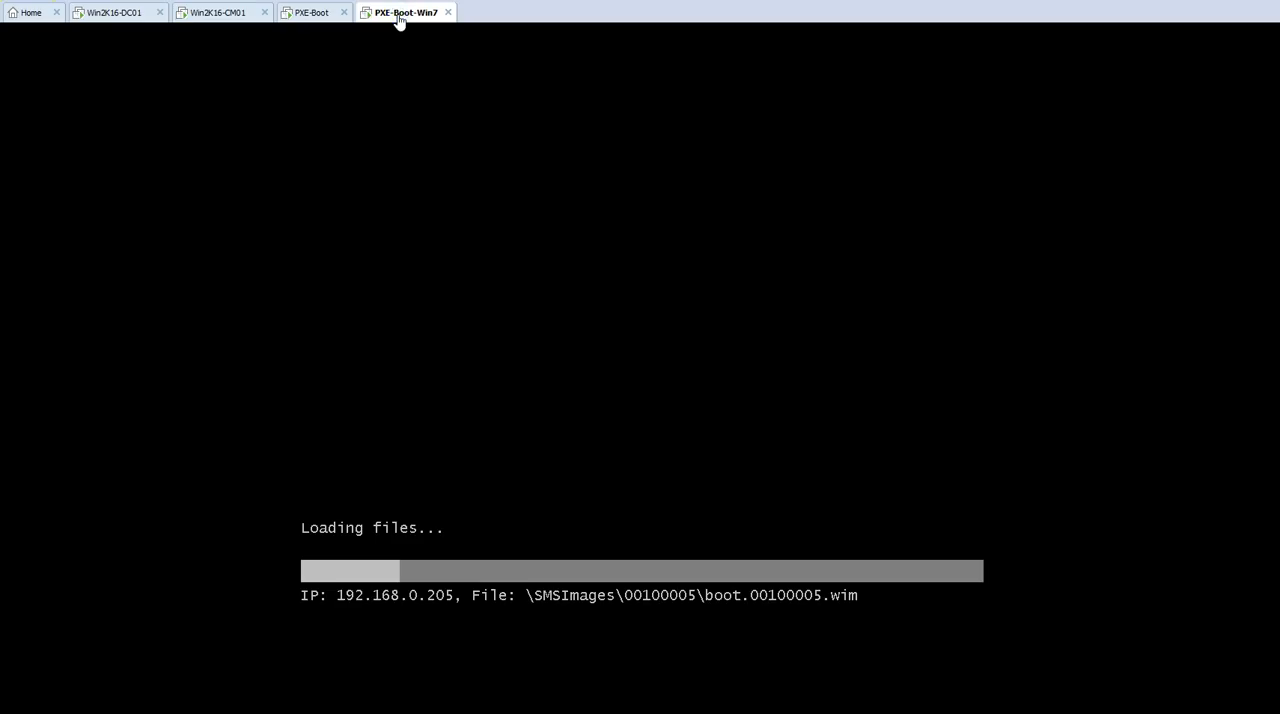
left_click(308, 12)
left_click(398, 14)
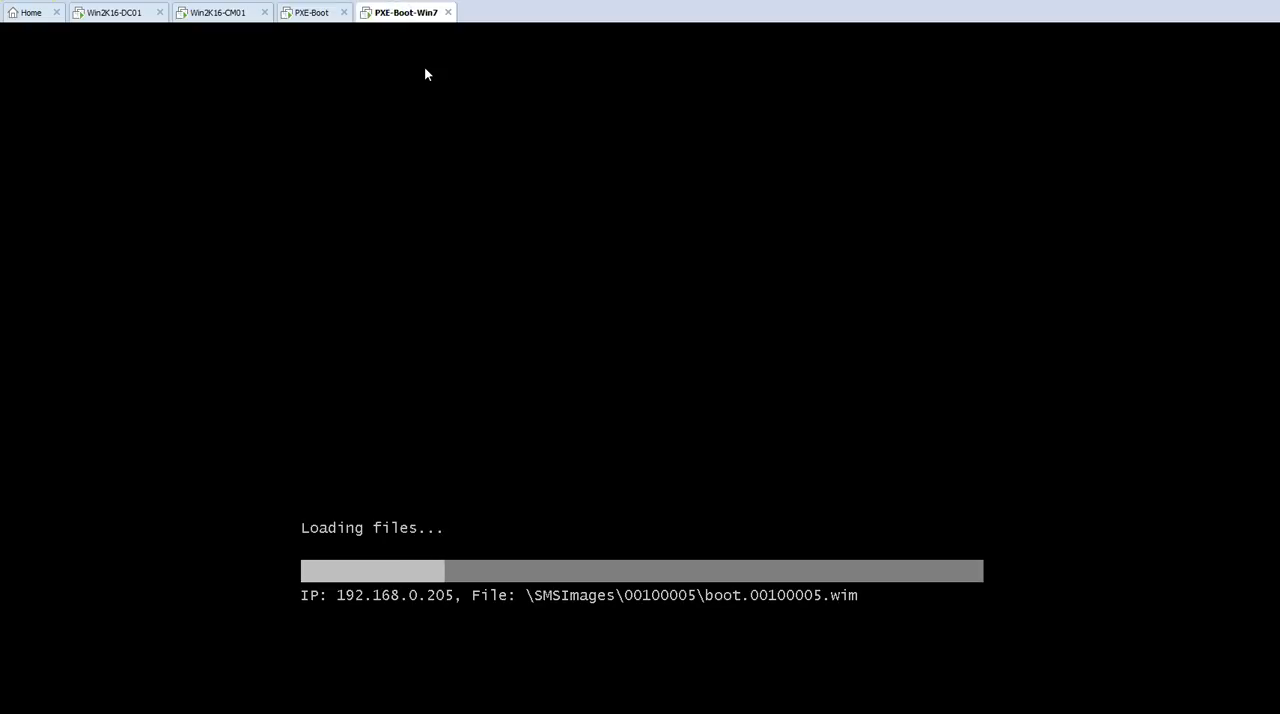
left_click(541, 490)
left_click(306, 13)
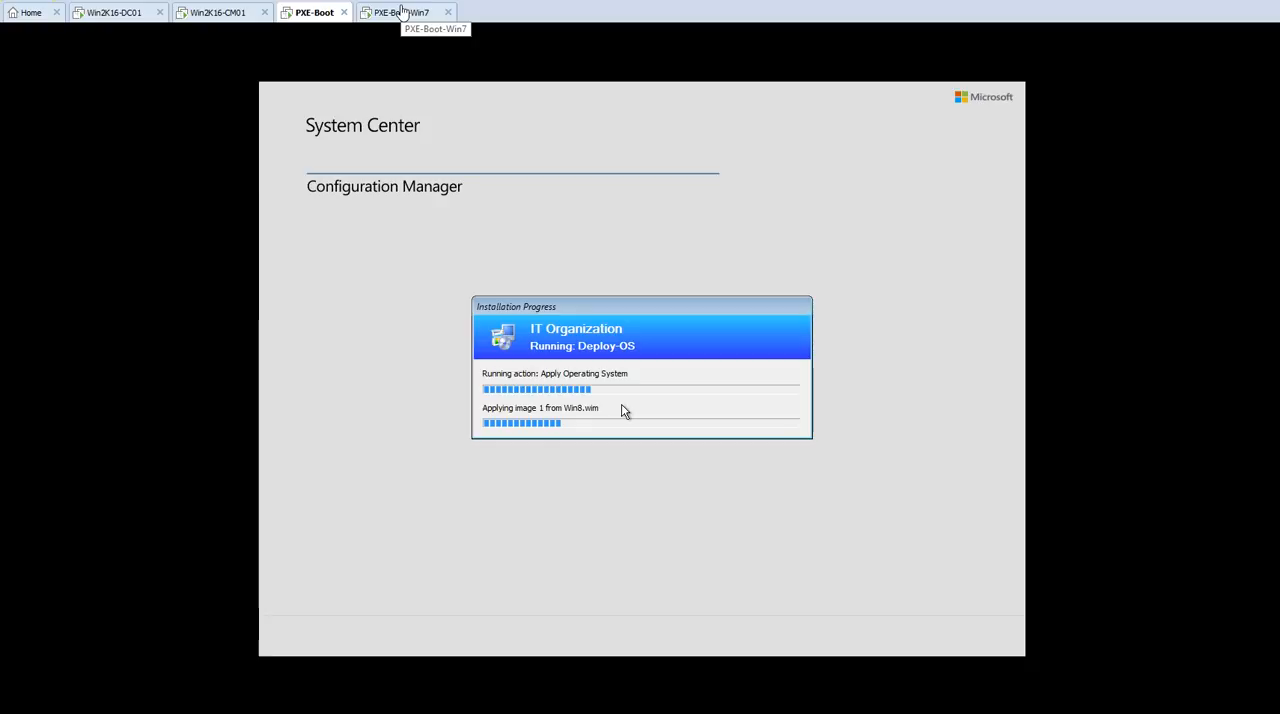
left_click(401, 12)
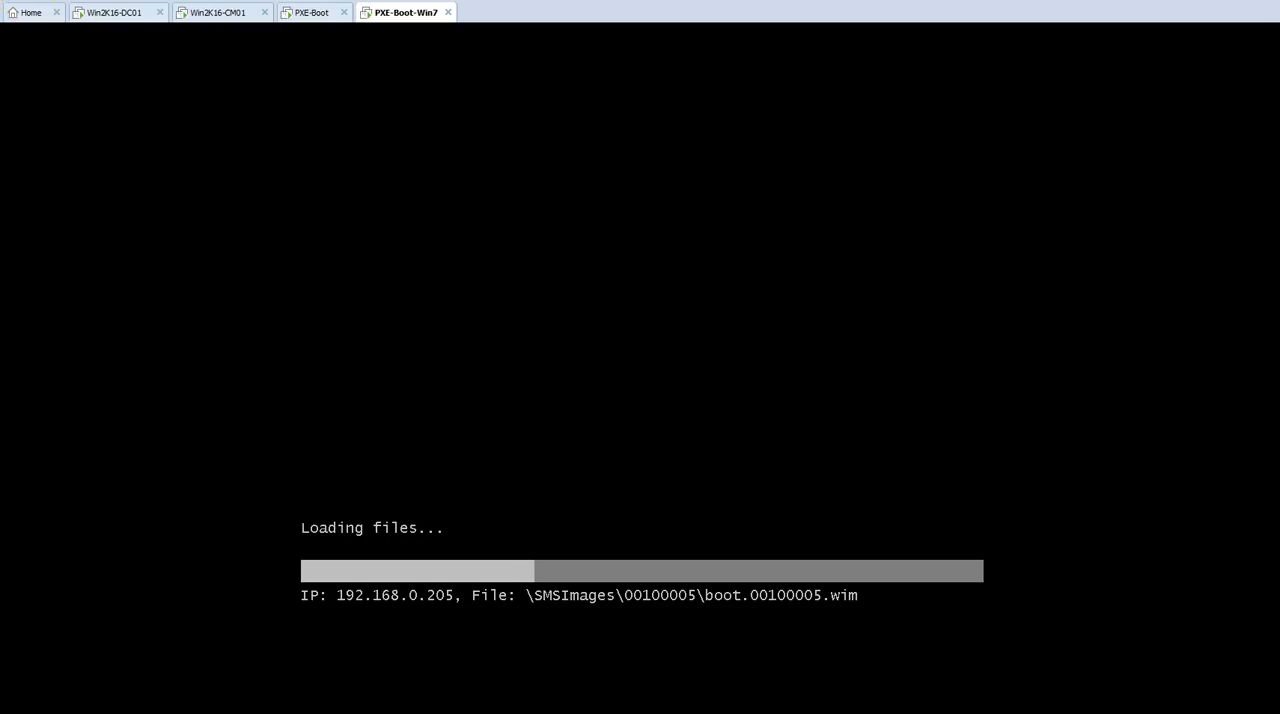
Step: Run the Deploy-Win7-OS task sequence on PXE-Boot-Win7 from the Task Sequence Wizard and release the mouse cursor
left_click(557, 228)
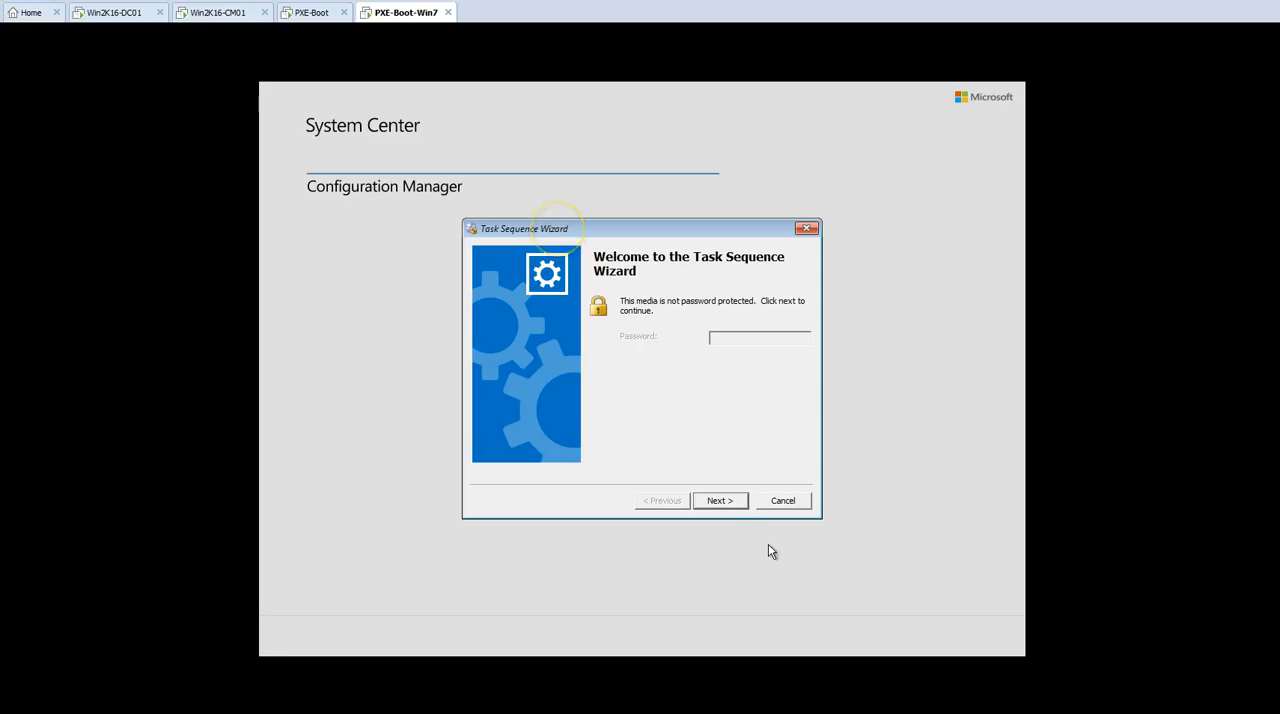
left_click(725, 506)
left_click(528, 352)
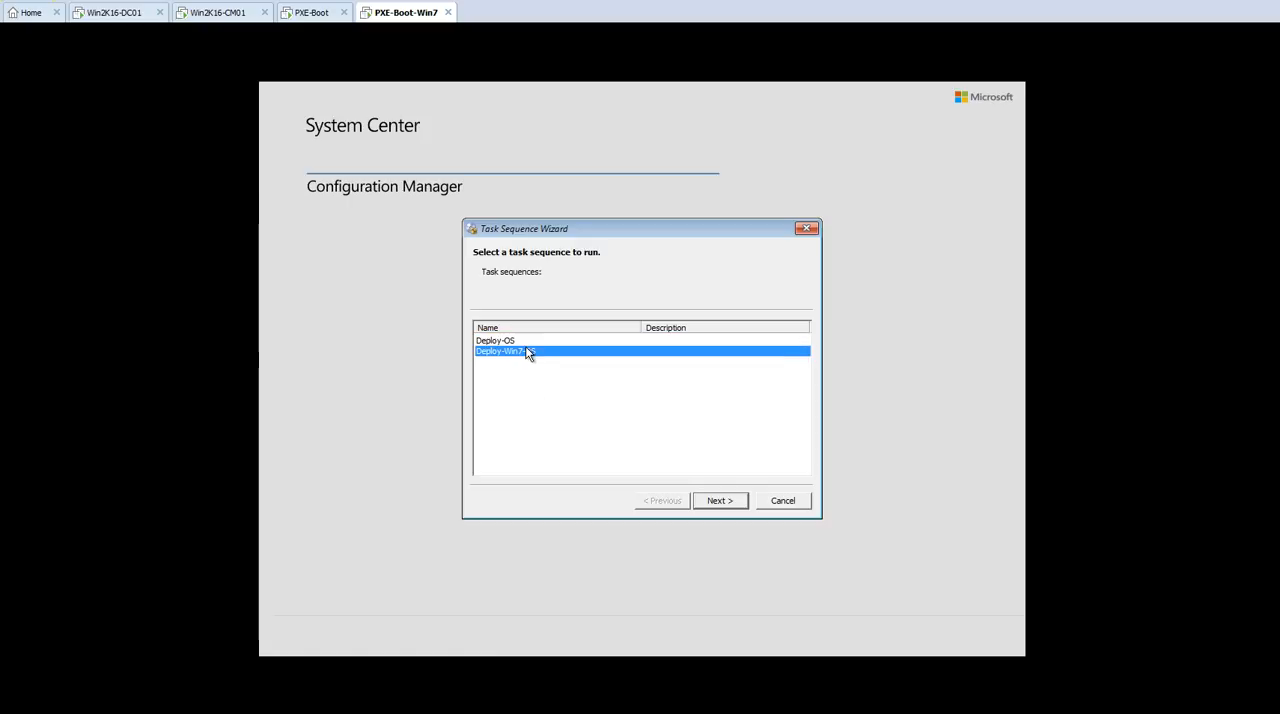
left_click(717, 500)
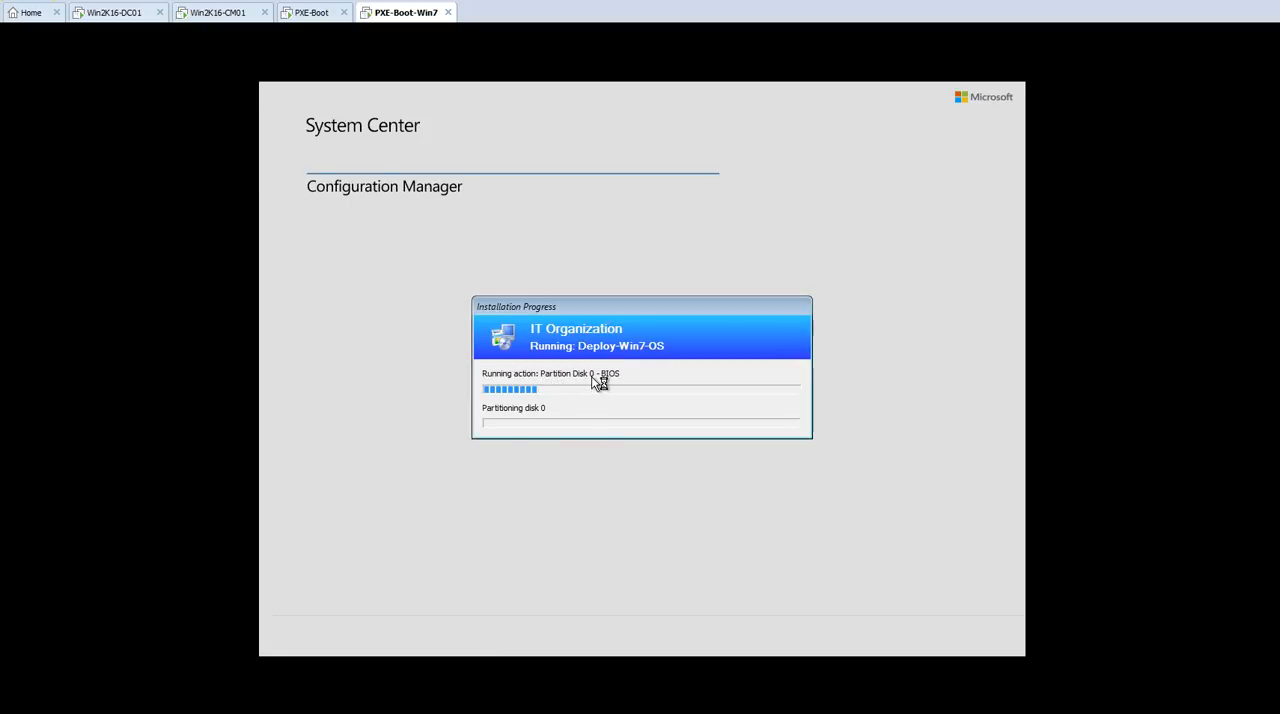
key("ctrl+alt")
left_click(597, 378)
key("ctrl+alt")
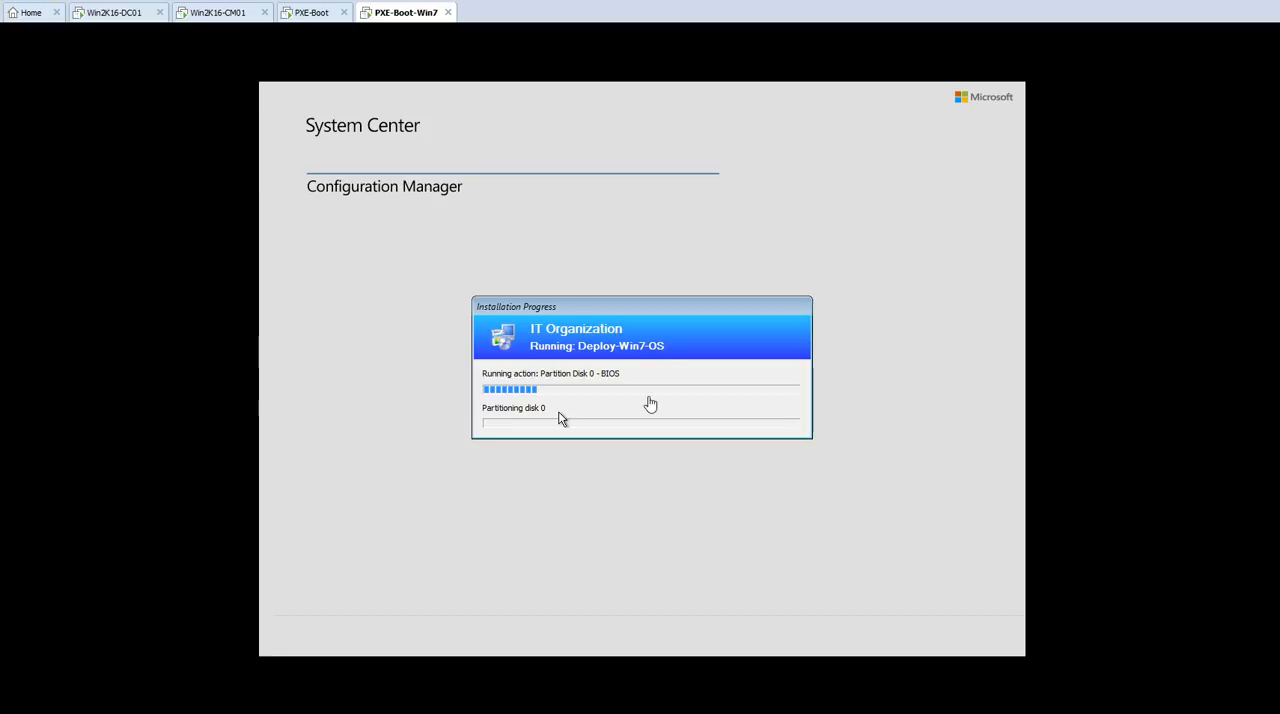
left_click(347, 68)
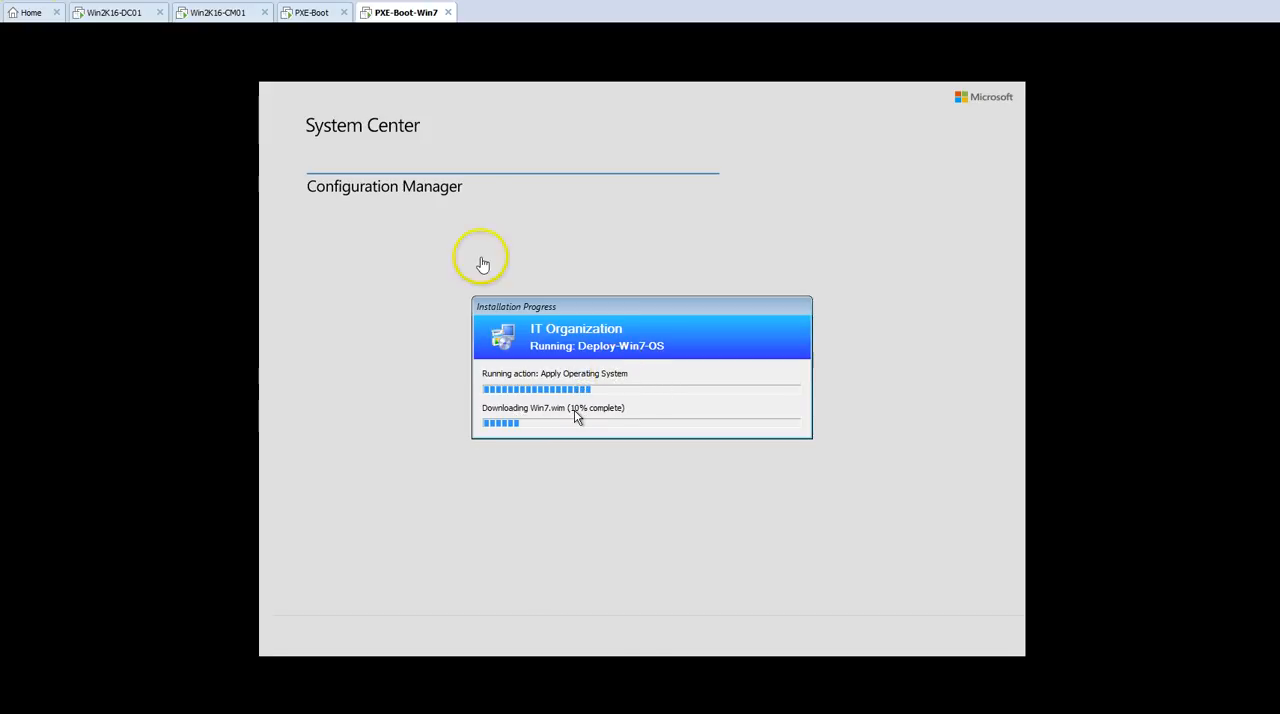
Step: Check the Ethernet throughput of Win2K16-CM01 in Task Manager and return to the PXE-Boot-Win7 deployment
left_click(225, 13)
left_click(274, 701)
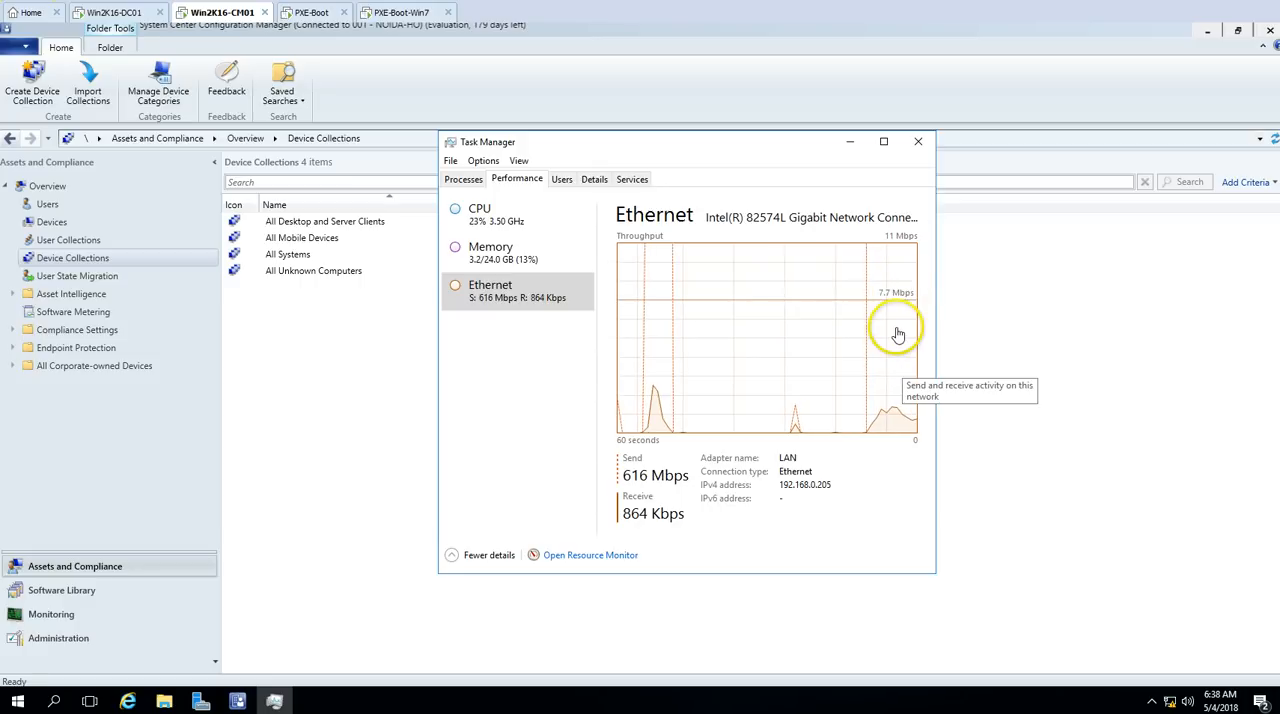
left_click(400, 12)
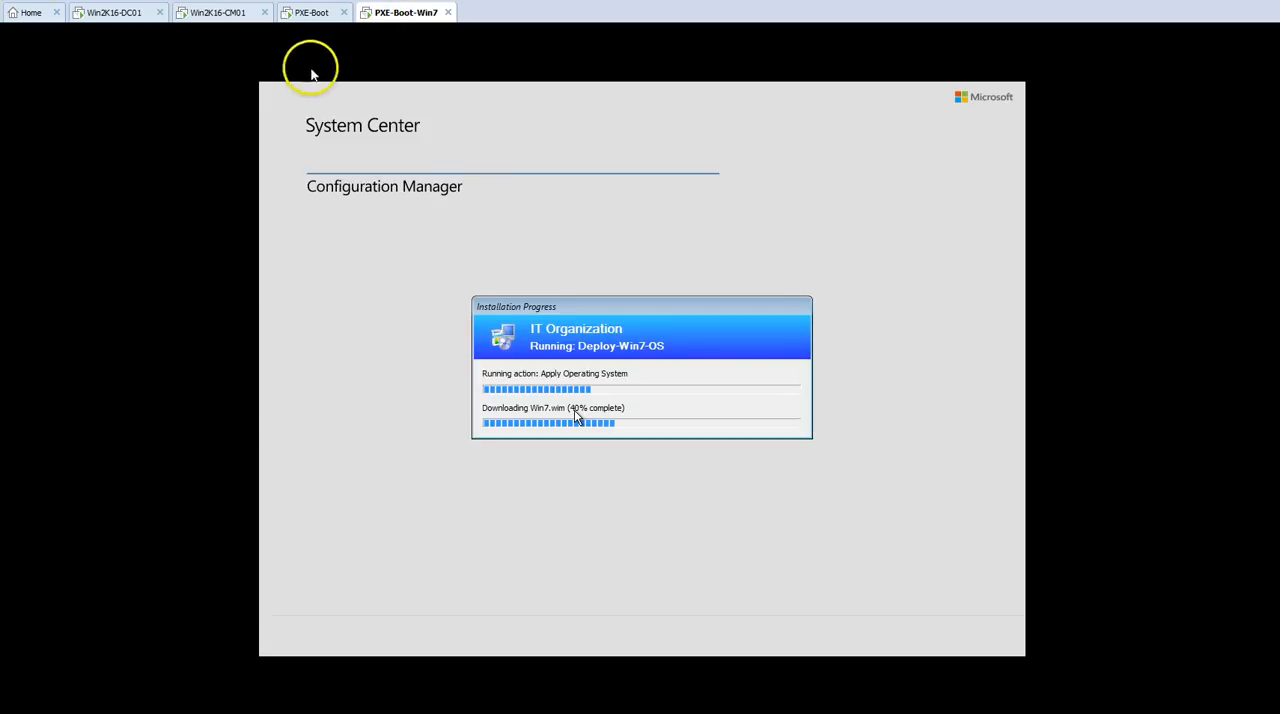
Step: Monitor the Windows setup on PXE-Boot and the Deploy-Win7-OS installation progress on PXE-Boot-Win7
left_click(310, 12)
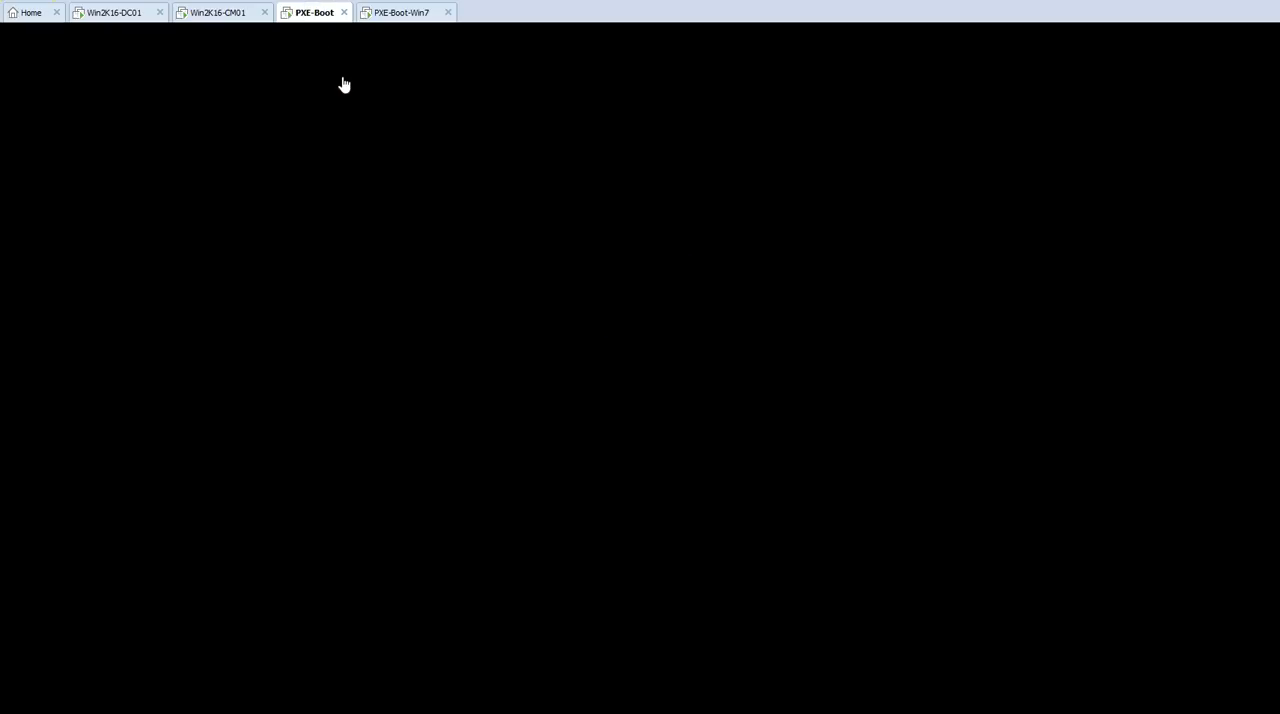
left_click(463, 112)
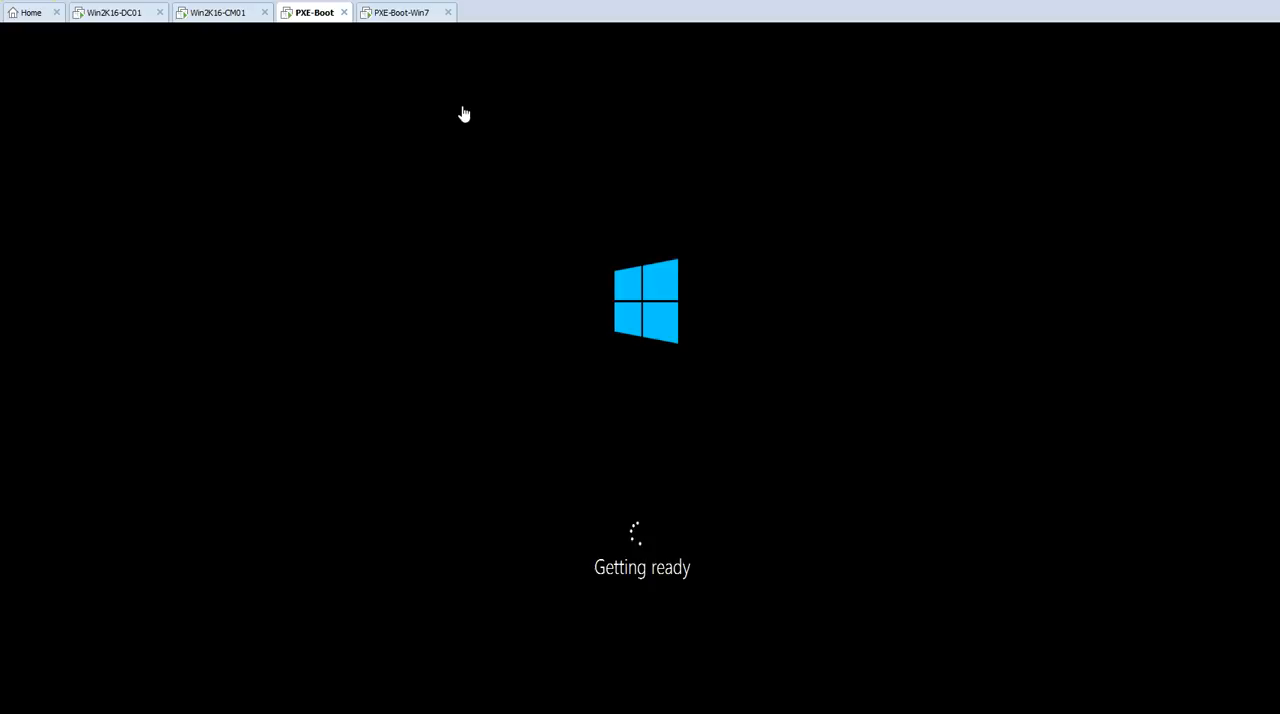
left_click(404, 14)
left_click(304, 16)
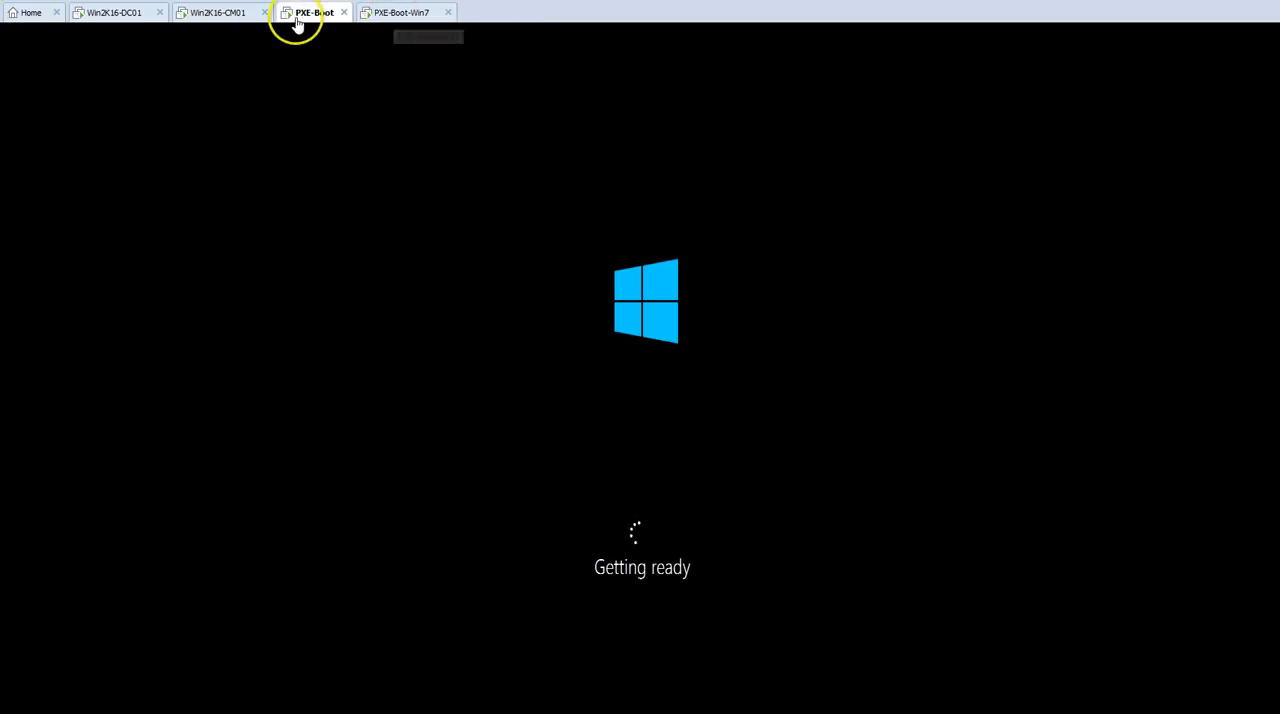
left_click(225, 12)
left_click(304, 12)
left_click(404, 13)
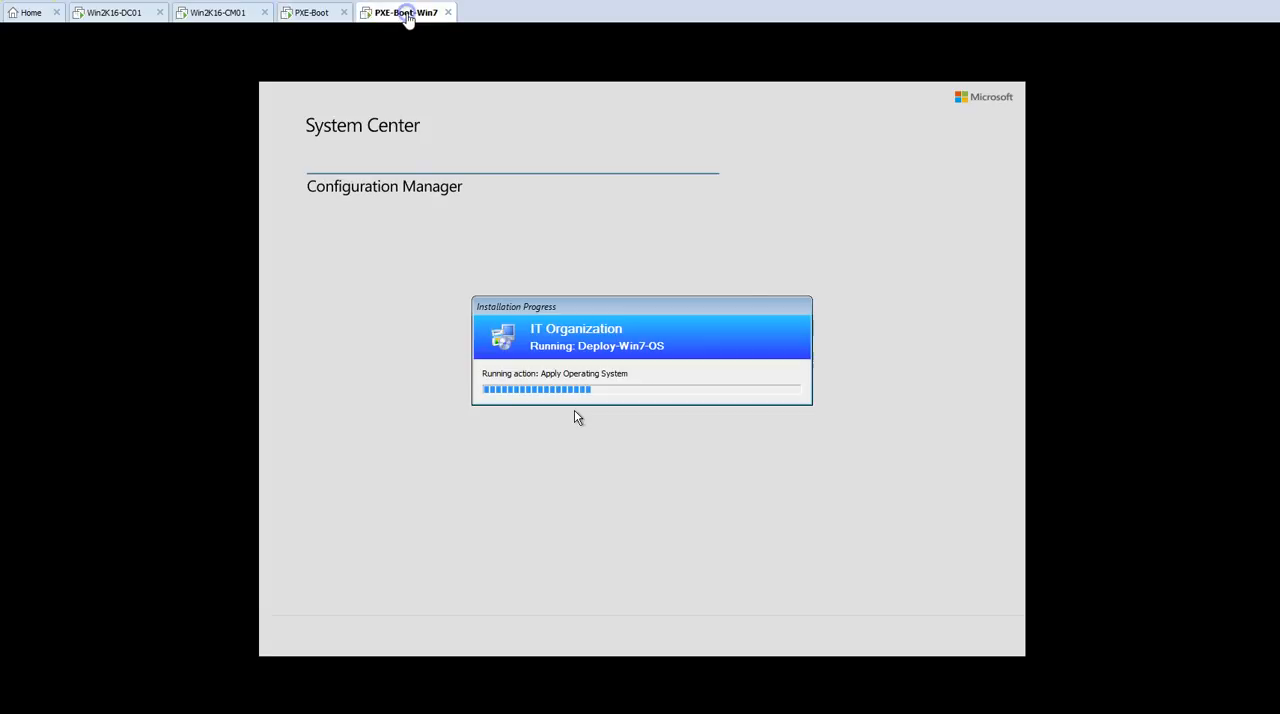
left_click(310, 14)
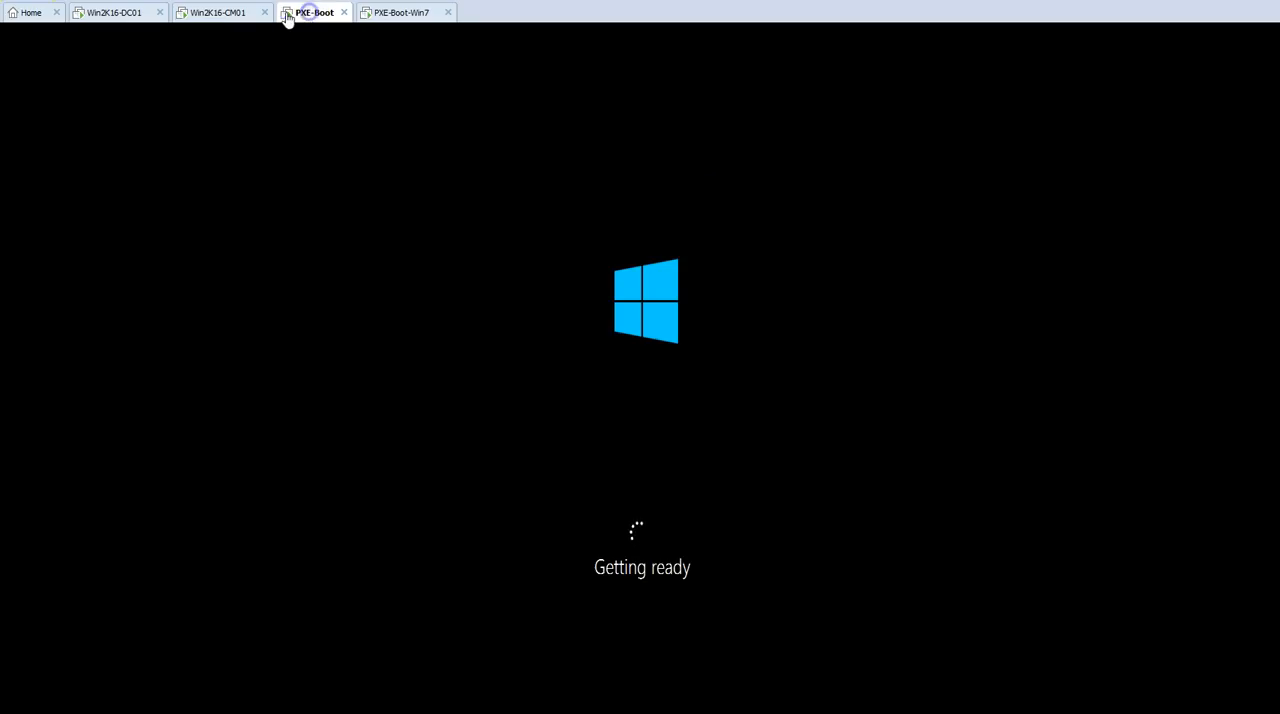
left_click(225, 12)
left_click(303, 14)
left_click(397, 13)
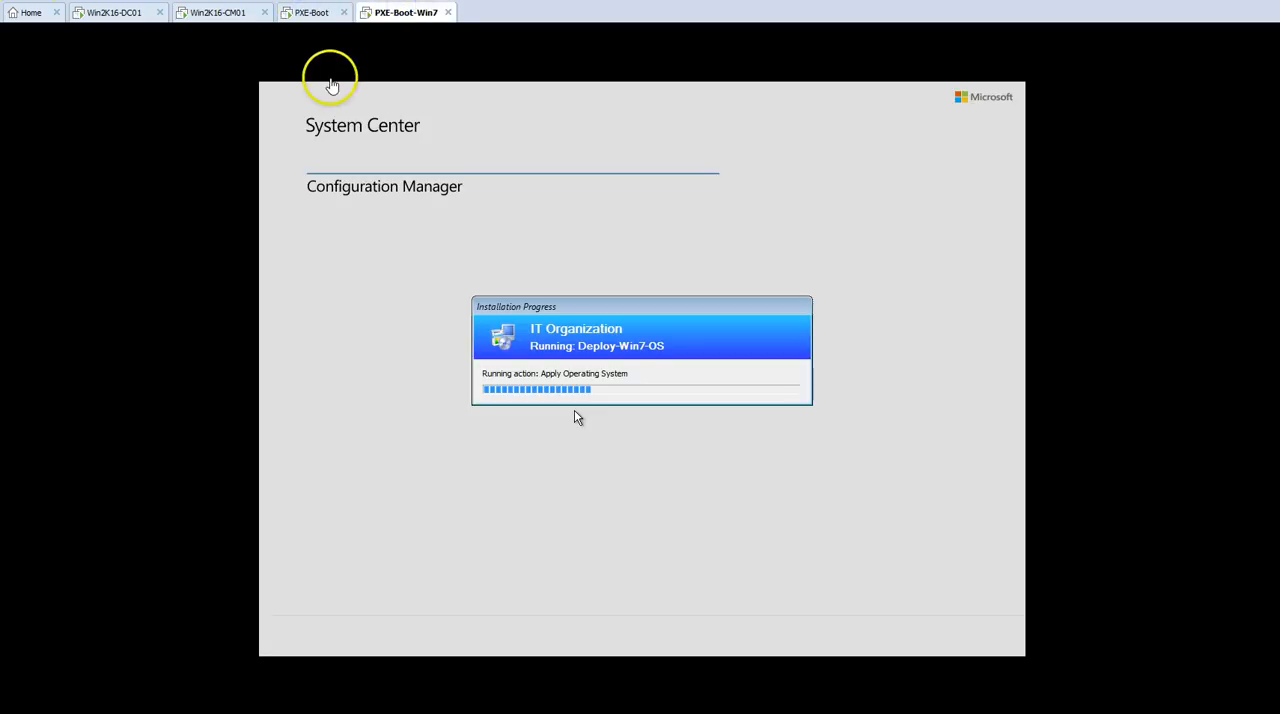
left_click(326, 14)
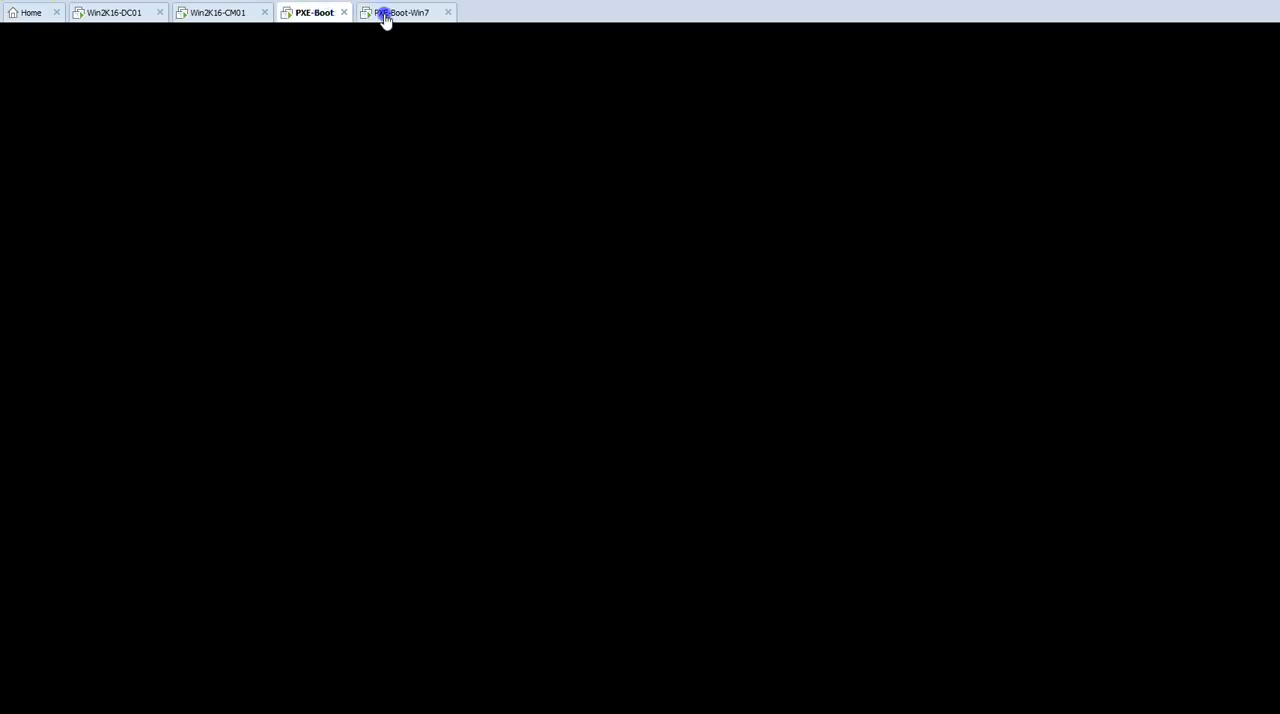
left_click(385, 14)
left_click(326, 13)
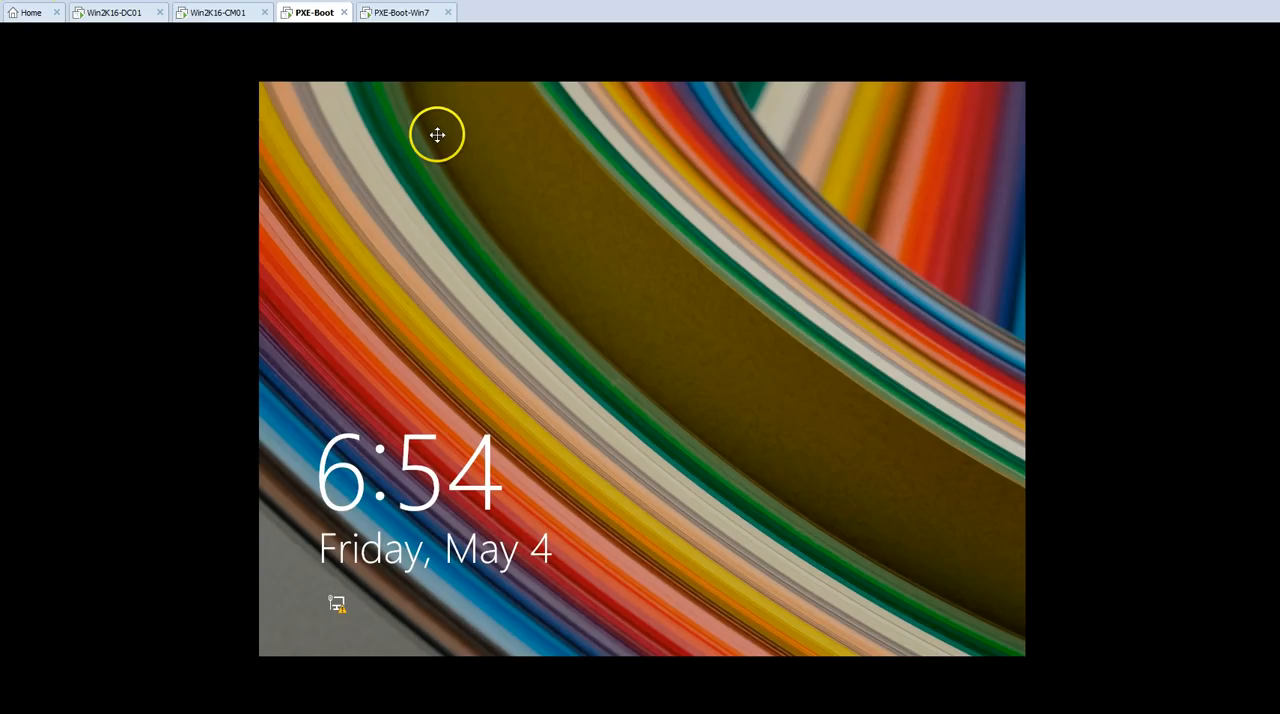
left_click(393, 12)
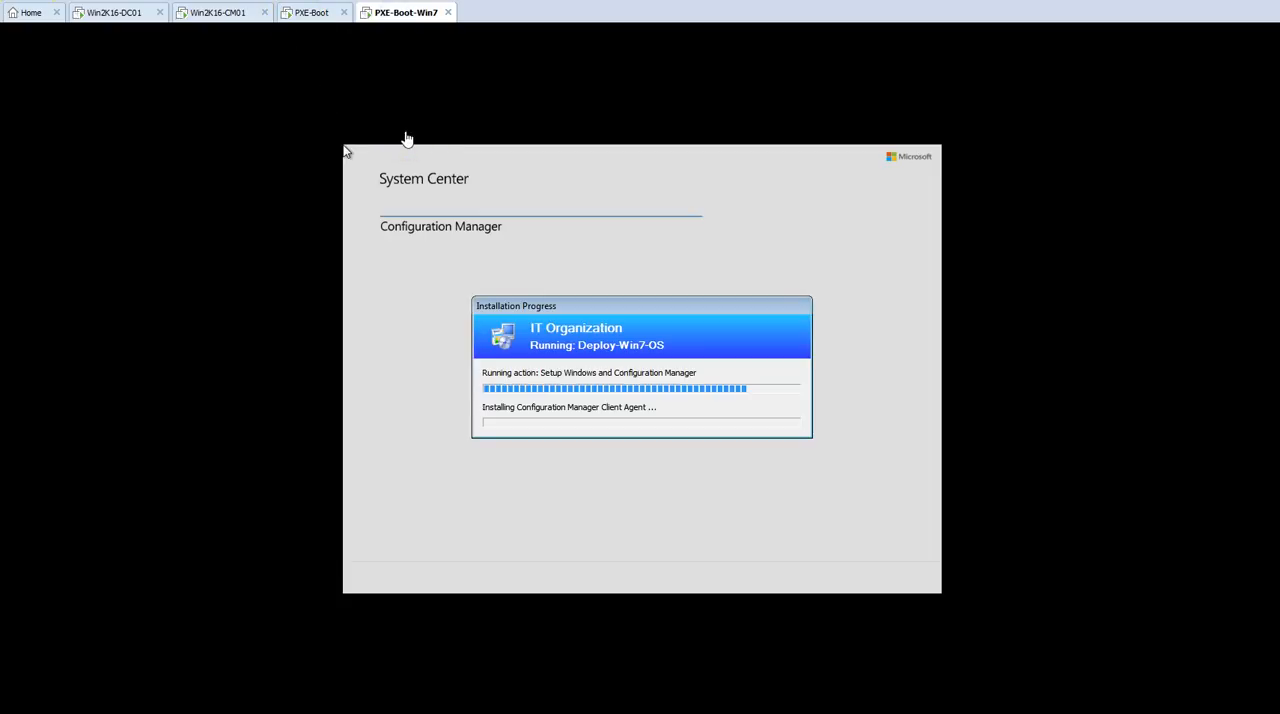
Step: Sign in to PXE-Boot on the VICTORINFOSOL domain as User01 with the account password
left_click(323, 14)
left_click(343, 77)
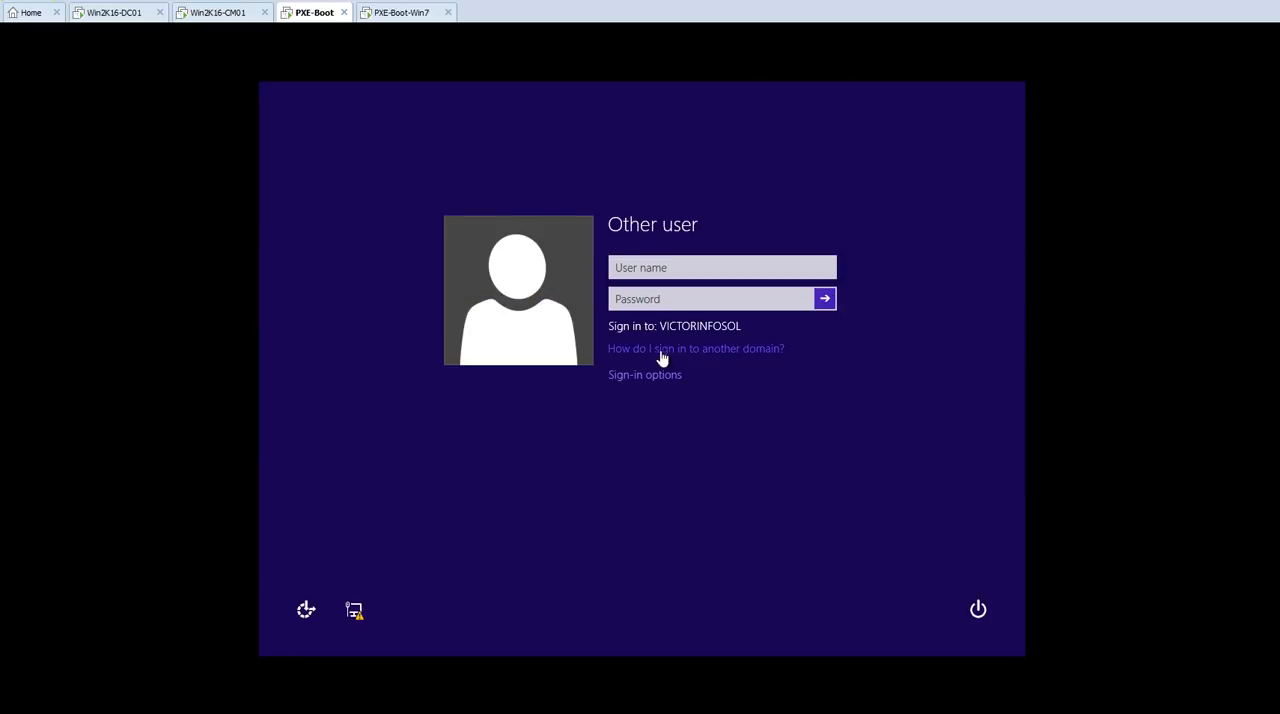
left_click(647, 272)
type("User01")
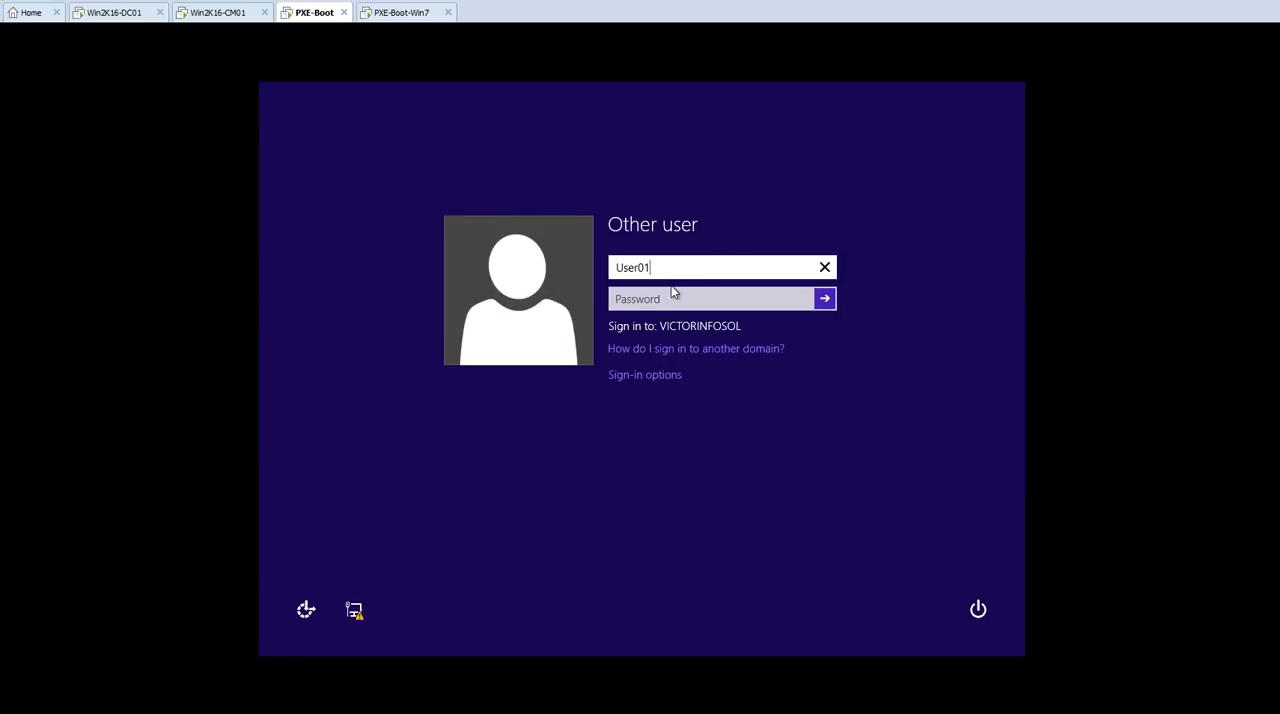
left_click(660, 298)
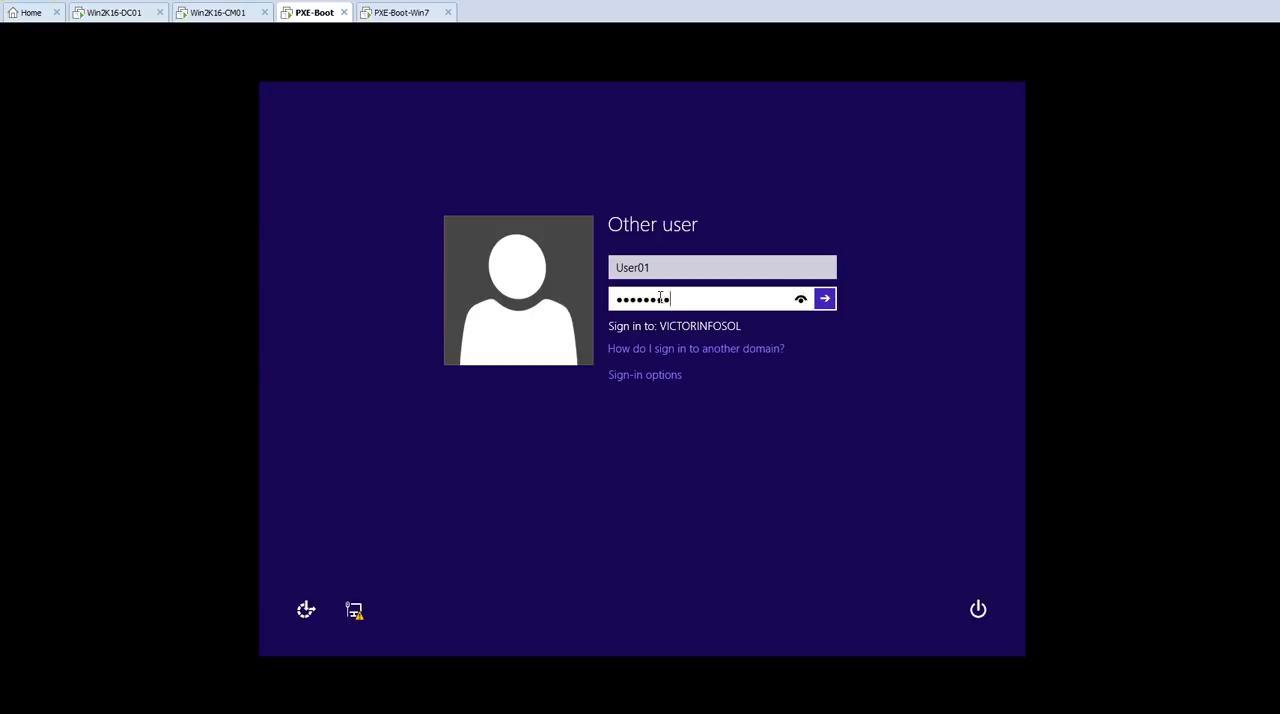
left_click(825, 298)
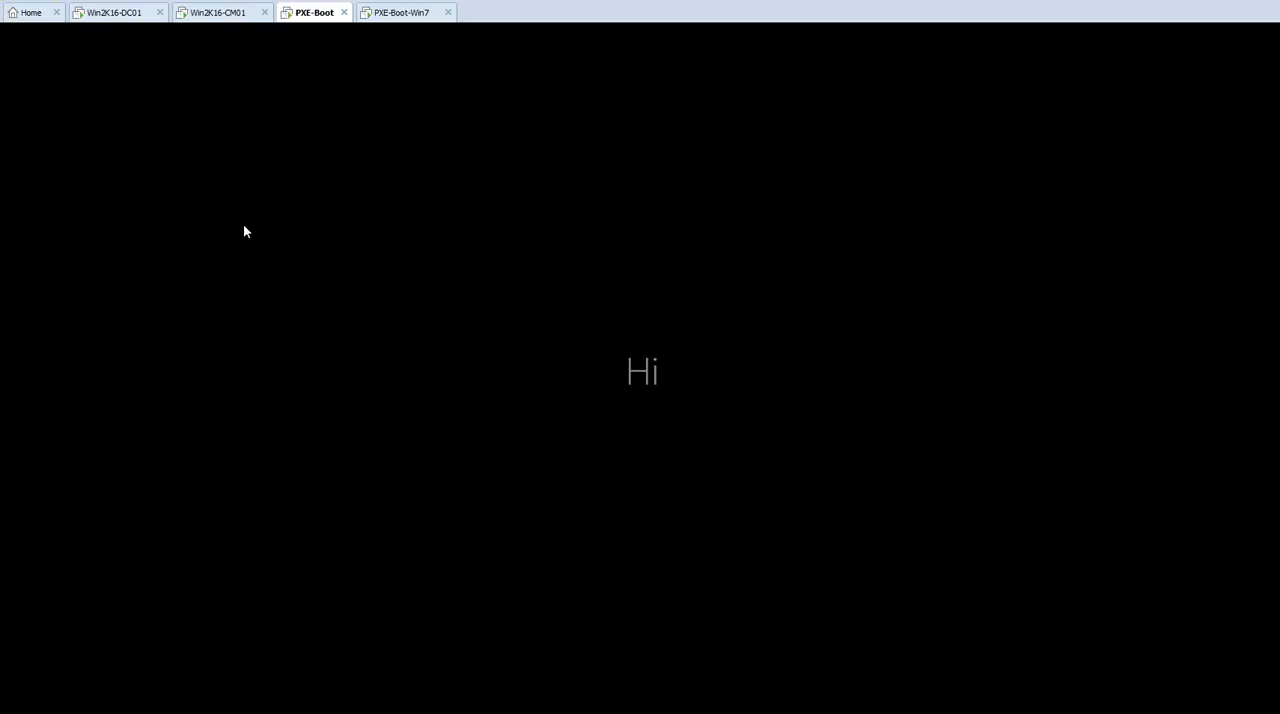
Step: Refresh the Devices list on Win2K16-CM01, examine client status of MININT-2FEAI8C and MININT-ALIQ90N, and recheck the PXE-Boot-Win7 installation
left_click(228, 13)
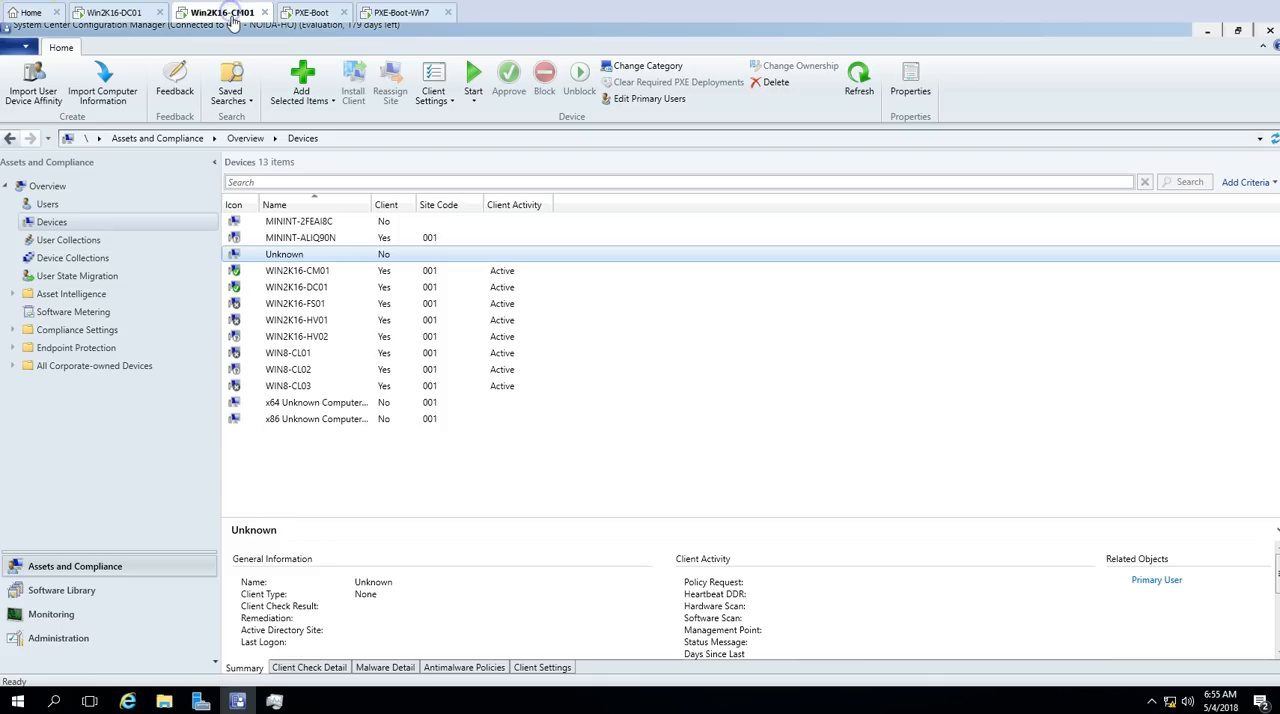
left_click(859, 79)
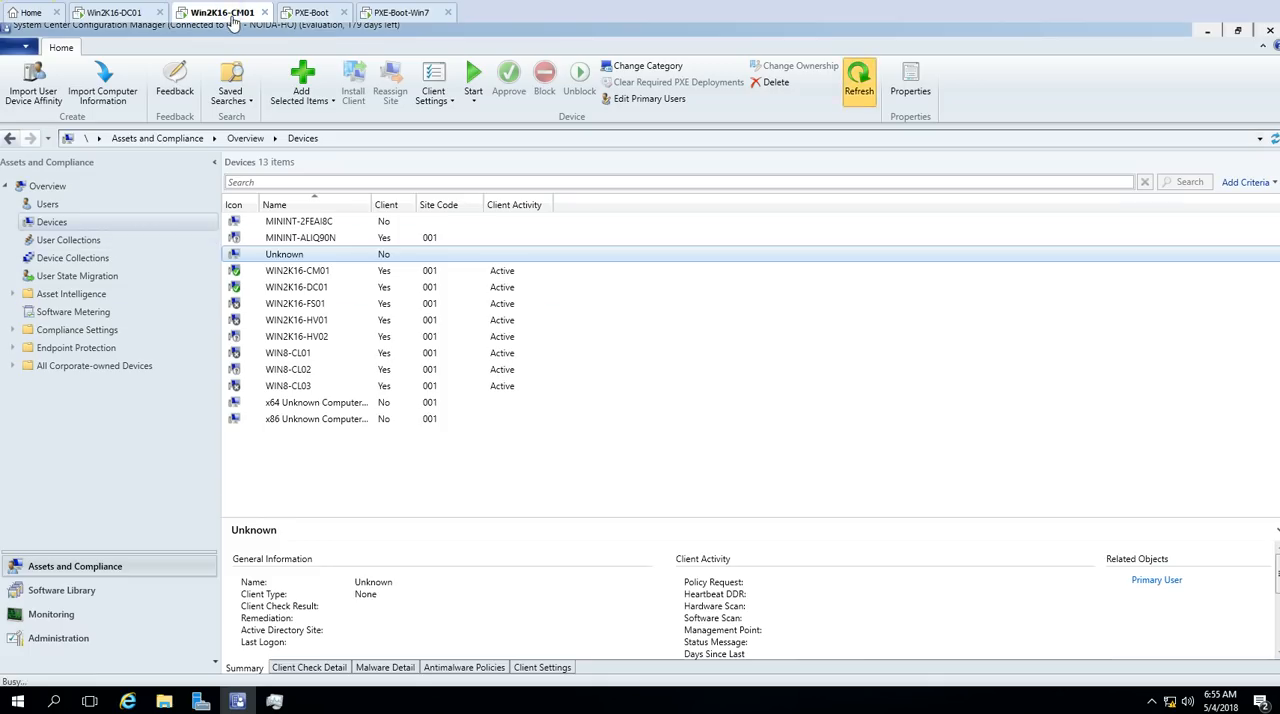
left_click(301, 238)
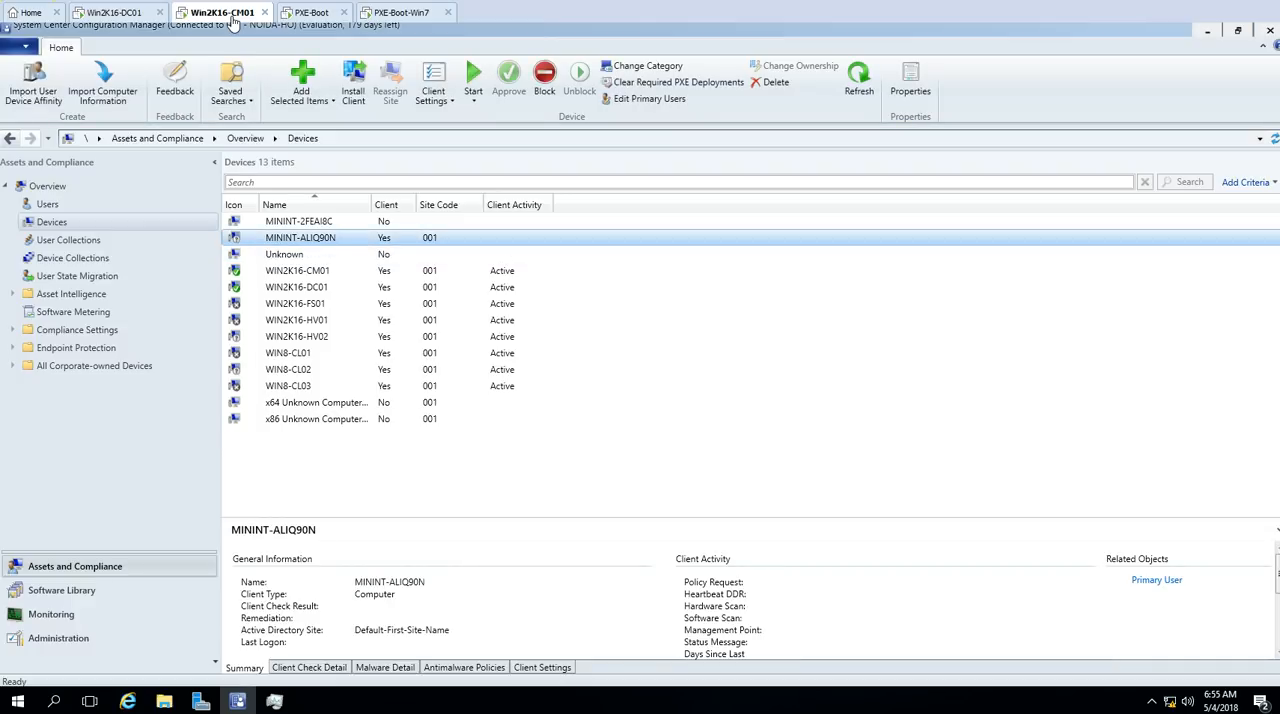
left_click(325, 221)
left_click(339, 238)
left_click(338, 222)
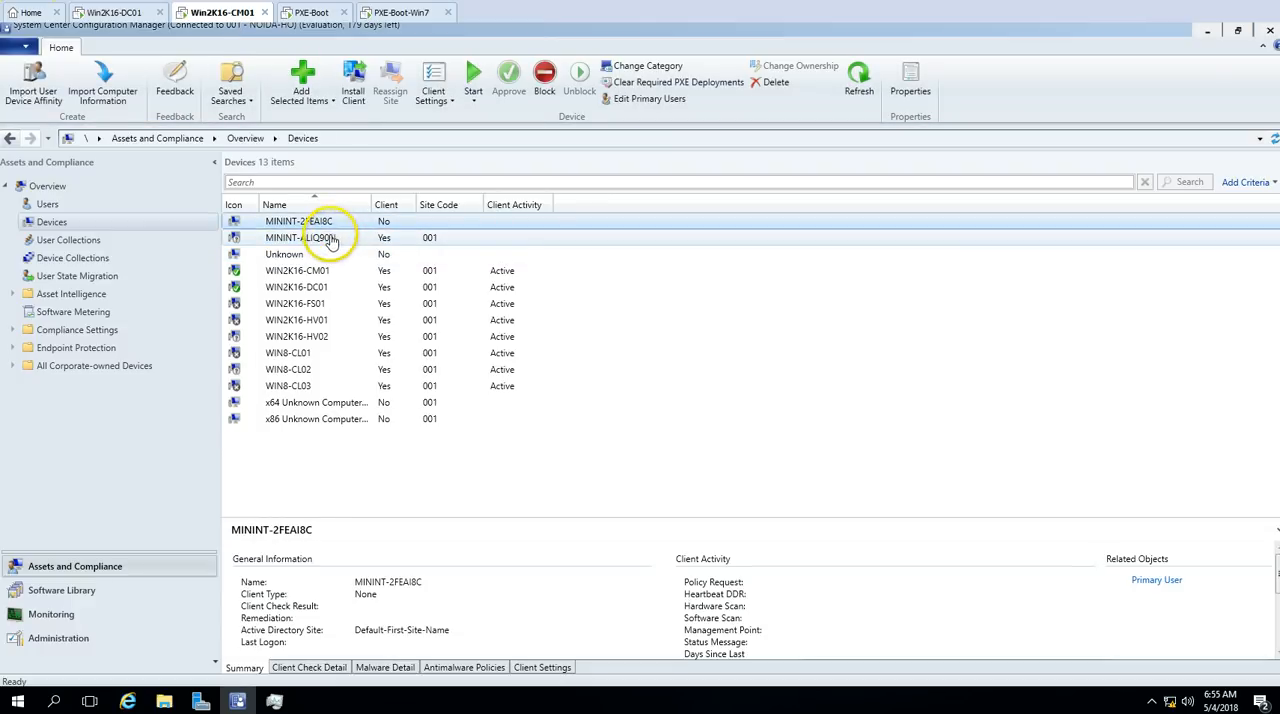
left_click(330, 239)
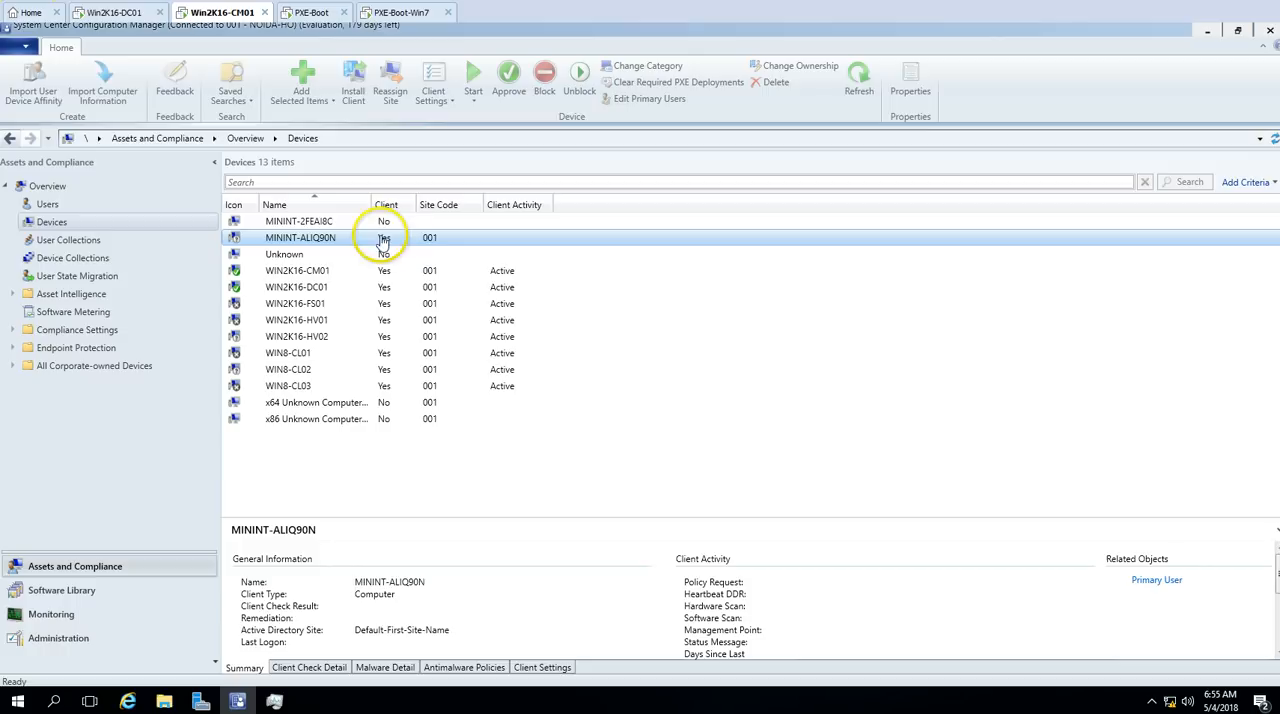
left_click(384, 239)
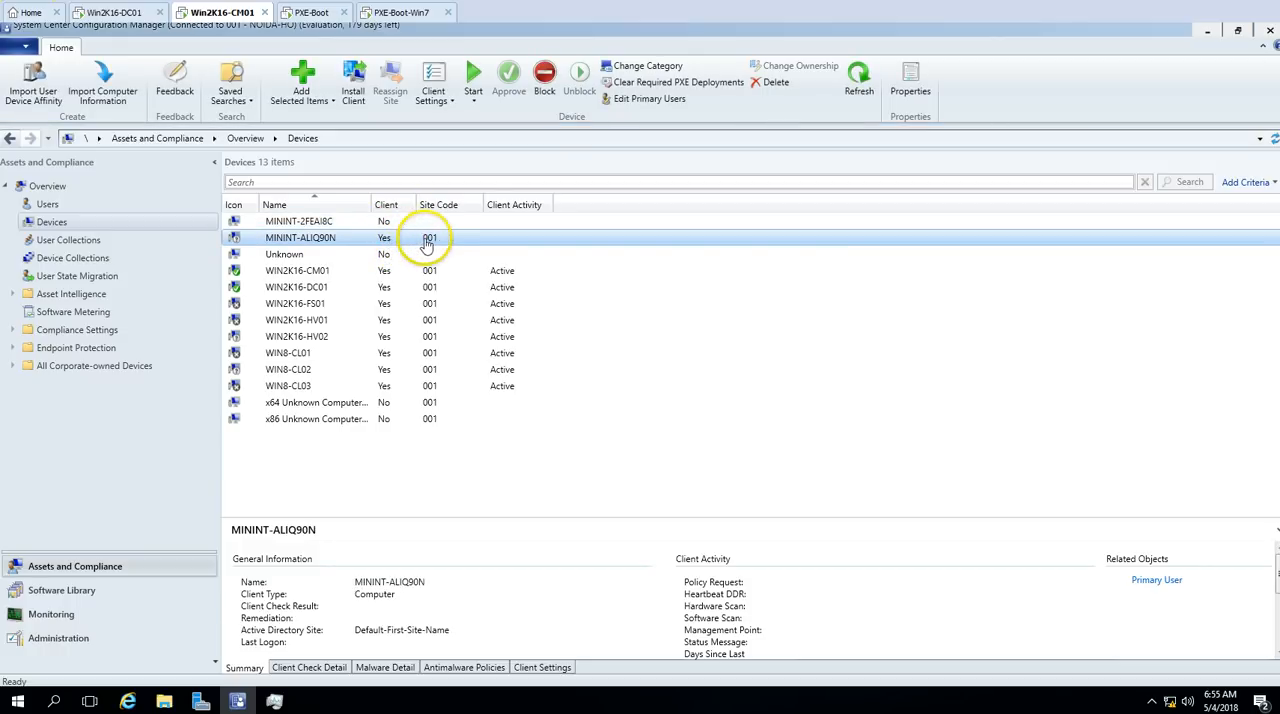
left_click(395, 14)
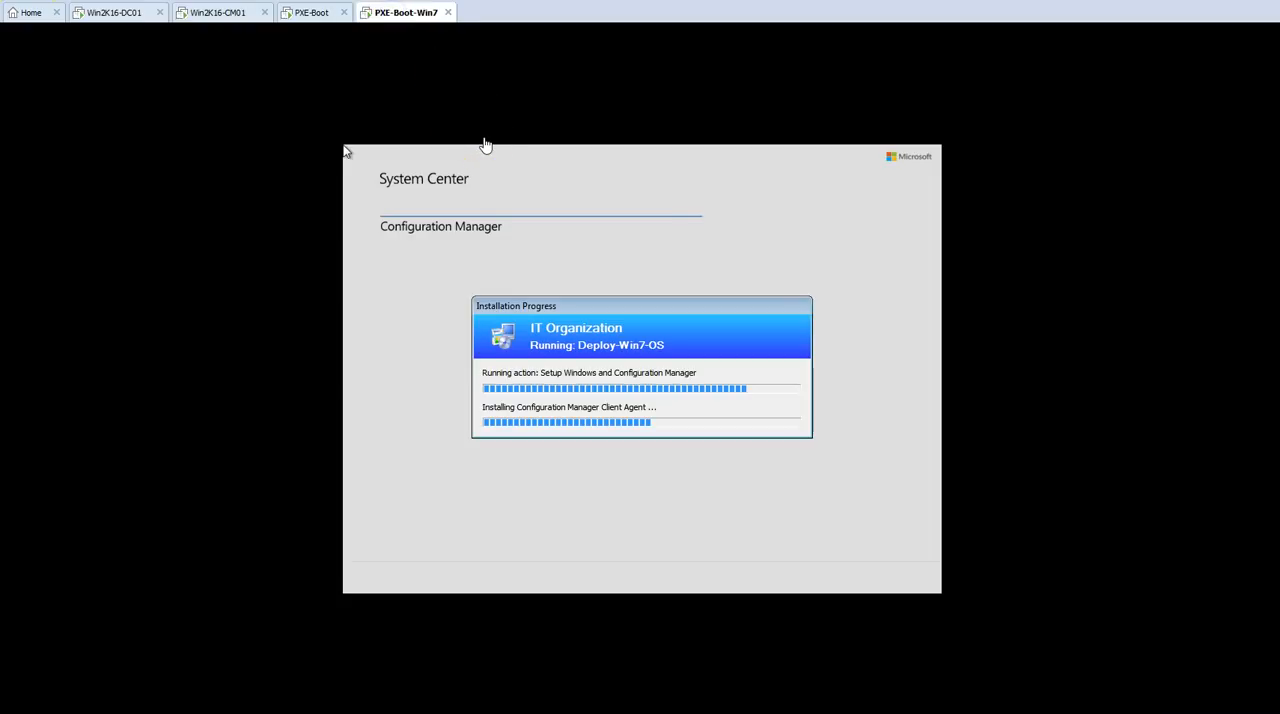
Step: Check the Devices list on Win2K16-CM01 and monitor the Configuration Manager client installation on PXE-Boot-Win7
left_click(306, 13)
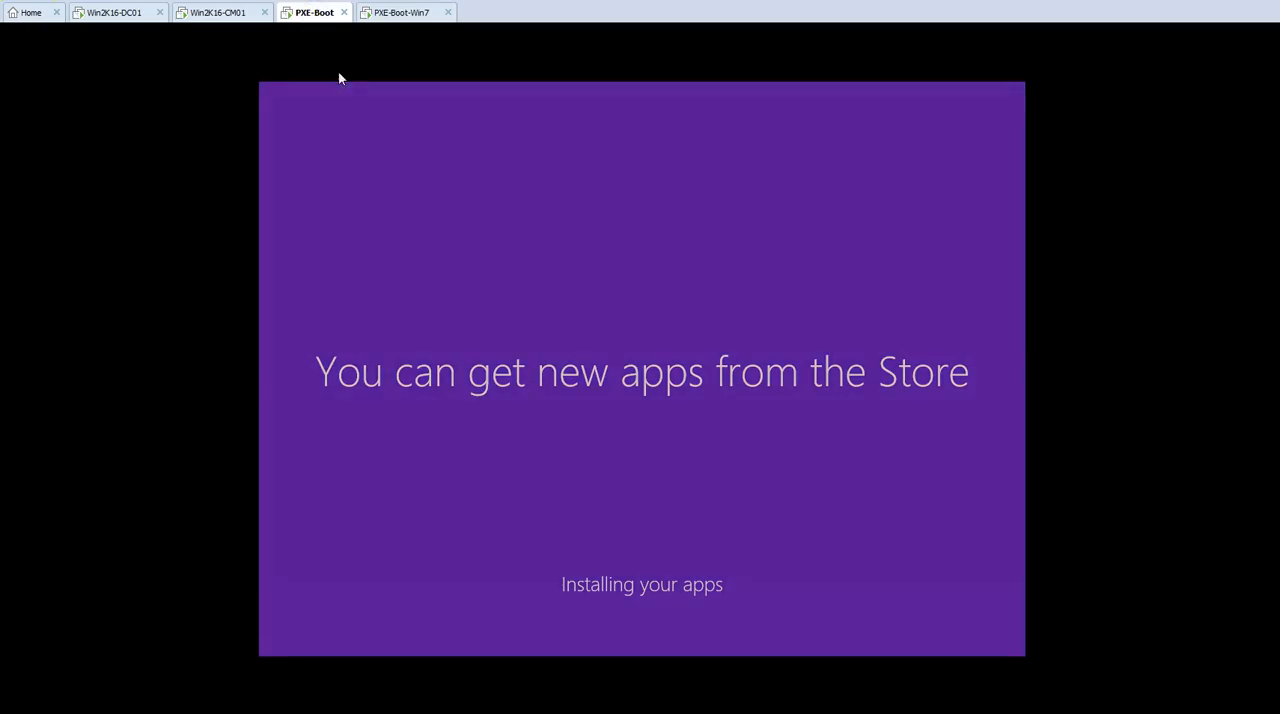
left_click(224, 13)
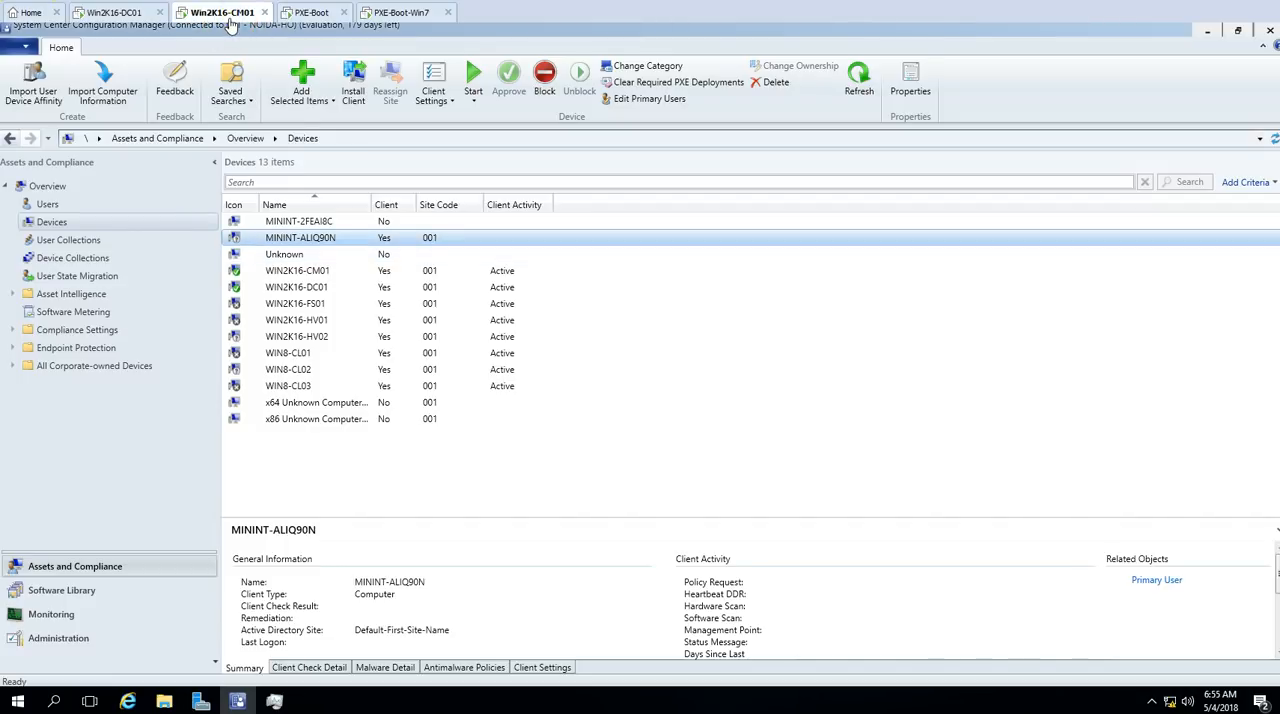
left_click(398, 14)
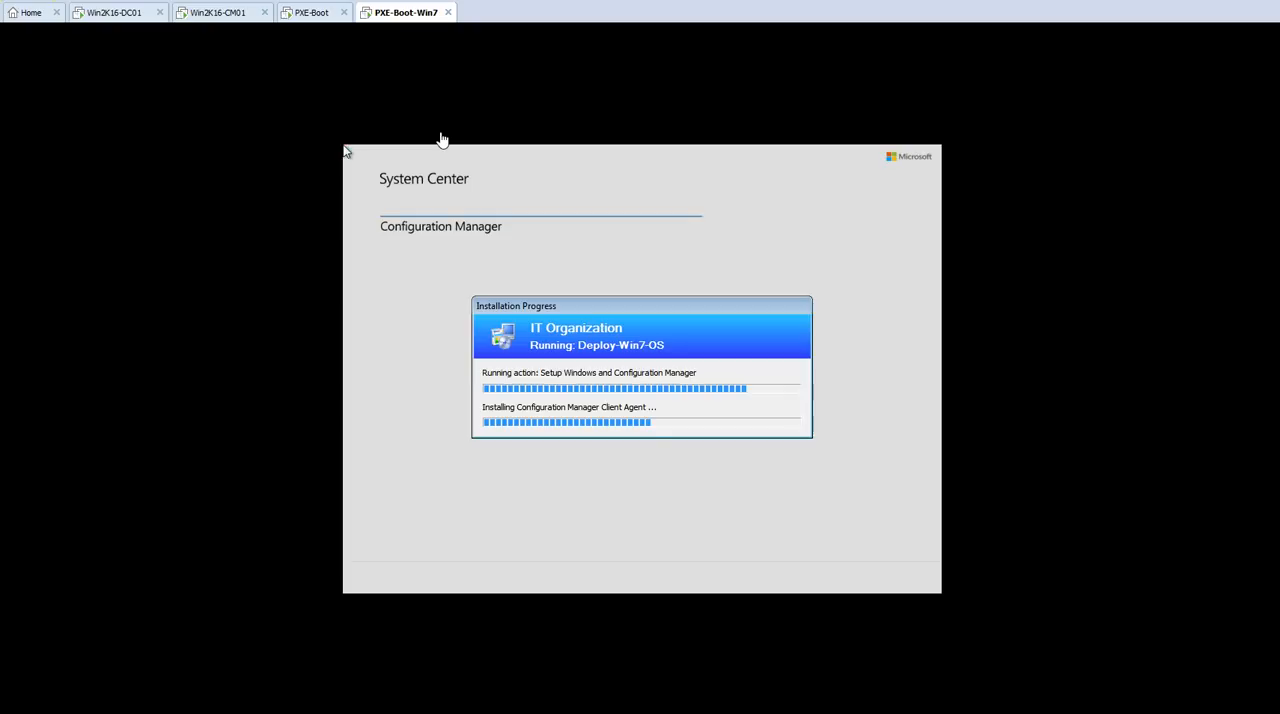
left_click(641, 423)
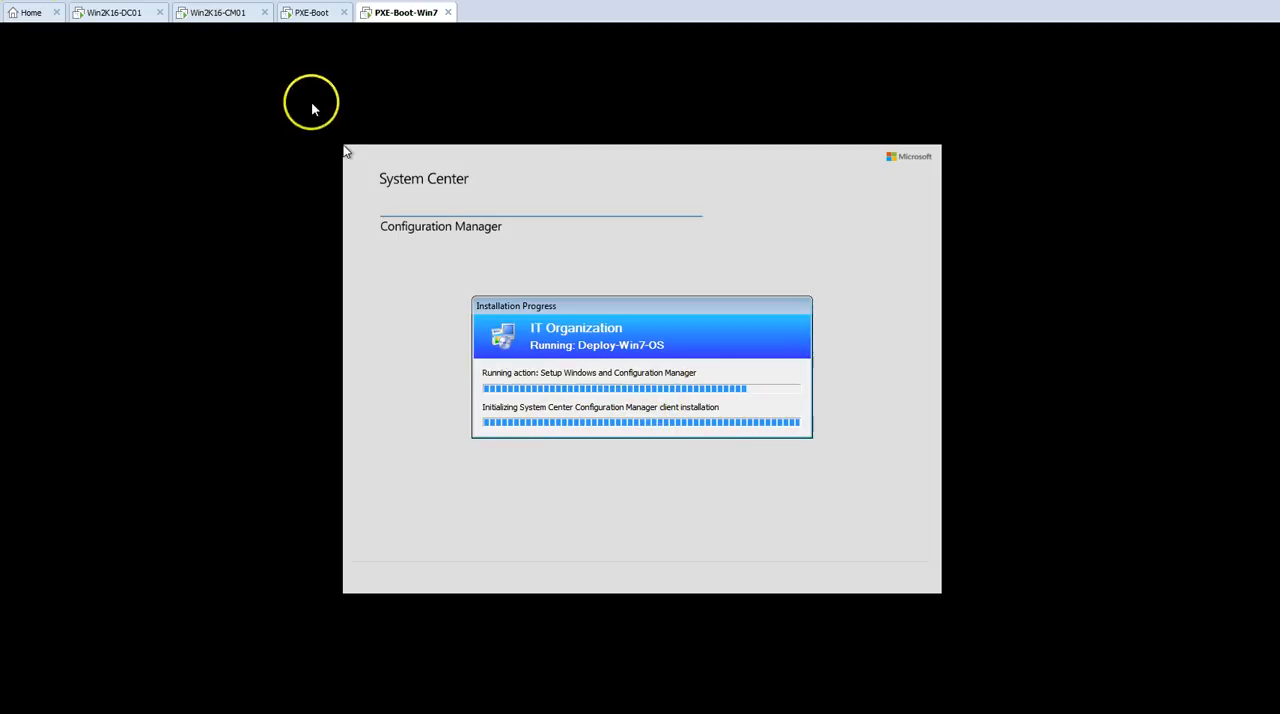
left_click(308, 12)
left_click(400, 12)
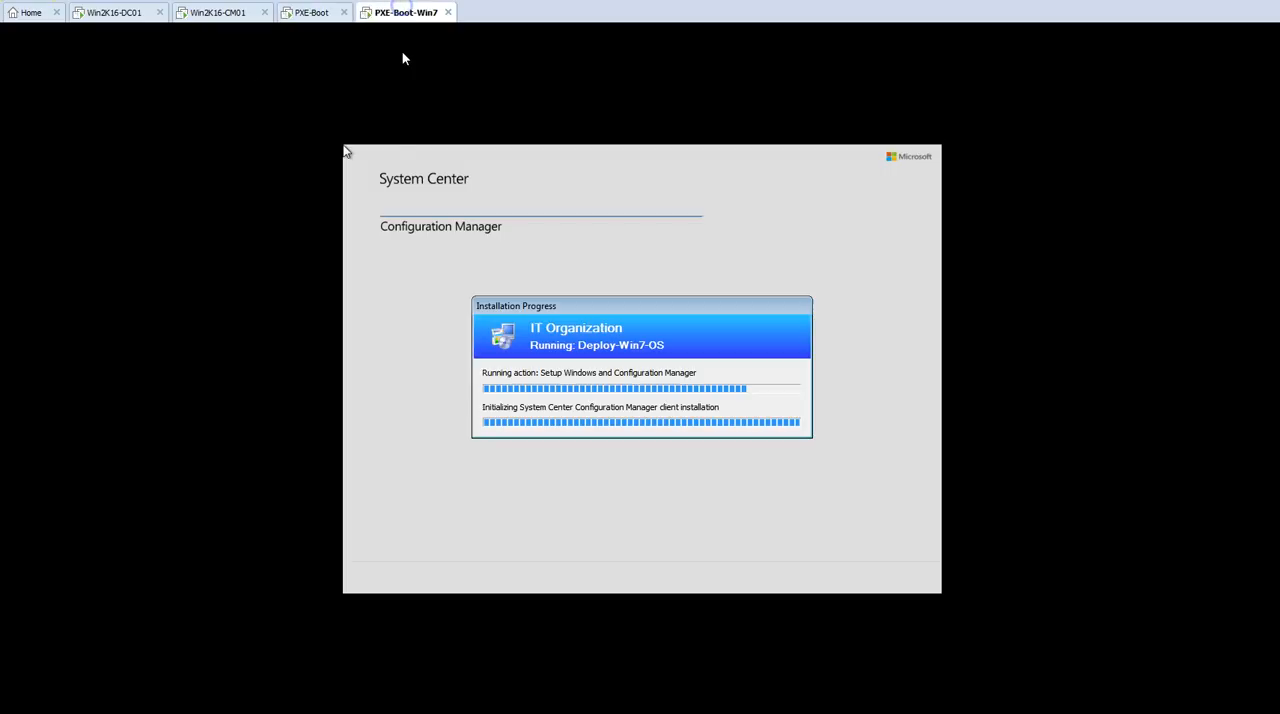
Step: View the system properties of PXE-Boot, compare its computer name with the Devices list on Win2K16-CM01, and close the System window
left_click(306, 14)
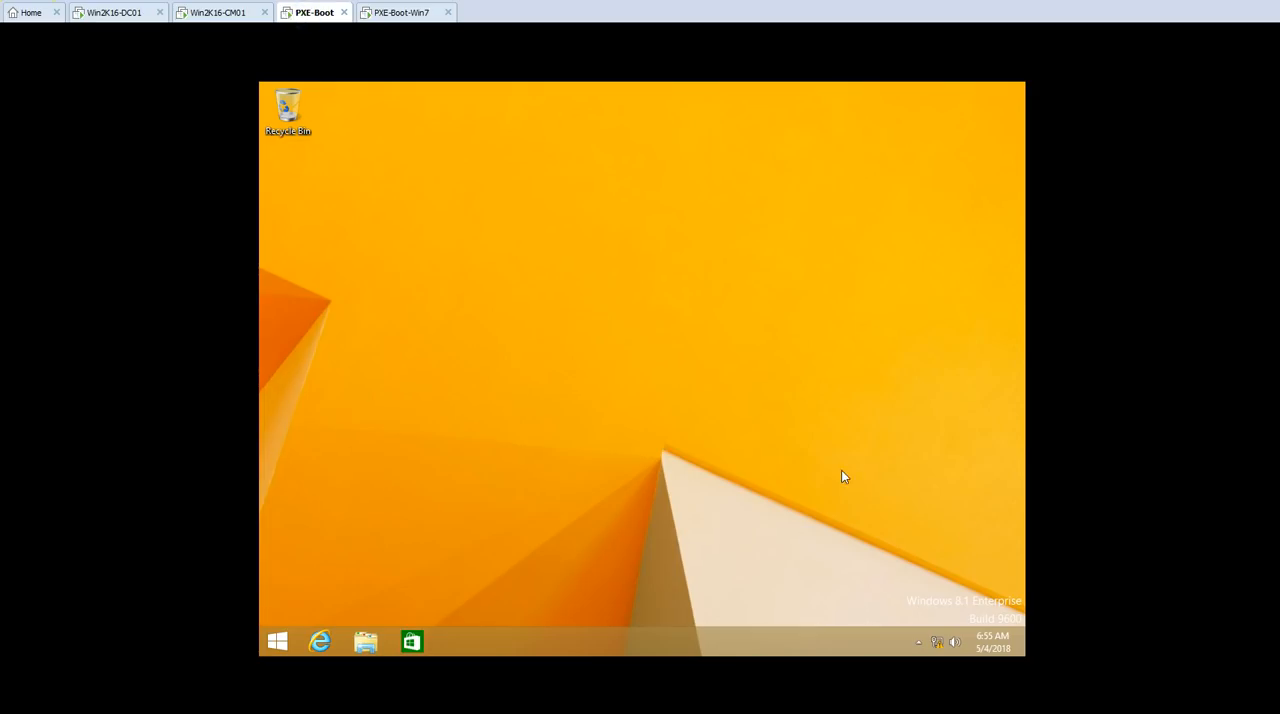
left_click(367, 643)
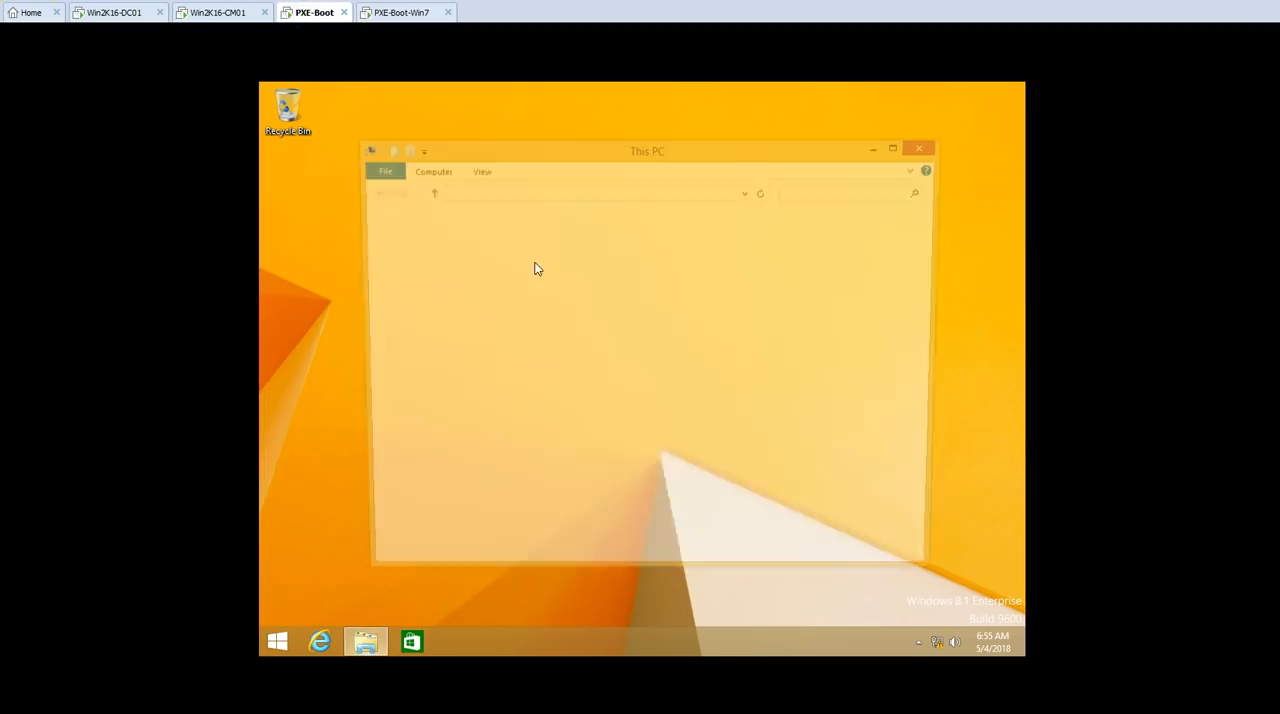
right_click(410, 299)
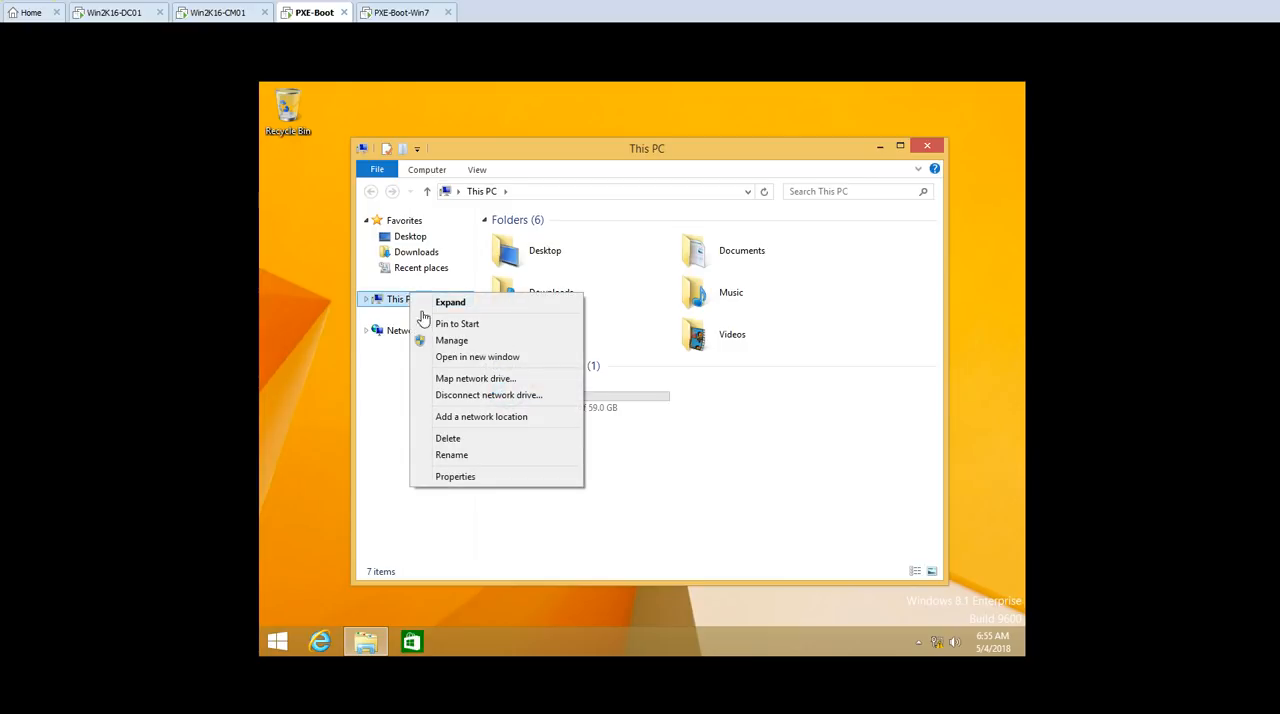
left_click(478, 477)
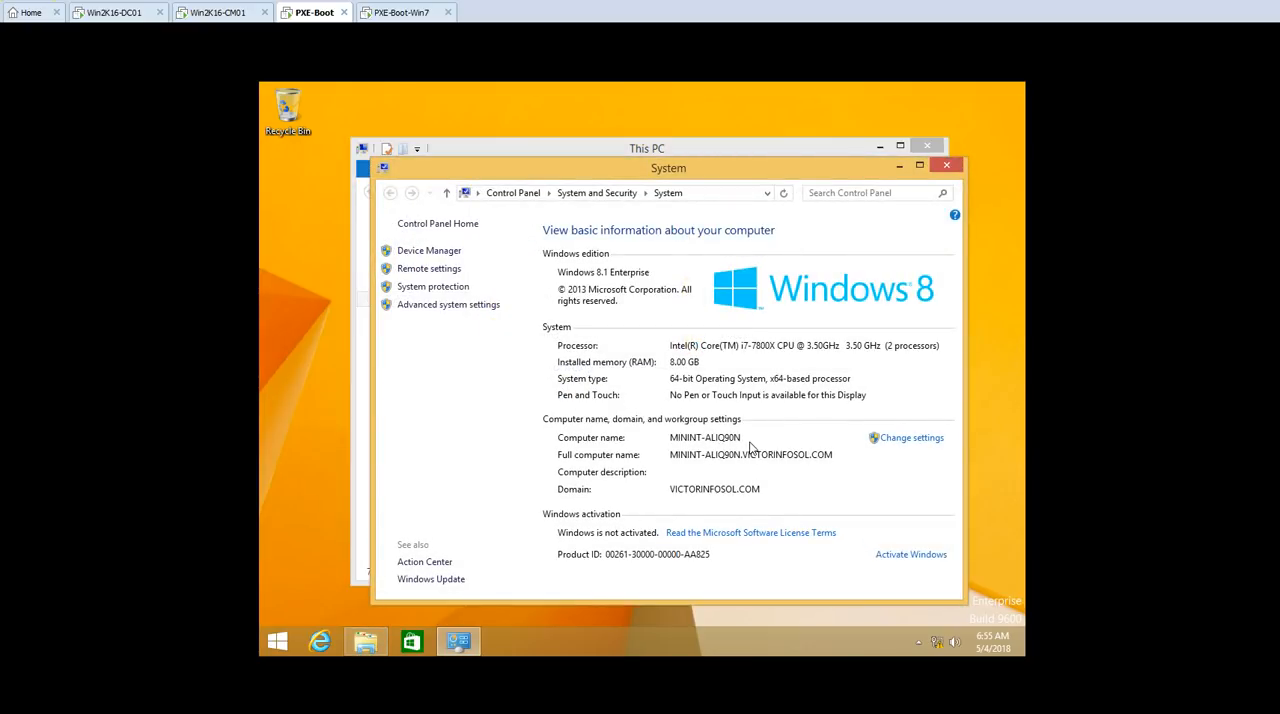
left_click(218, 12)
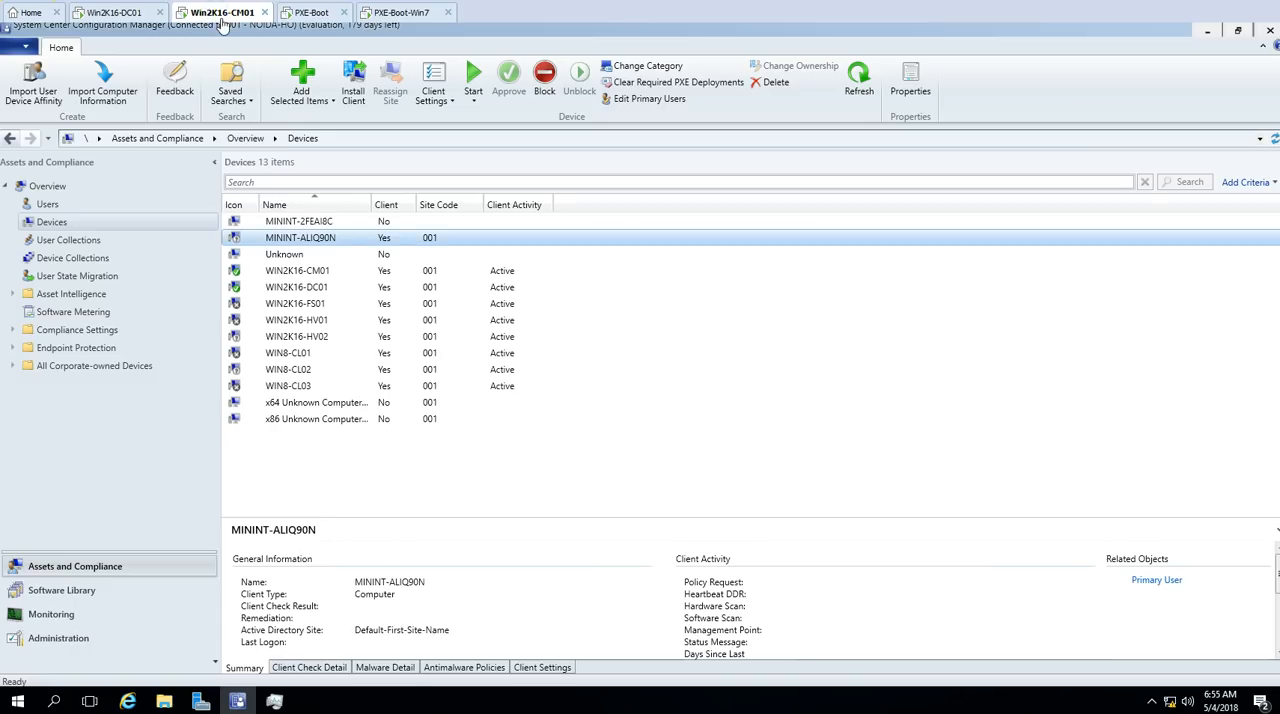
left_click(312, 12)
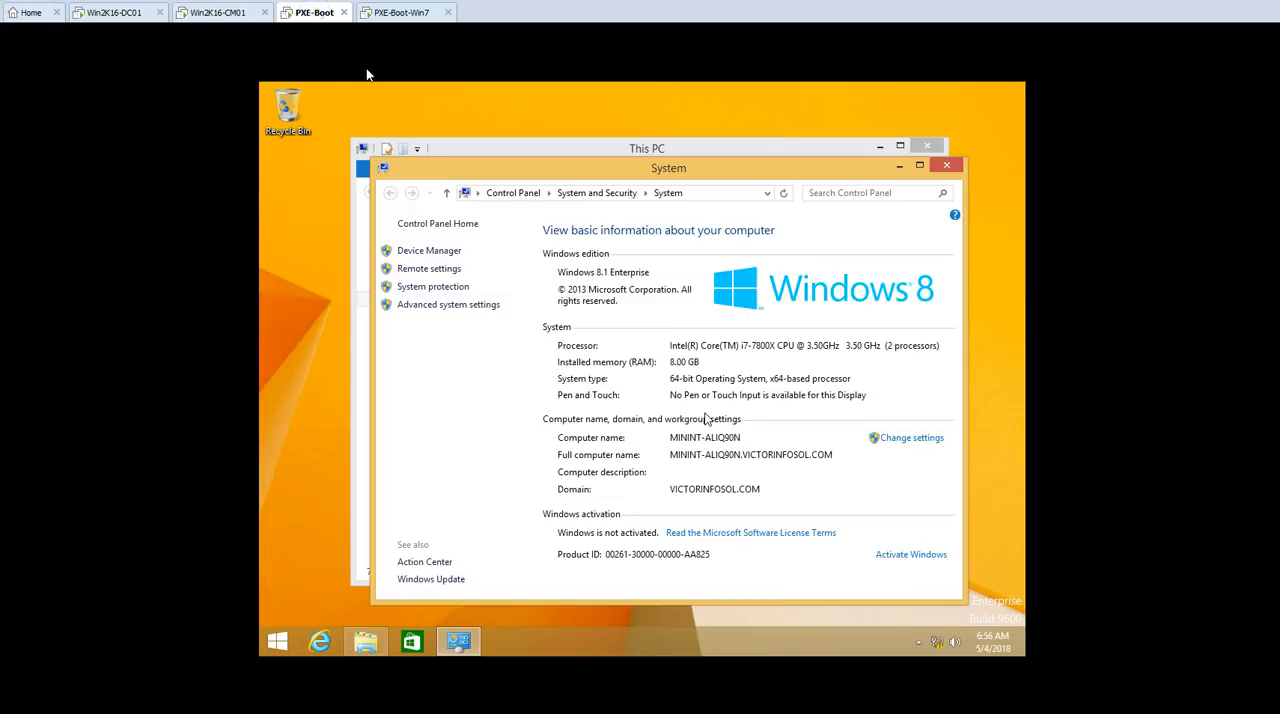
left_click(945, 164)
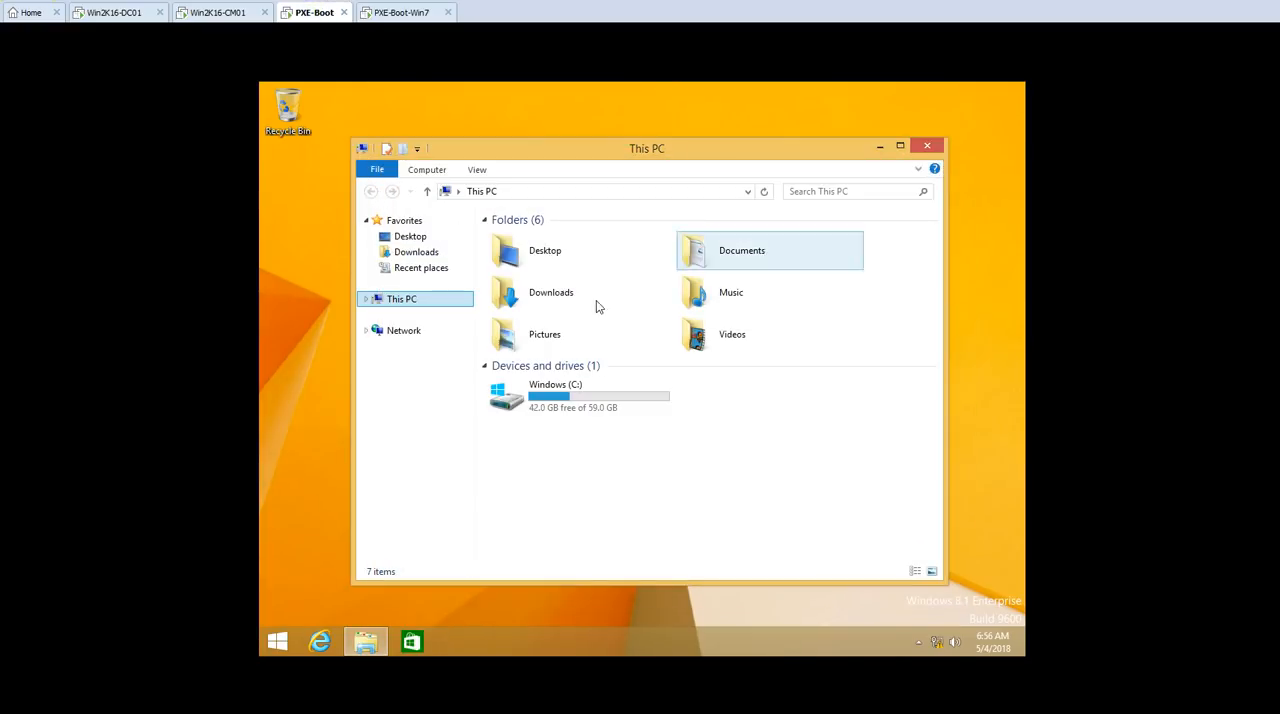
Step: Open Control Panel on PXE-Boot in a maximized window and show its items as large icons
left_click(436, 172)
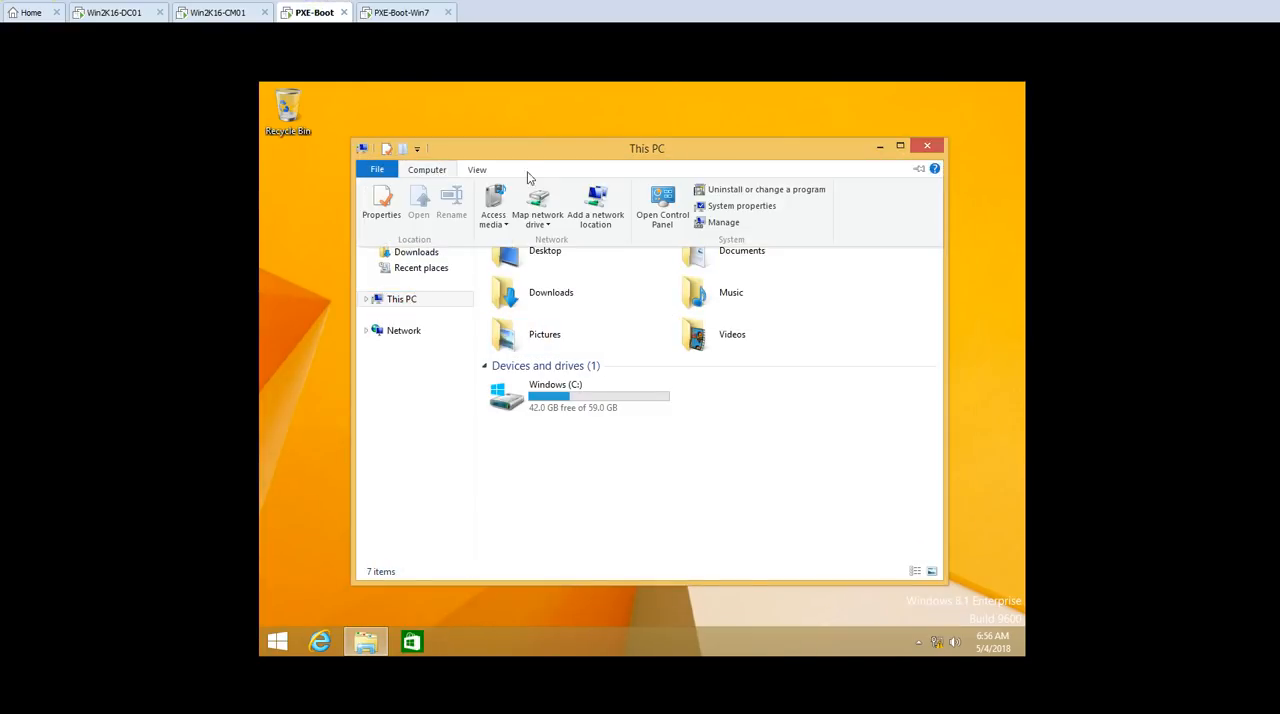
left_click(660, 205)
double_click(696, 150)
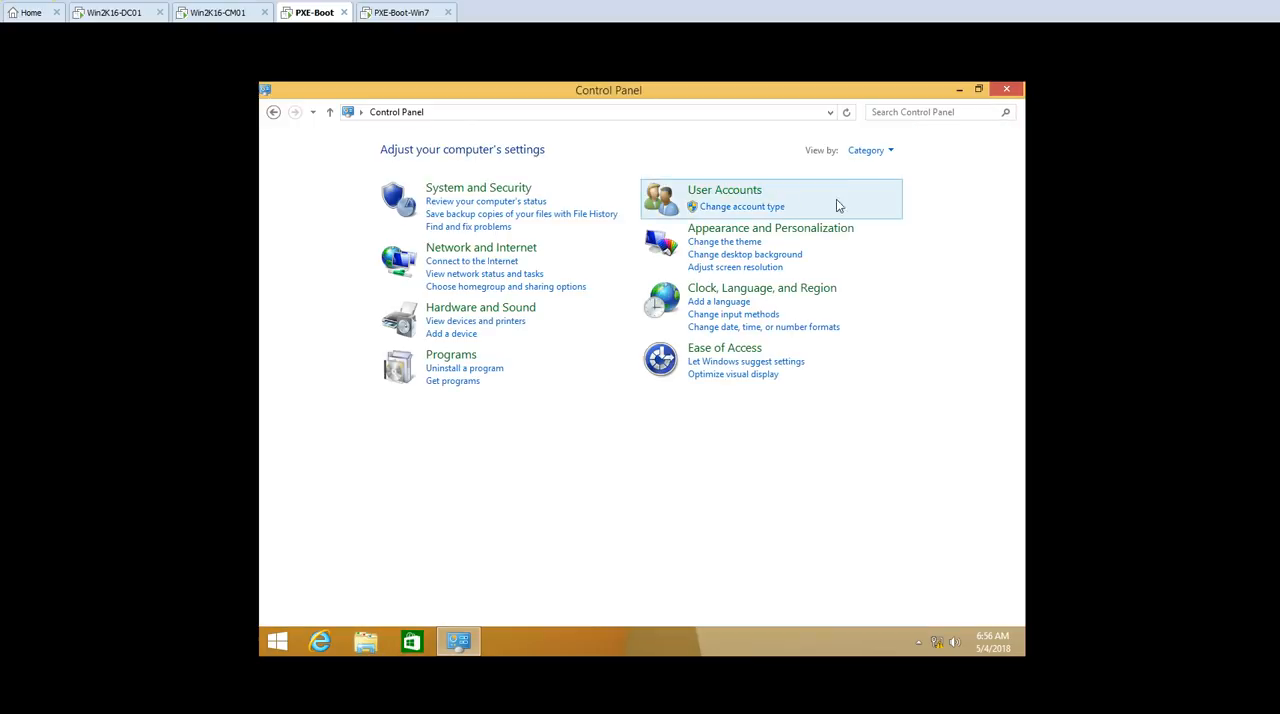
left_click(884, 152)
left_click(885, 195)
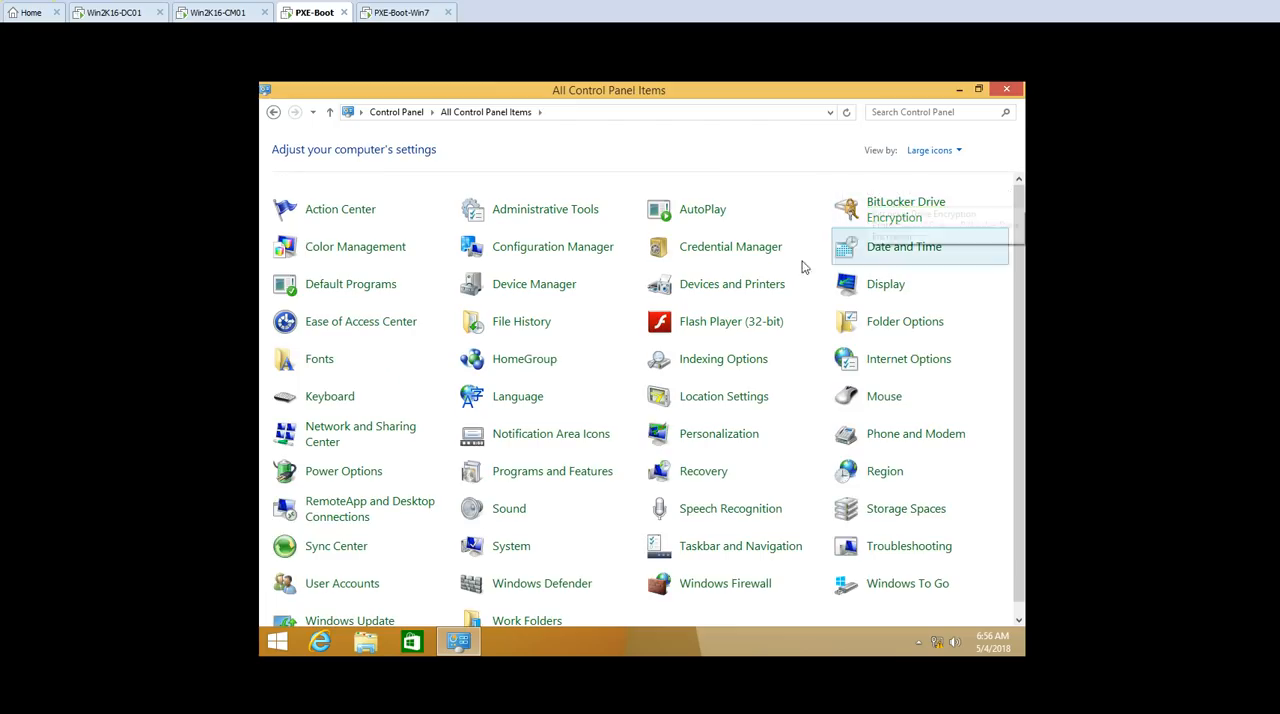
Step: Examine the client properties and available actions of the Configuration Manager client on PXE-Boot, and close its properties
left_click(546, 250)
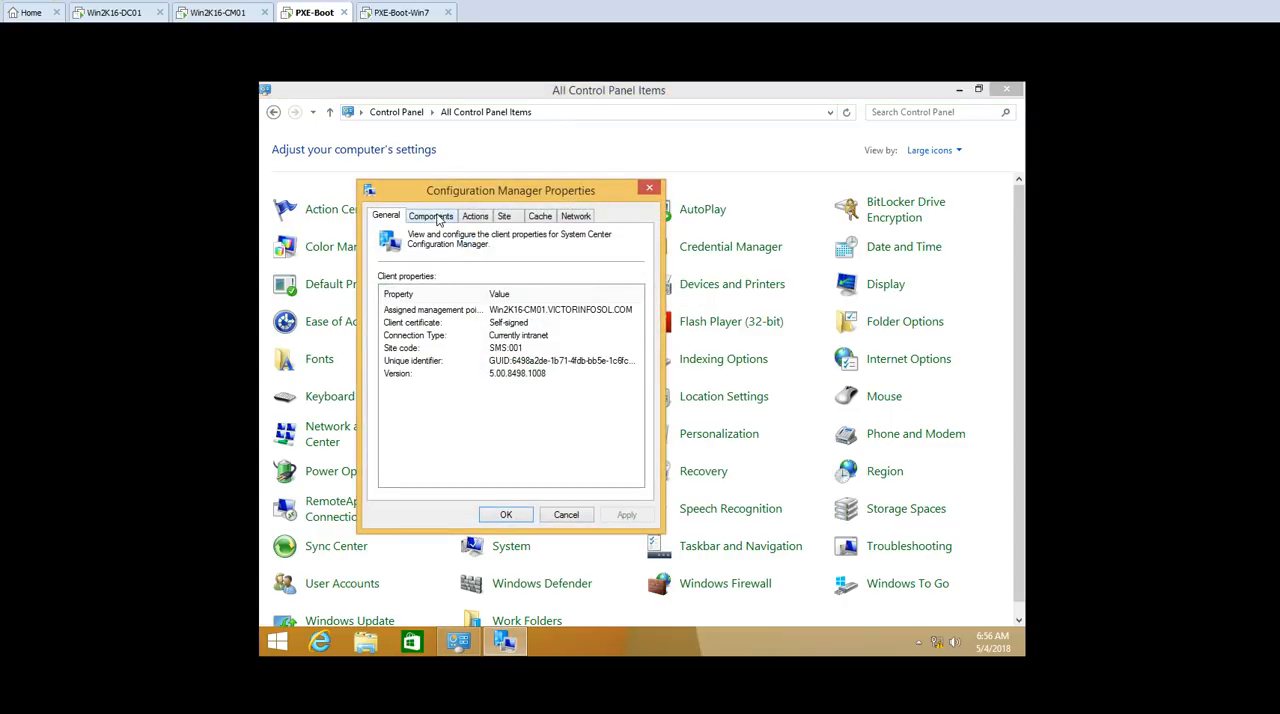
left_click(527, 312)
left_click(475, 216)
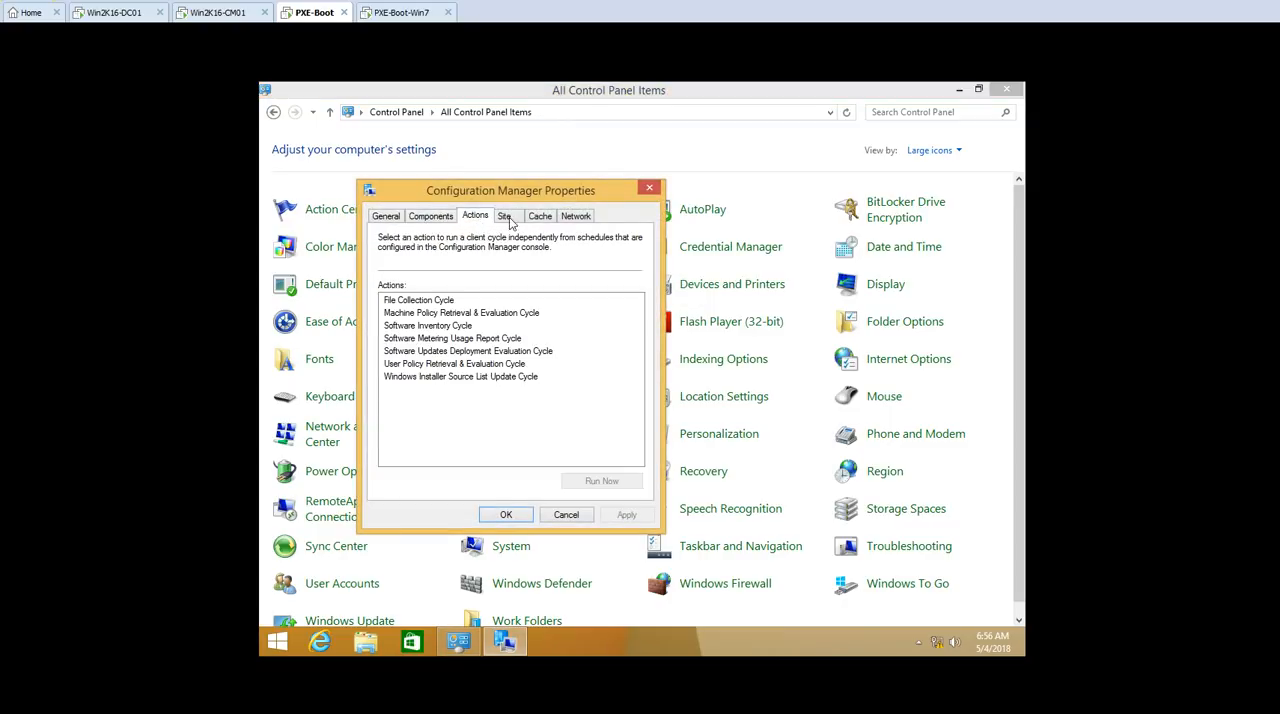
left_click(650, 189)
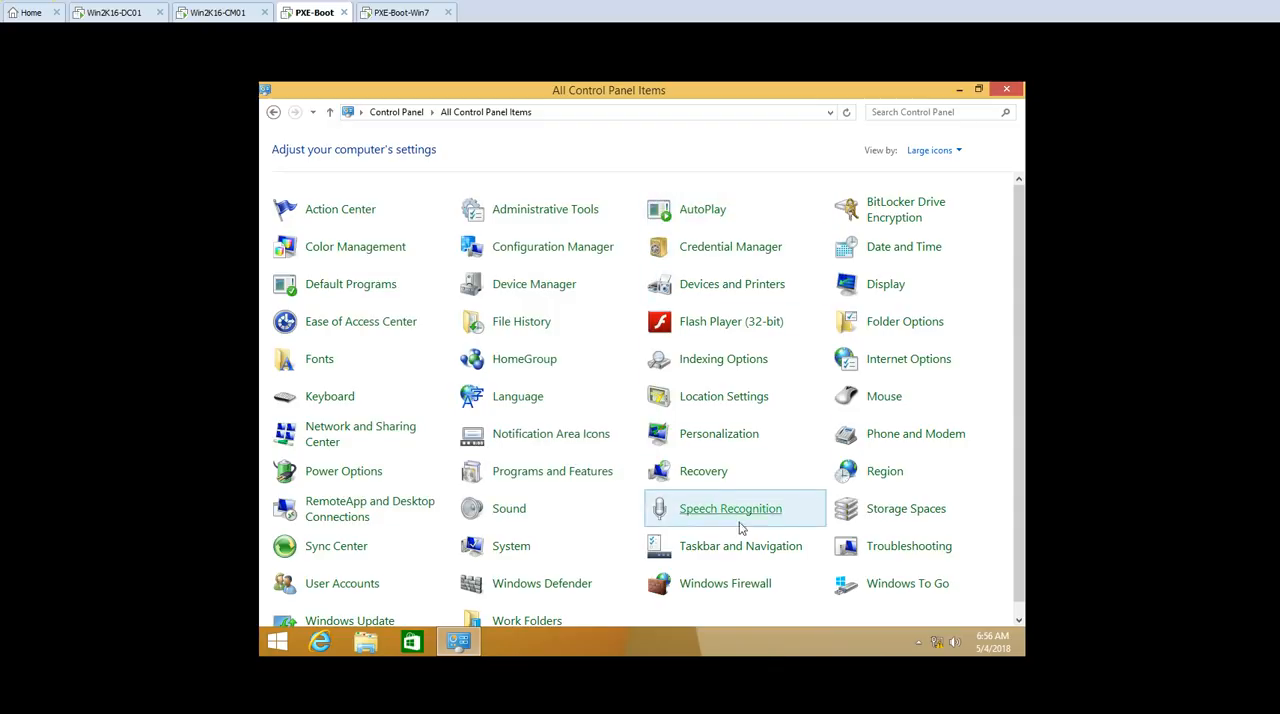
Step: Review the installed software in Programs and Features on PXE-Boot and close the window
scroll(749, 548, "down", 1)
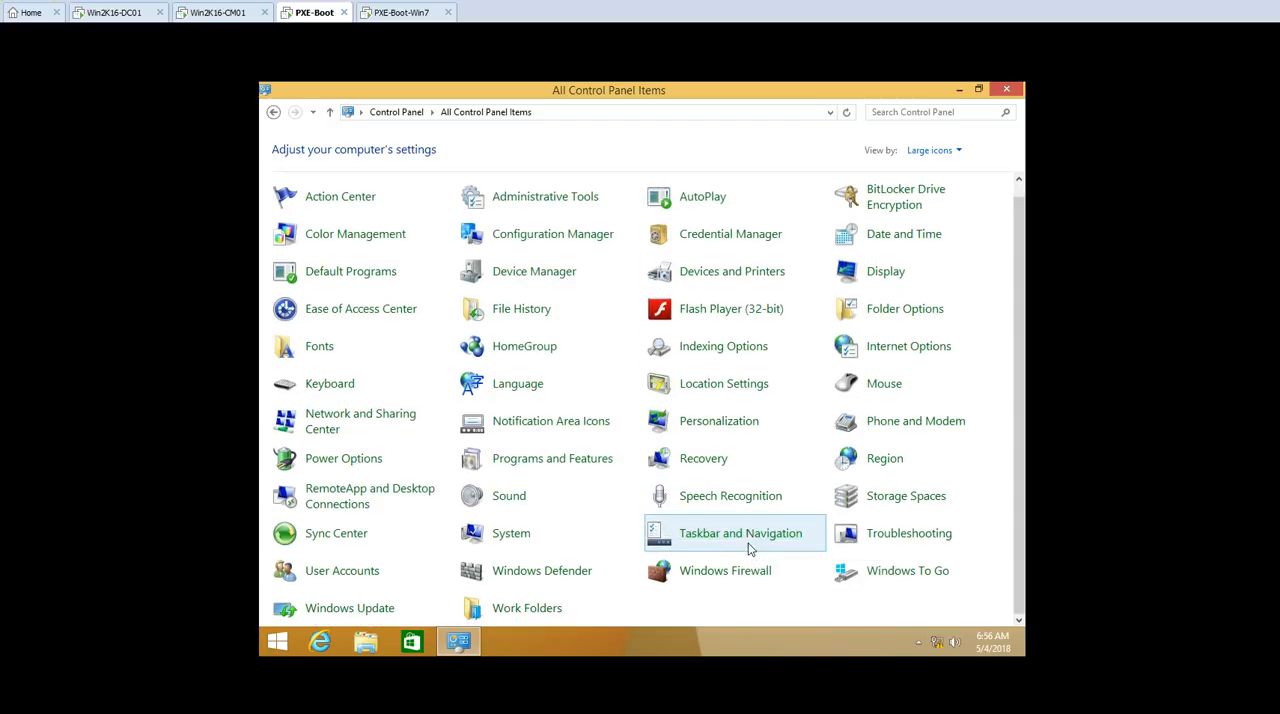
left_click(510, 462)
left_click(522, 256)
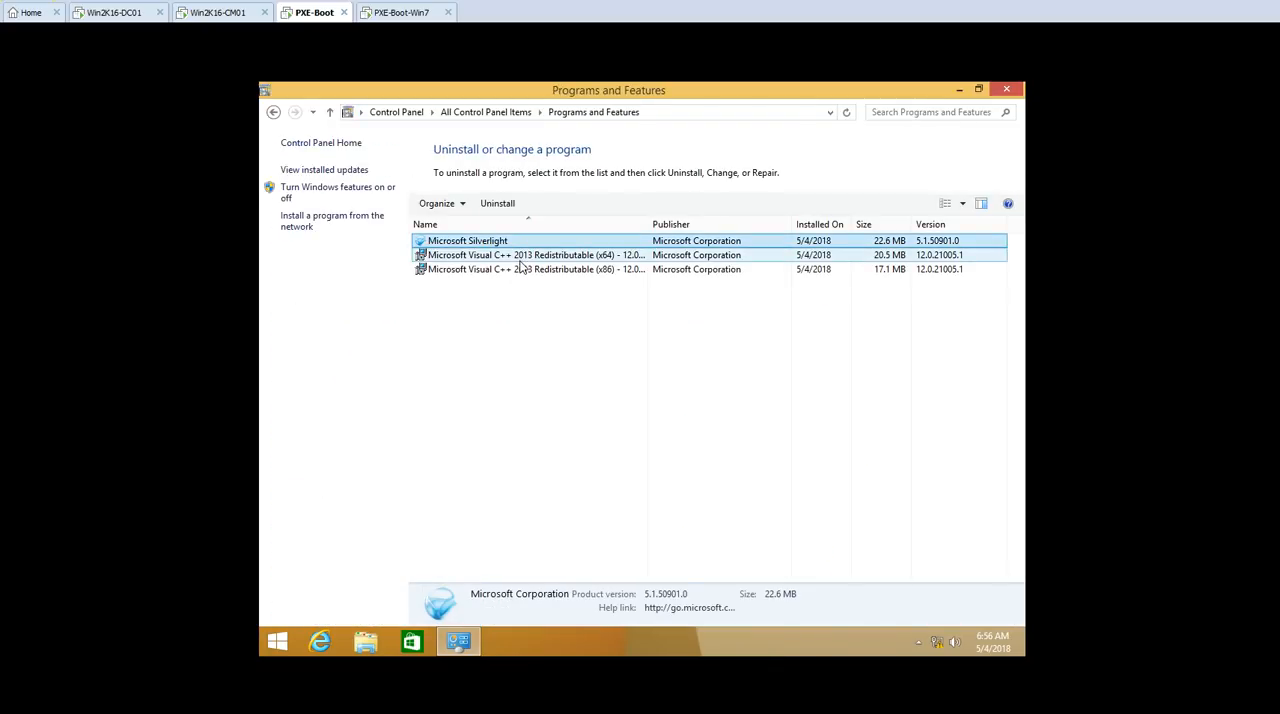
left_click(521, 271)
left_click(1005, 91)
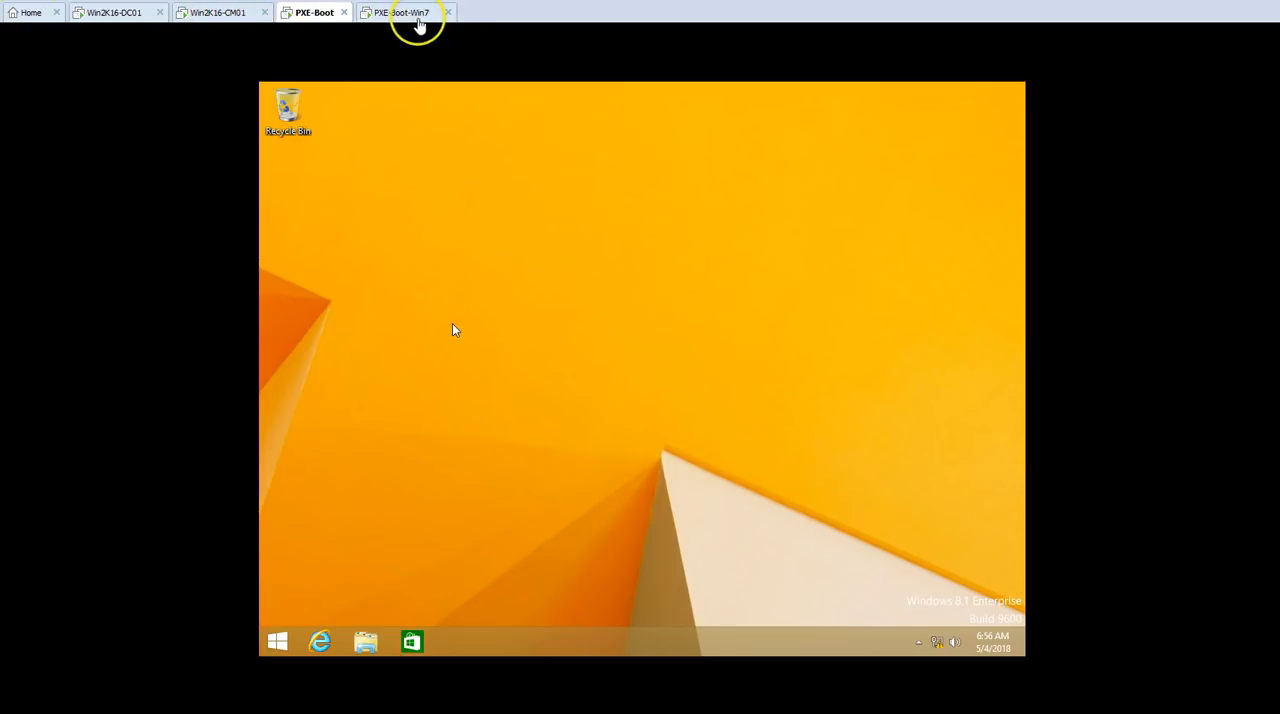
Step: Recheck the Deploy-Win7-OS progress on PXE-Boot-Win7 and the device entries on Win2K16-CM01 until the client initialization finishes
left_click(408, 14)
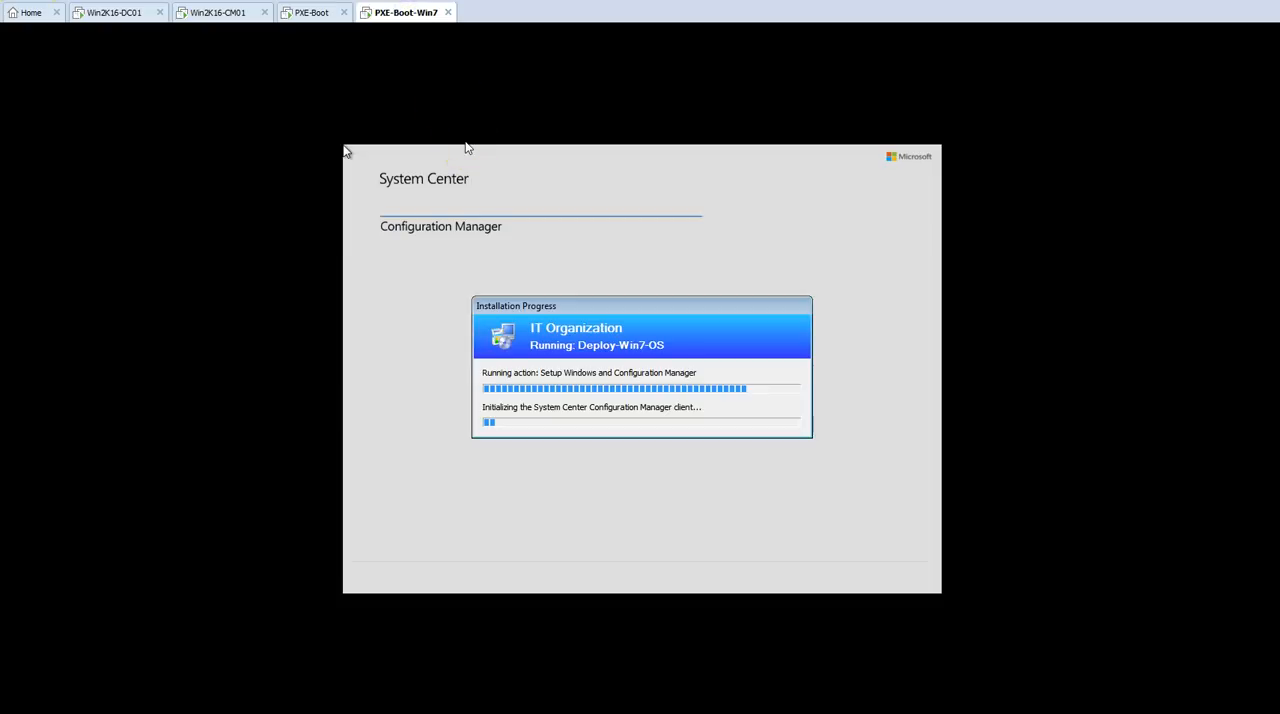
left_click(300, 14)
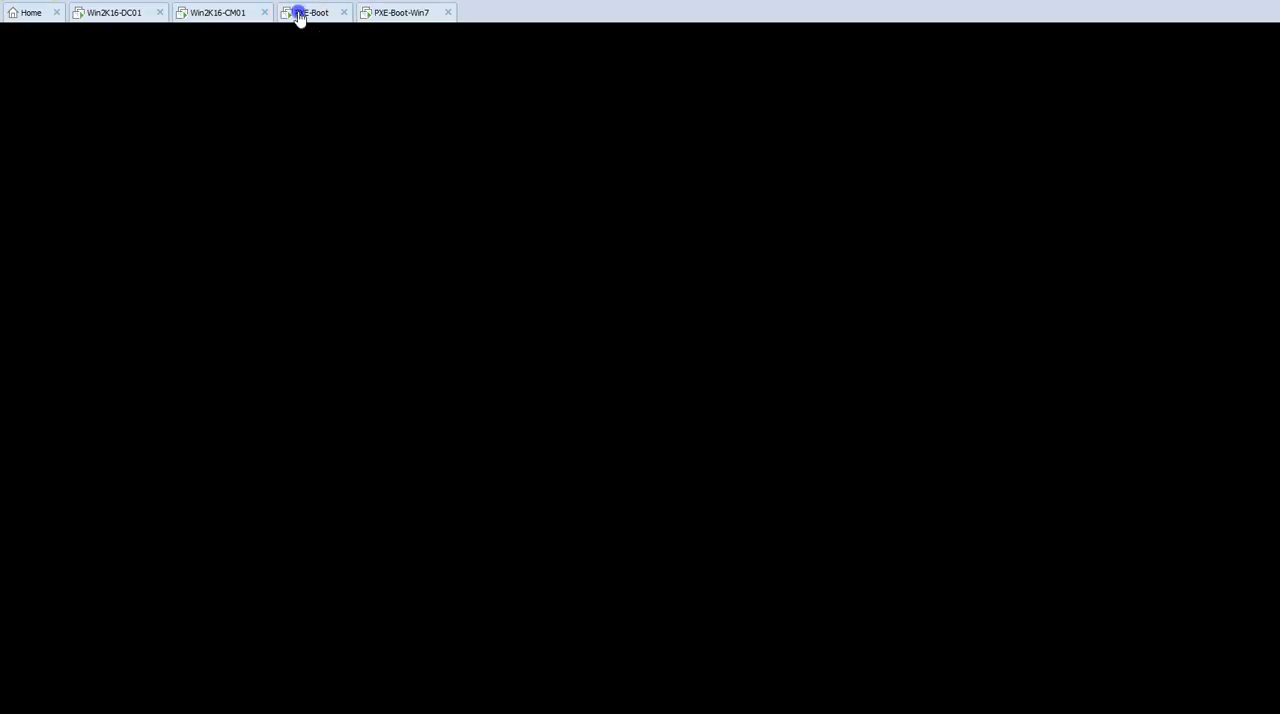
left_click(238, 14)
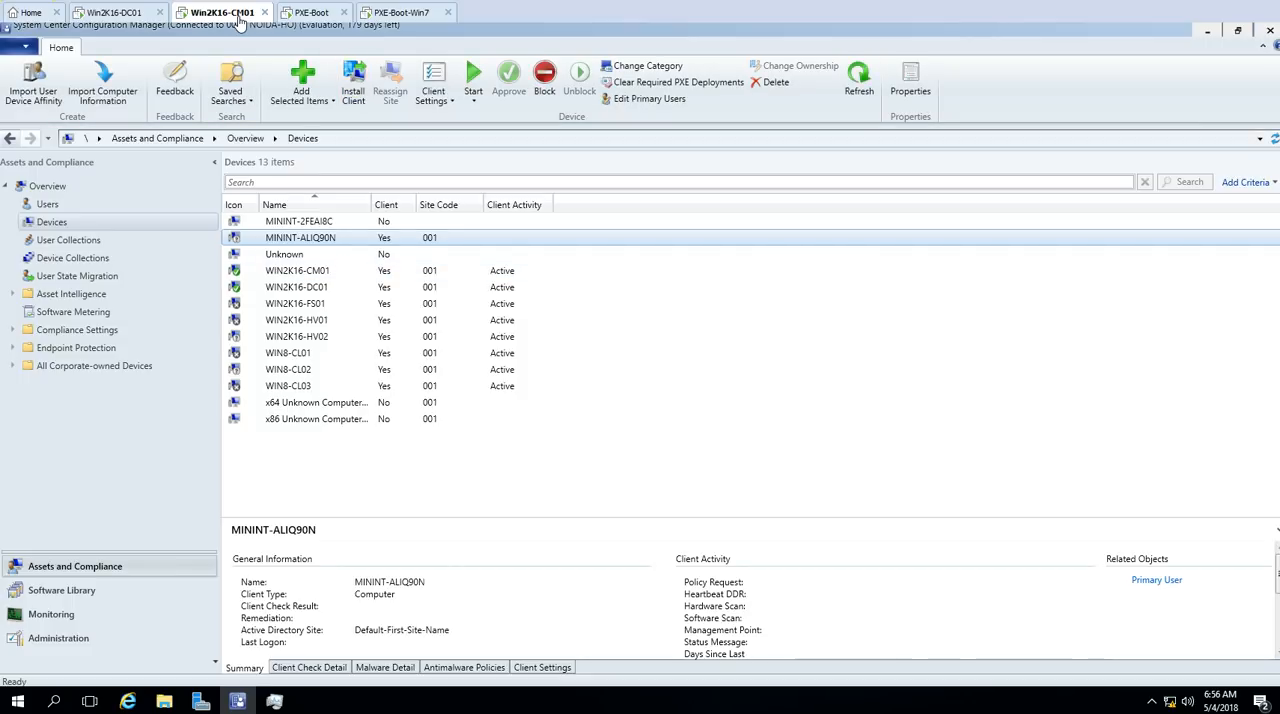
left_click(408, 14)
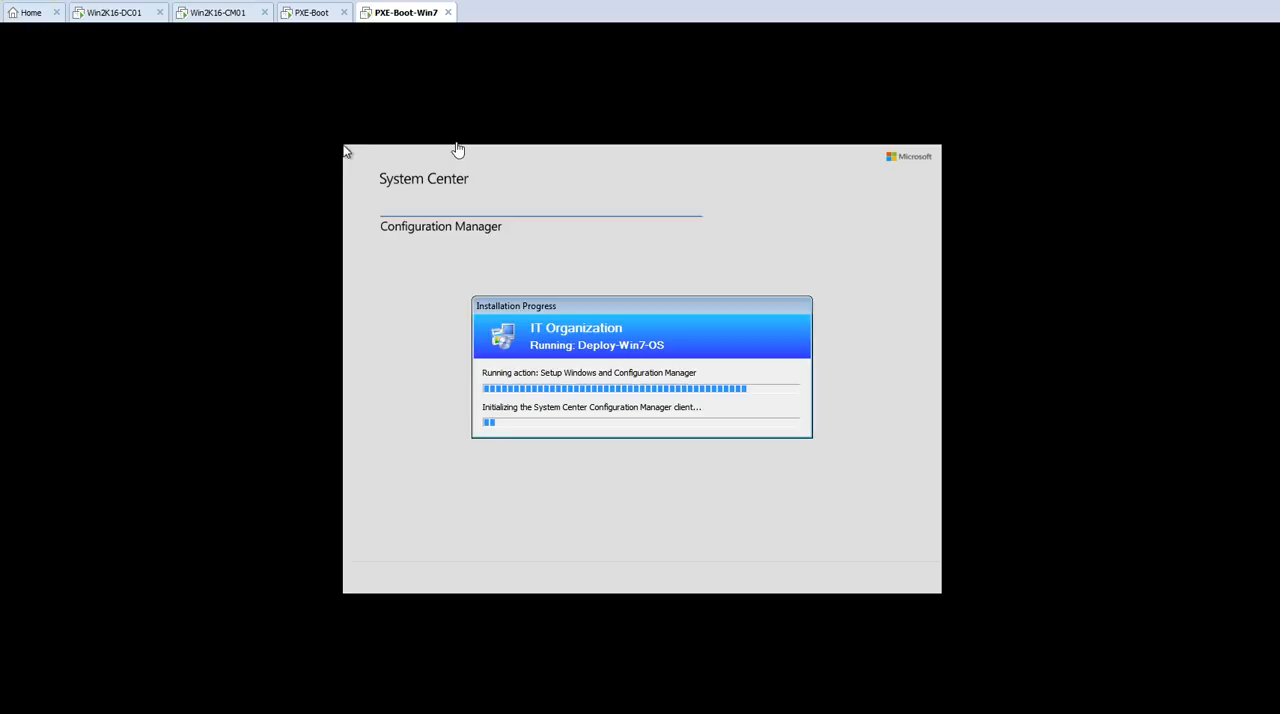
left_click(600, 308)
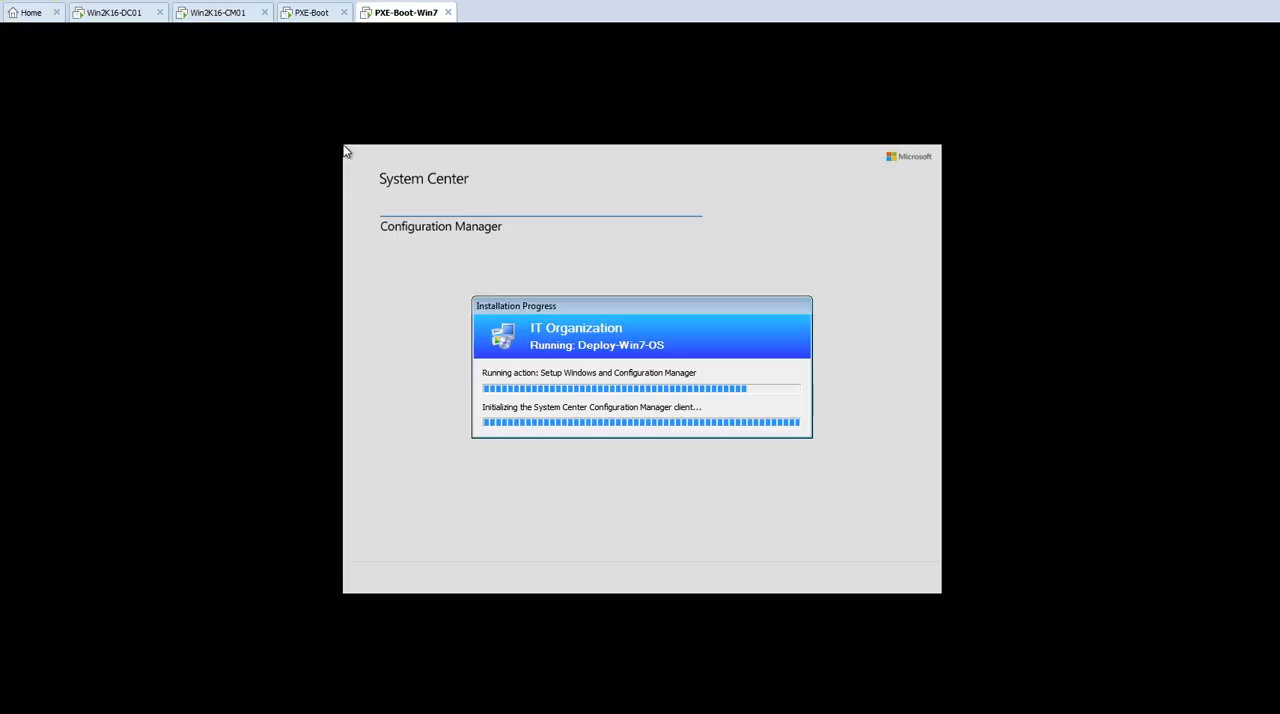
Step: Sign in to PXE-Boot-Win7 on the VICTORINFOSOL domain as User03 with the account password
left_click(400, 12)
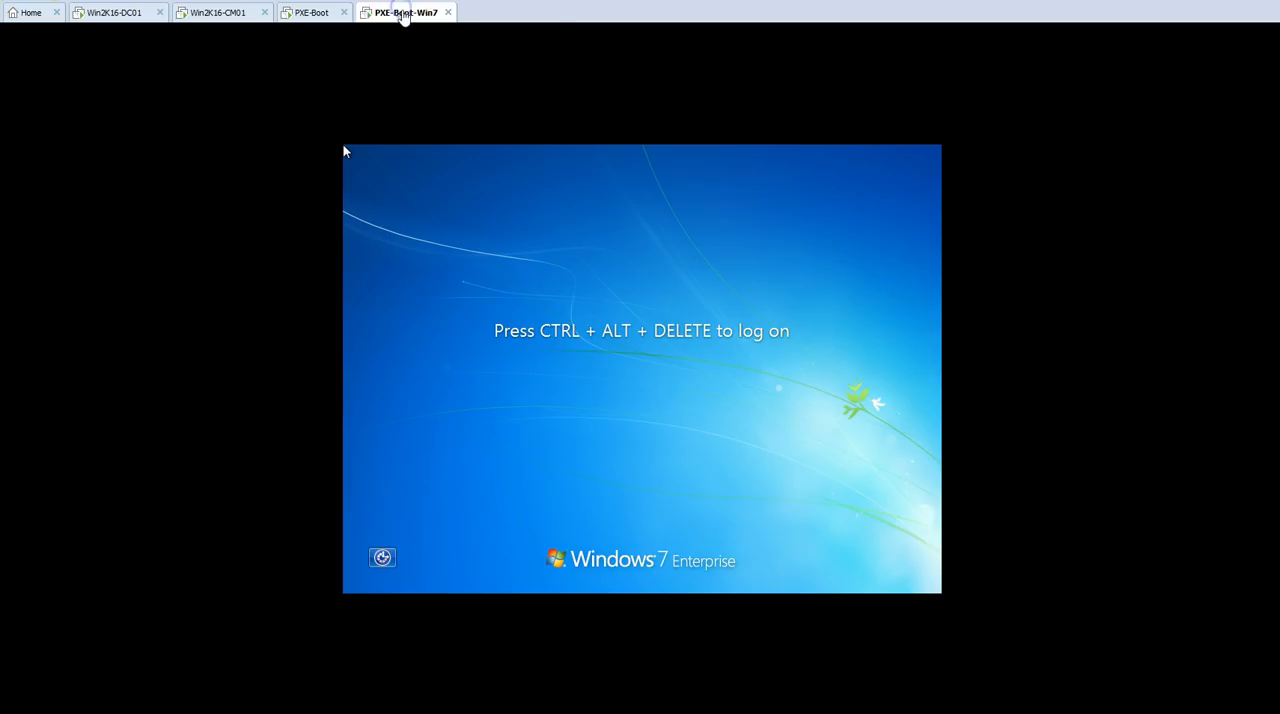
right_click(400, 12)
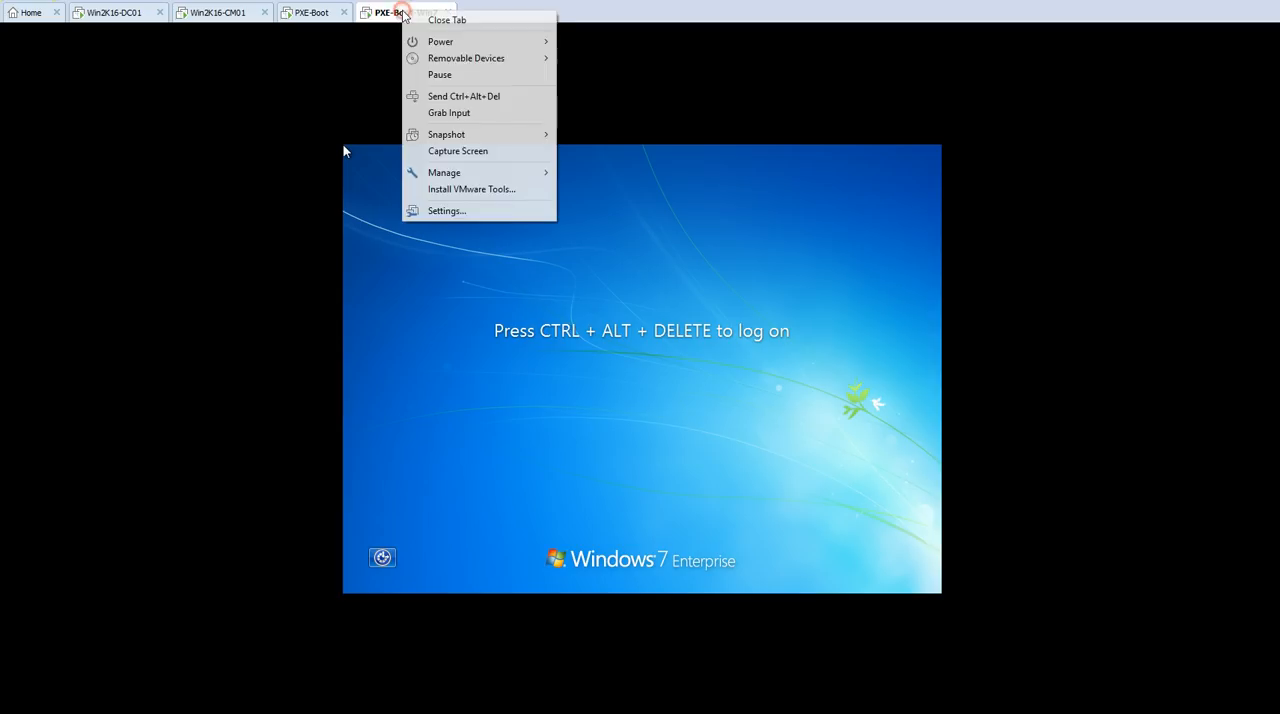
left_click(457, 96)
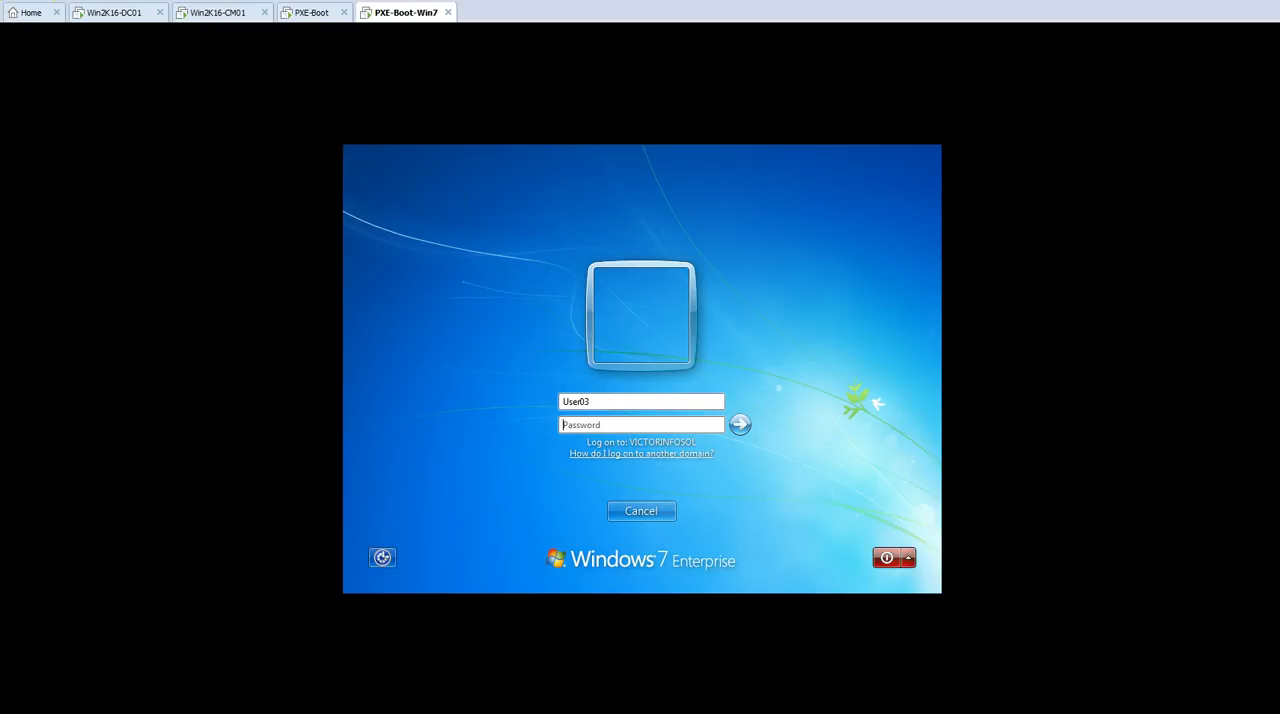
type("•••")
key("Return")
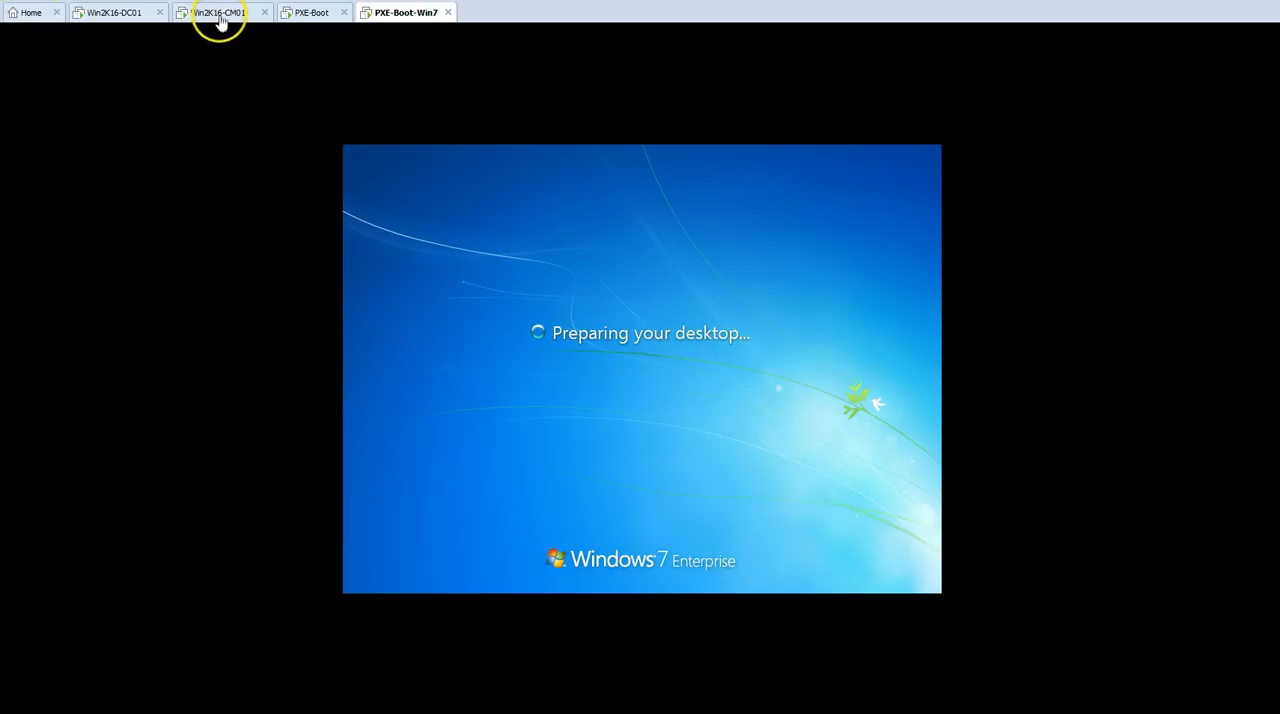
Step: Refresh the Devices list on Win2K16-CM01, examine the client status and site code of MININT-2FEAI8C and MININT-ALIQ90N, and return to PXE-Boot-Win7
left_click(220, 13)
key("F5")
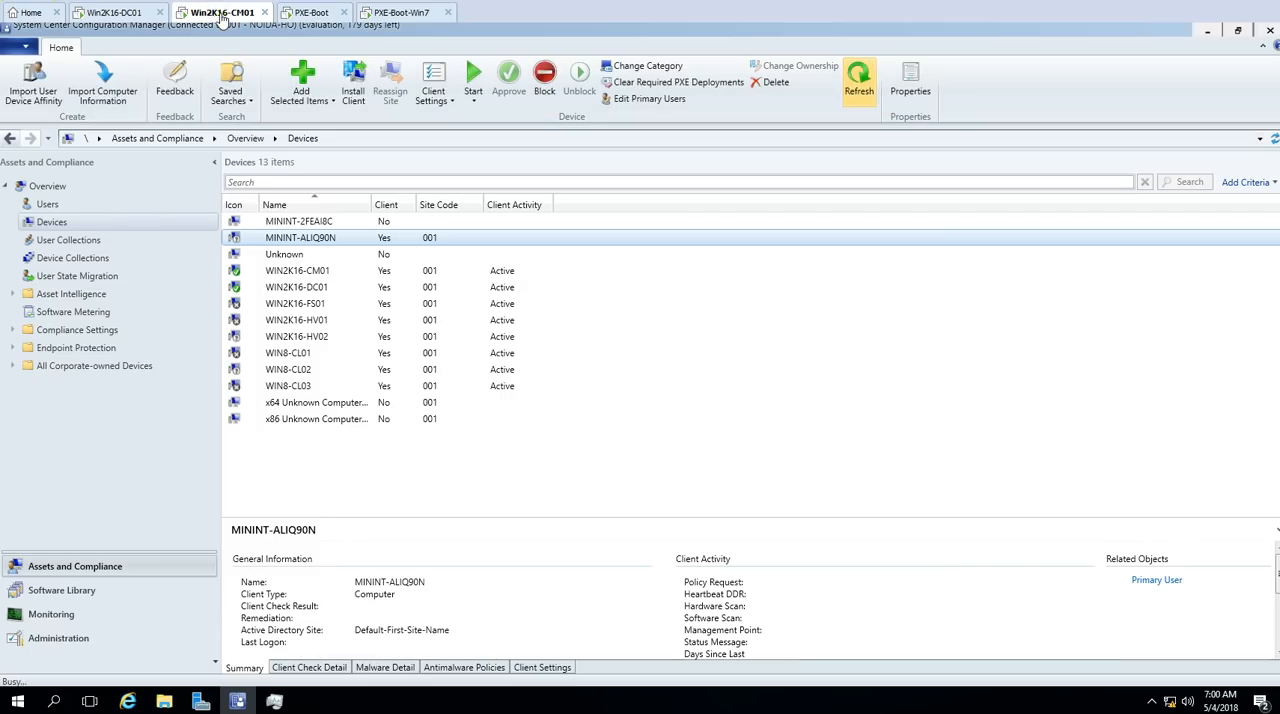
left_click(286, 224)
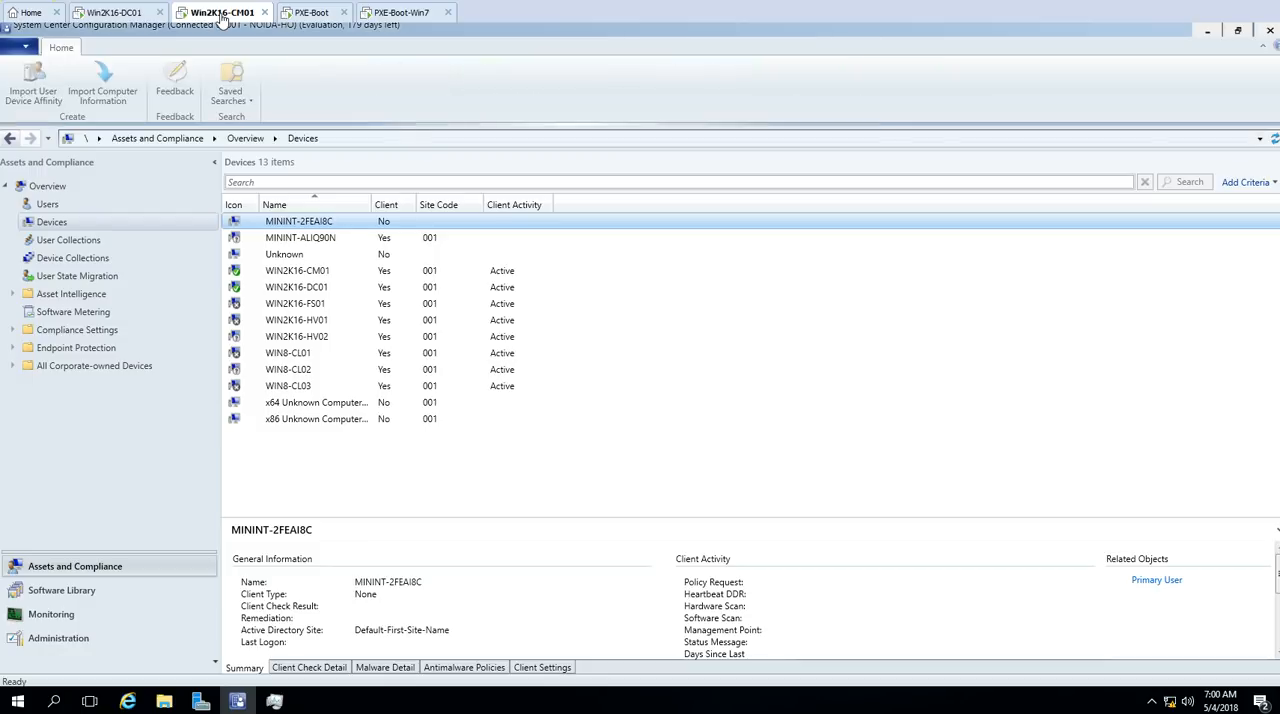
left_click(323, 239)
left_click(328, 225)
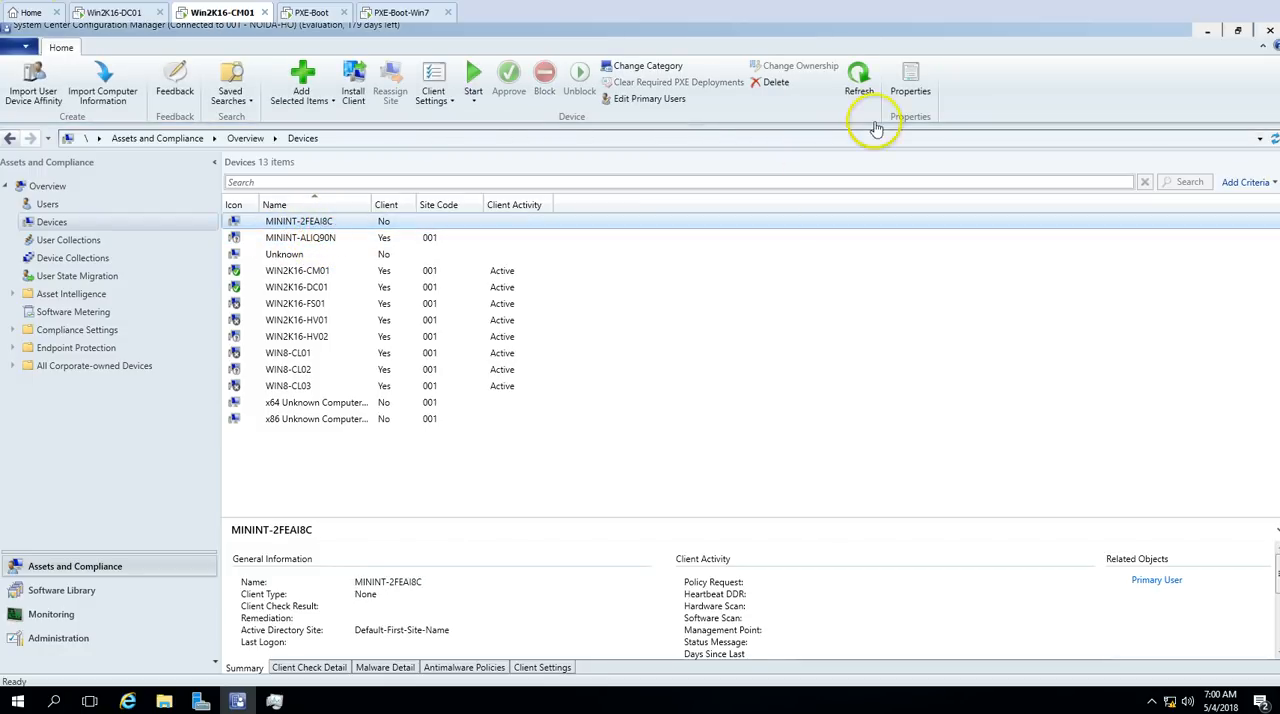
left_click(858, 75)
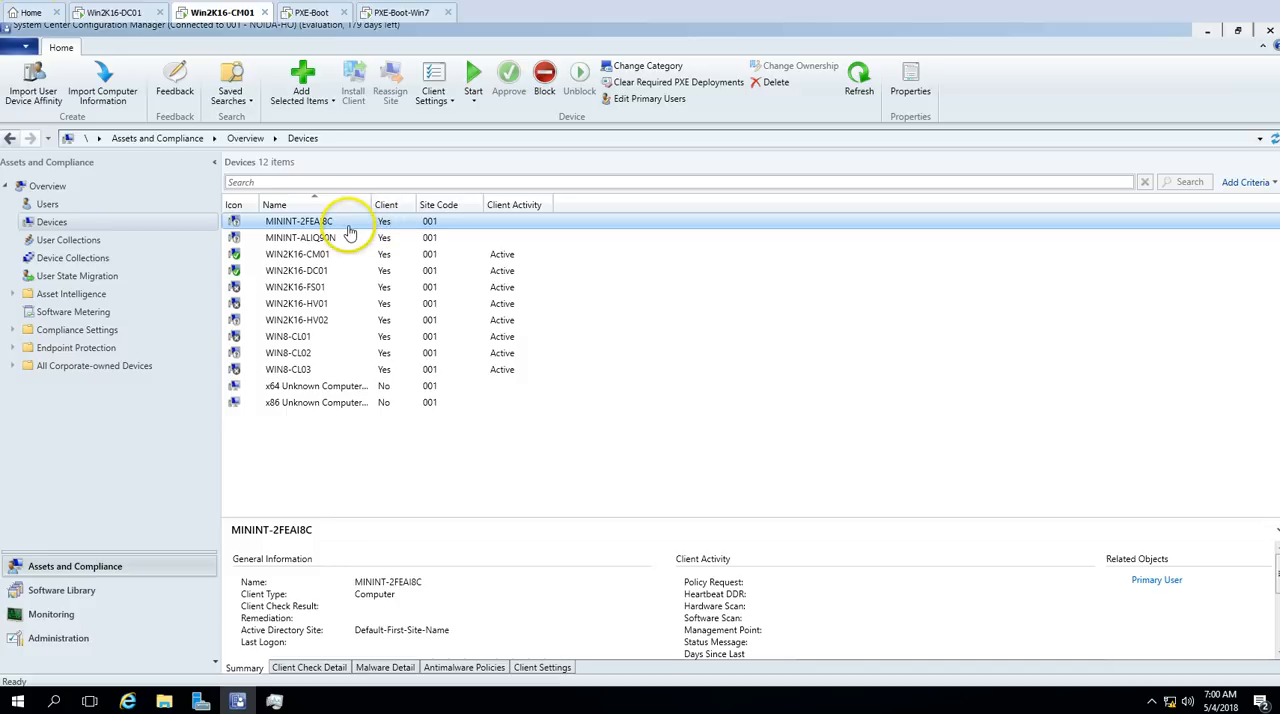
left_click(458, 233)
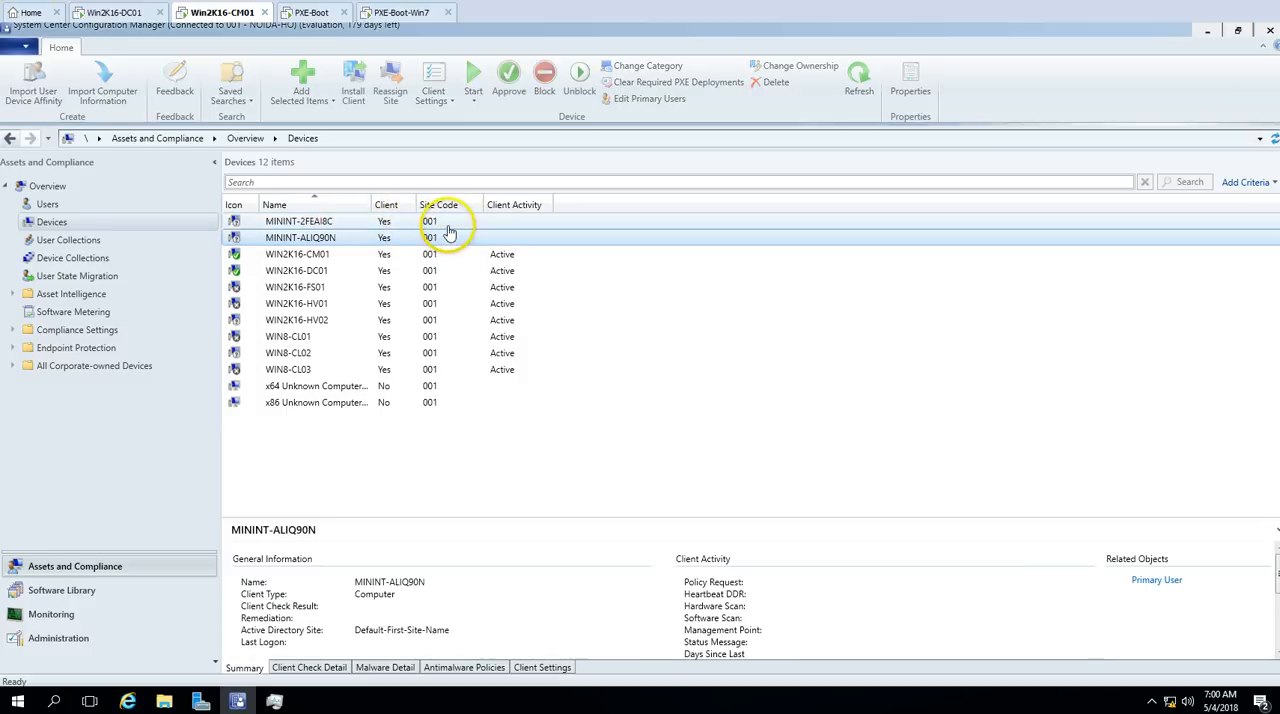
left_click(551, 223)
left_click(856, 78)
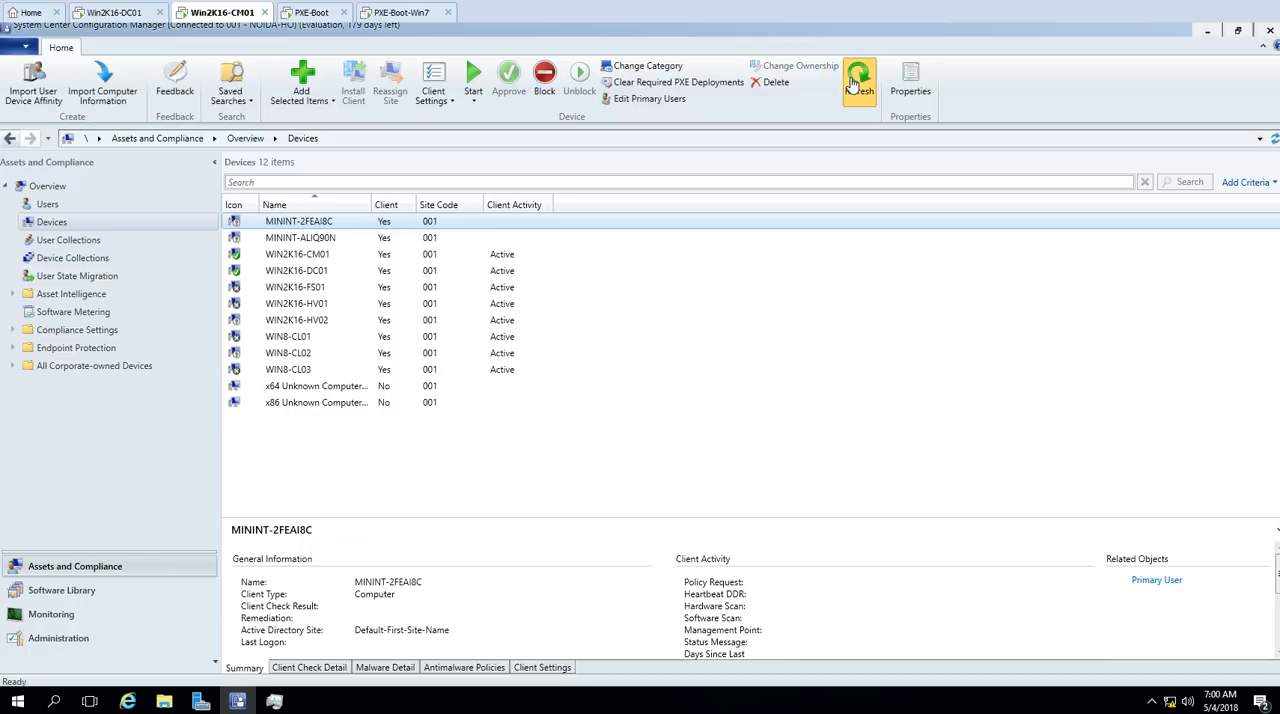
left_click(400, 12)
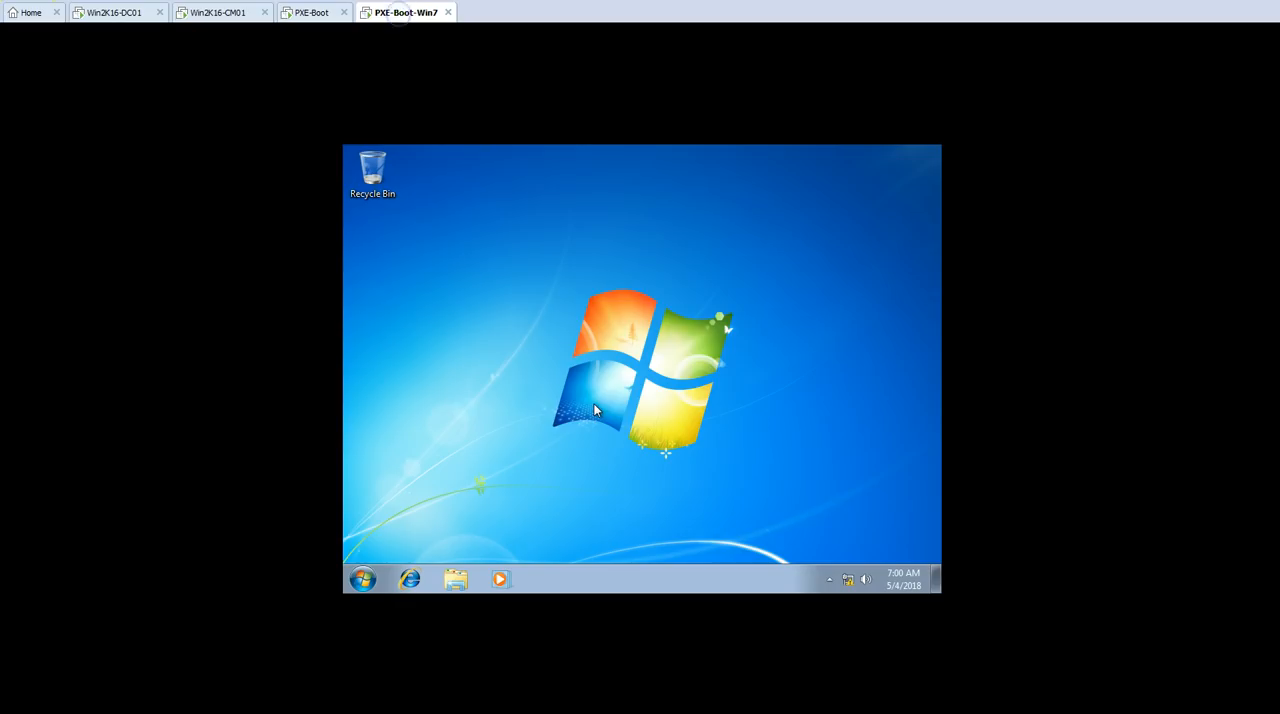
Step: Open the computer's system properties on PXE-Boot-Win7 and review its Windows edition, computer name, domain and activation details
left_click(353, 582)
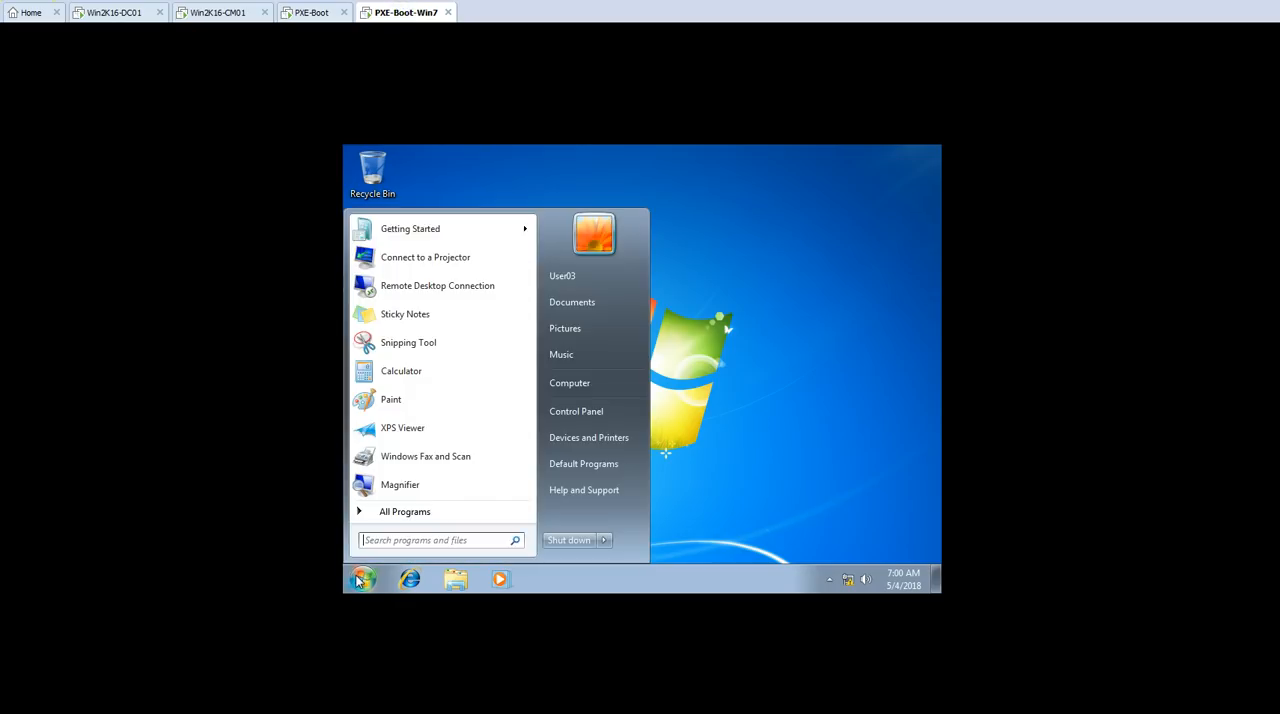
right_click(573, 383)
left_click(630, 511)
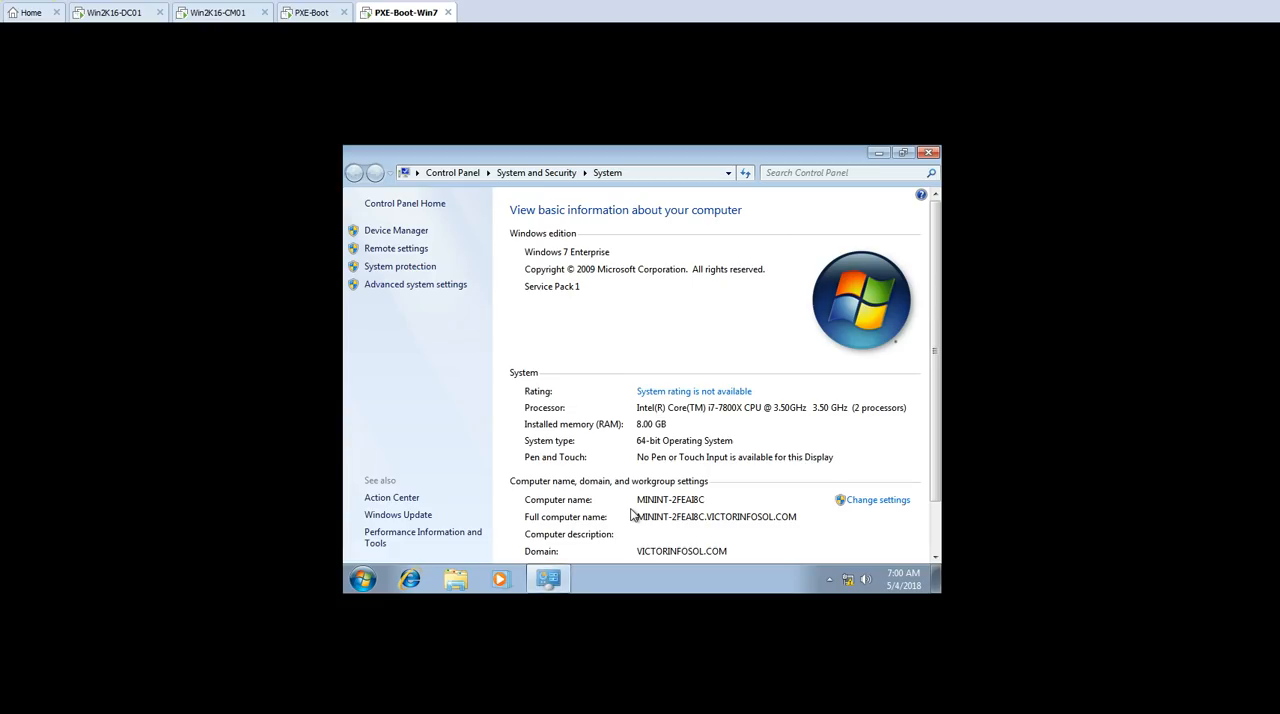
scroll(737, 437, "down", 1)
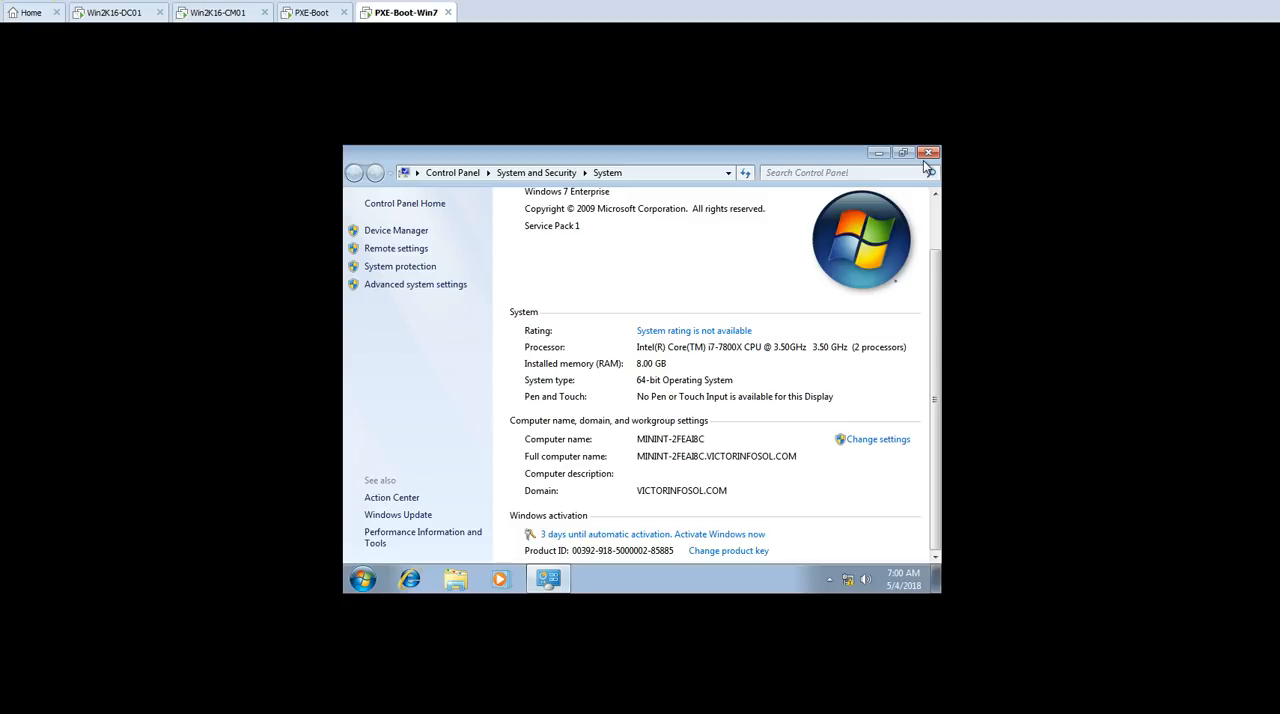
Step: Show the Control Panel items as large icons and open the Configuration Manager client properties
left_click(362, 579)
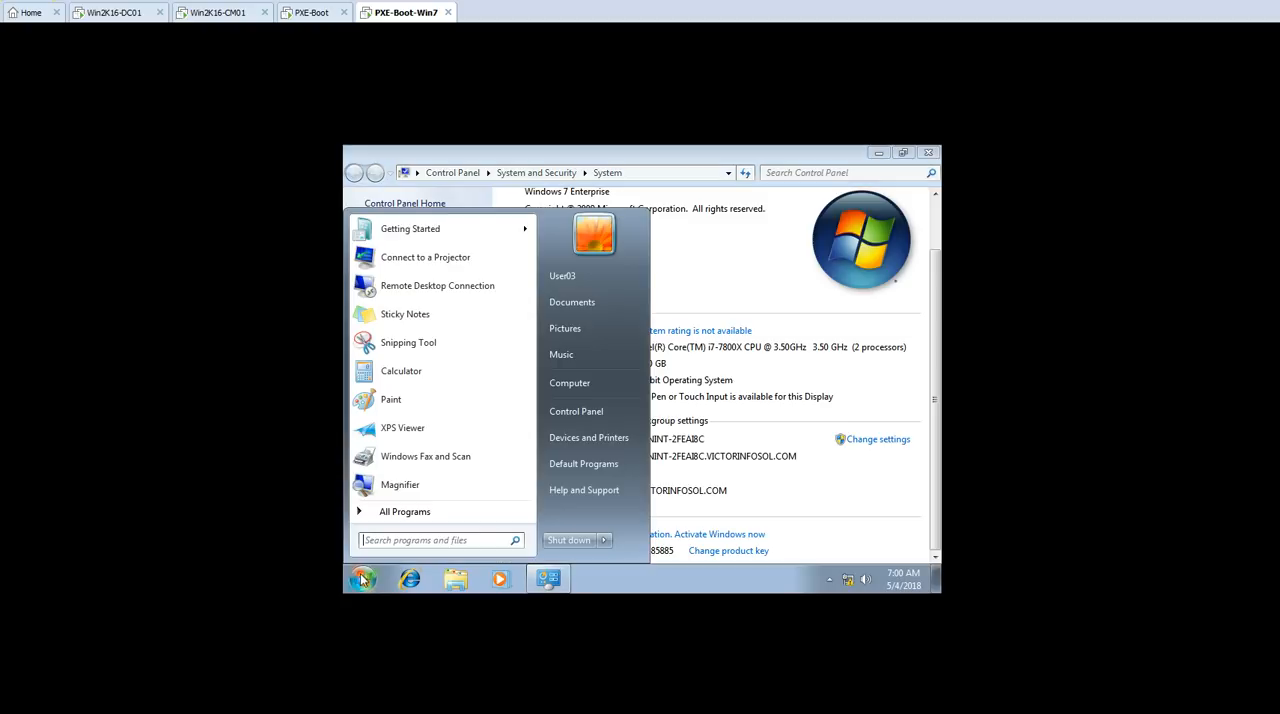
left_click(617, 408)
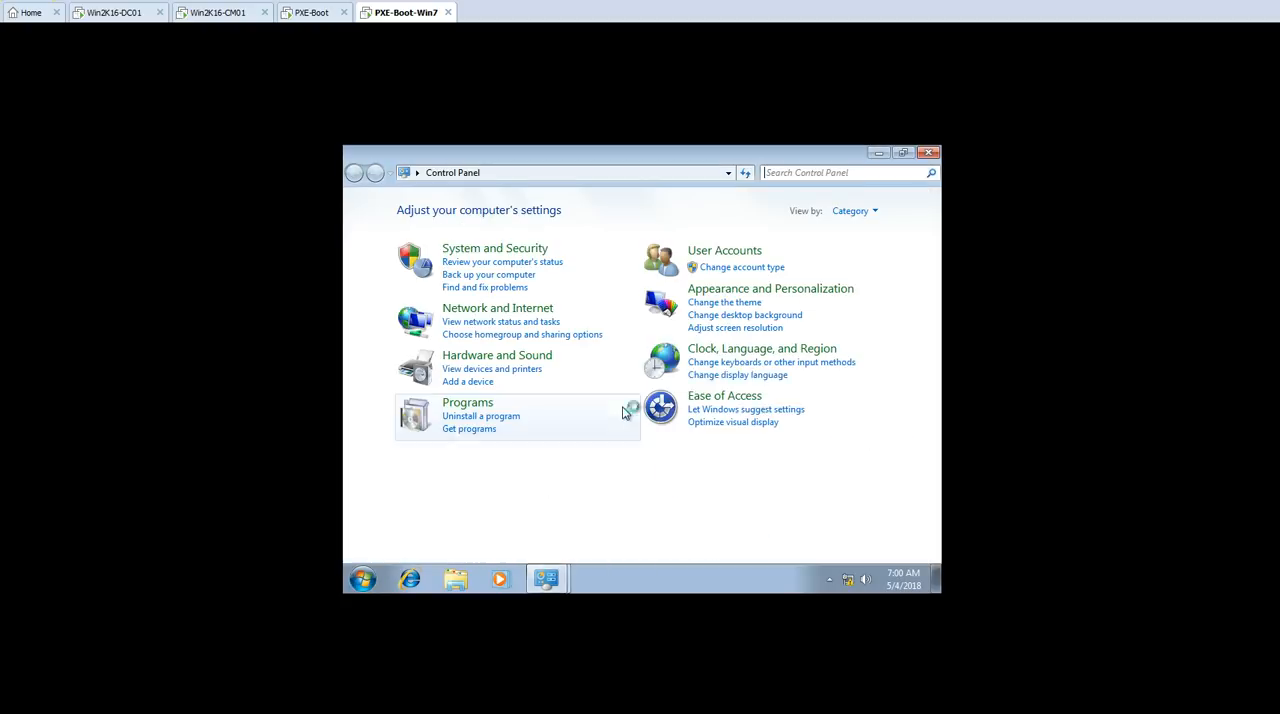
left_click(850, 211)
left_click(858, 254)
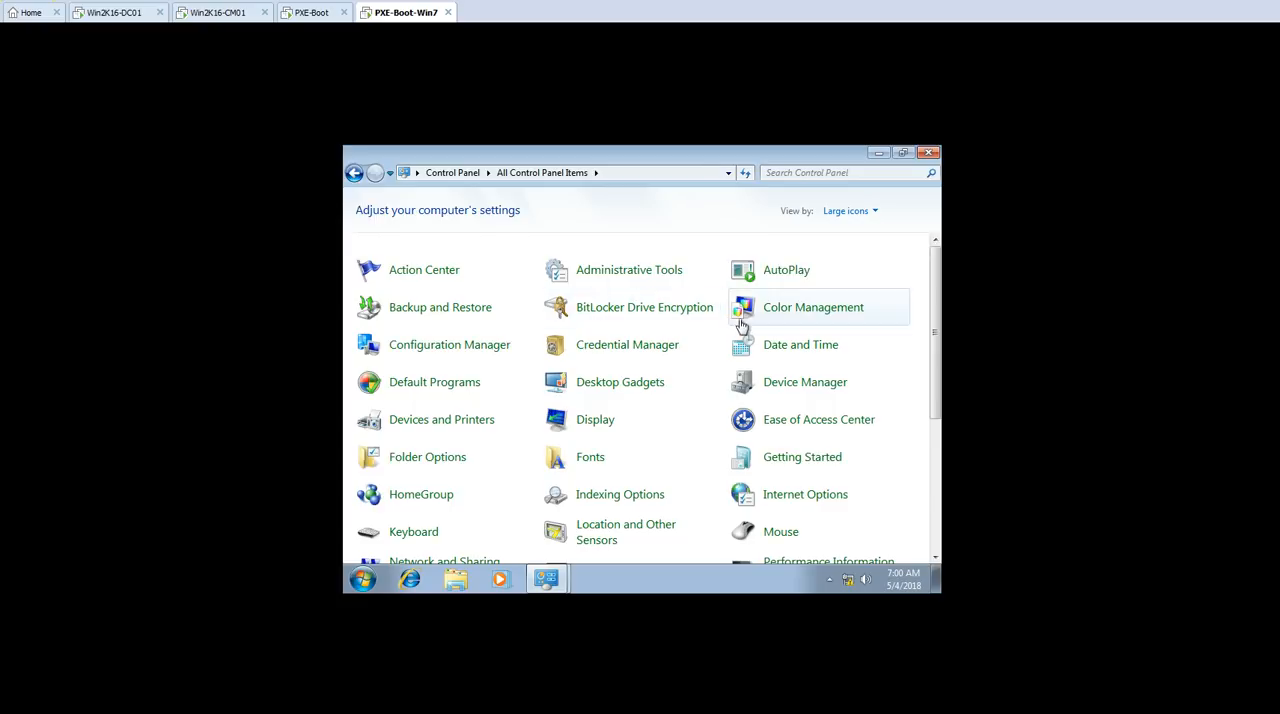
left_click(455, 347)
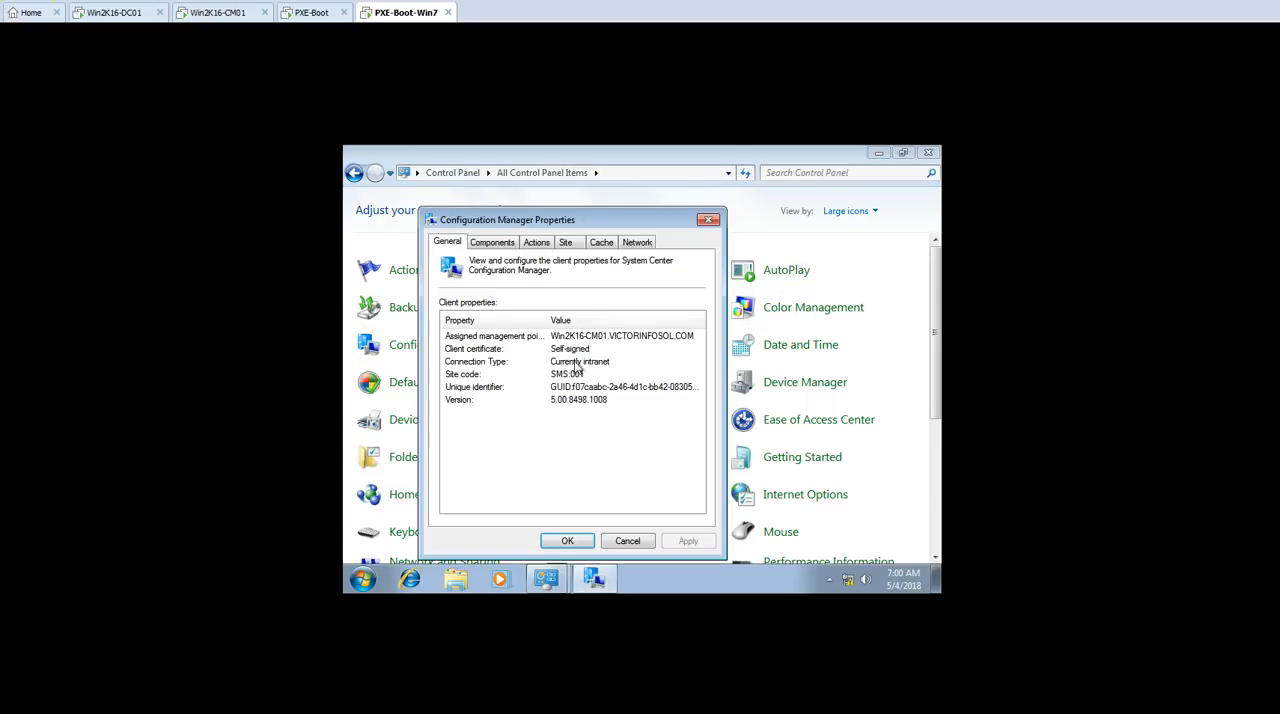
Step: Review the Configuration Manager client's components, actions, site, cache, network and general properties, and switch to the PowerPoint slide show
left_click(495, 242)
left_click(537, 243)
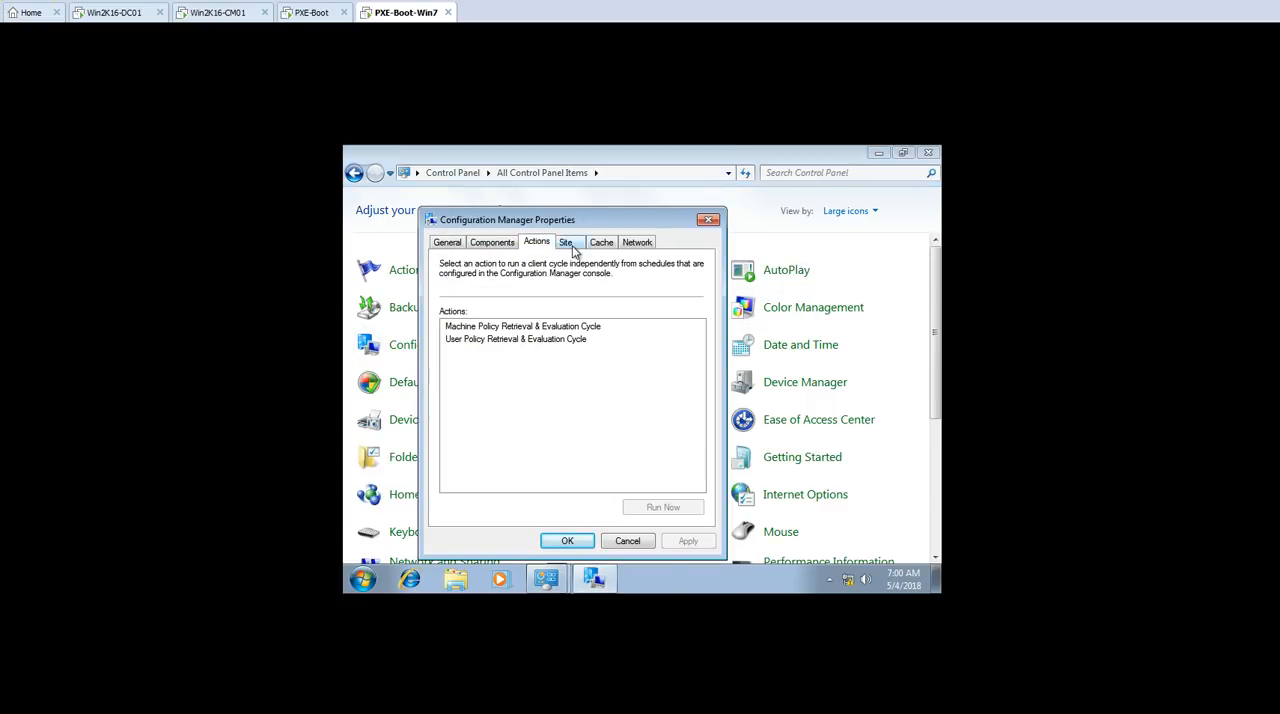
left_click(565, 243)
left_click(603, 243)
left_click(634, 243)
left_click(495, 244)
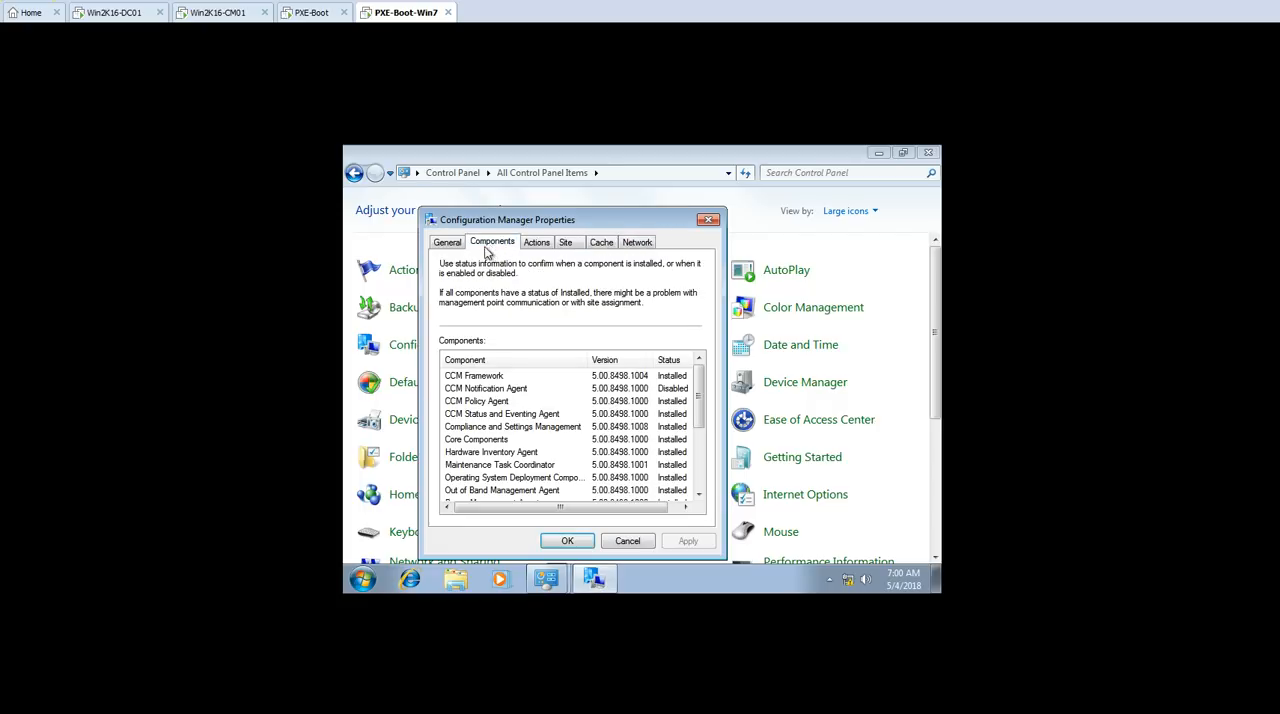
left_click(447, 243)
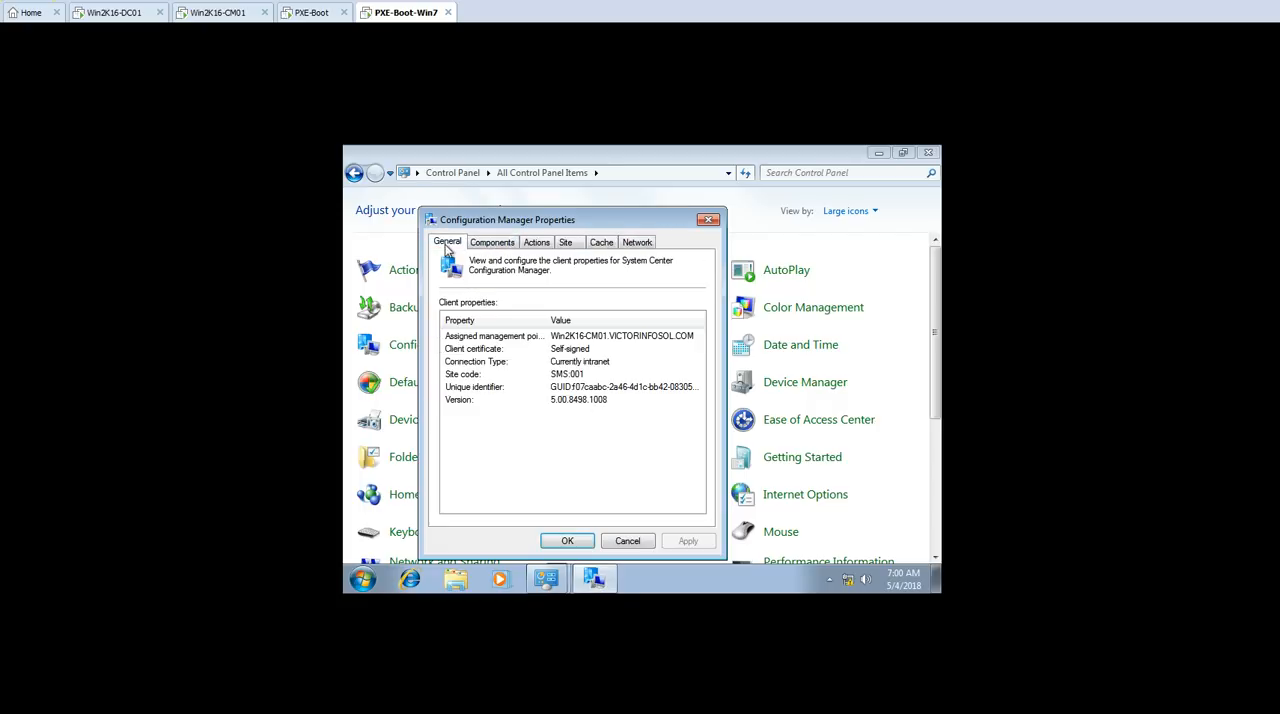
left_click(178, 712)
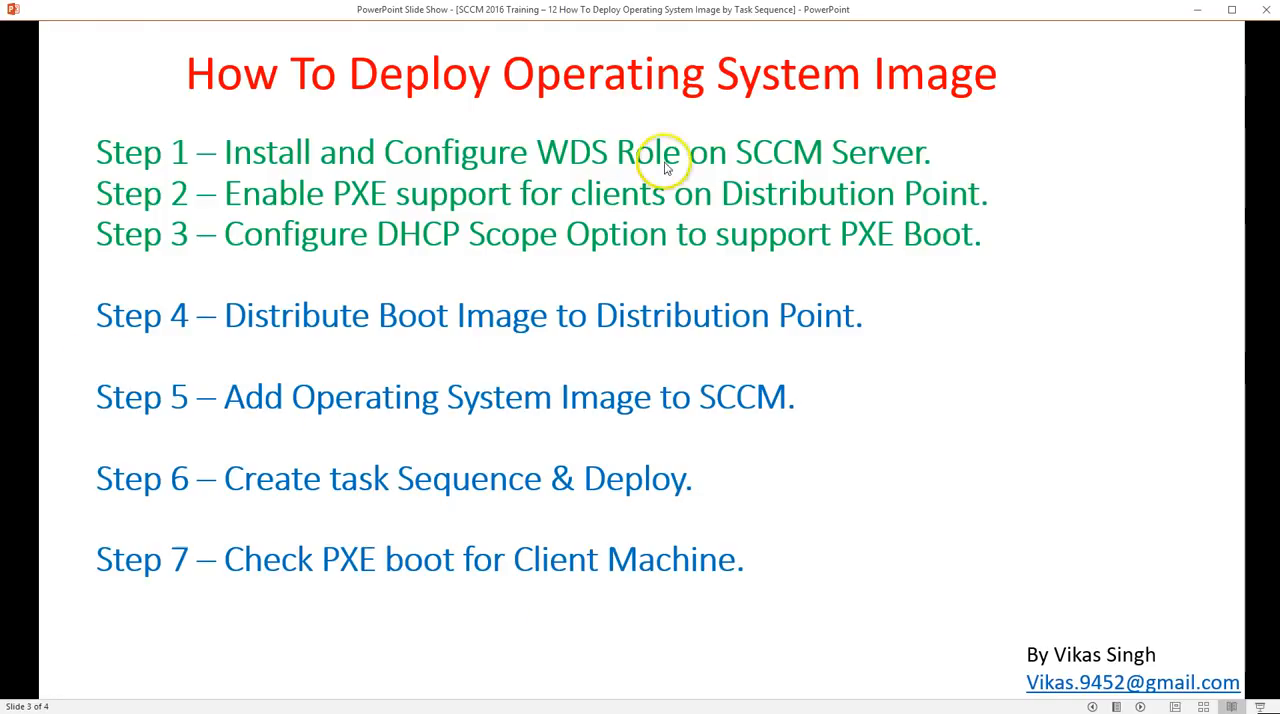